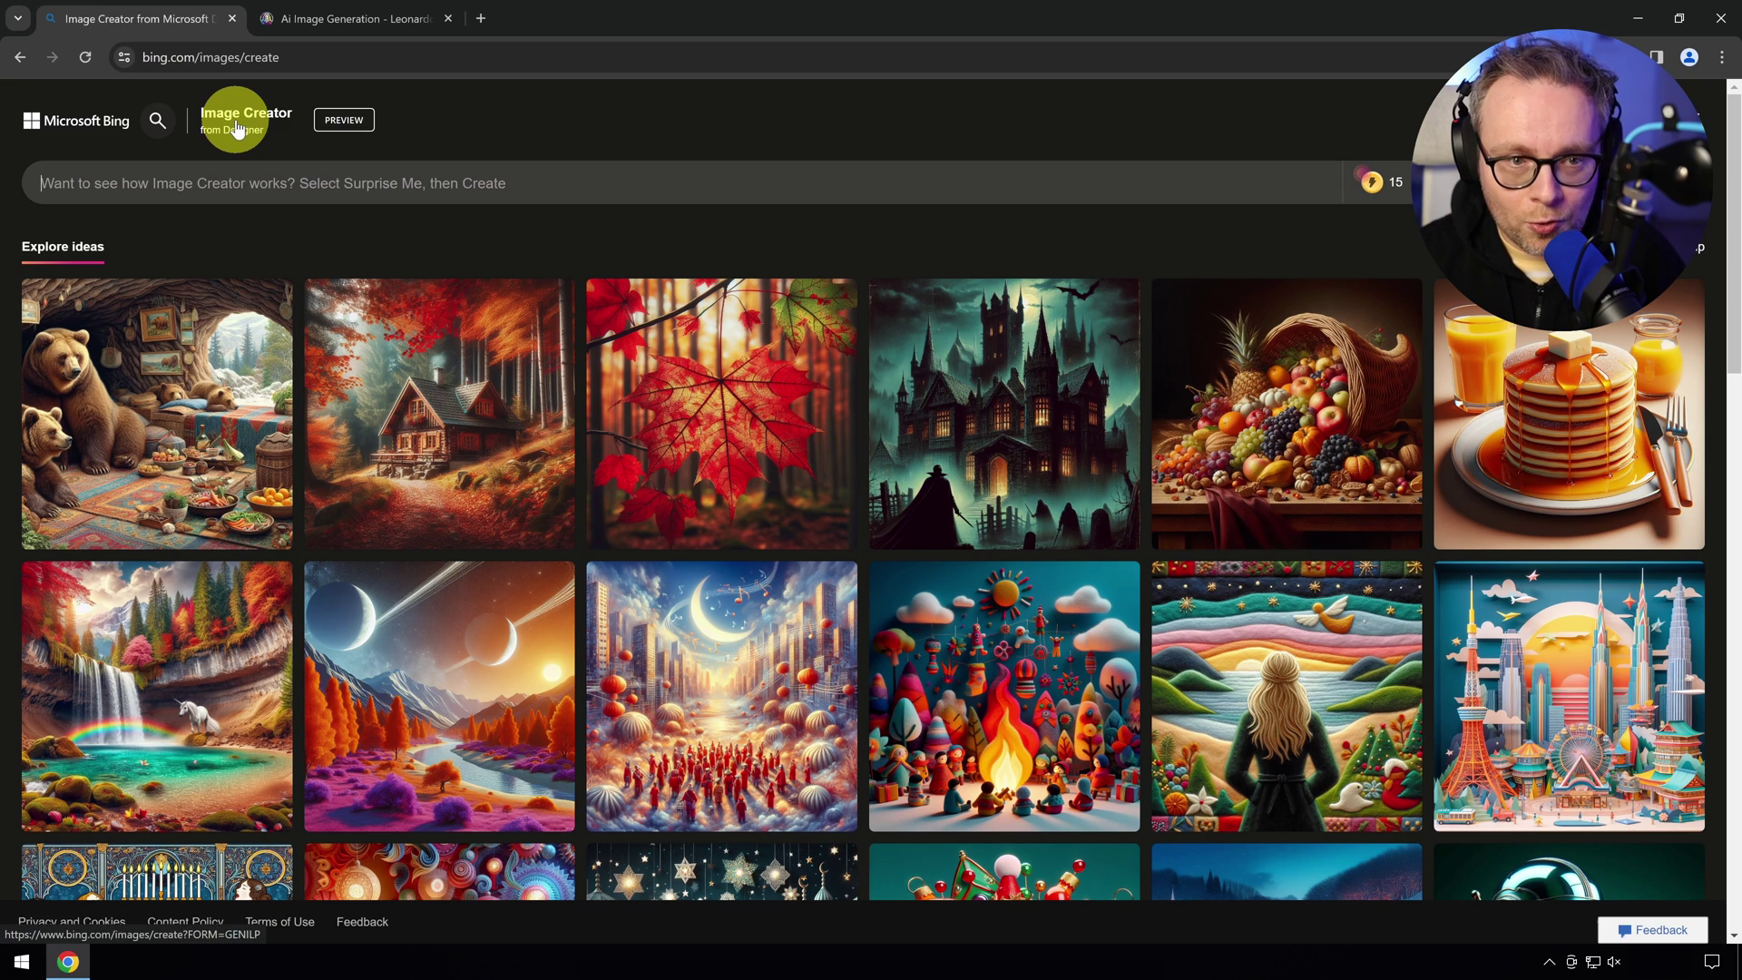
Place the cursor in Bing Image Creator's empty prompt box
{"action": "left_click", "coordinate": [230, 178]}
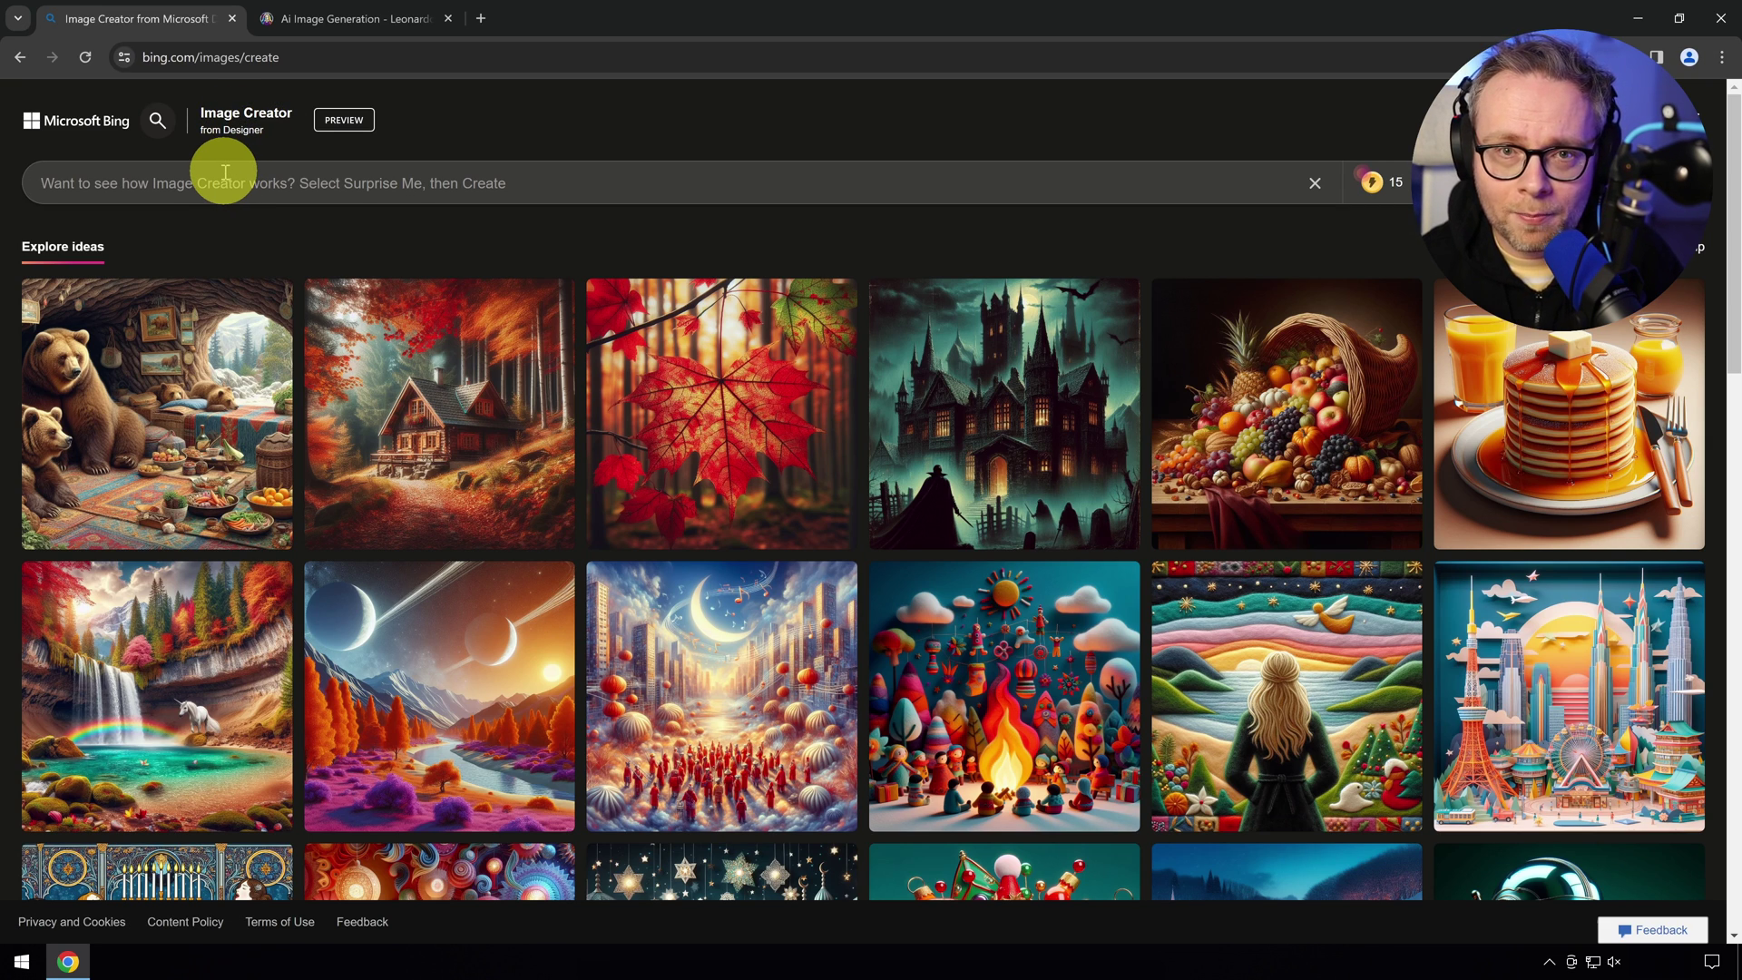
Switch to Leonardo.Ai's generation page with its empty prompt and Leonardo Diffusion XL model
{"action": "left_click", "coordinate": [324, 18]}
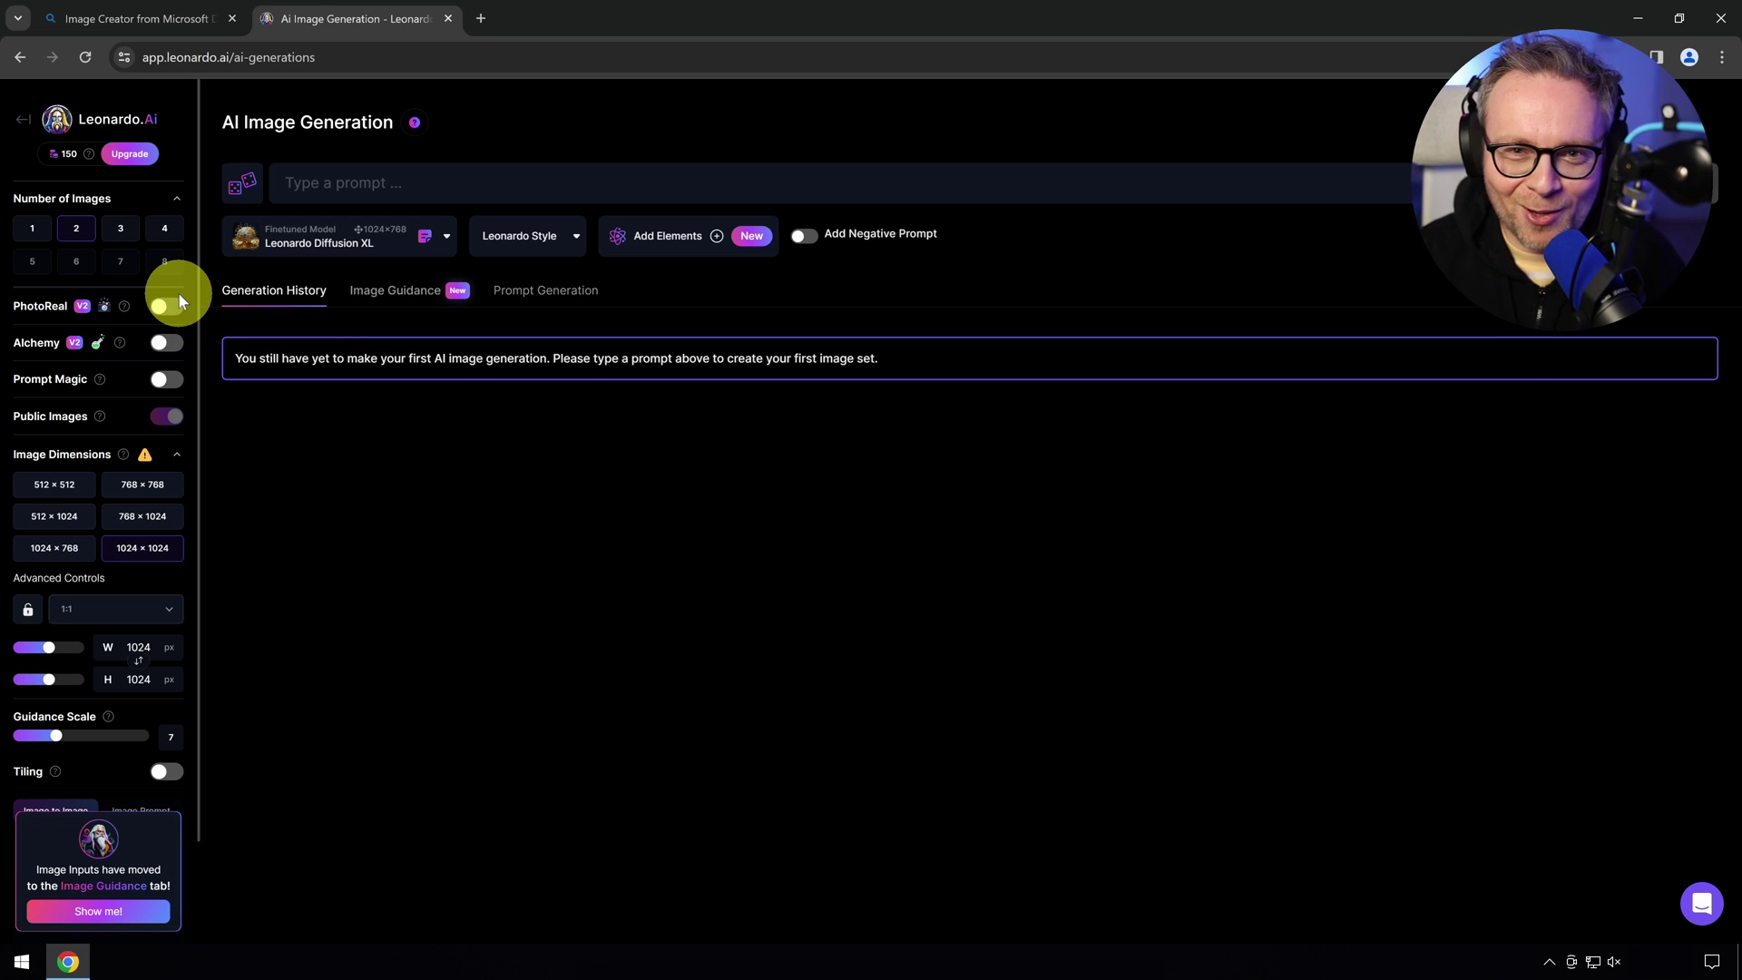
In Bing, enter the prompt about an engineer spending his last money on a TIA Portal license
{"action": "left_click", "coordinate": [167, 19]}
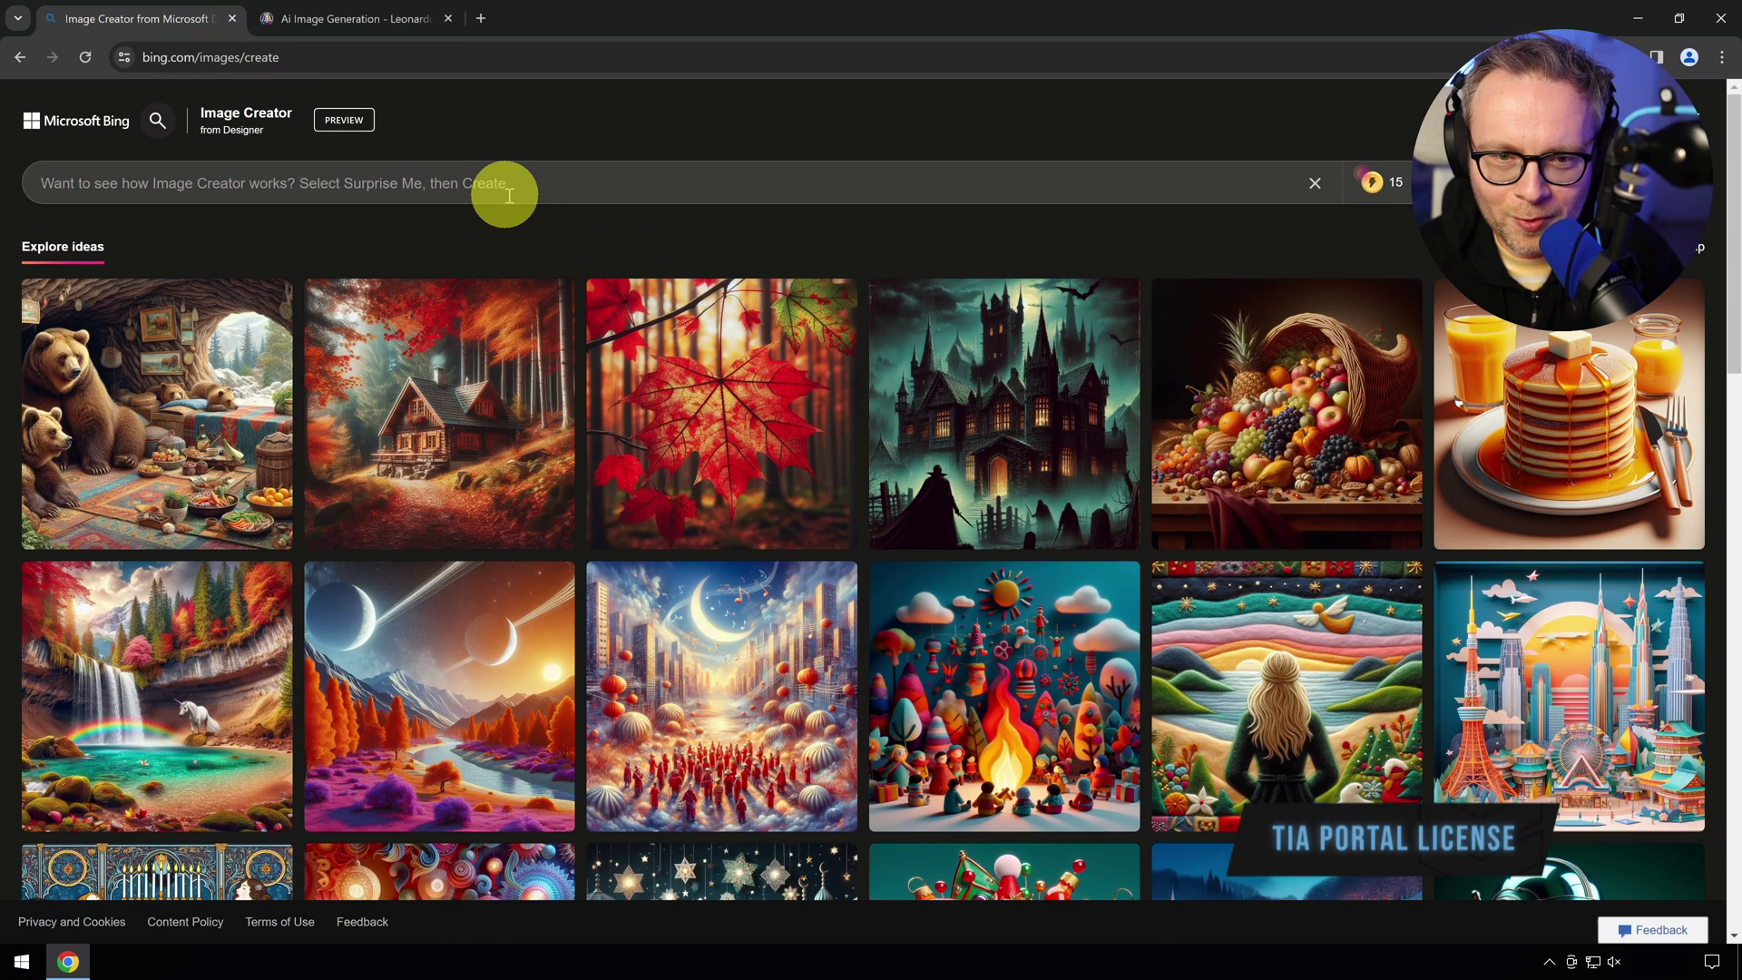
{"action": "left_click", "coordinate": [496, 188]}
{"action": "type", "text": "A controls engineer"}
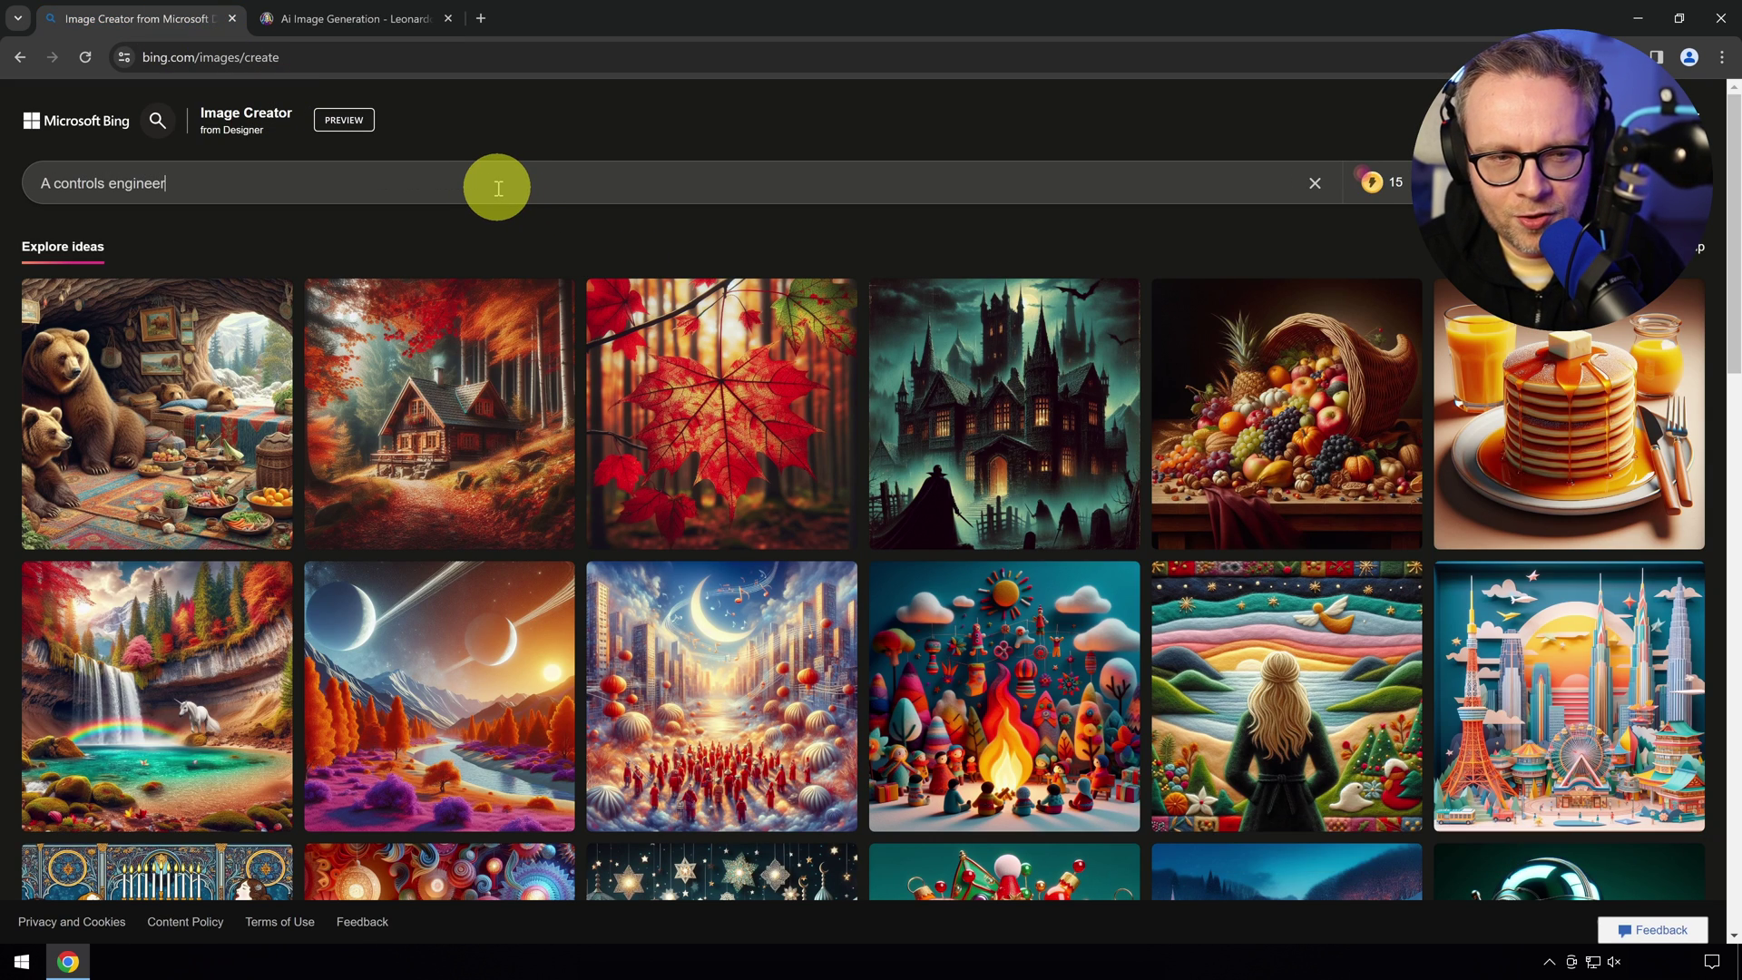
{"action": "type", "text": " has"}
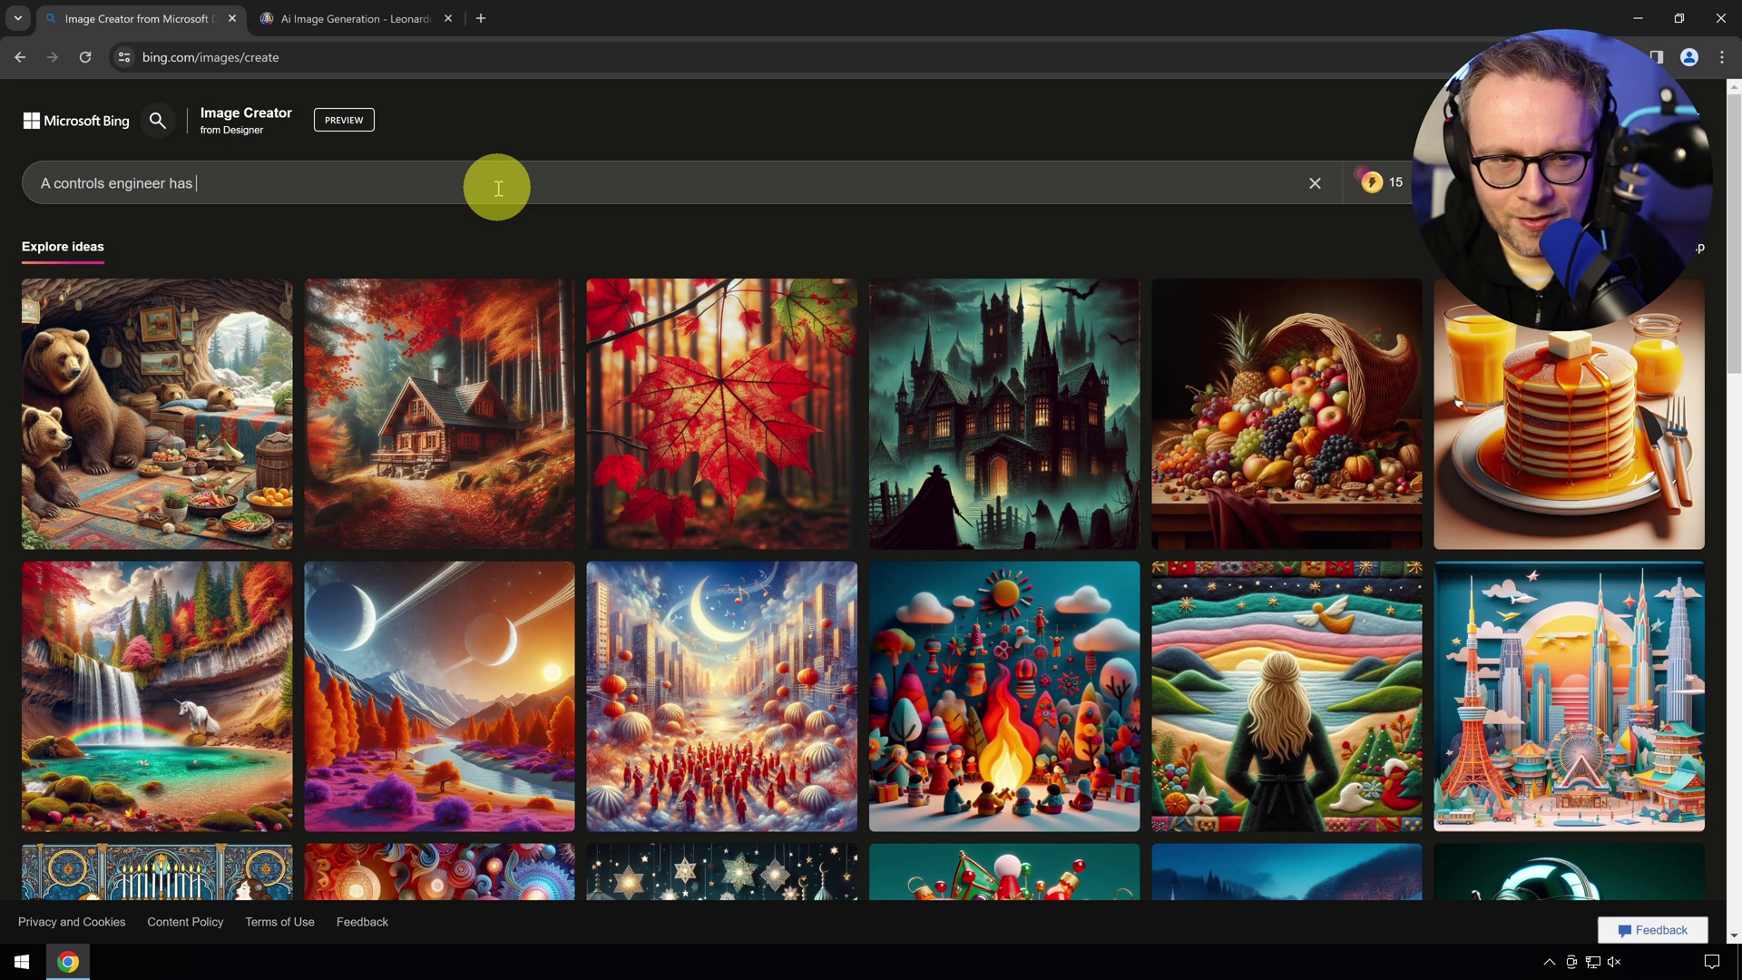
{"action": "type", "text": " spent his la"}
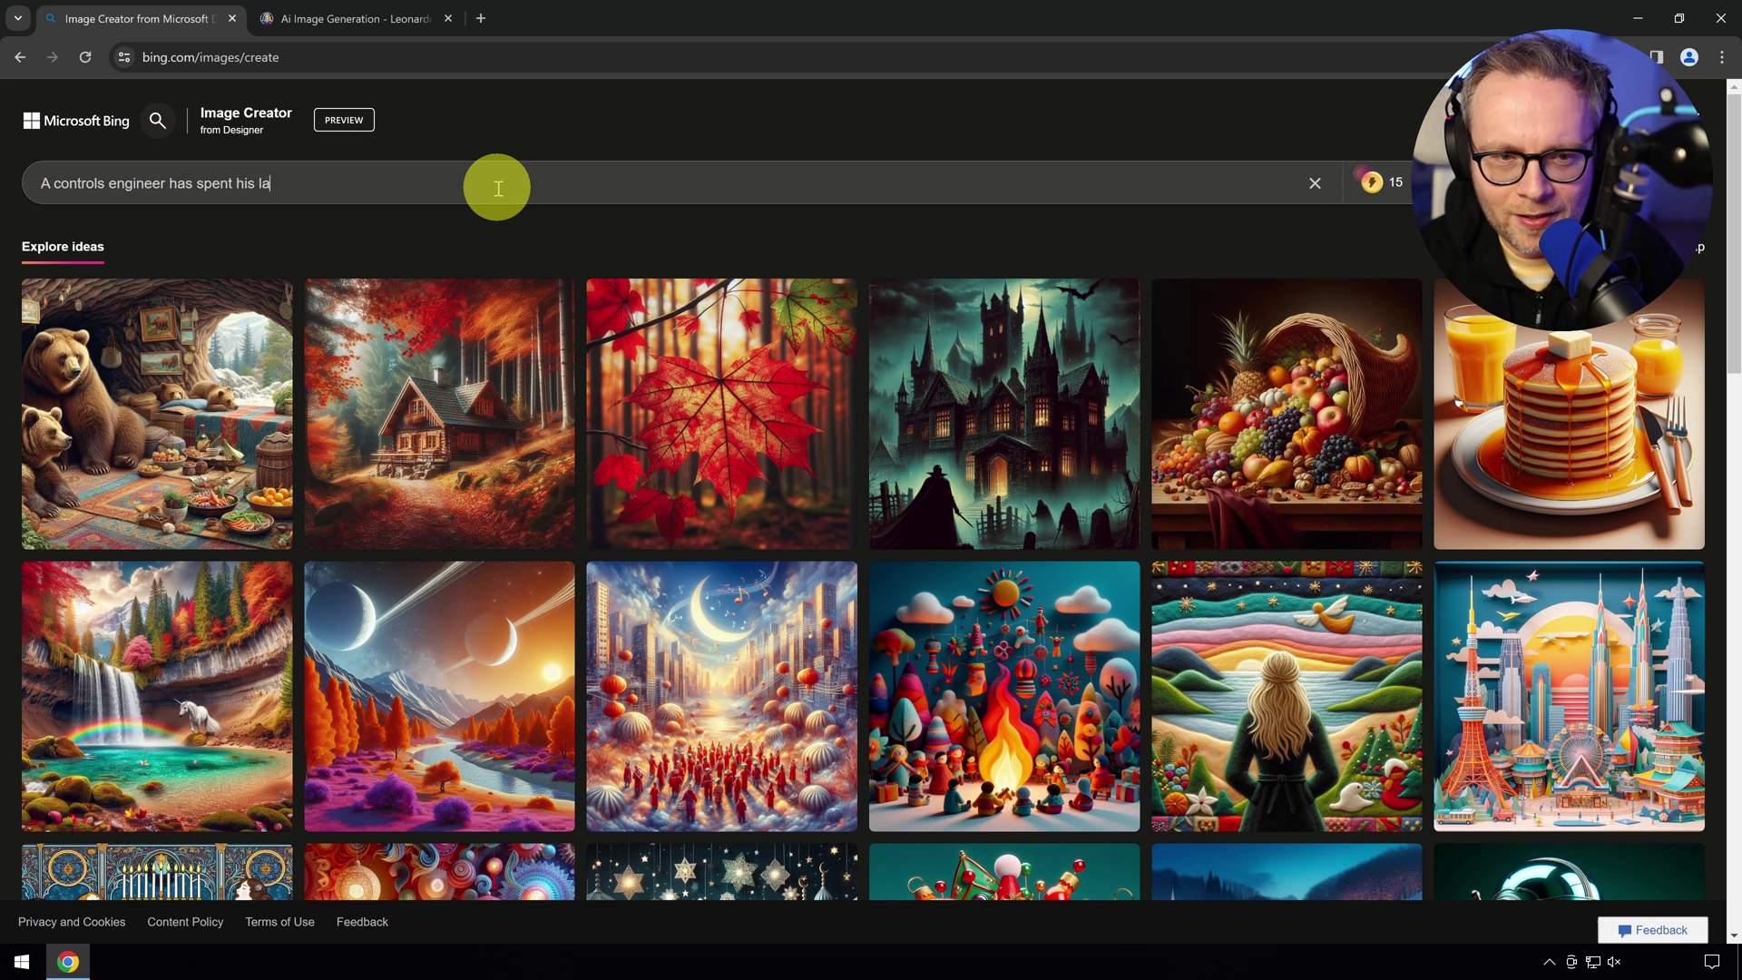
{"action": "type", "text": "st money on a TIA"}
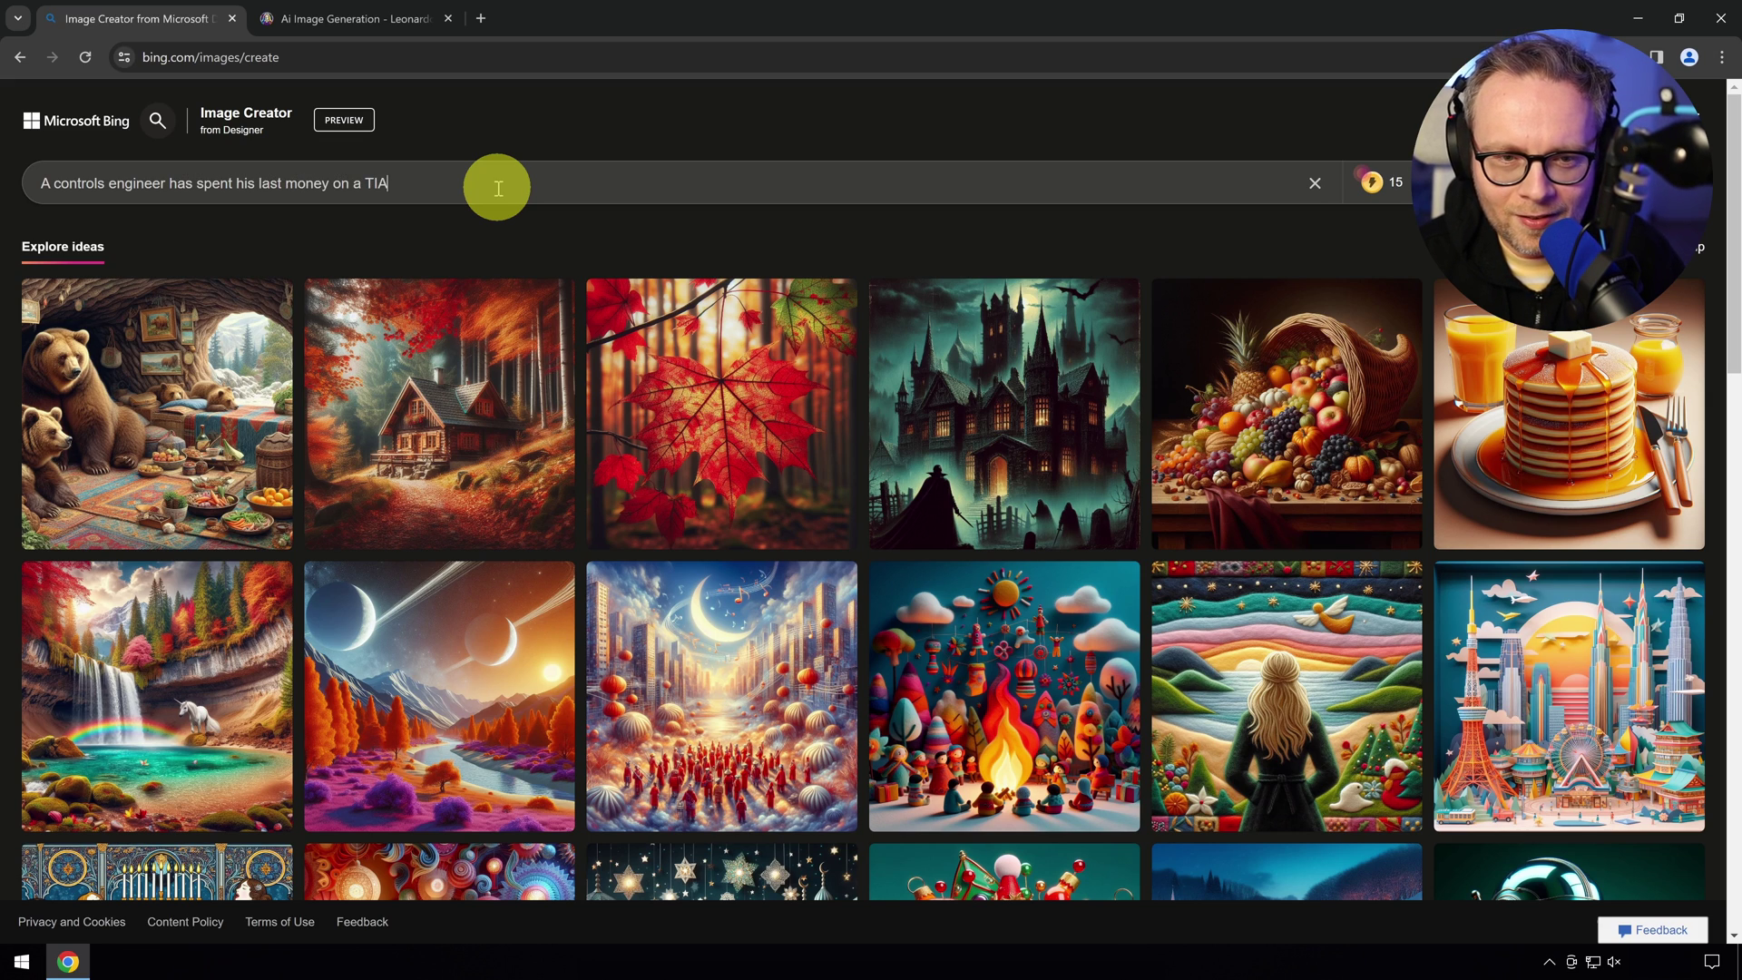
{"action": "type", "text": " Portal license"}
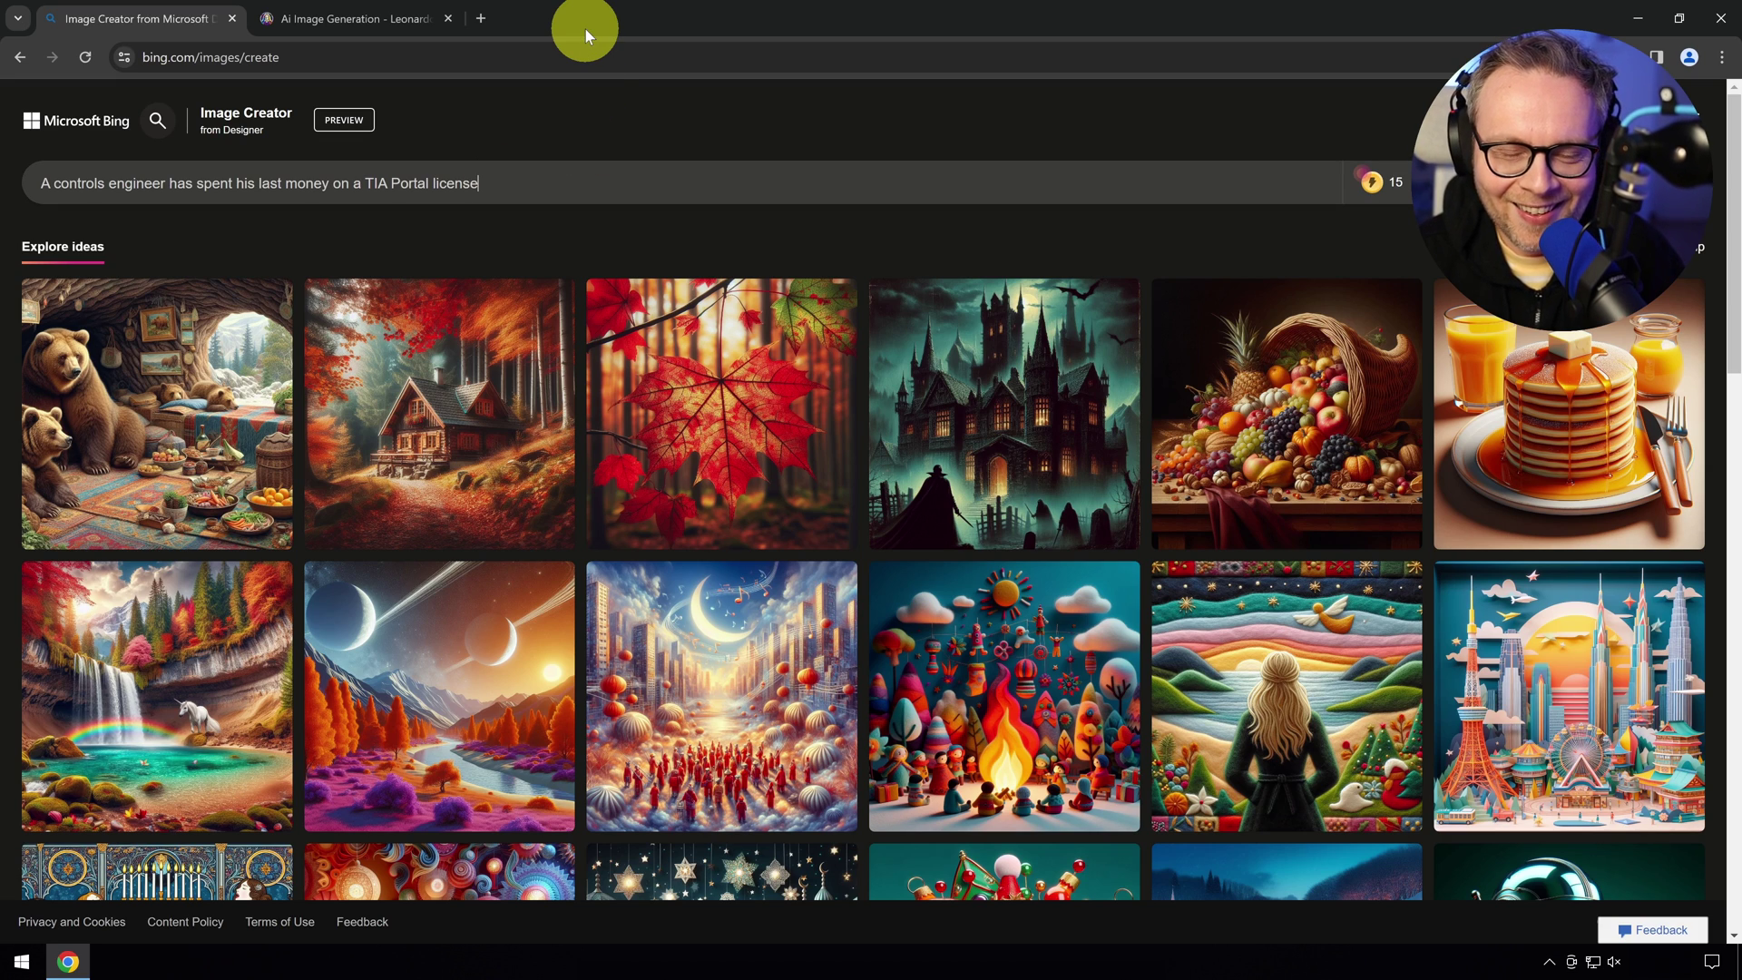
{"action": "type", "text": " and h"}
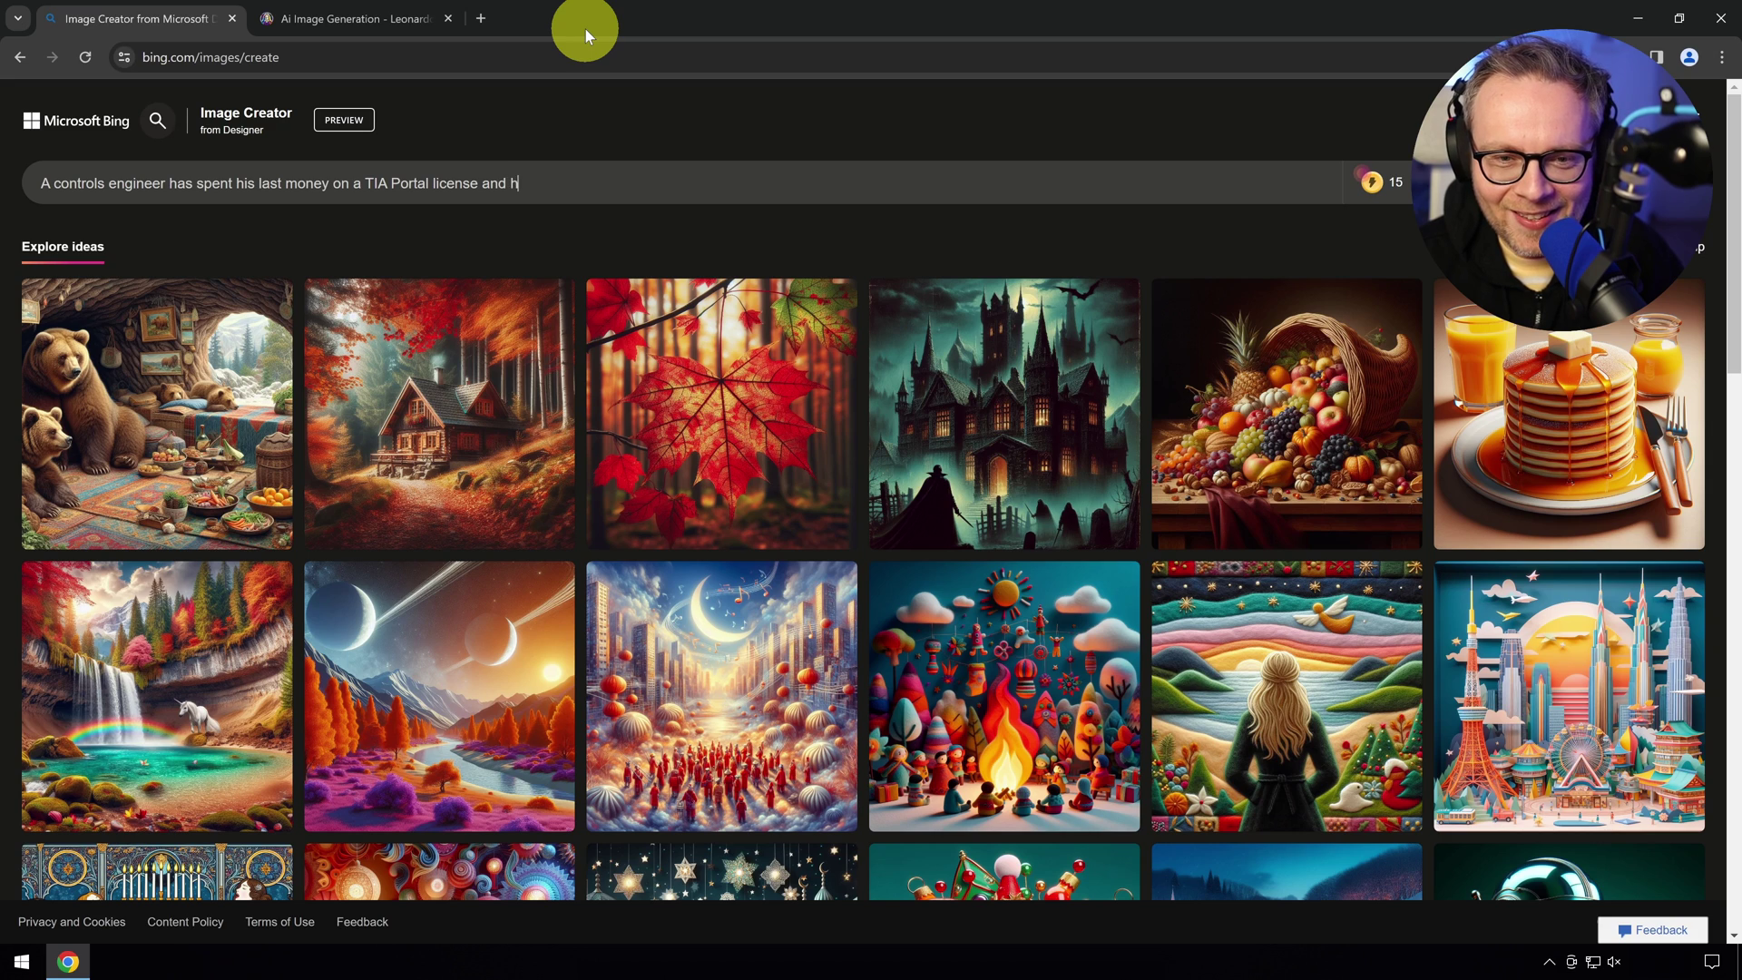
{"action": "type", "text": "e has at the same time realized "}
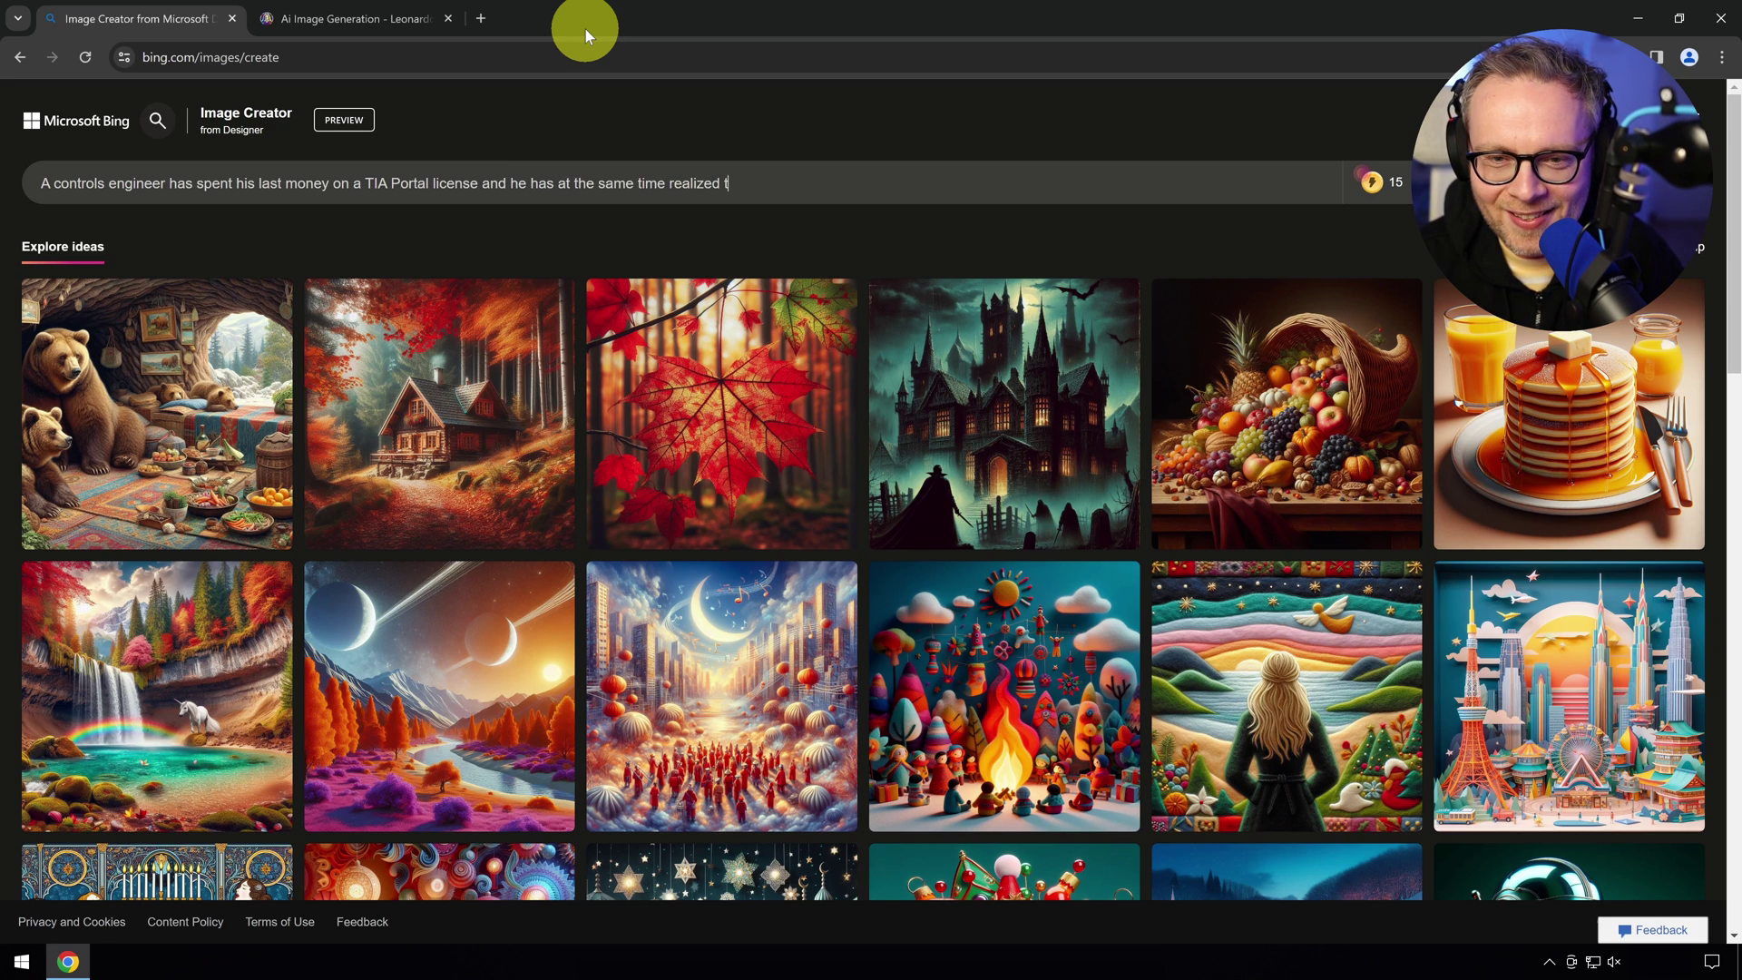
{"action": "type", "text": "that it means "}
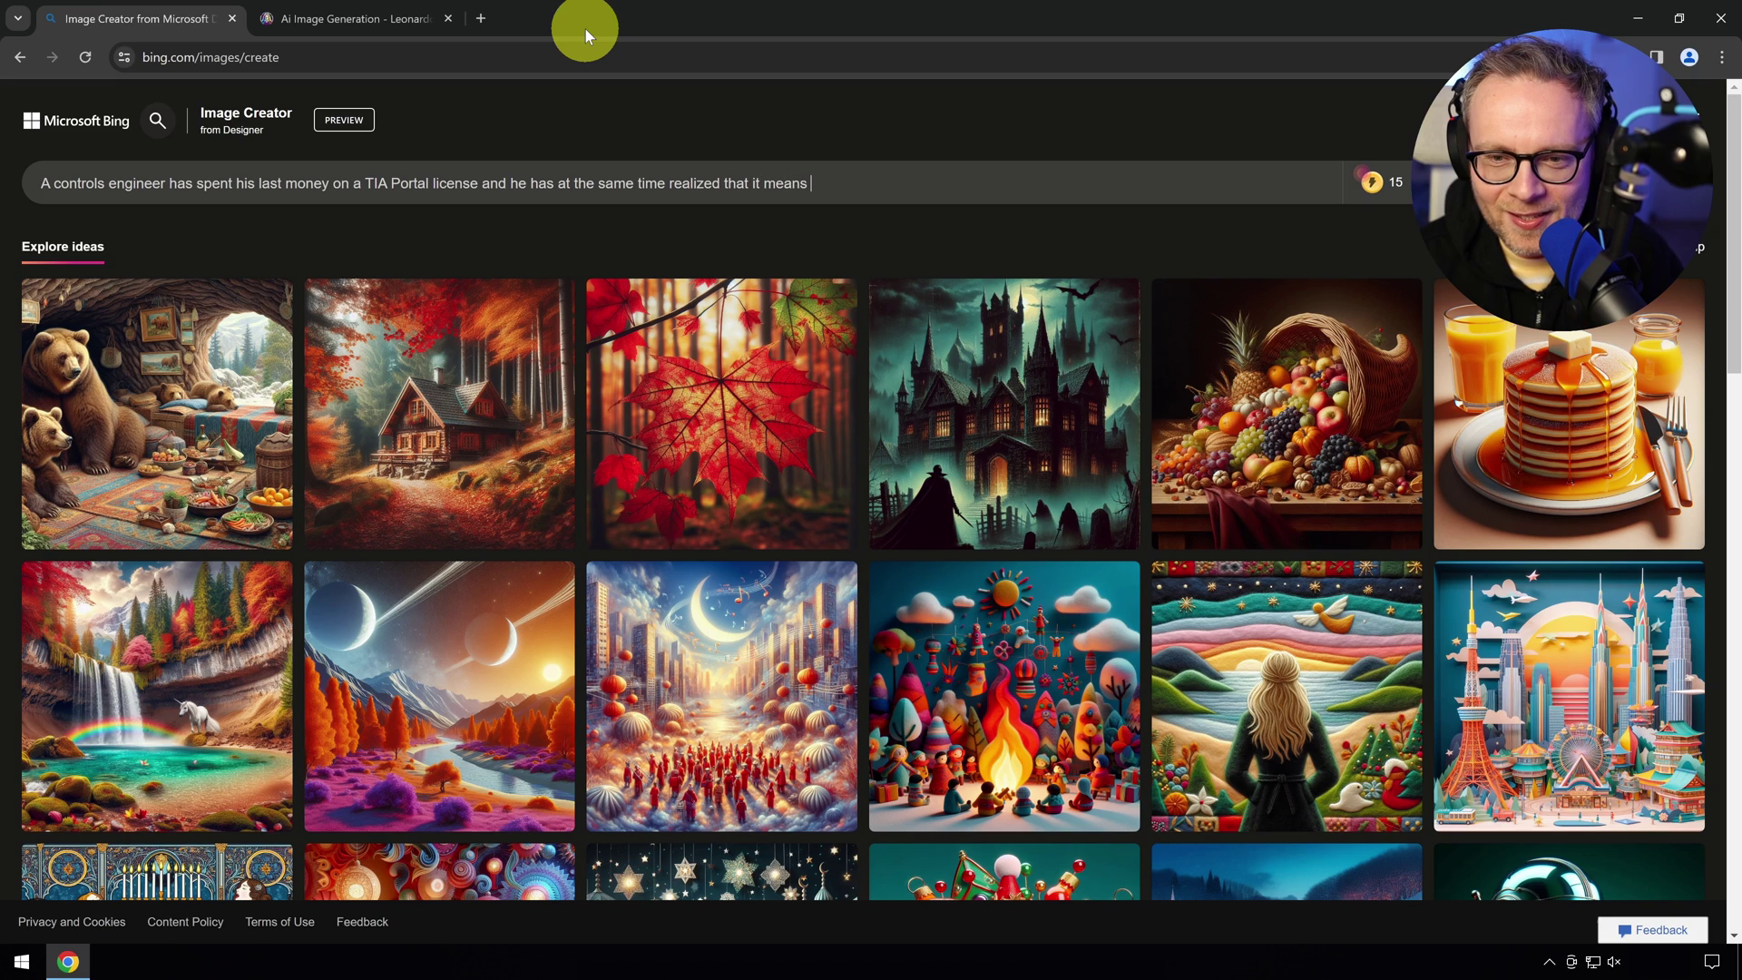
{"action": "type", "text": "he won't be able"}
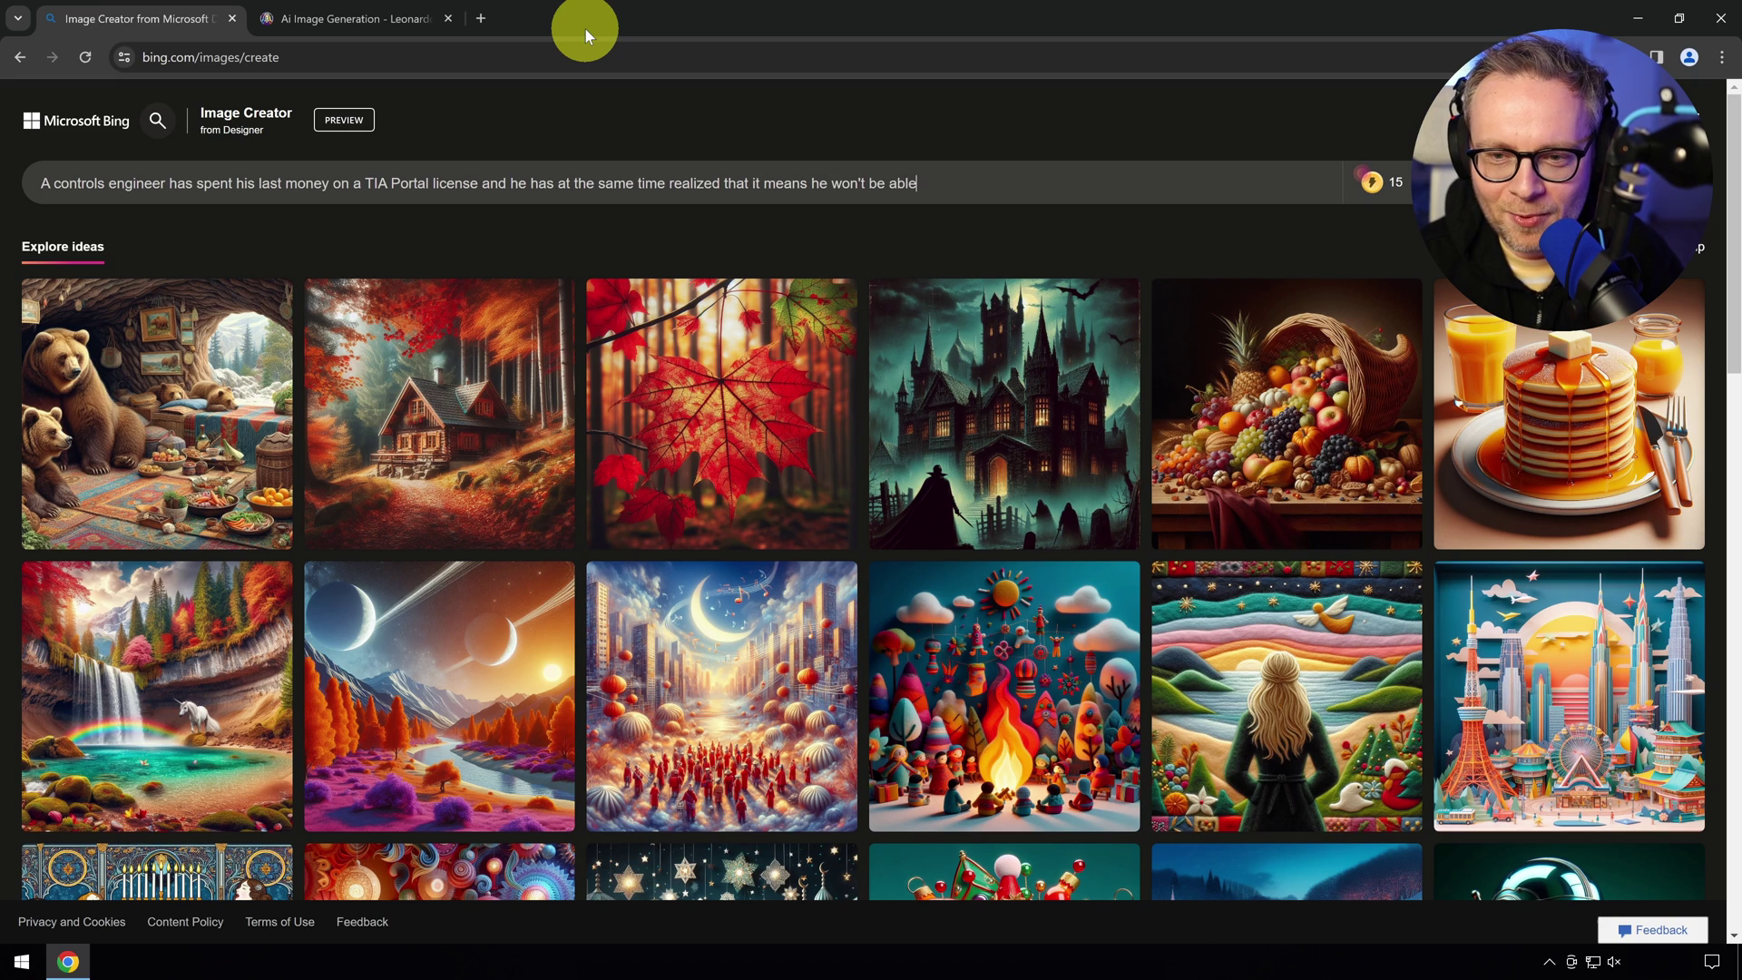
{"action": "type", "text": " to afford food and"}
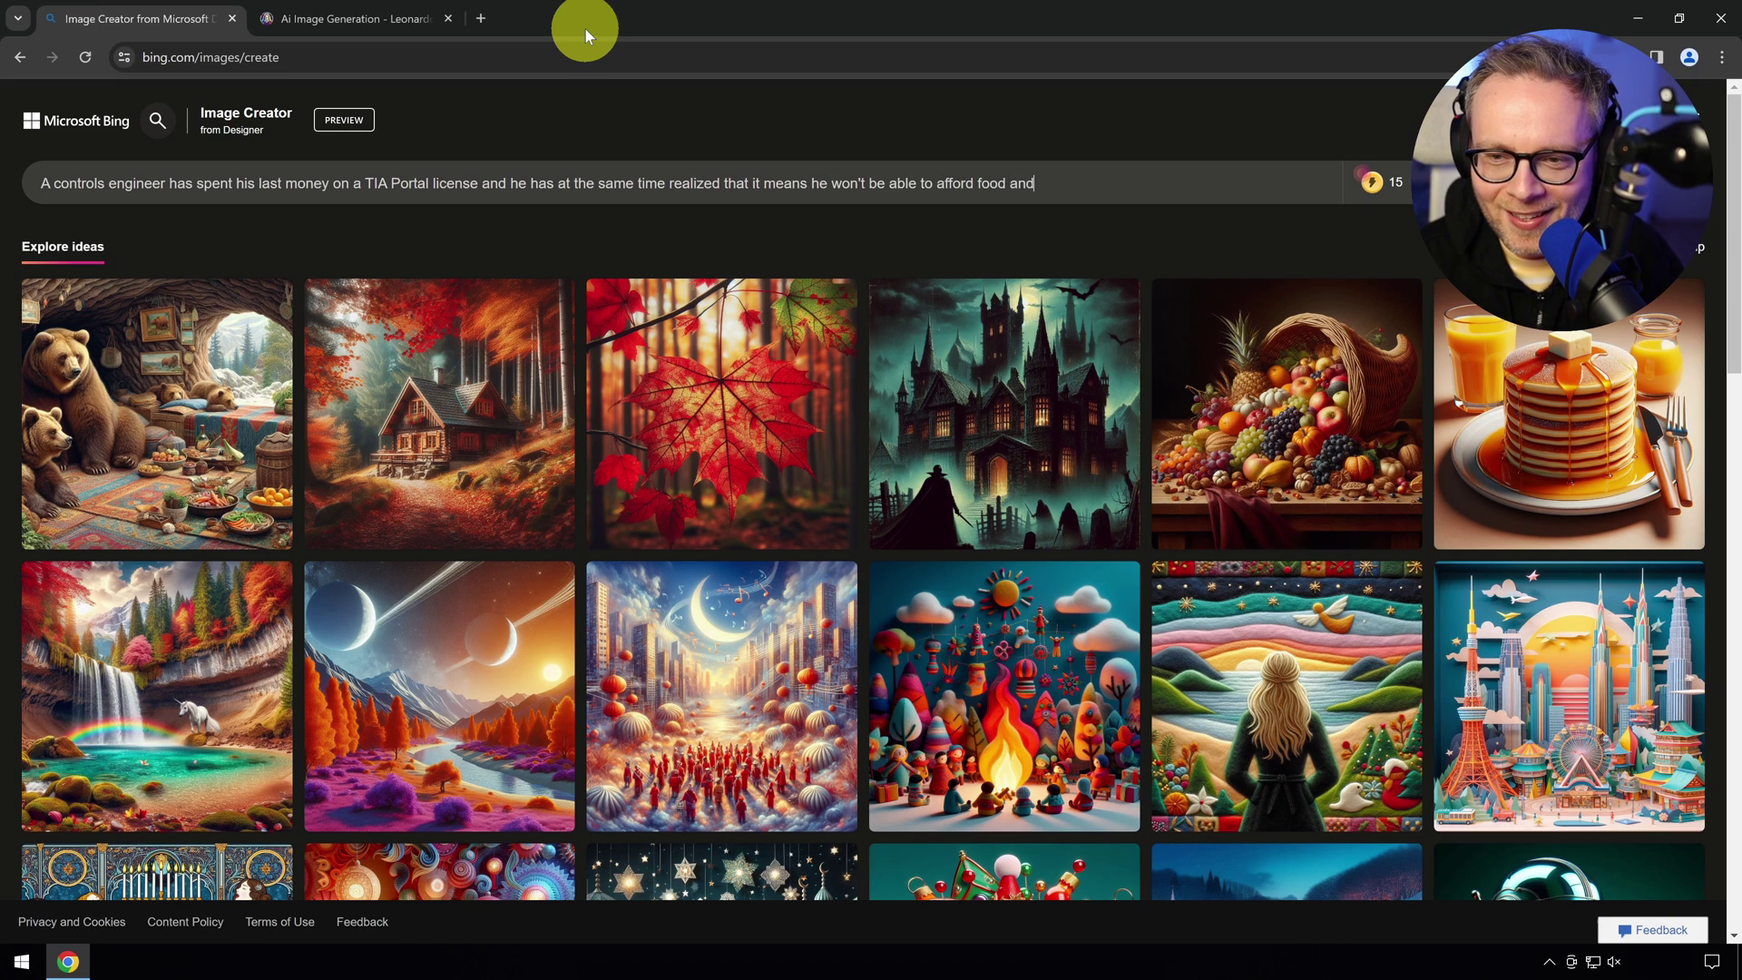
{"action": "type", "text": " his wife"}
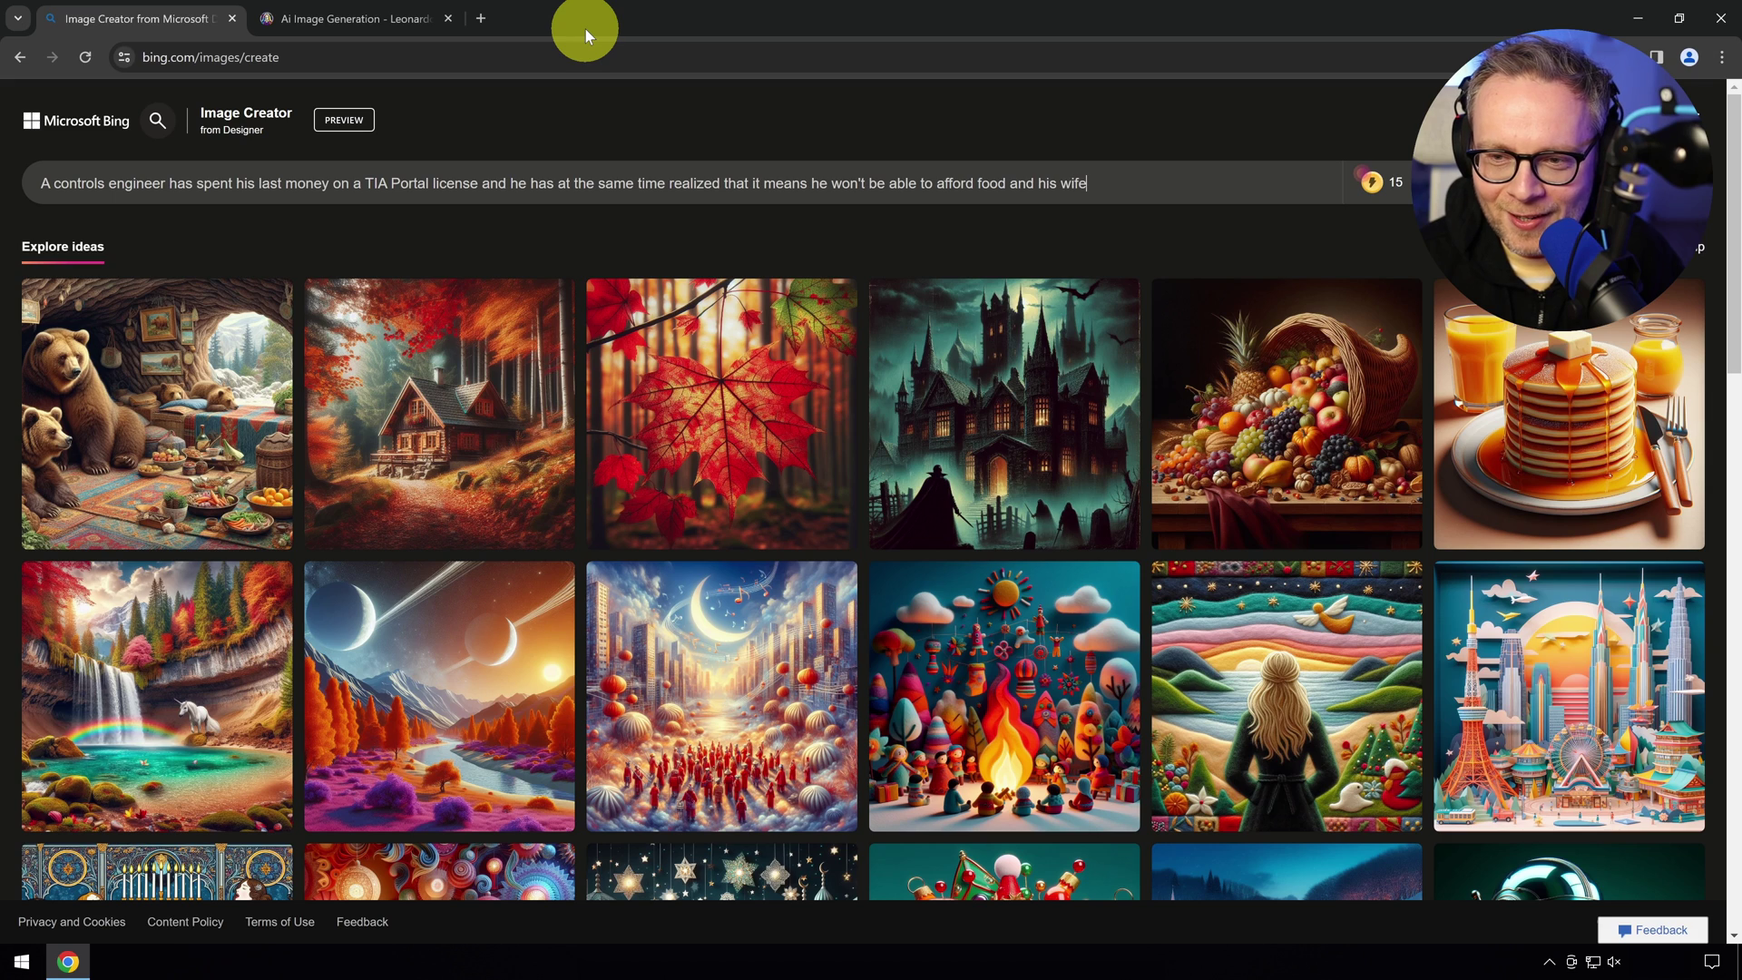
{"action": "type", "text": " and kids will be"}
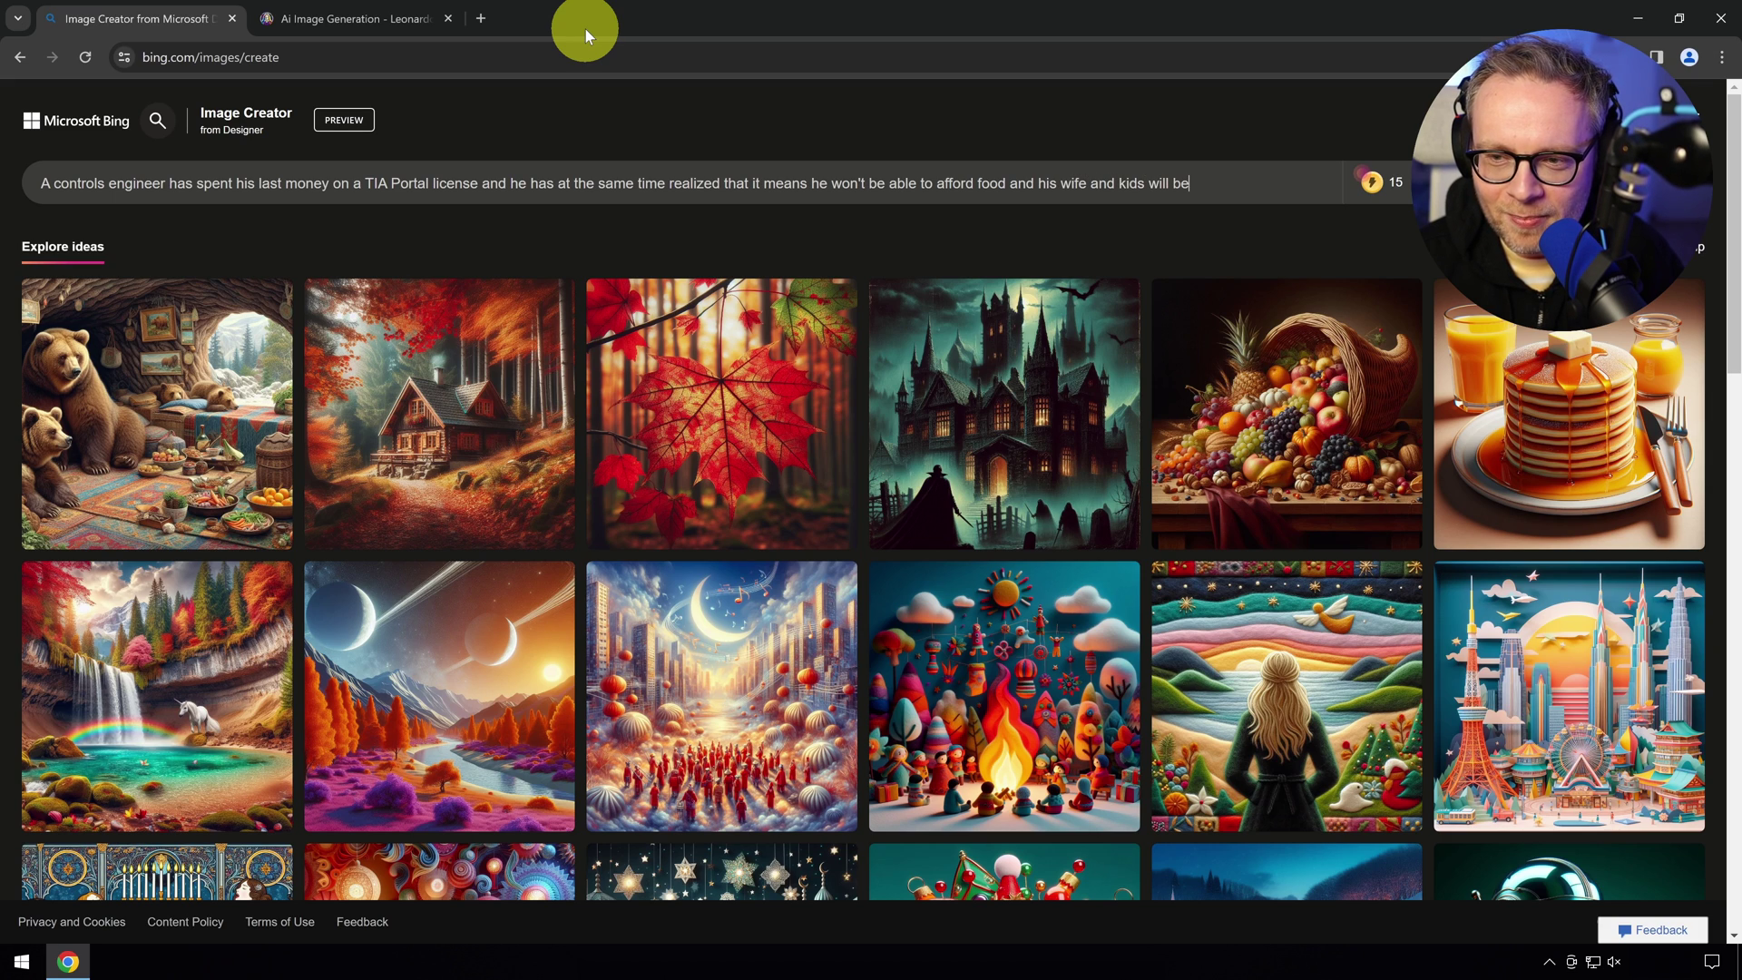
{"action": "type", "text": " very grumpy at him"}
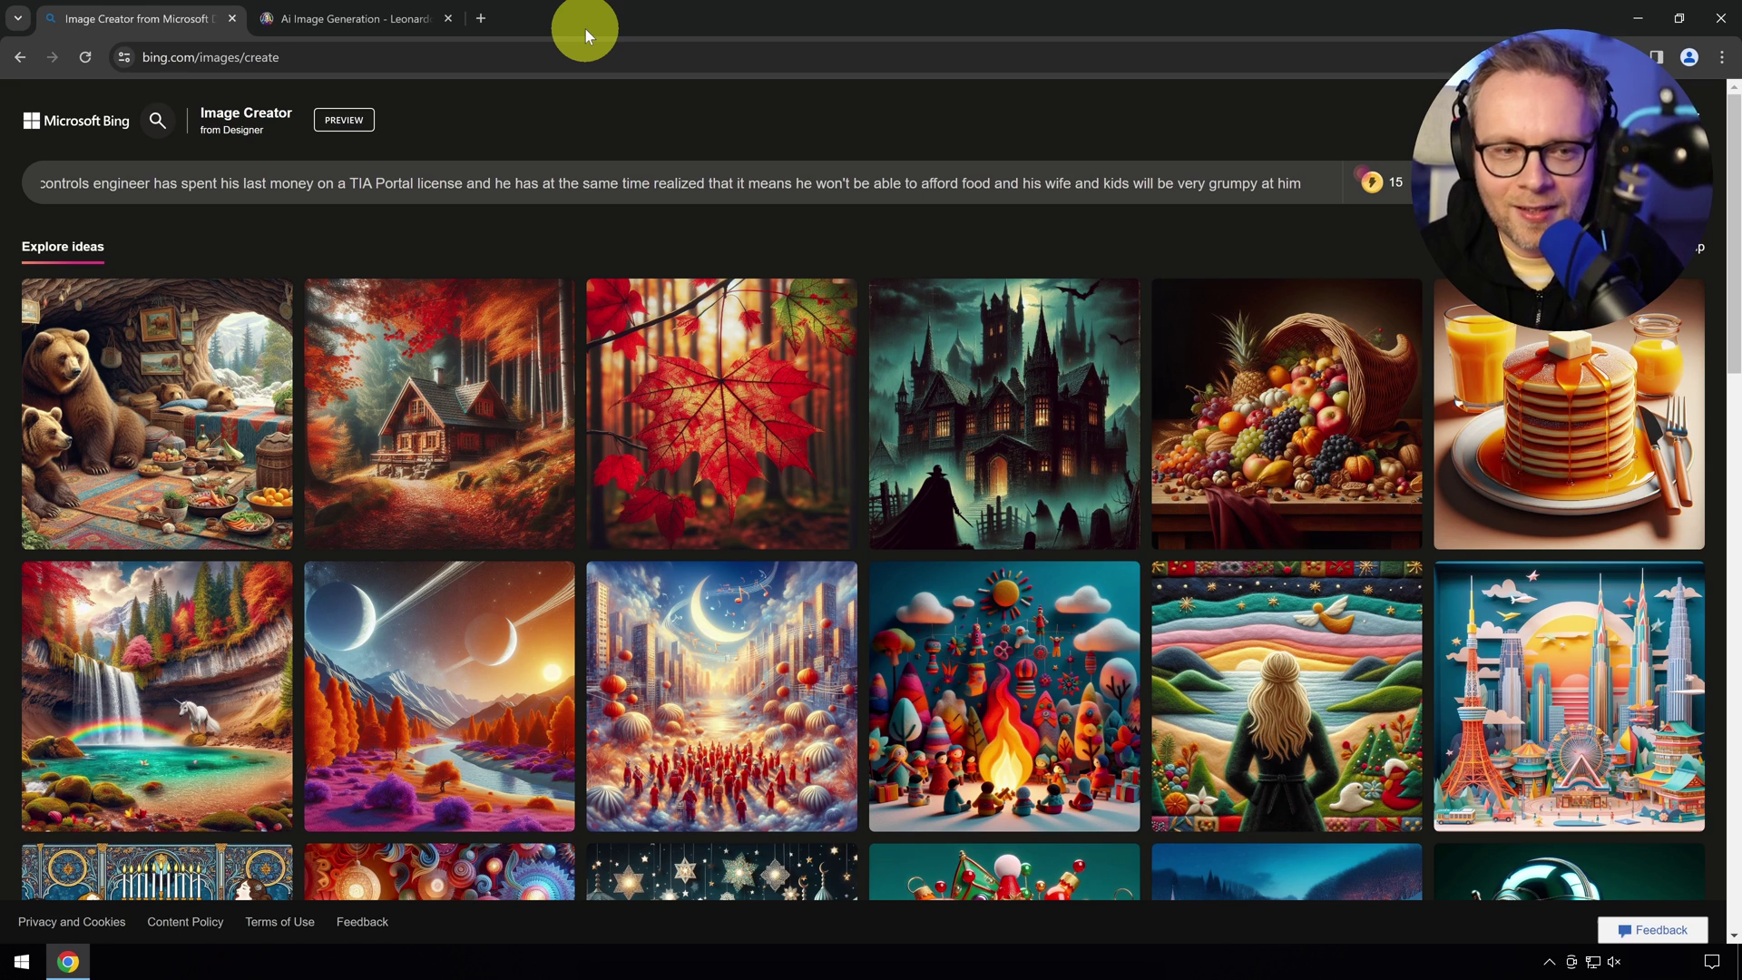
{"action": "key", "text": "ctrl+Left"}
{"action": "key", "text": "ctrl+Left"}
{"action": "key", "text": "ctrl+Left"}
{"action": "key", "text": "ctrl+Left"}
{"action": "key", "text": "ctrl+Left"}
{"action": "key", "text": "ctrl+Left"}
{"action": "key", "text": "ctrl+Left"}
{"action": "key", "text": "ctrl+Left"}
{"action": "key", "text": "ctrl+Left"}
{"action": "key", "text": "ctrl+Left"}
{"action": "key", "text": "ctrl+Right"}
{"action": "key", "text": "ctrl+Right"}
{"action": "key", "text": "ctrl+Right"}
{"action": "key", "text": "ctrl+Right"}
{"action": "key", "text": "ctrl+Right"}
{"action": "key", "text": "ctrl+Right"}
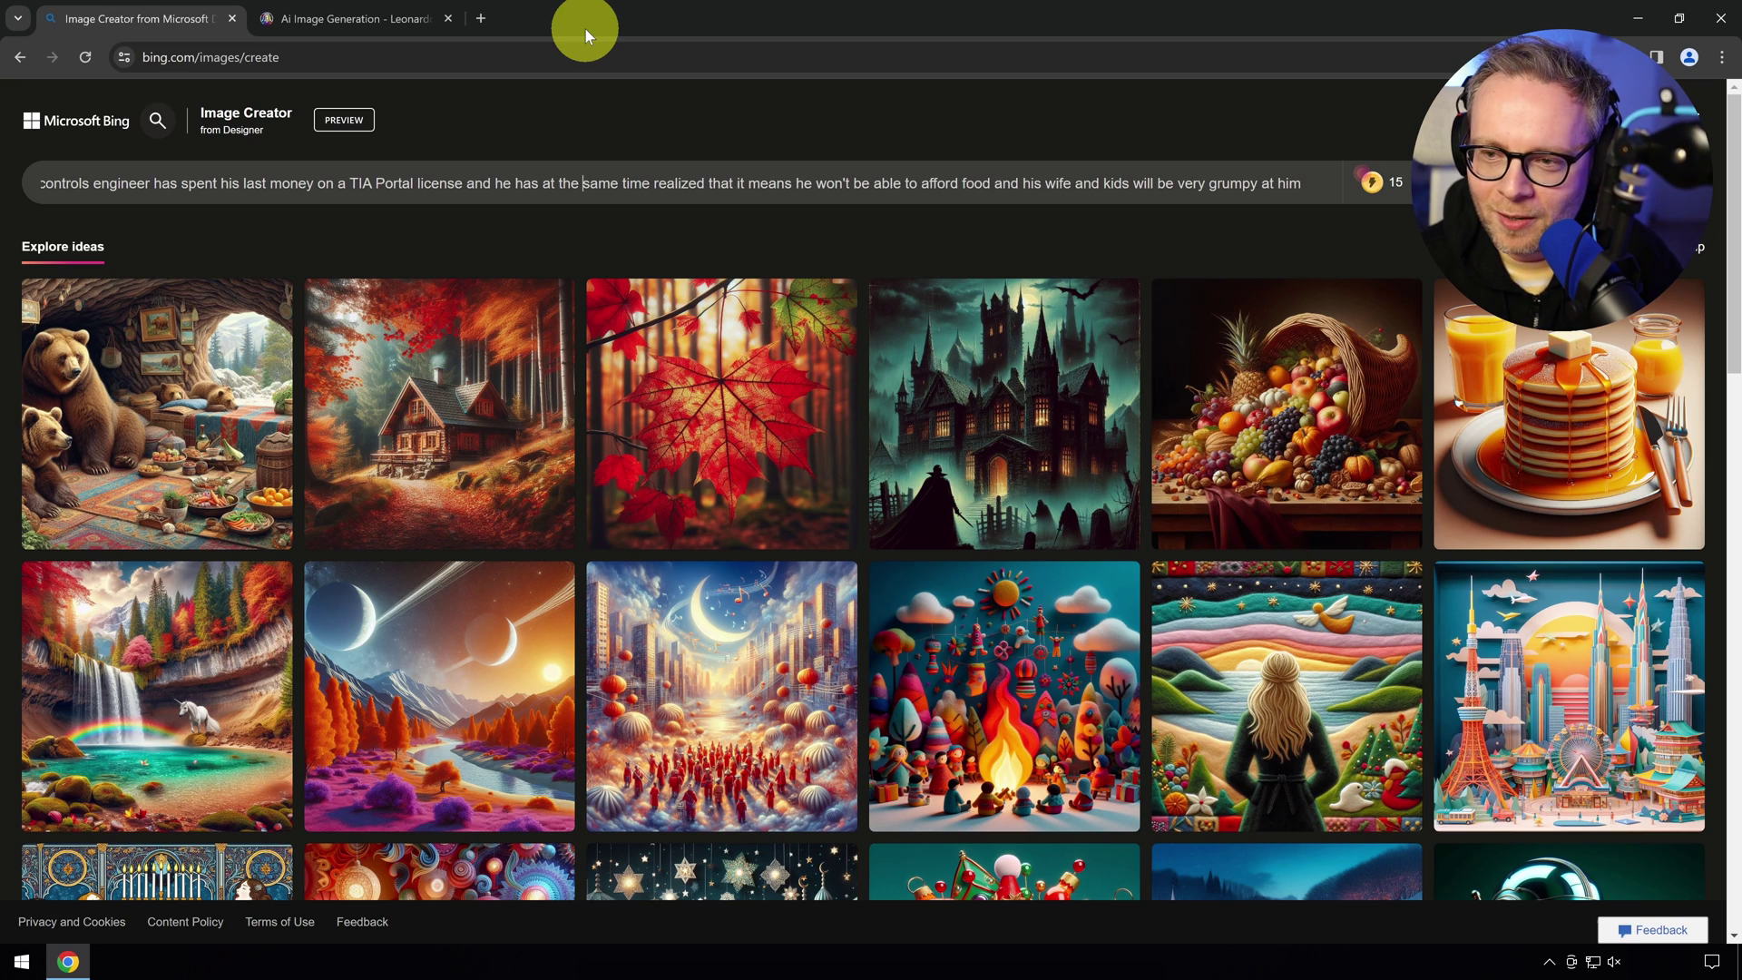
{"action": "key", "text": "End"}
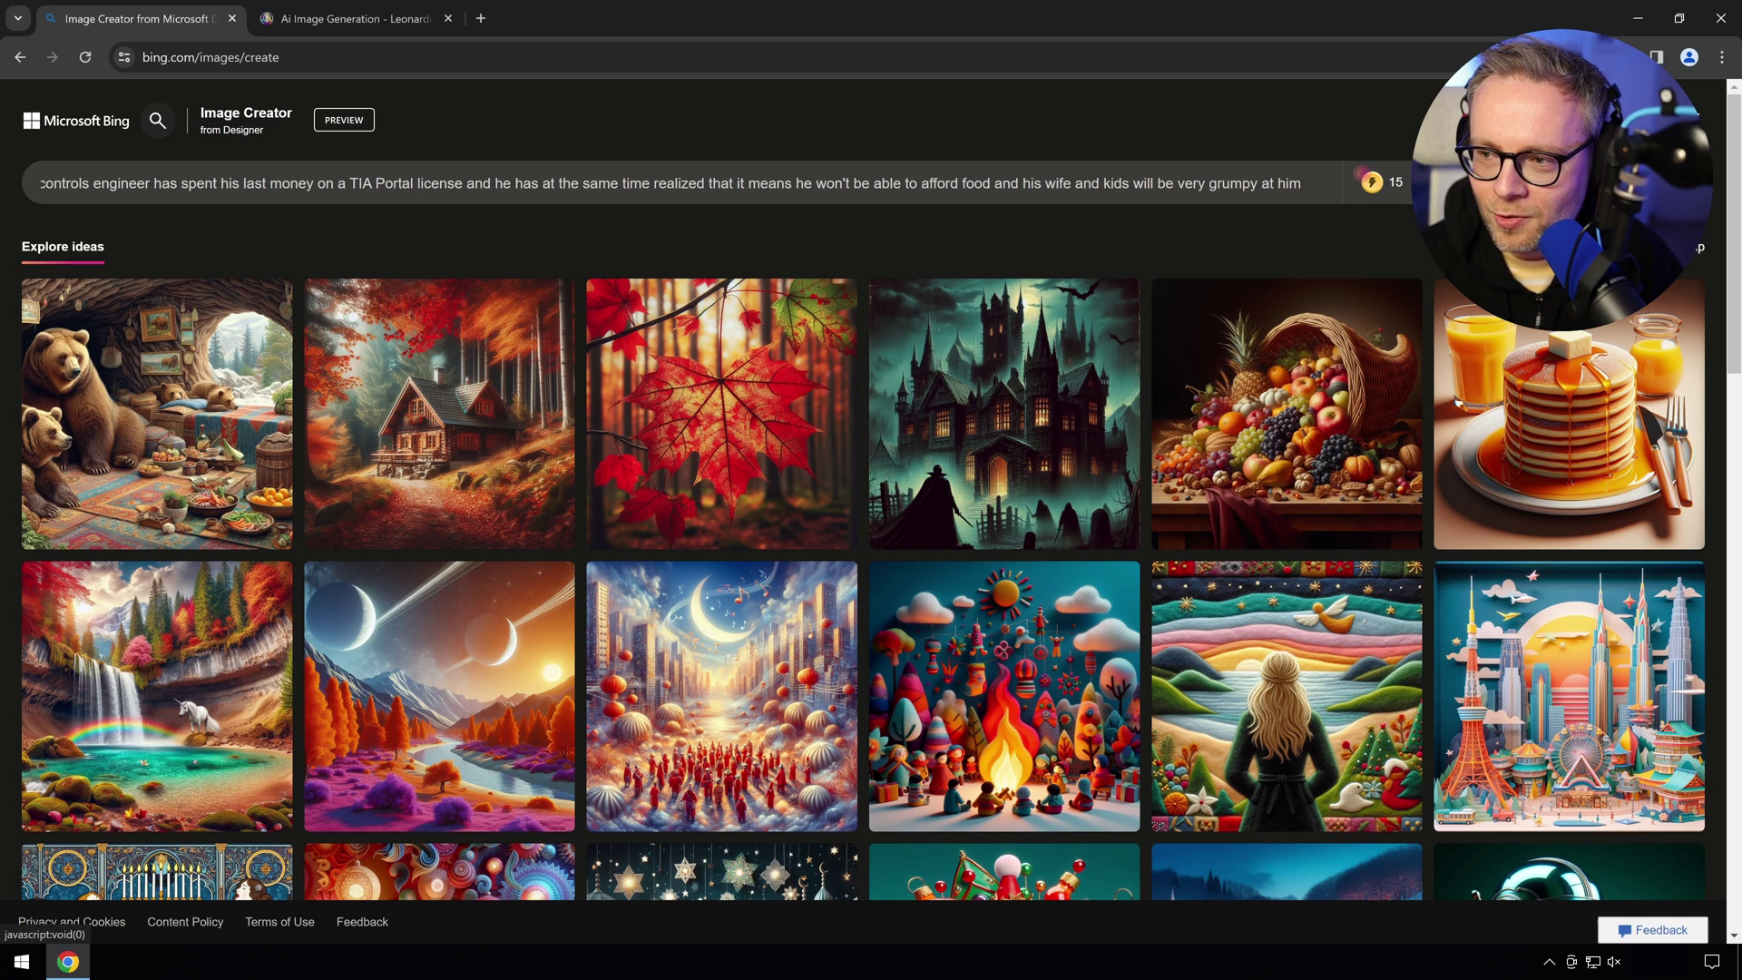
Generate the engineer images and enlarge the grim reaper, comic-style and bottom-right results
{"action": "left_click", "coordinate": [1384, 190]}
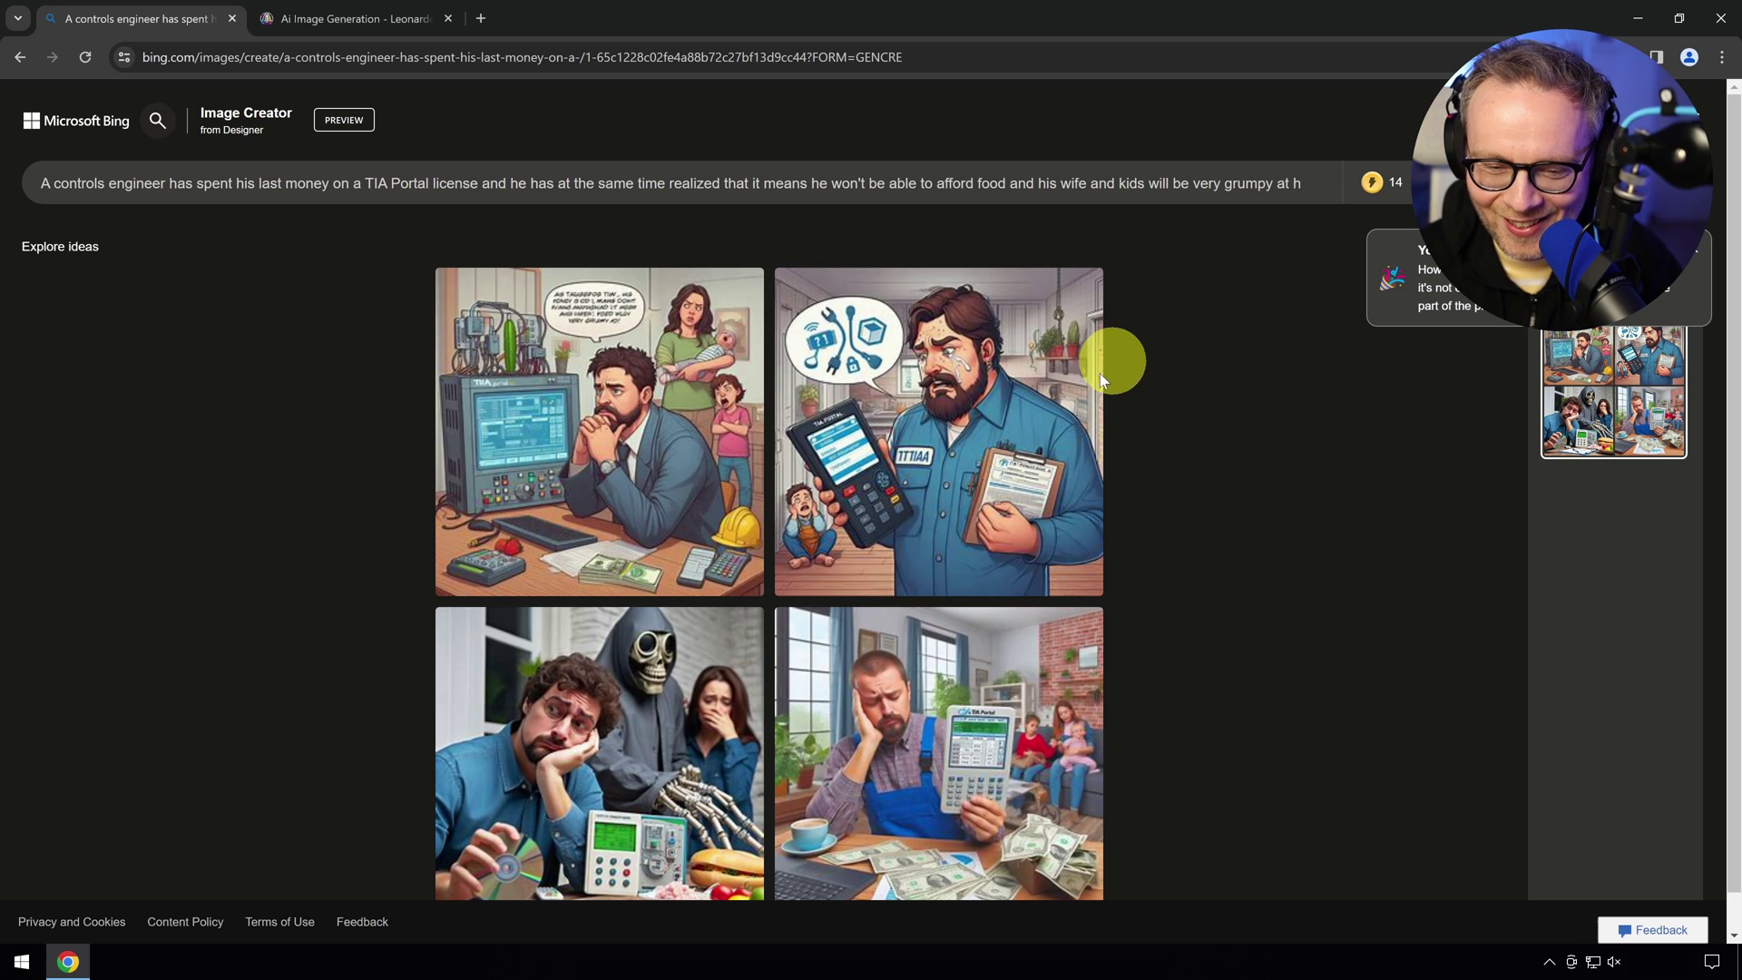
{"action": "left_click", "coordinate": [624, 664]}
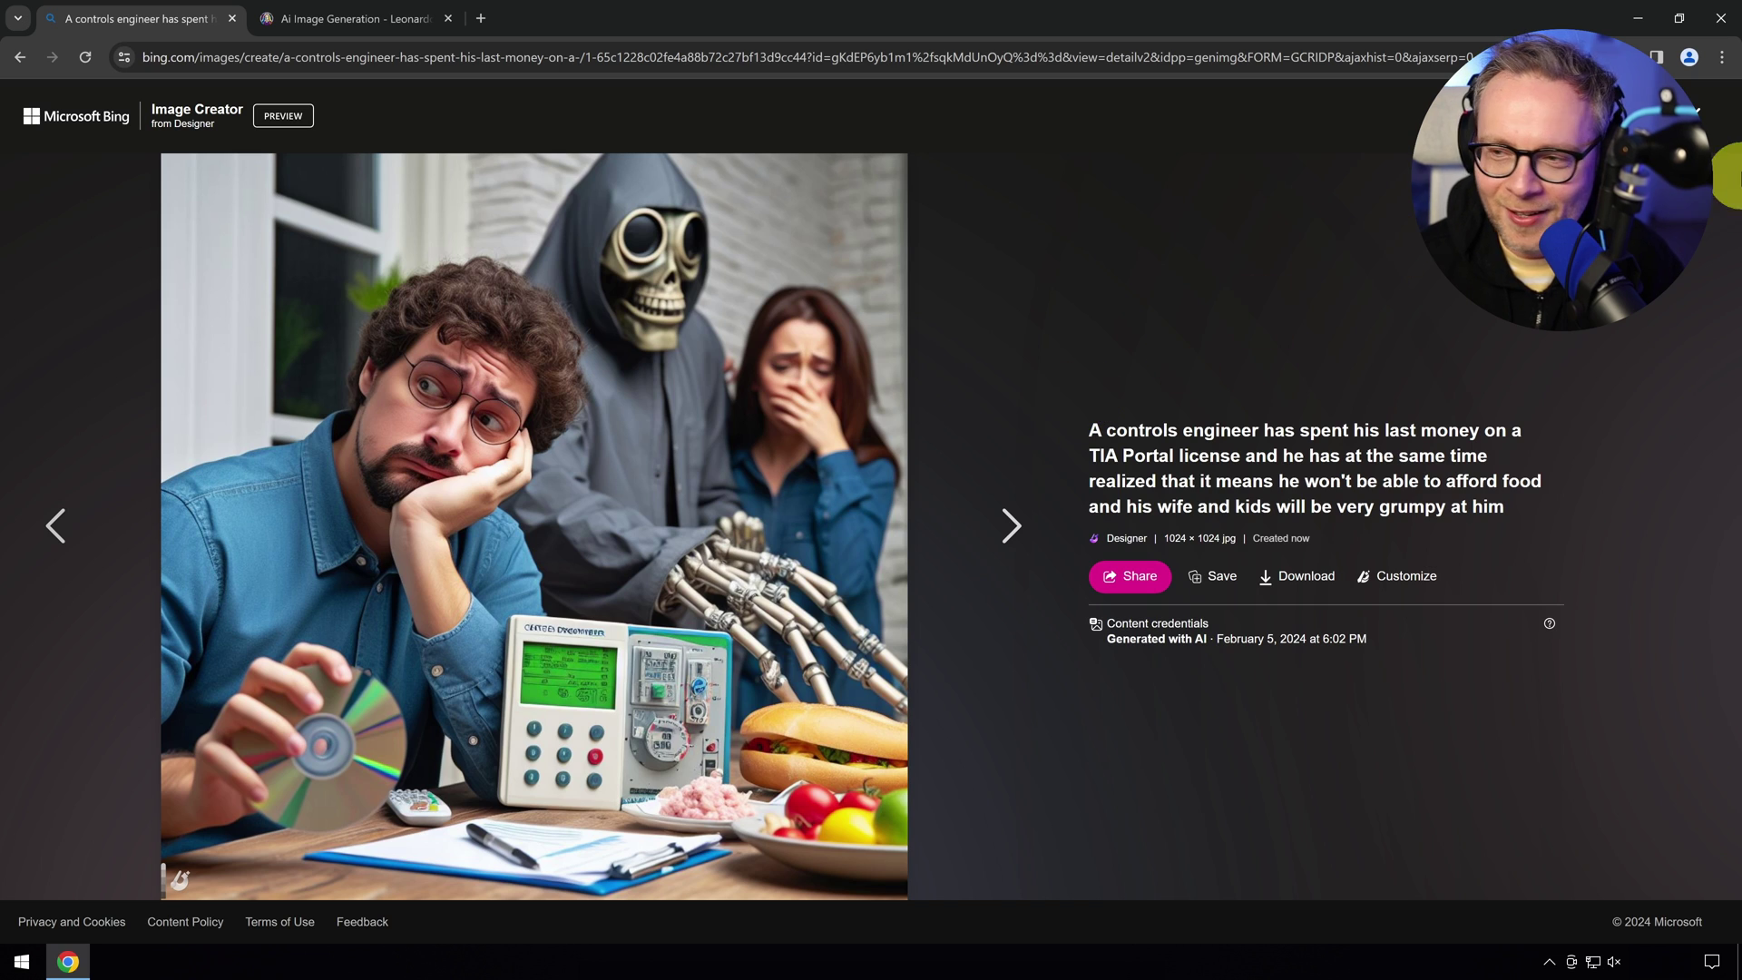
{"action": "left_click", "coordinate": [1693, 116]}
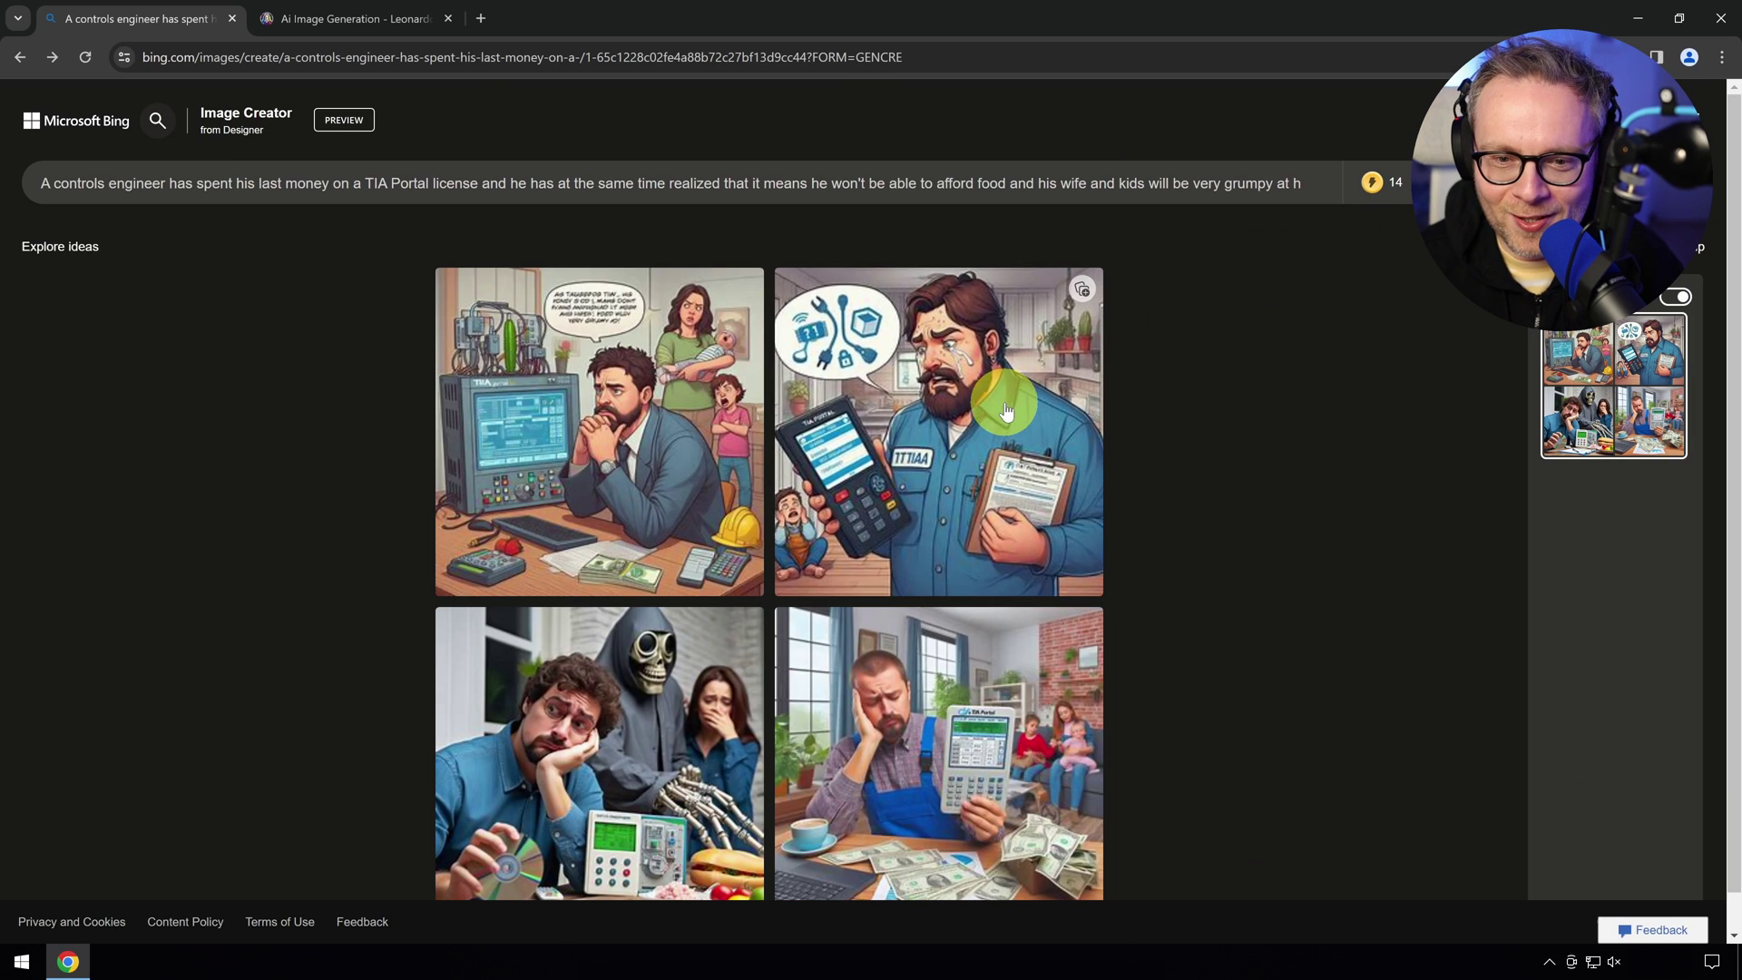
{"action": "left_click", "coordinate": [592, 368]}
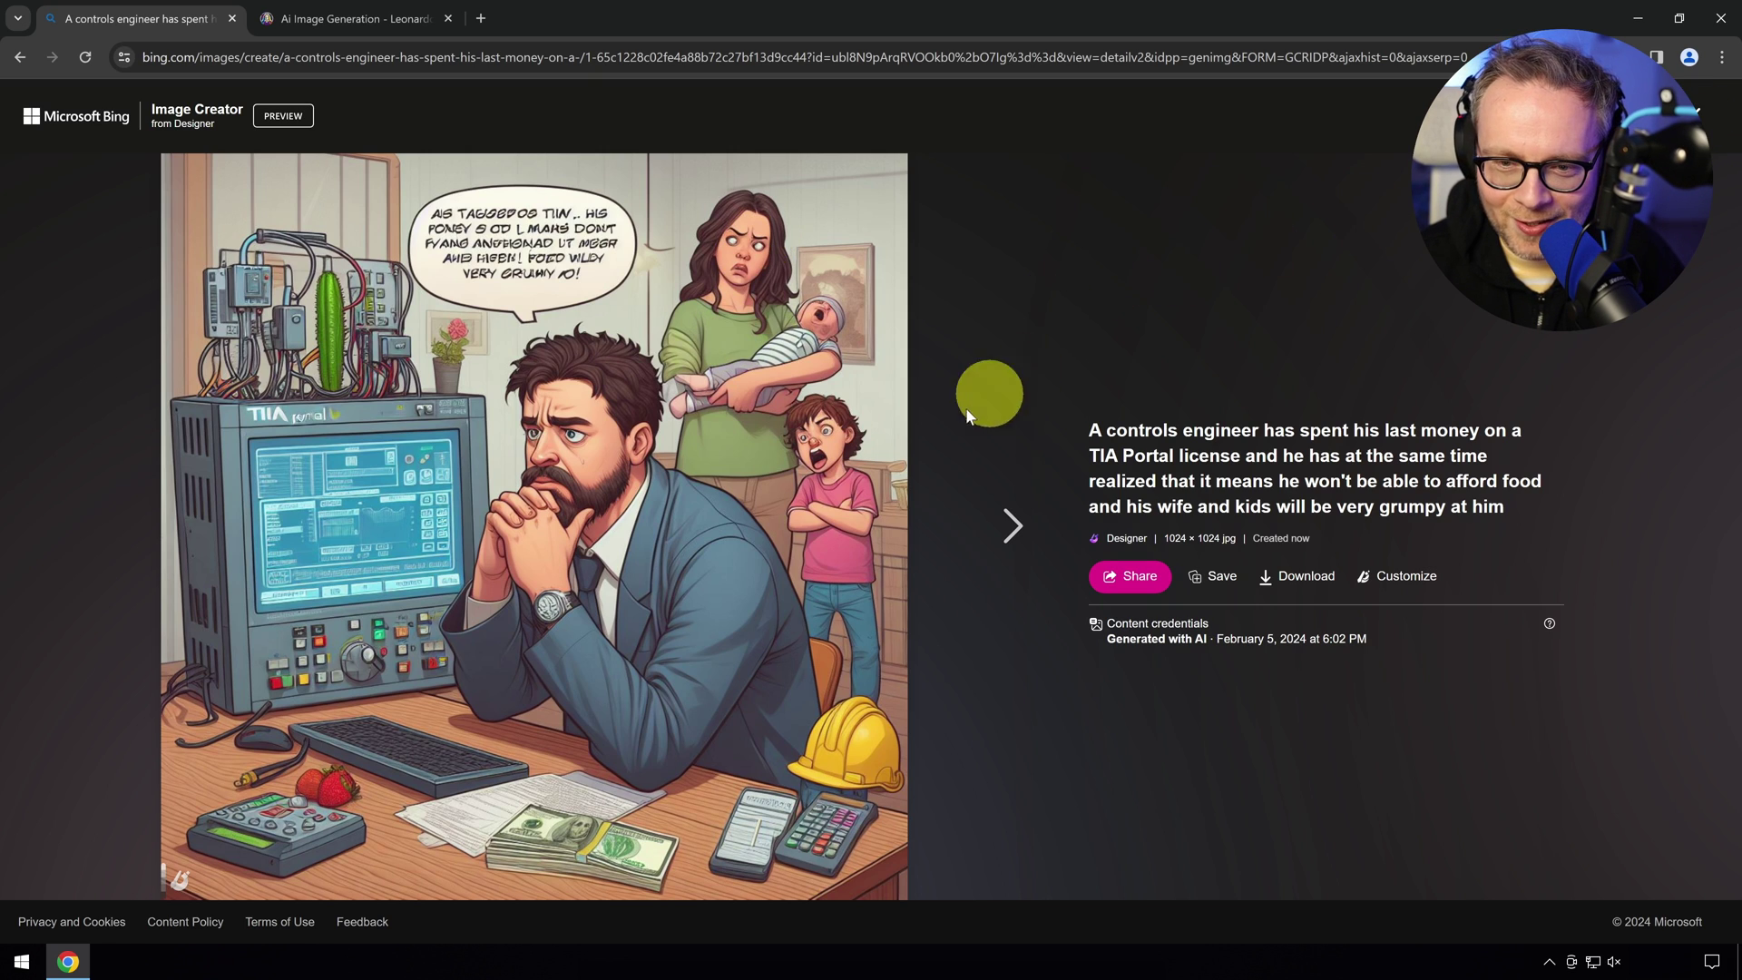
{"action": "left_click", "coordinate": [1707, 102]}
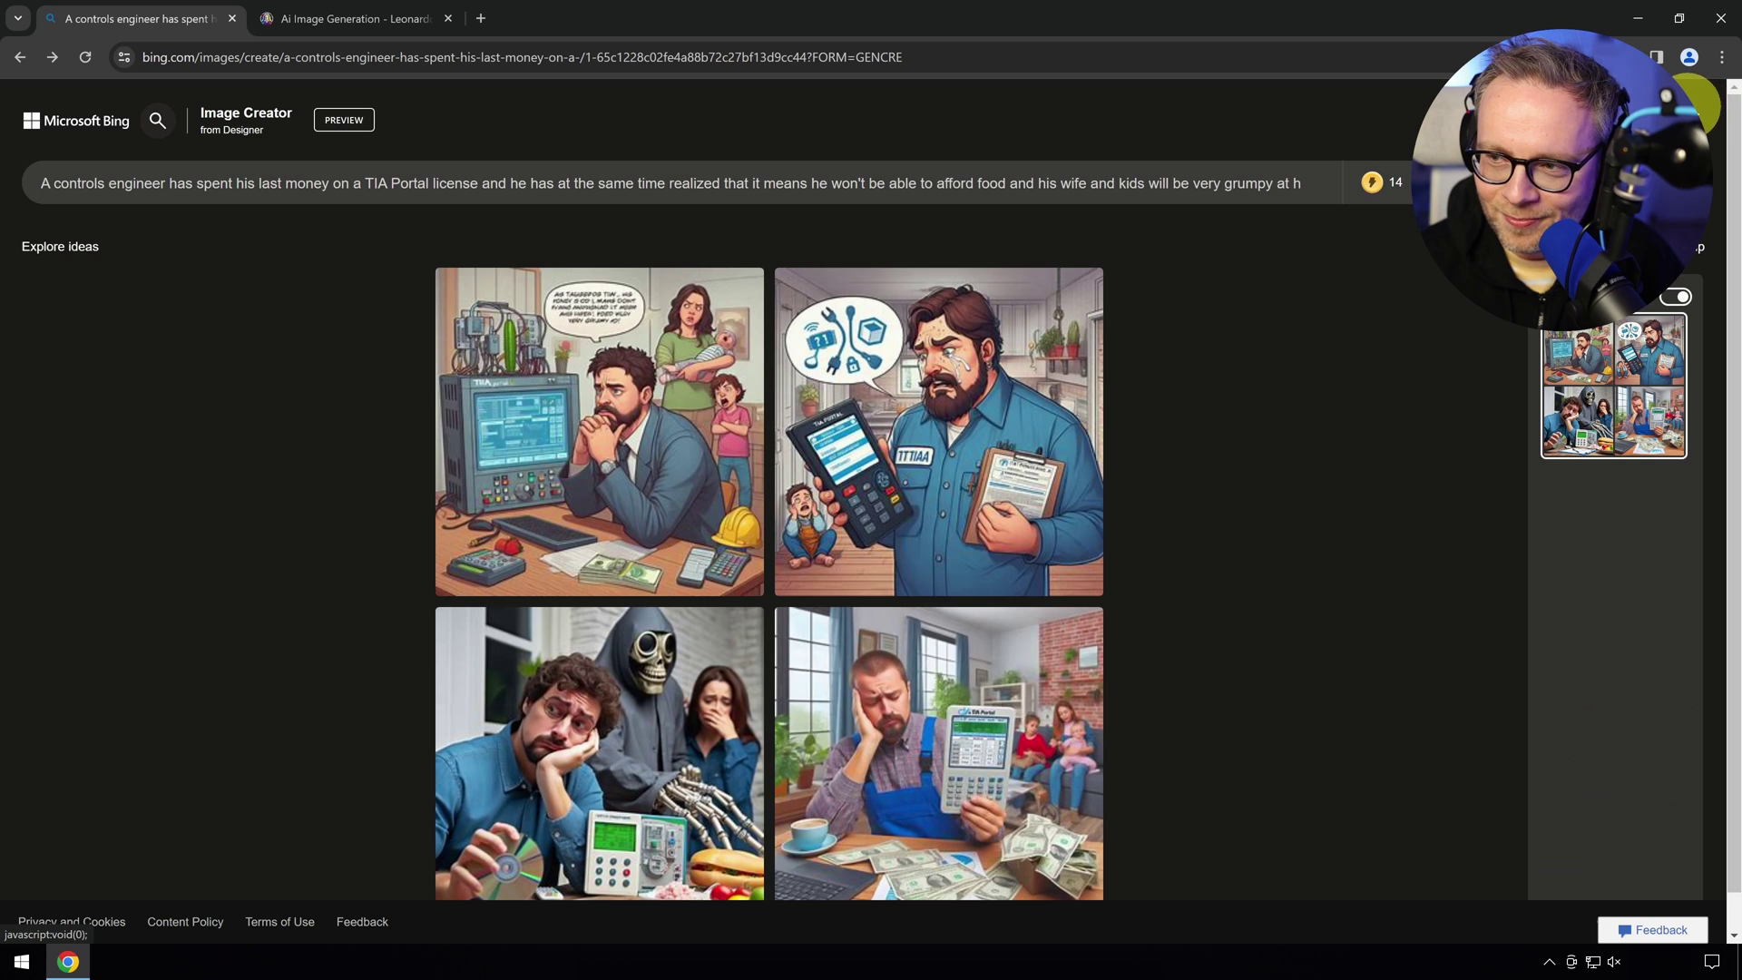
{"action": "left_click", "coordinate": [1001, 623]}
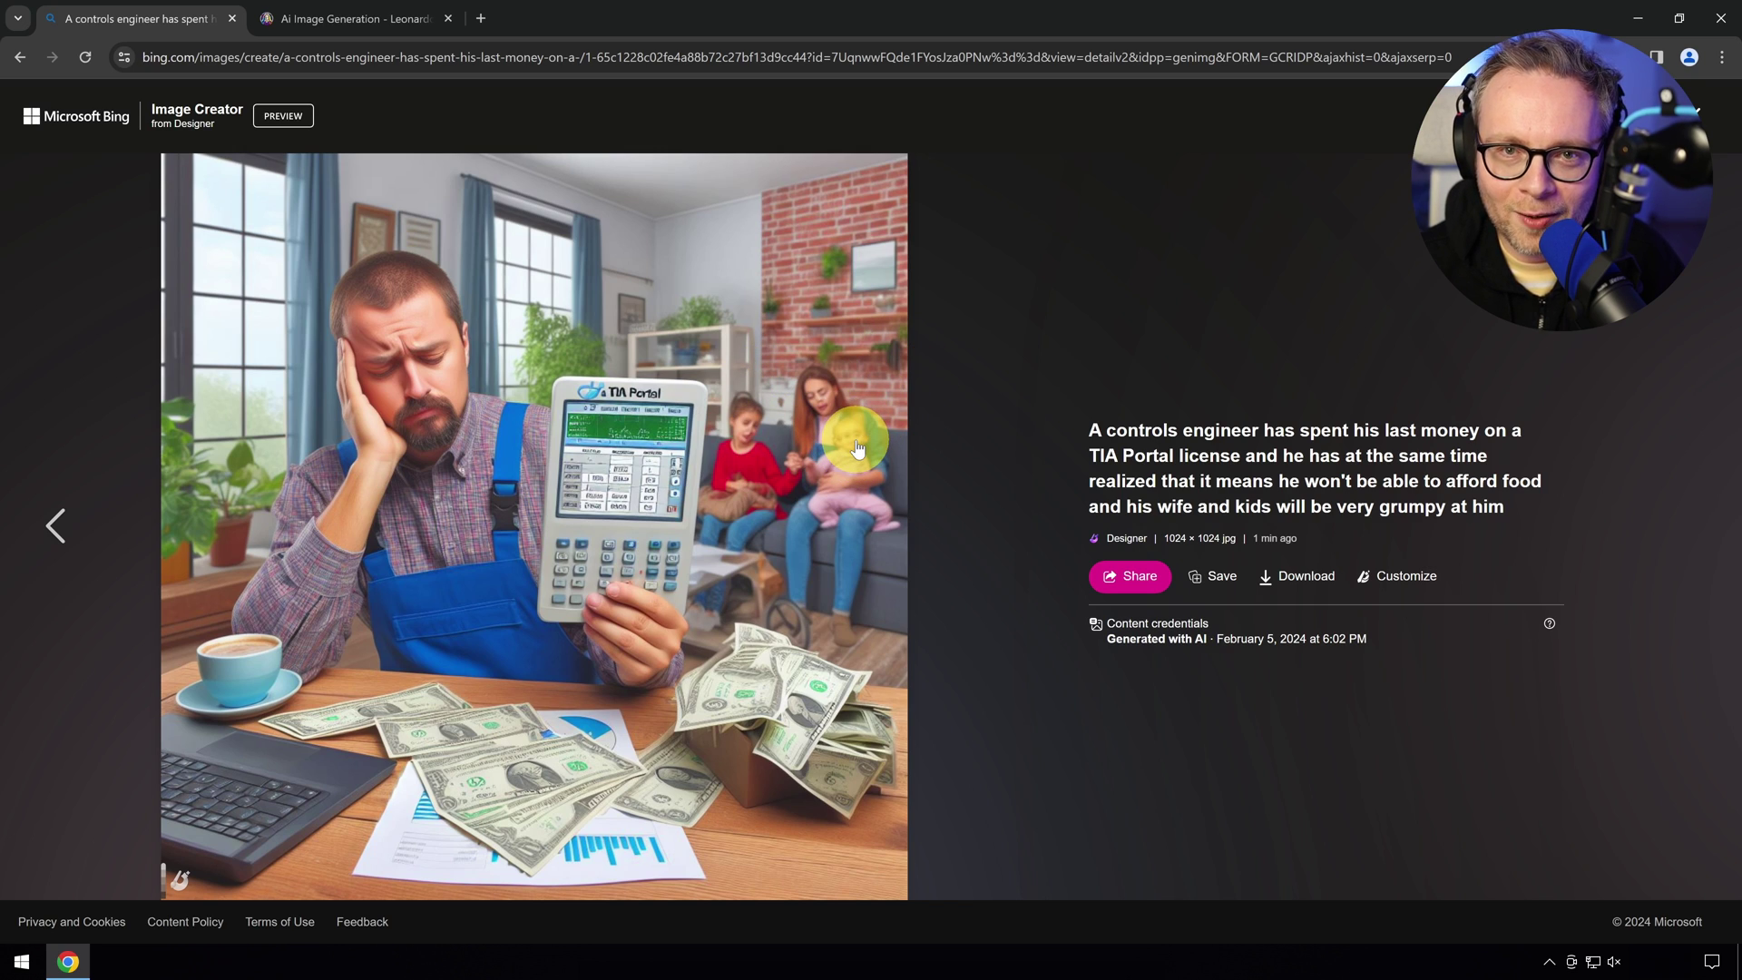
{"action": "key", "text": "Escape"}
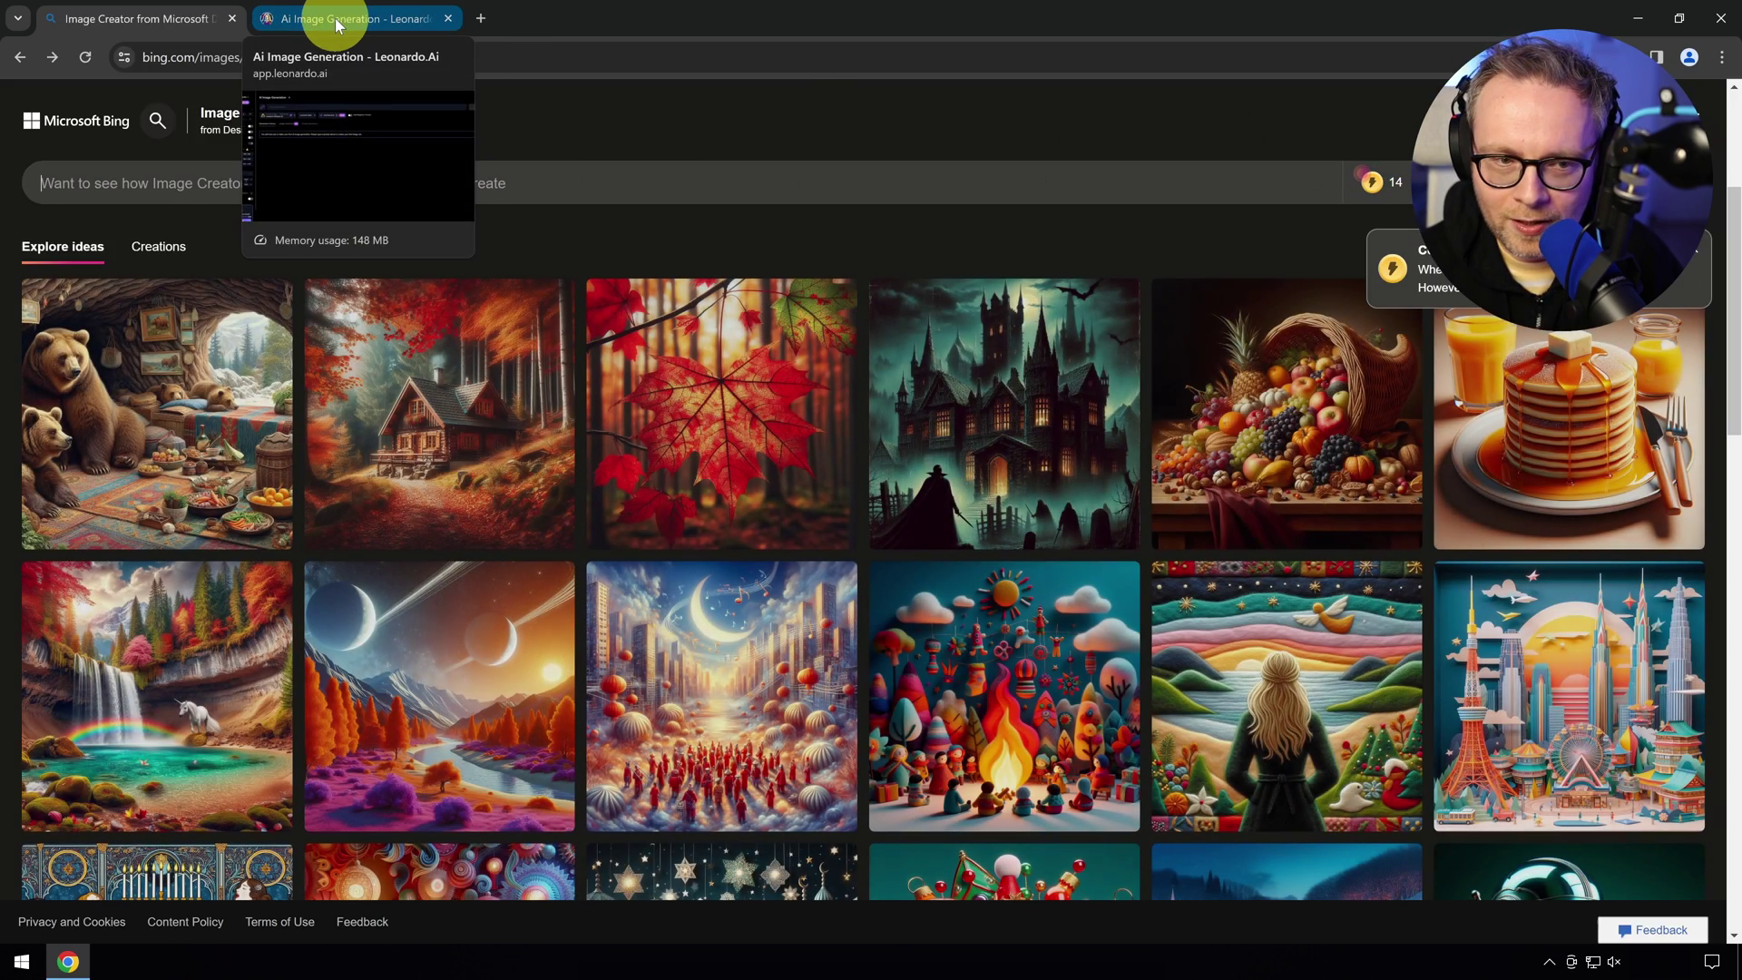
Paste the same TIA Portal engineer prompt into Leonardo.Ai, generate, and view the second image
{"action": "key", "text": "ctrl+Tab"}
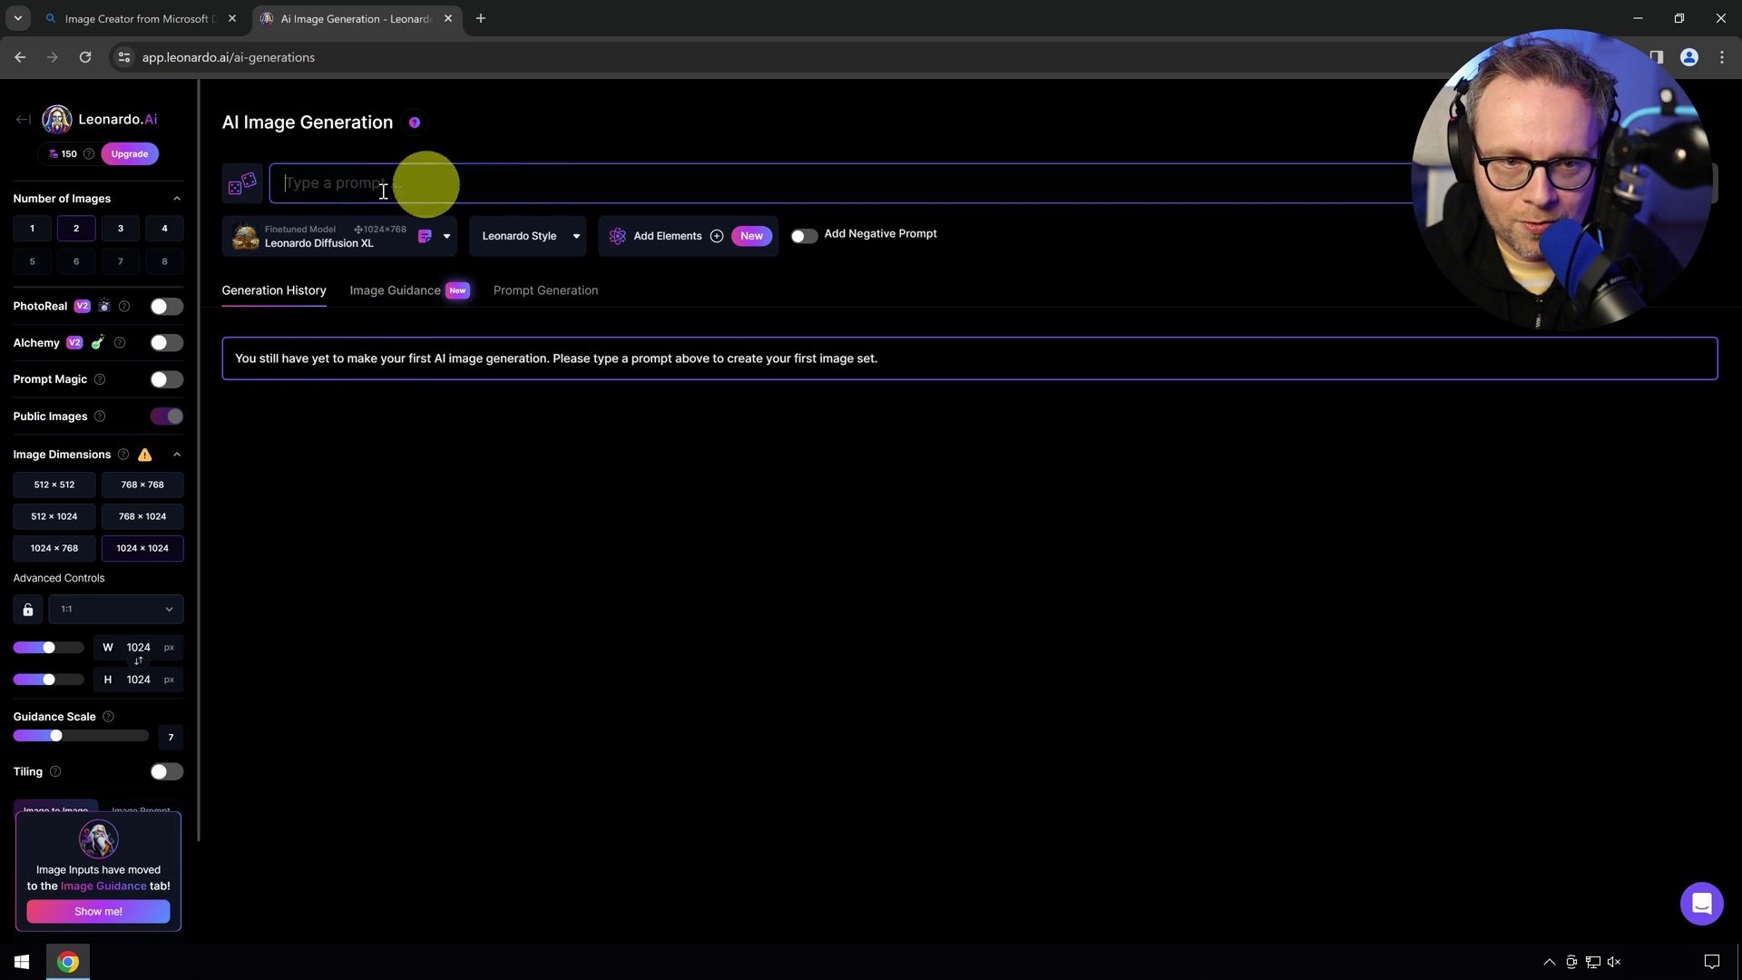
{"action": "type", "text": "A control engineer bought a license for TIA portal and he realized that he now won't be able to afford food and because of that his wife and children are grumpy"}
{"action": "key", "text": "Return"}
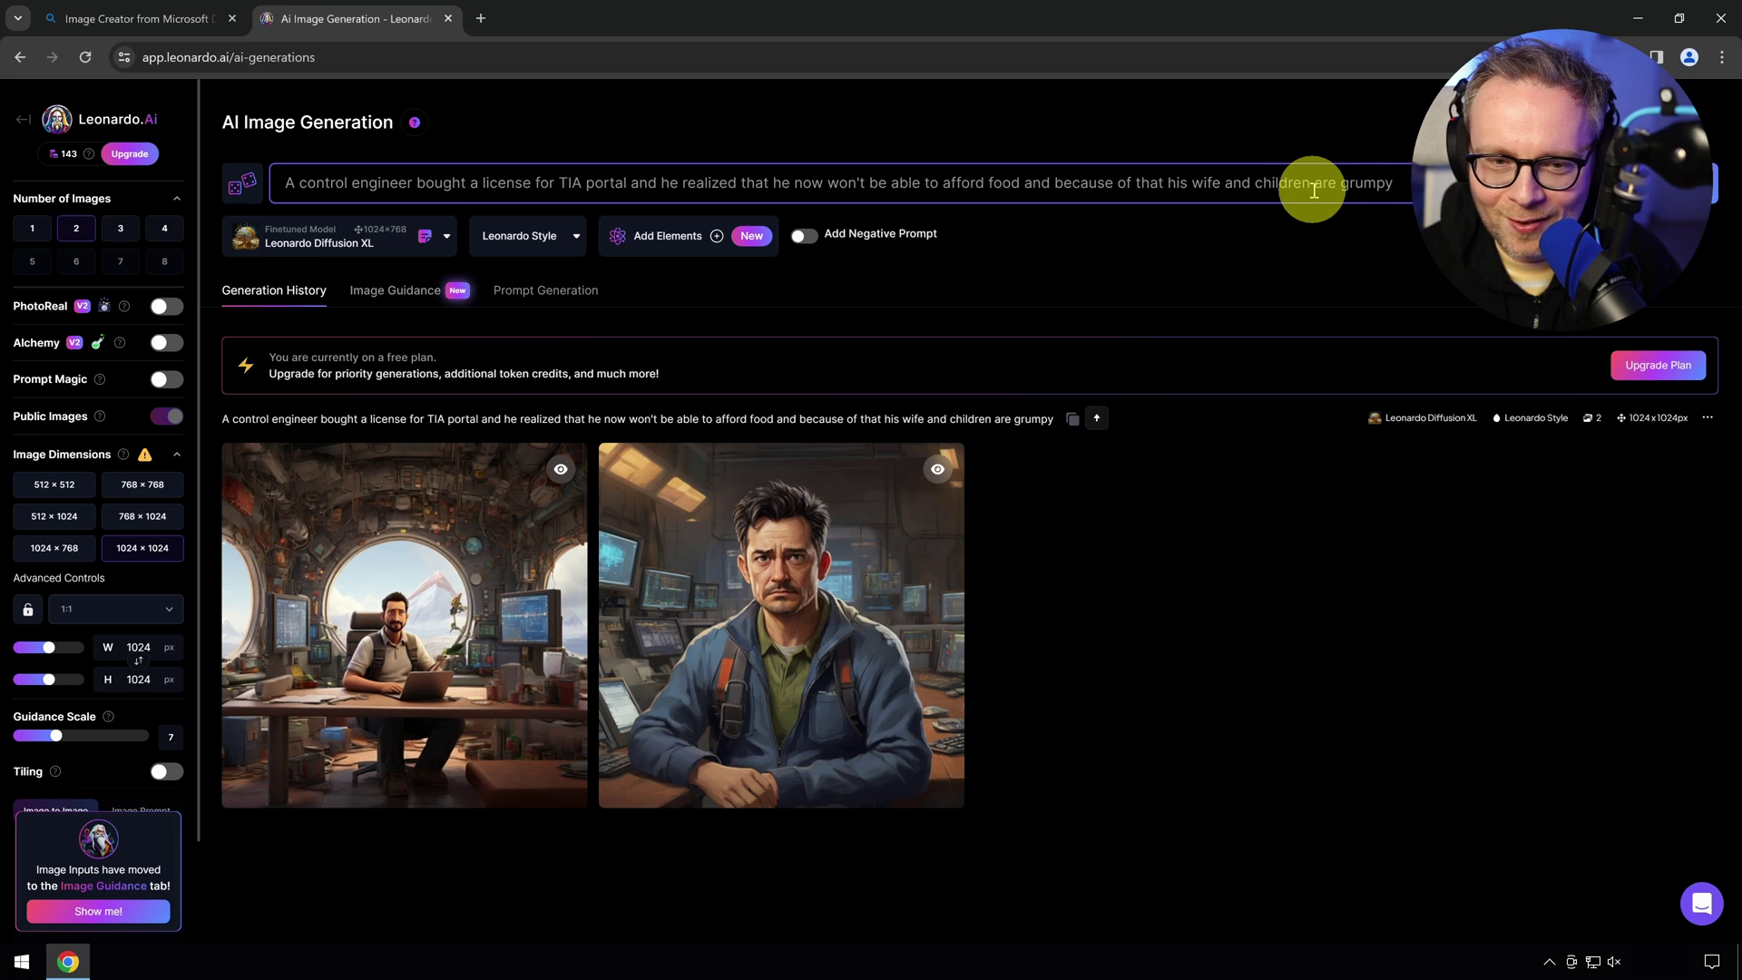
{"action": "left_click", "coordinate": [767, 564]}
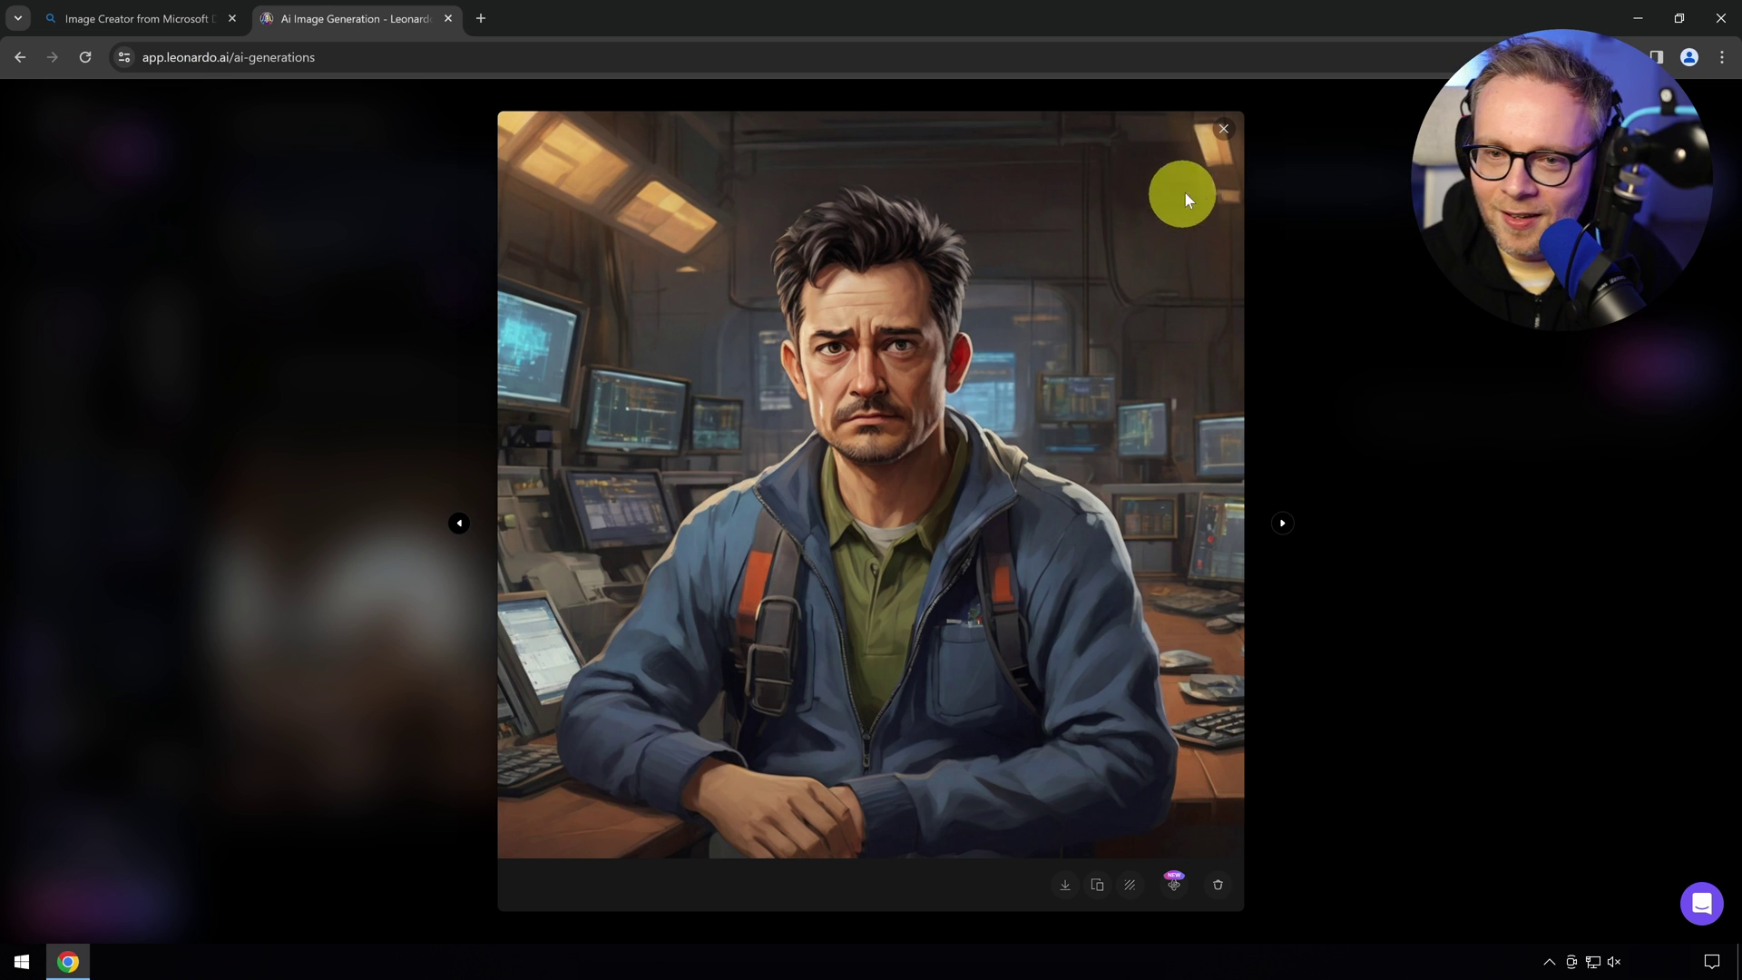
{"action": "key", "text": "Escape"}
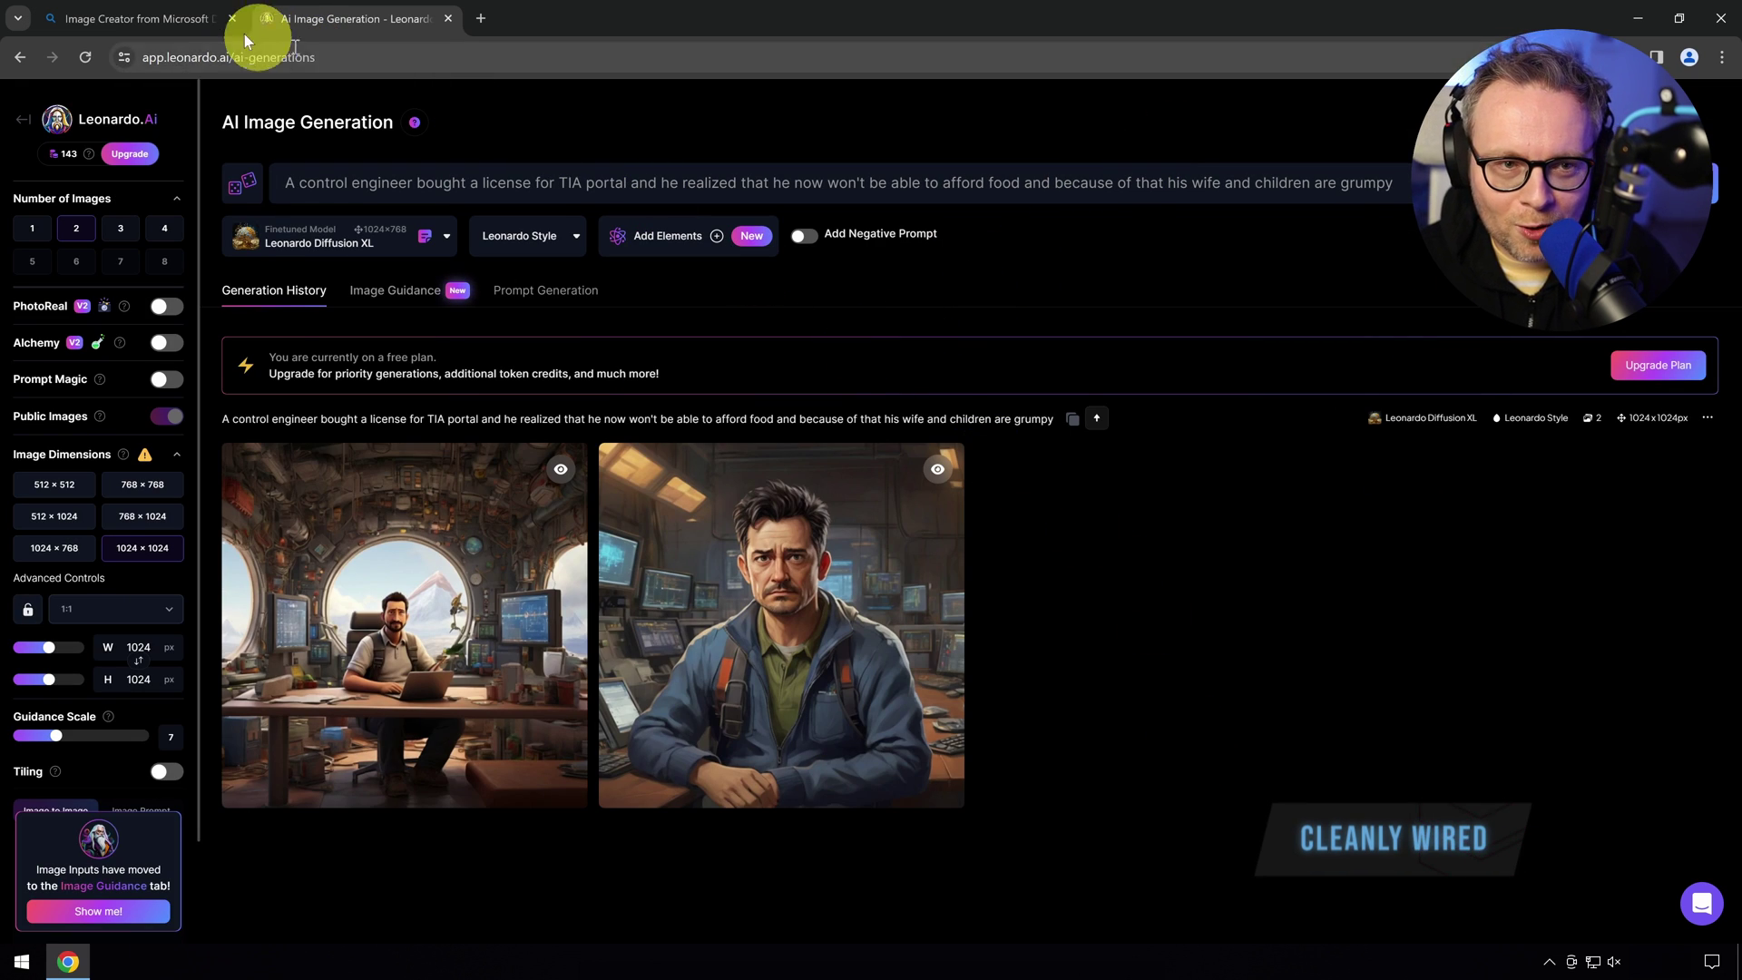
Generate Bing images for 'a cleanly wired control cabinet' and view the first full size
{"action": "left_click", "coordinate": [154, 19]}
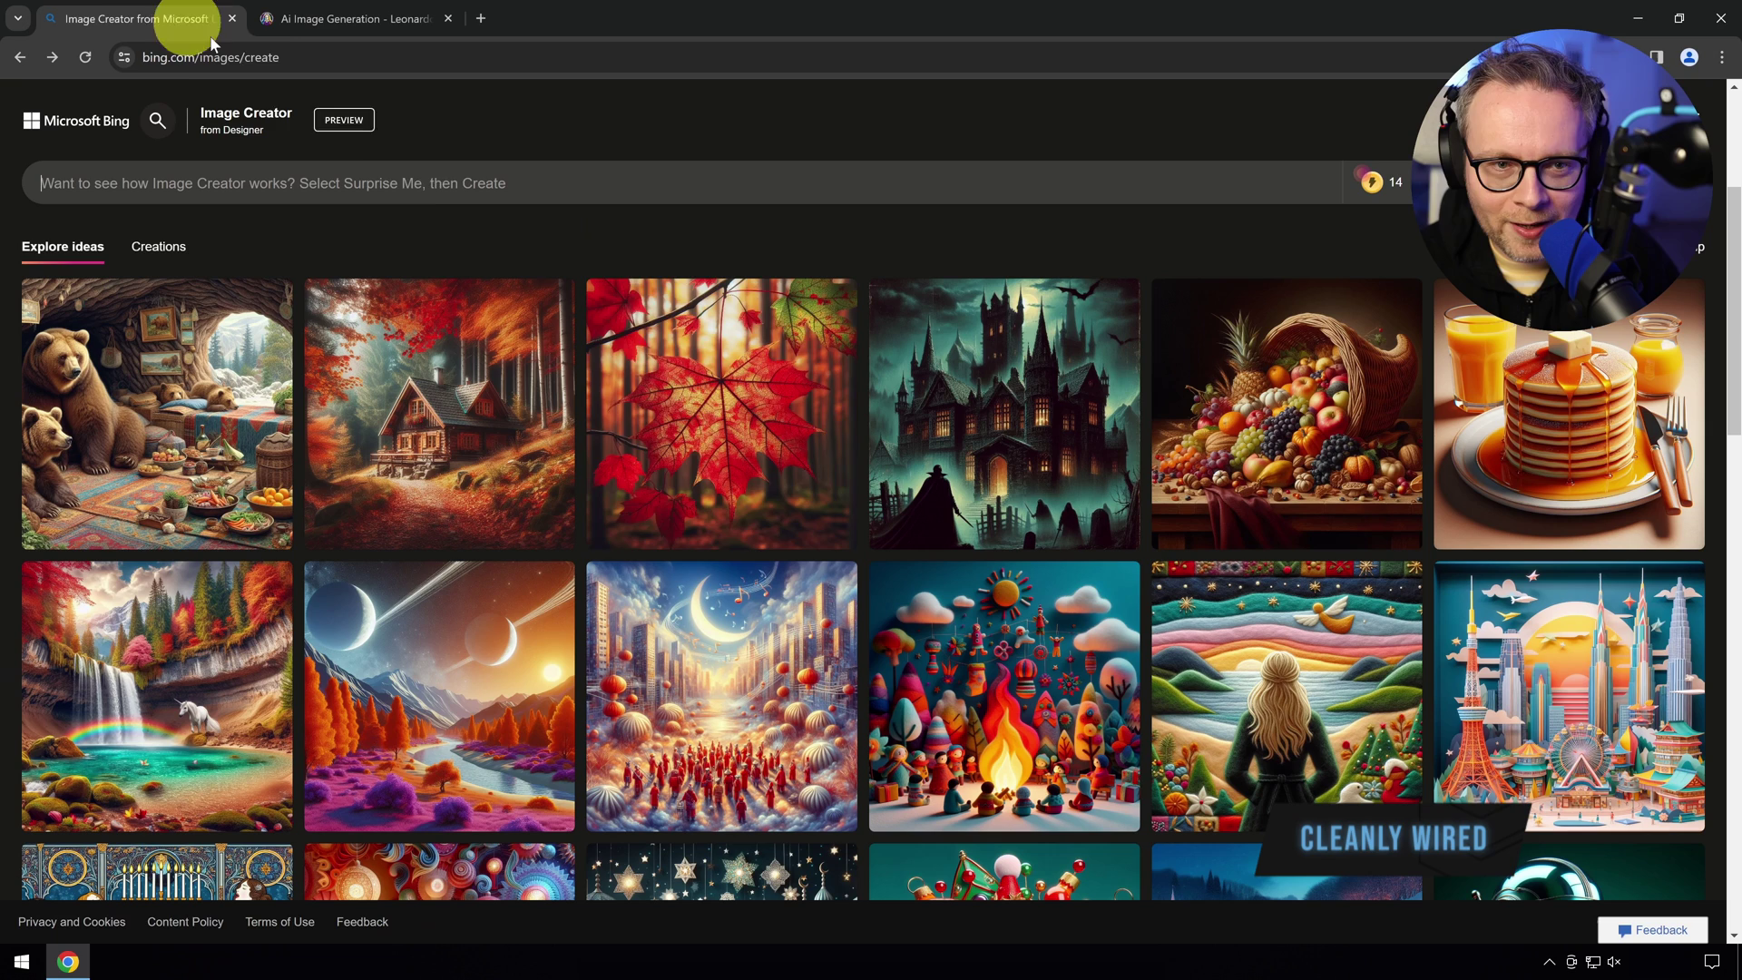
{"action": "left_click", "coordinate": [568, 178]}
{"action": "type", "text": "a v"}
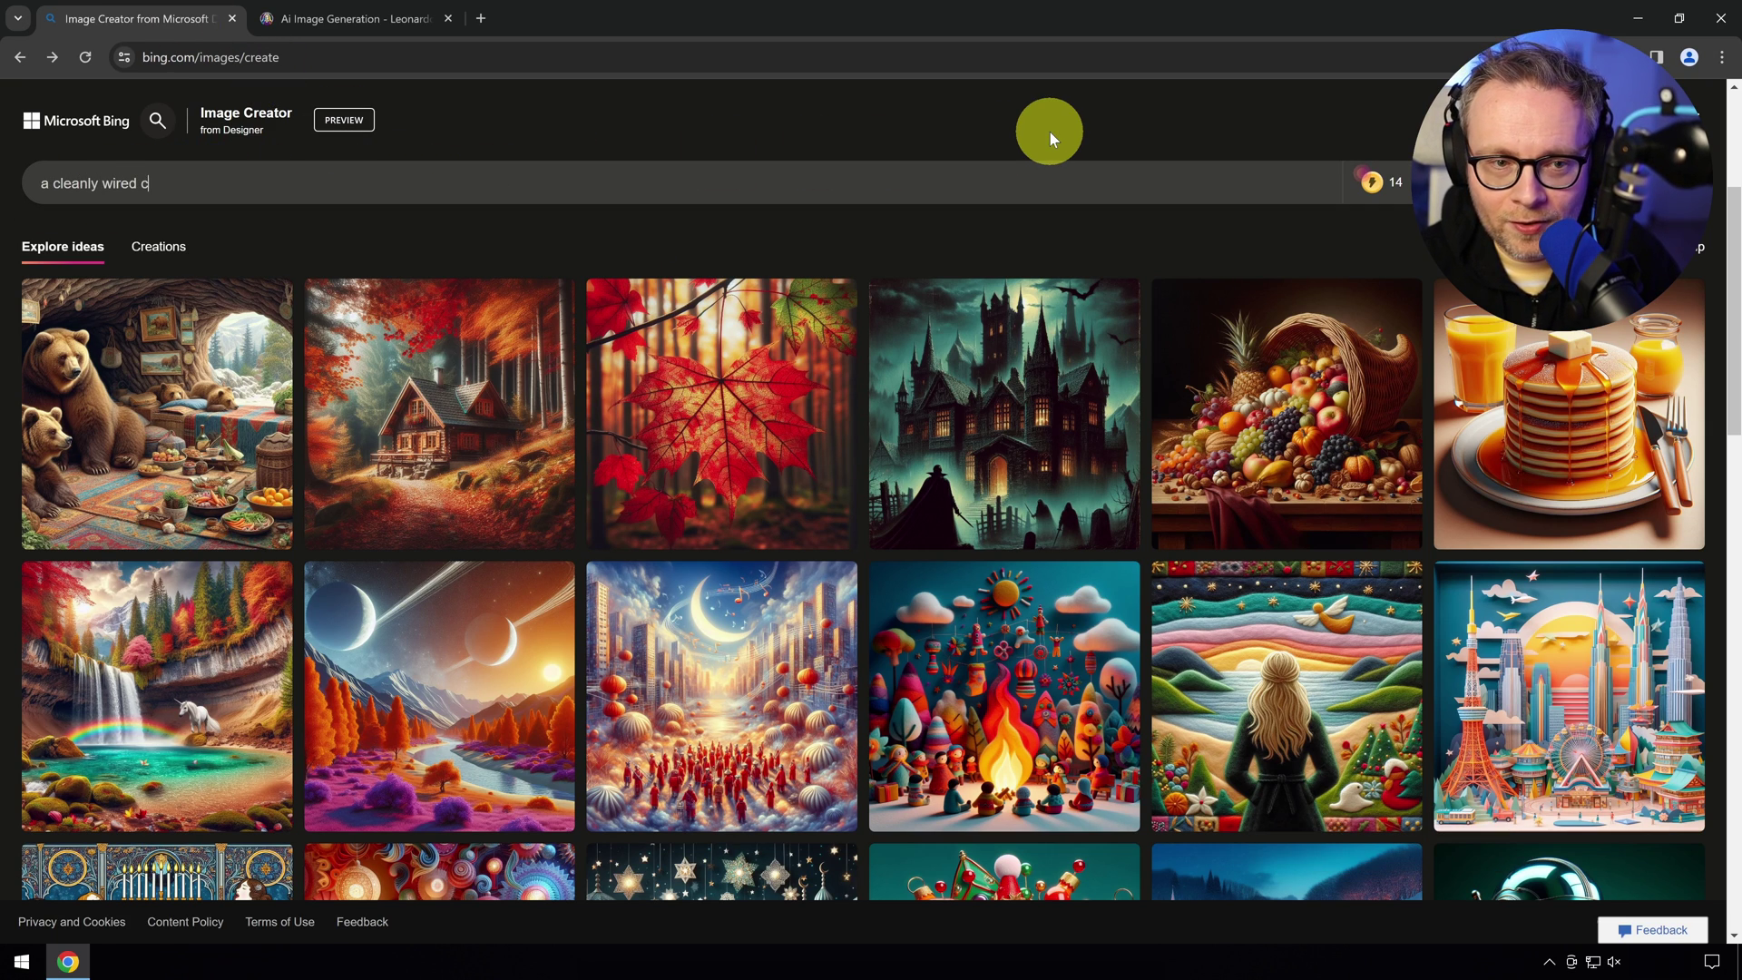
{"action": "type", "text": "leanly wired control cabinet"}
{"action": "key", "text": "Return"}
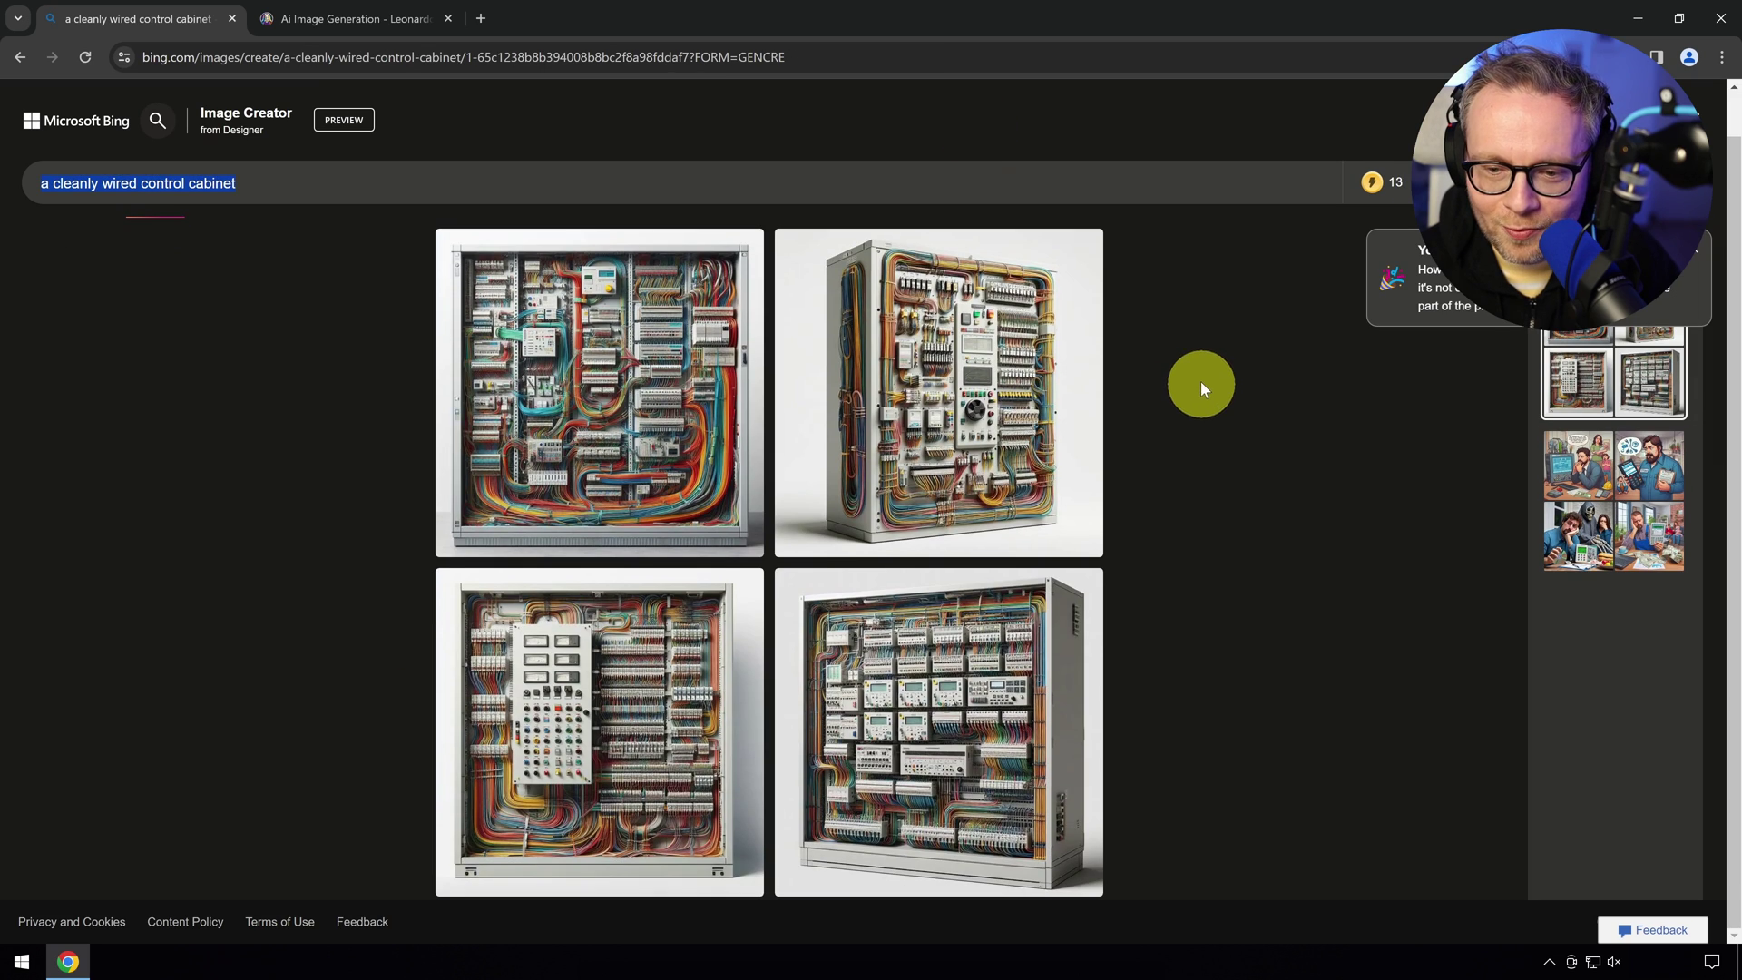
{"action": "left_click", "coordinate": [616, 371]}
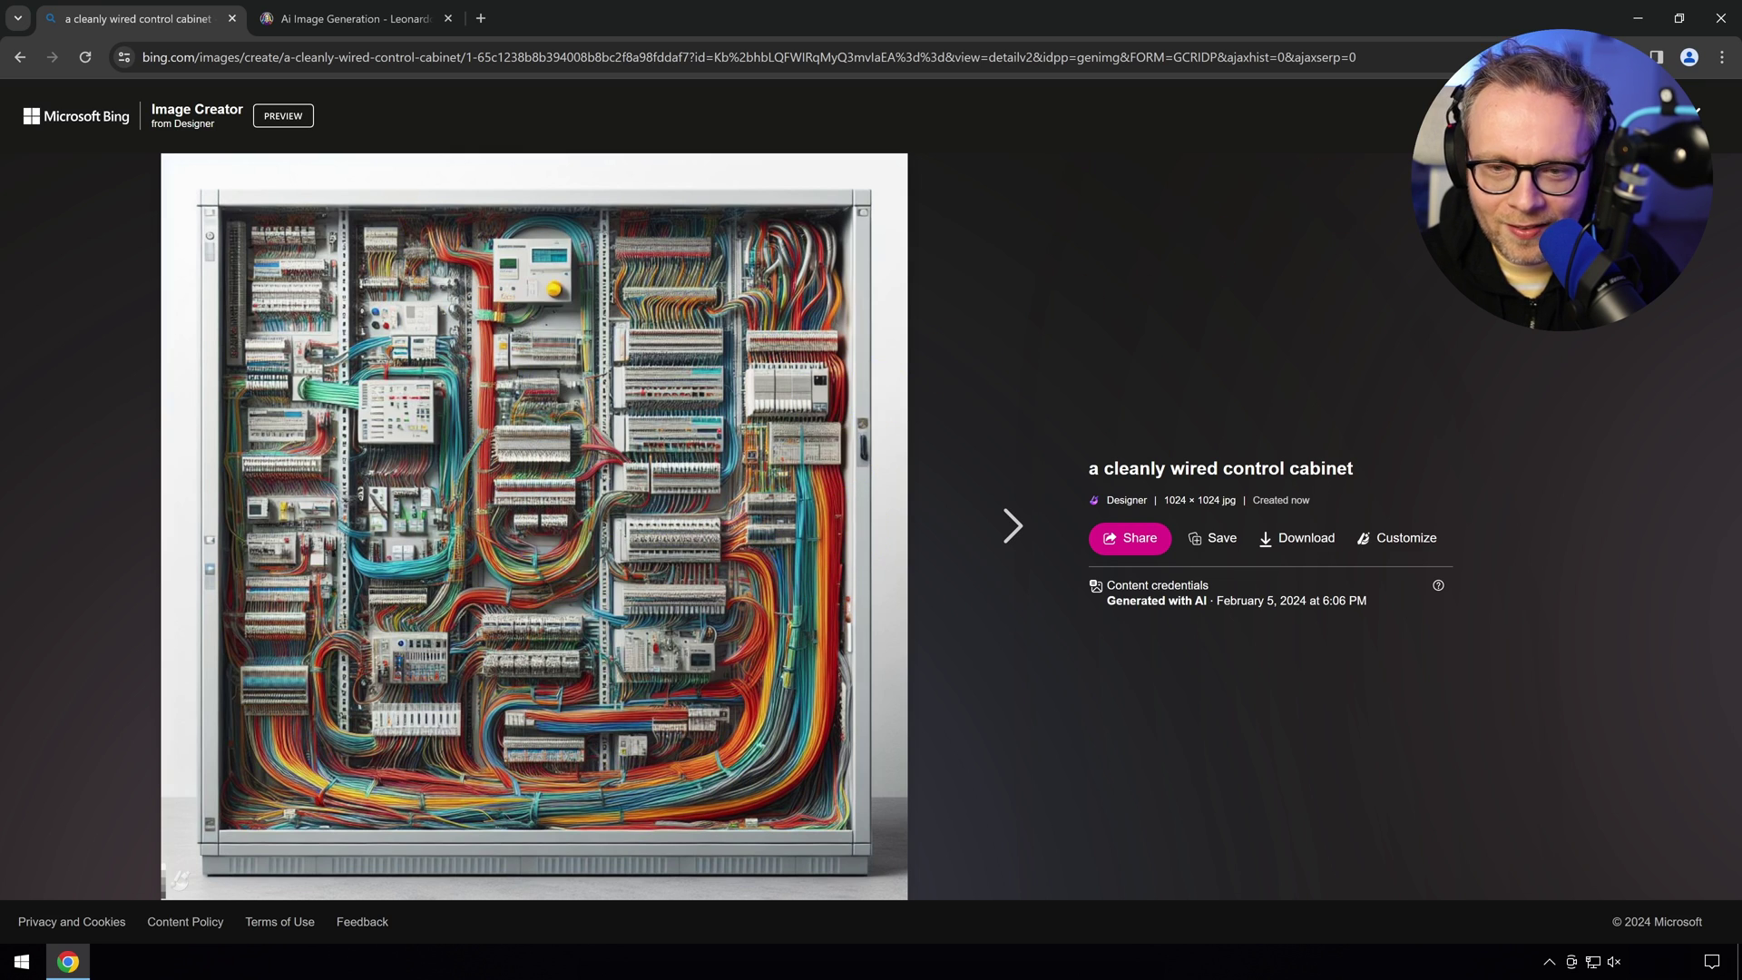
{"action": "left_click", "coordinate": [390, 18]}
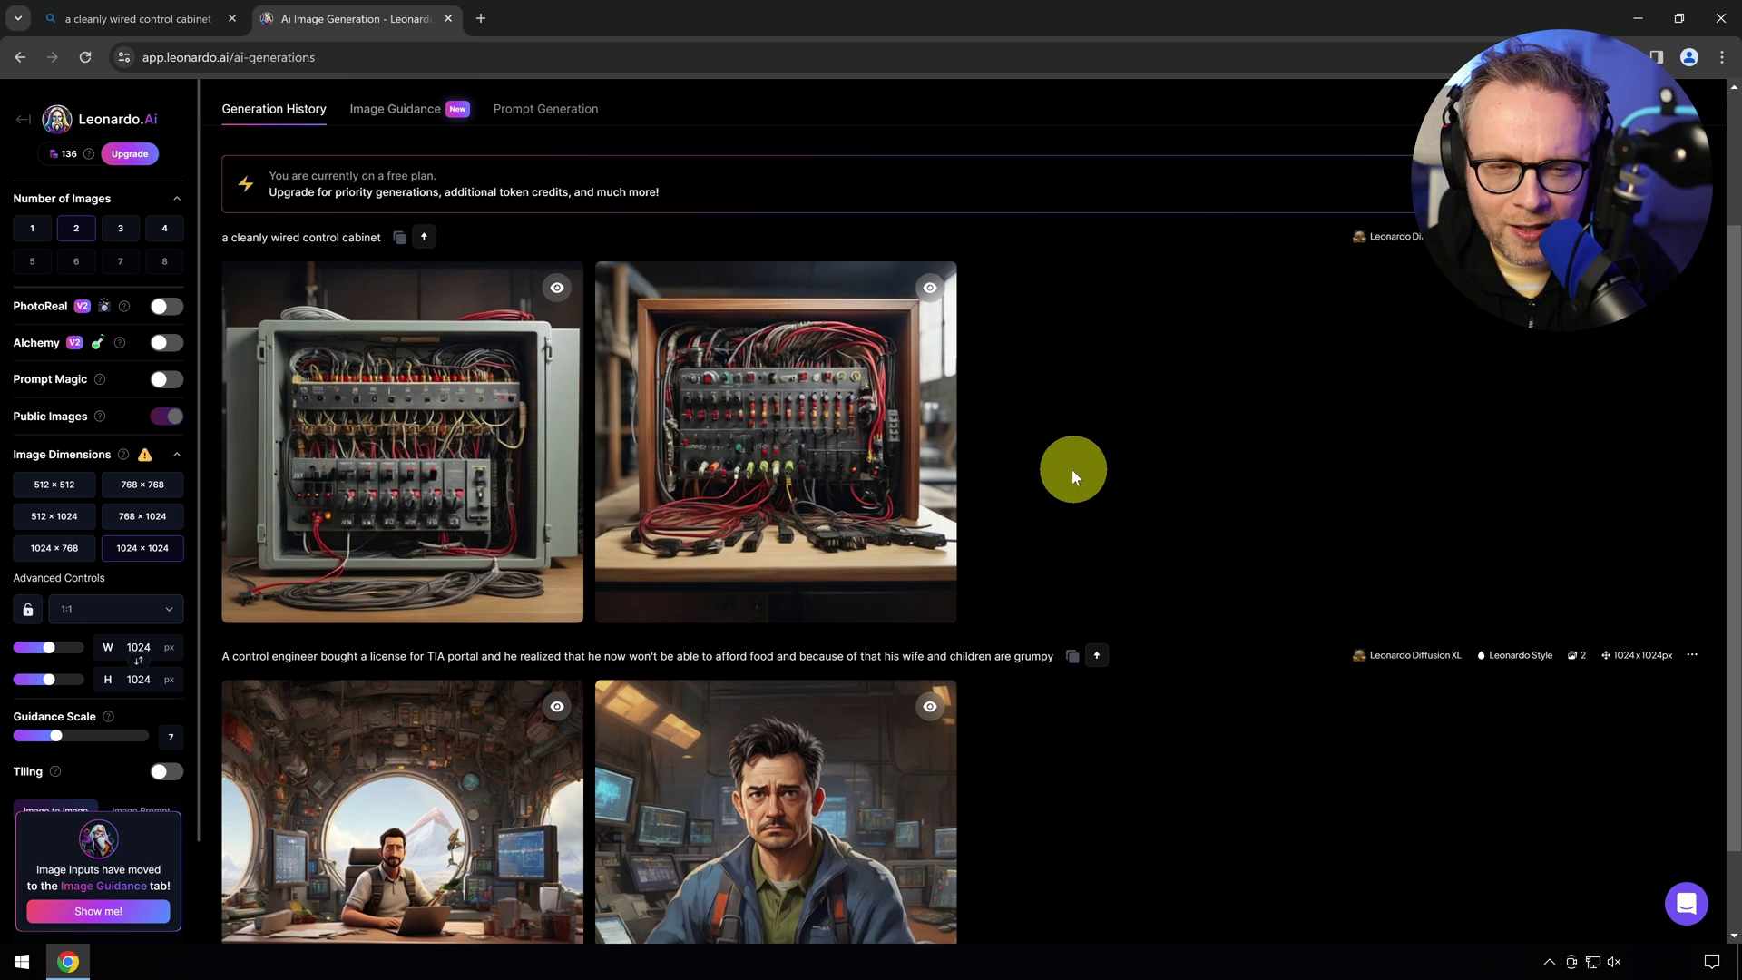
Preview the first Leonardo.Ai control-cabinet image, then go back to Bing Image Creator
{"action": "left_click", "coordinate": [454, 392]}
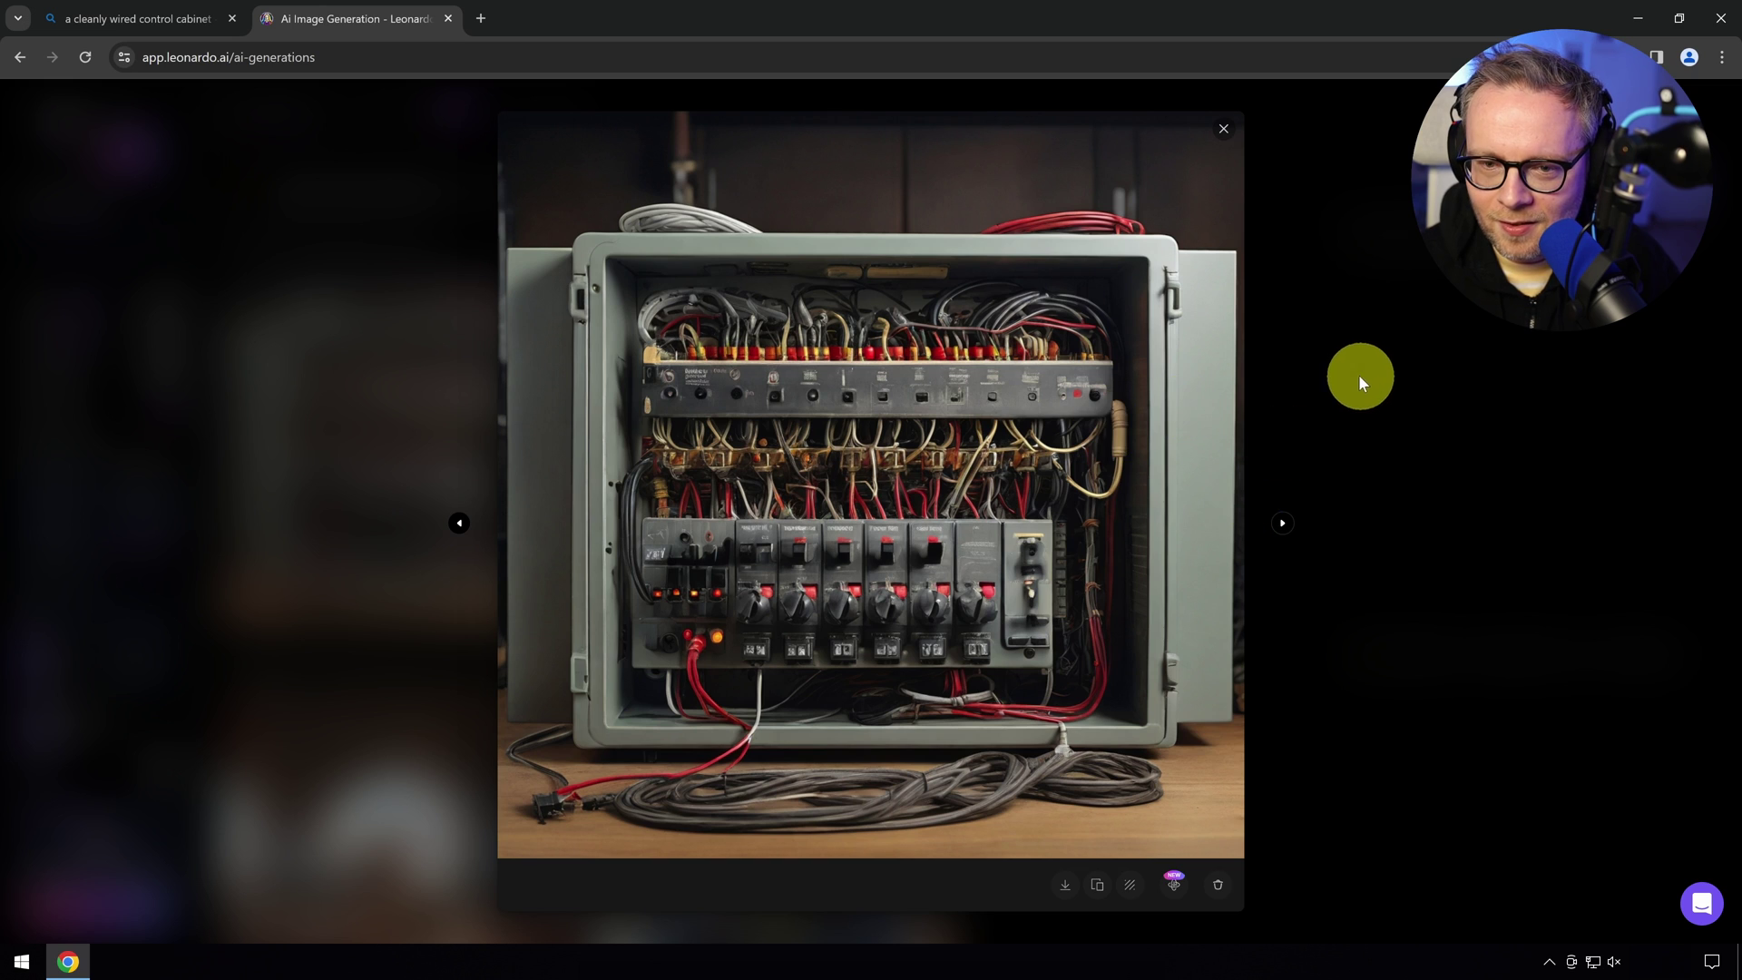
{"action": "left_click", "coordinate": [1222, 130]}
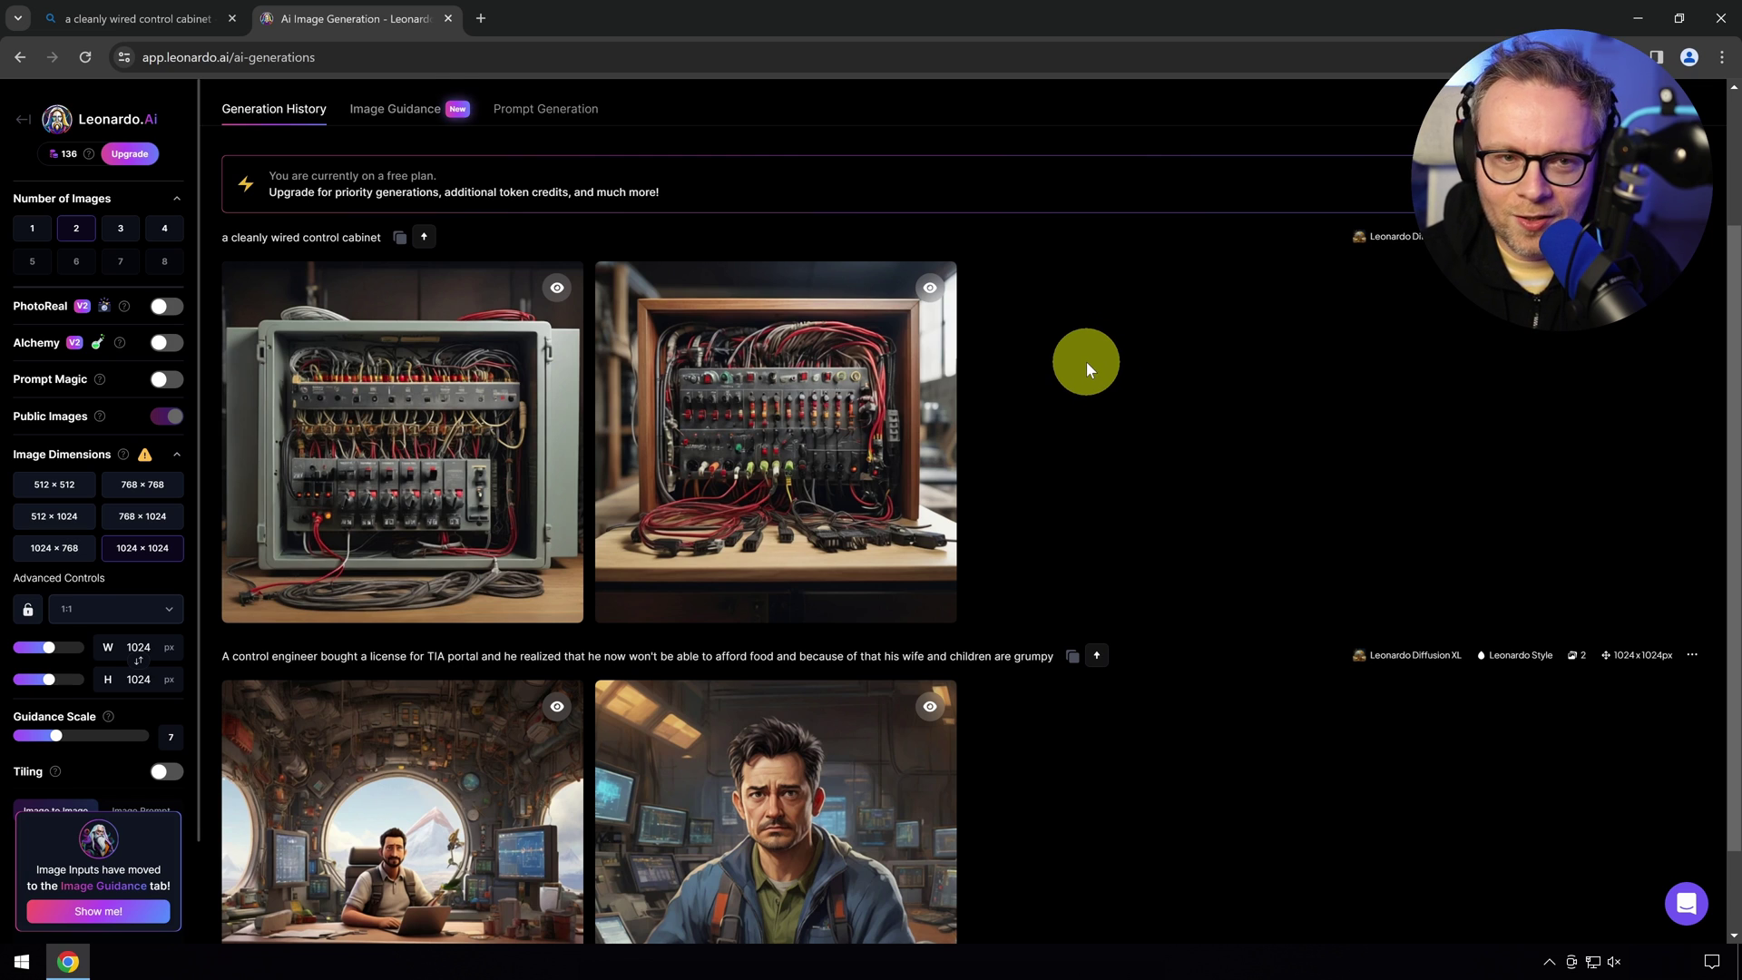
{"action": "key", "text": "ctrl+shift+Tab"}
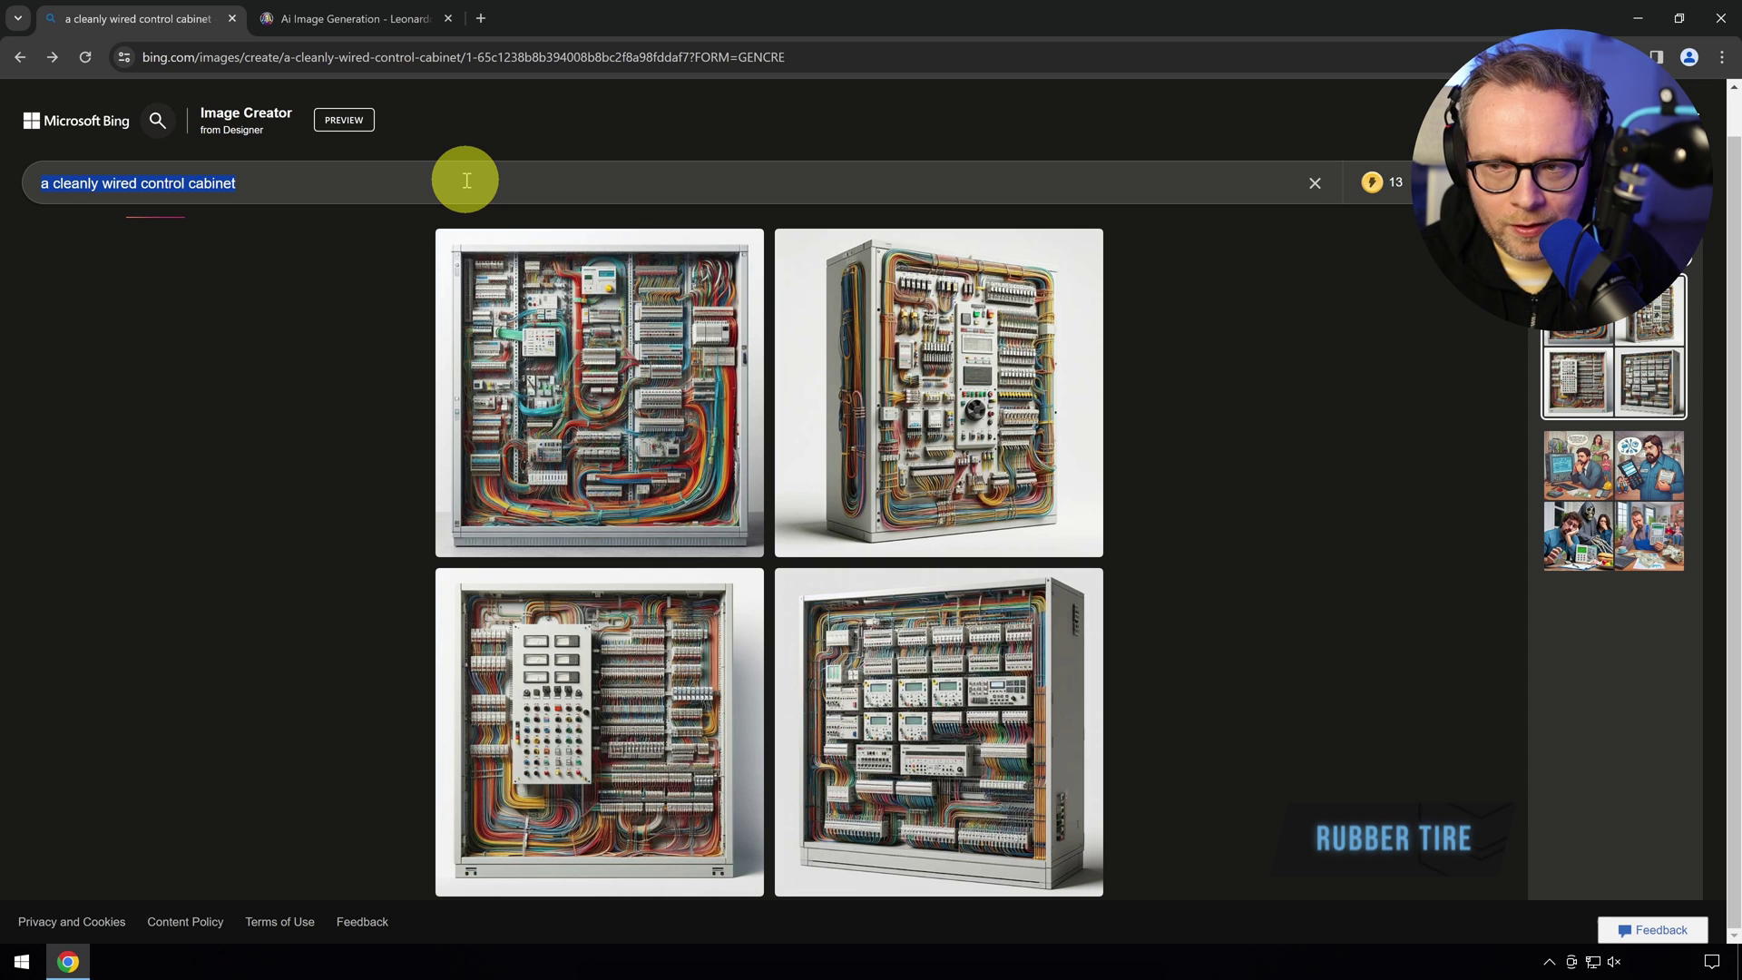
Write the PLC programmer on a rubber tire prompt, dropping 'broken' and rewording 'troubleshooting a'
{"action": "type", "text": "A PLC programmer sitting on a rubber tire while troubleshooting"}
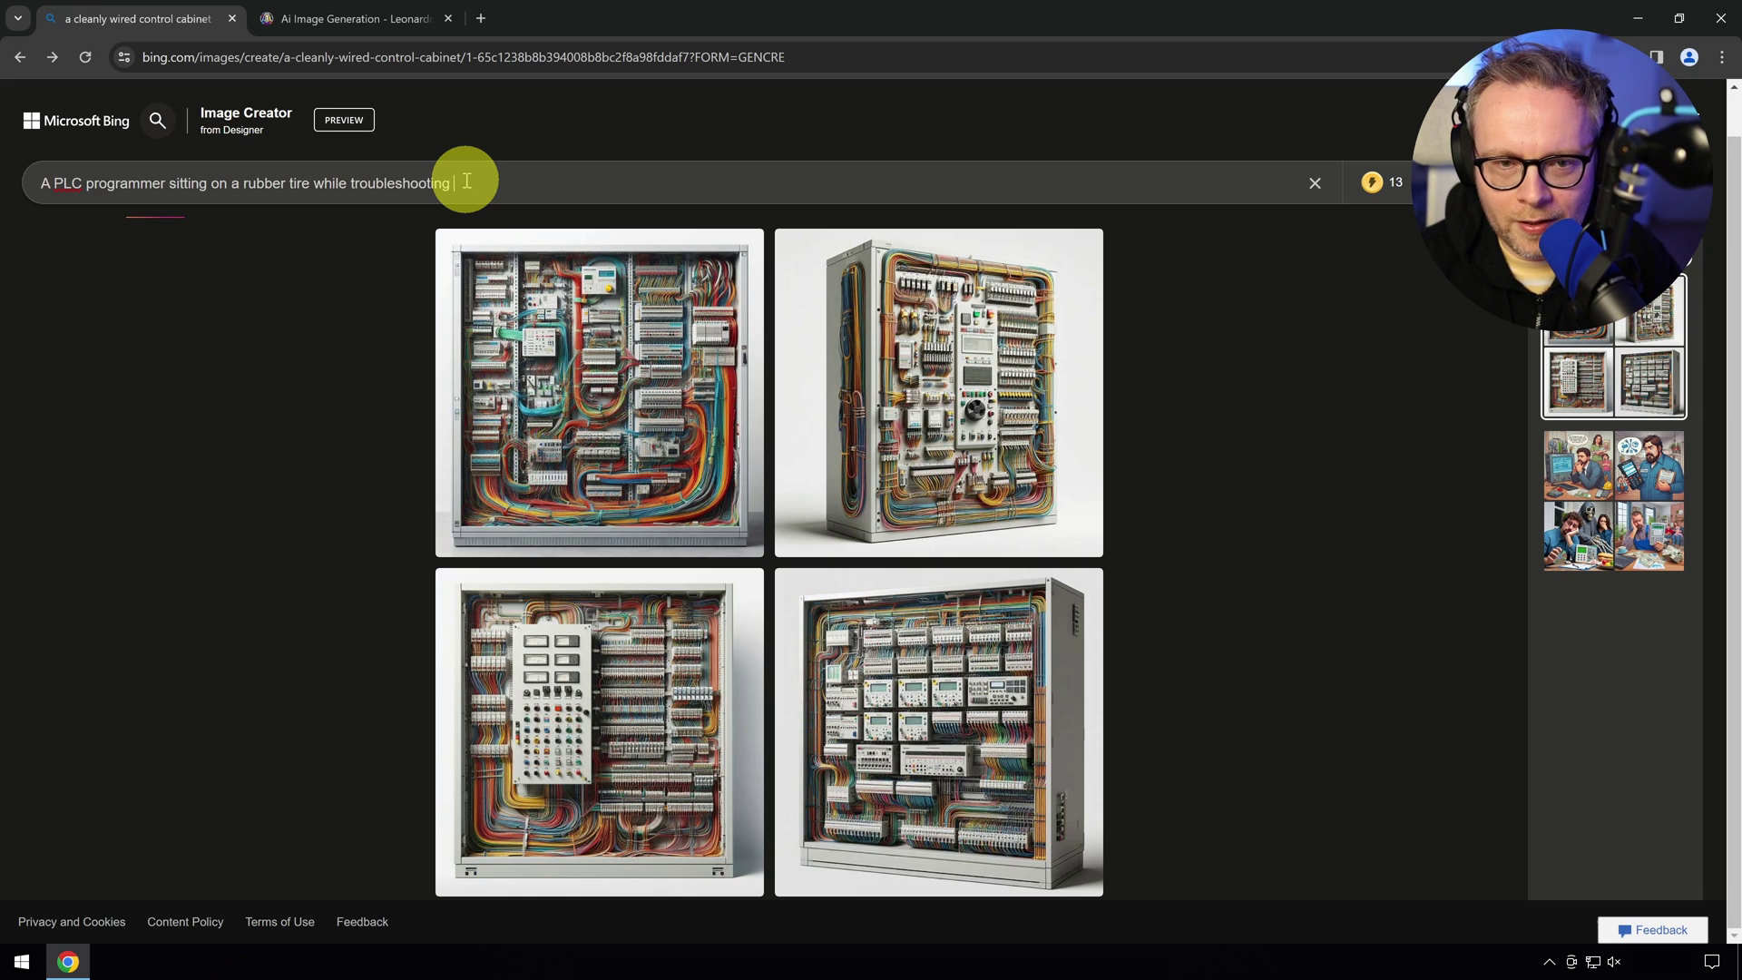
{"action": "double_click", "coordinate": [470, 180]}
{"action": "key", "text": "BackSpace"}
{"action": "key", "text": "ctrl+shift+Left"}
{"action": "key", "text": "ctrl+shift+Left"}
{"action": "type", "text": "debuggin"}
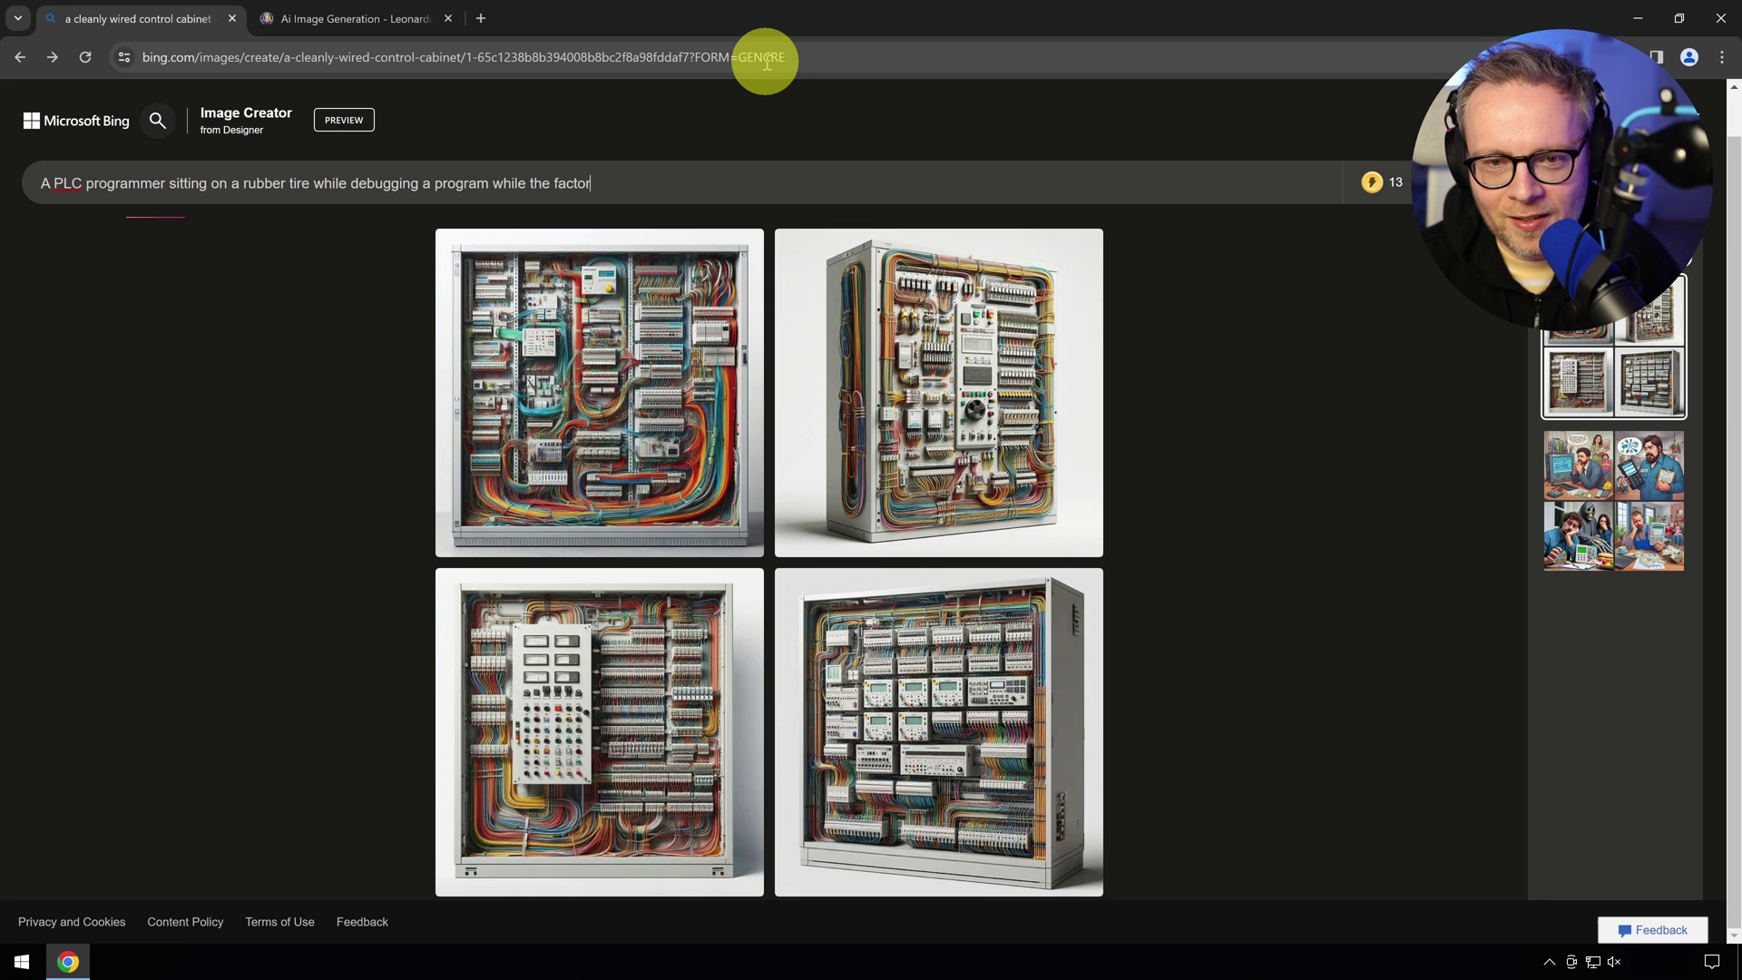
{"action": "type", "text": "opped and his boss is yelling at him and making him feel sad and stressed"}
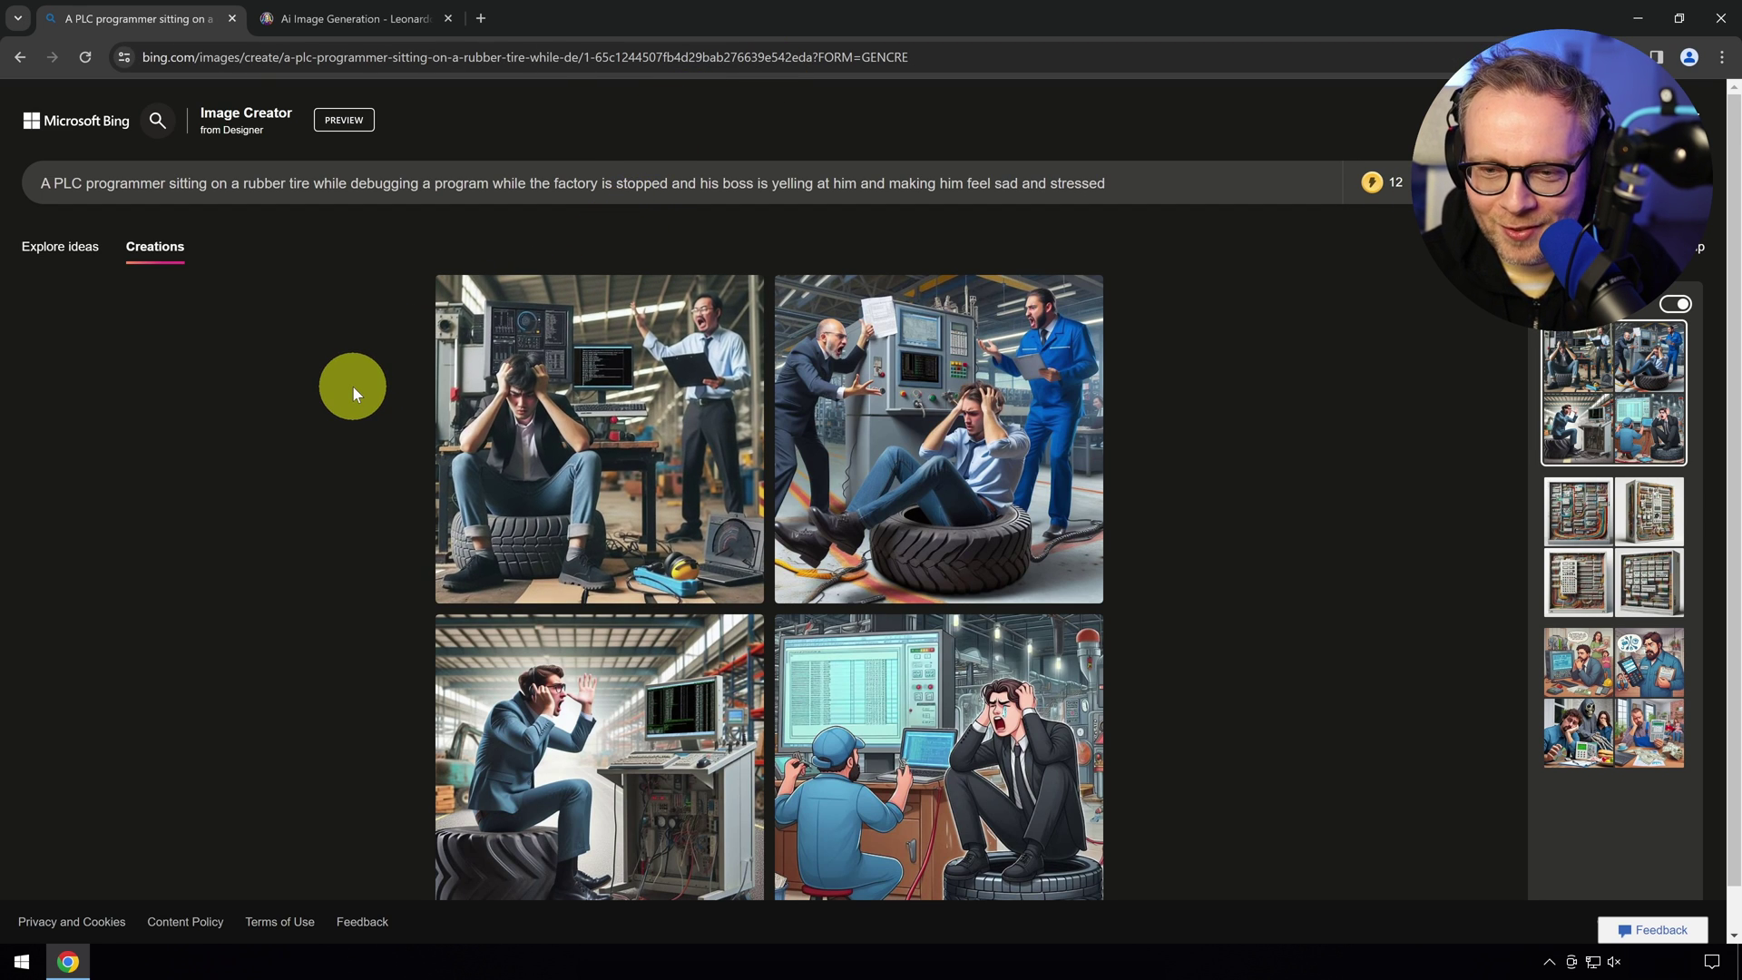
{"action": "scroll", "coordinate": [352, 387], "scroll_direction": "down", "scroll_amount": 1}
{"action": "scroll", "coordinate": [352, 387], "scroll_direction": "up", "scroll_amount": 1}
{"action": "scroll", "coordinate": [352, 387], "scroll_direction": "down", "scroll_amount": 1}
{"action": "scroll", "coordinate": [353, 386], "scroll_direction": "up", "scroll_amount": 1}
{"action": "scroll", "coordinate": [1000, 653], "scroll_direction": "down", "scroll_amount": 1}
{"action": "left_click", "coordinate": [646, 684]}
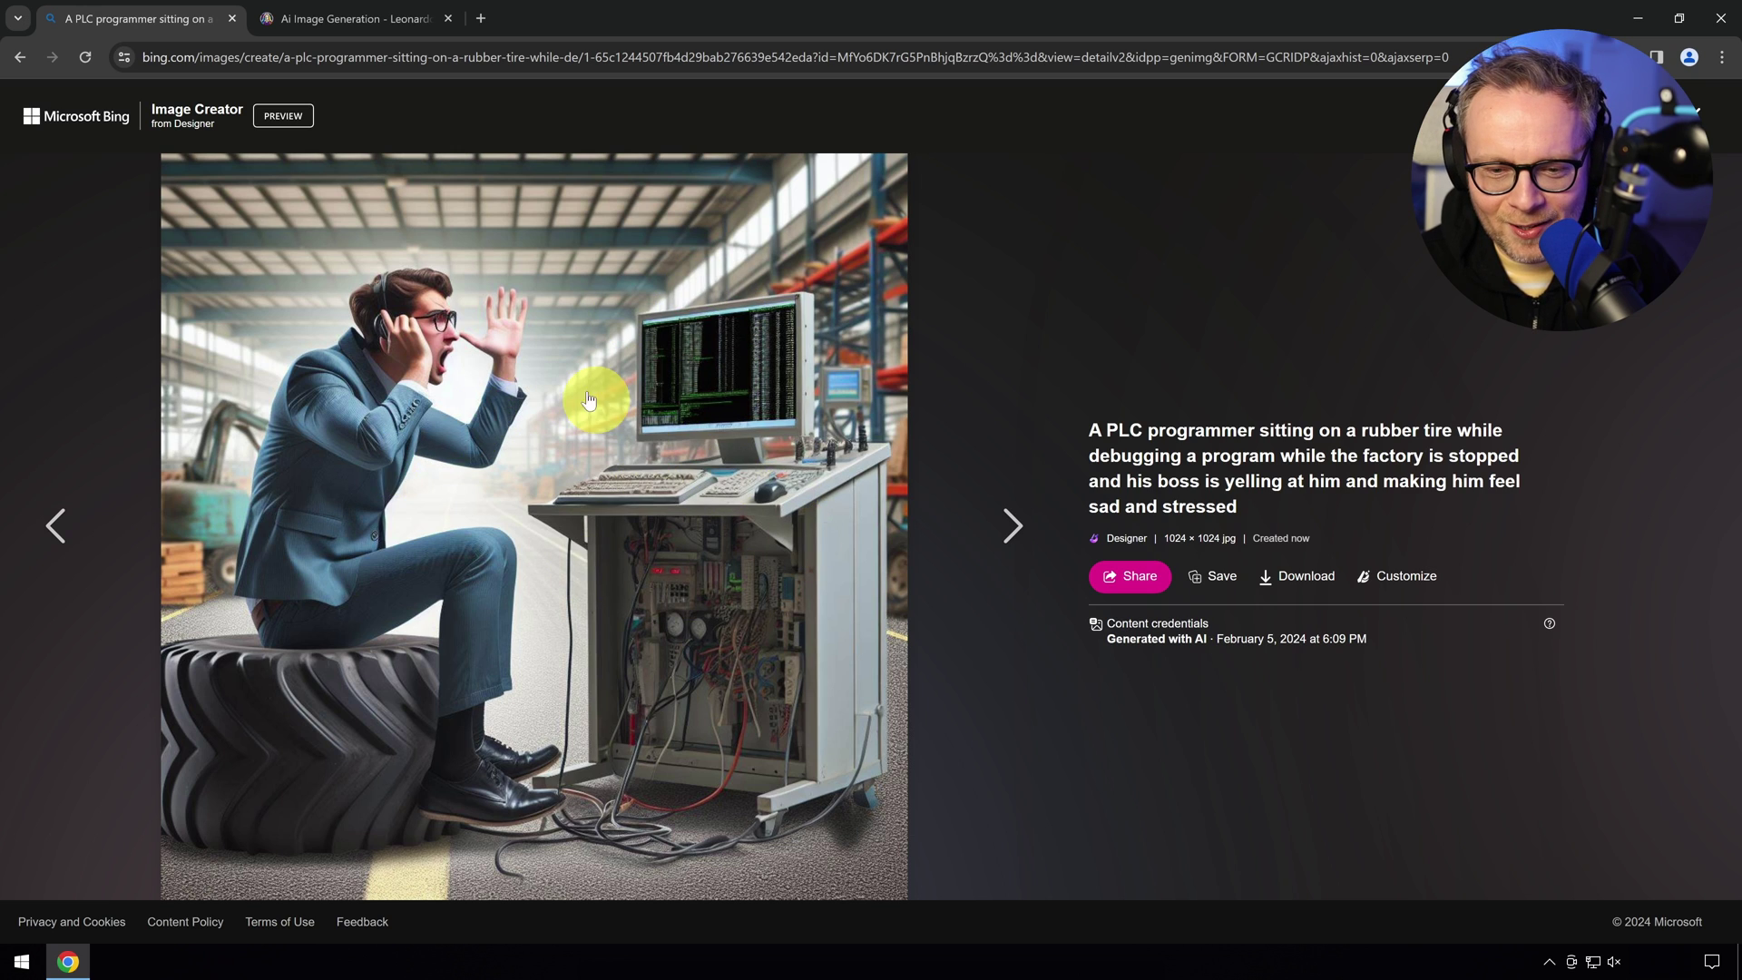
{"action": "left_click", "coordinate": [915, 453]}
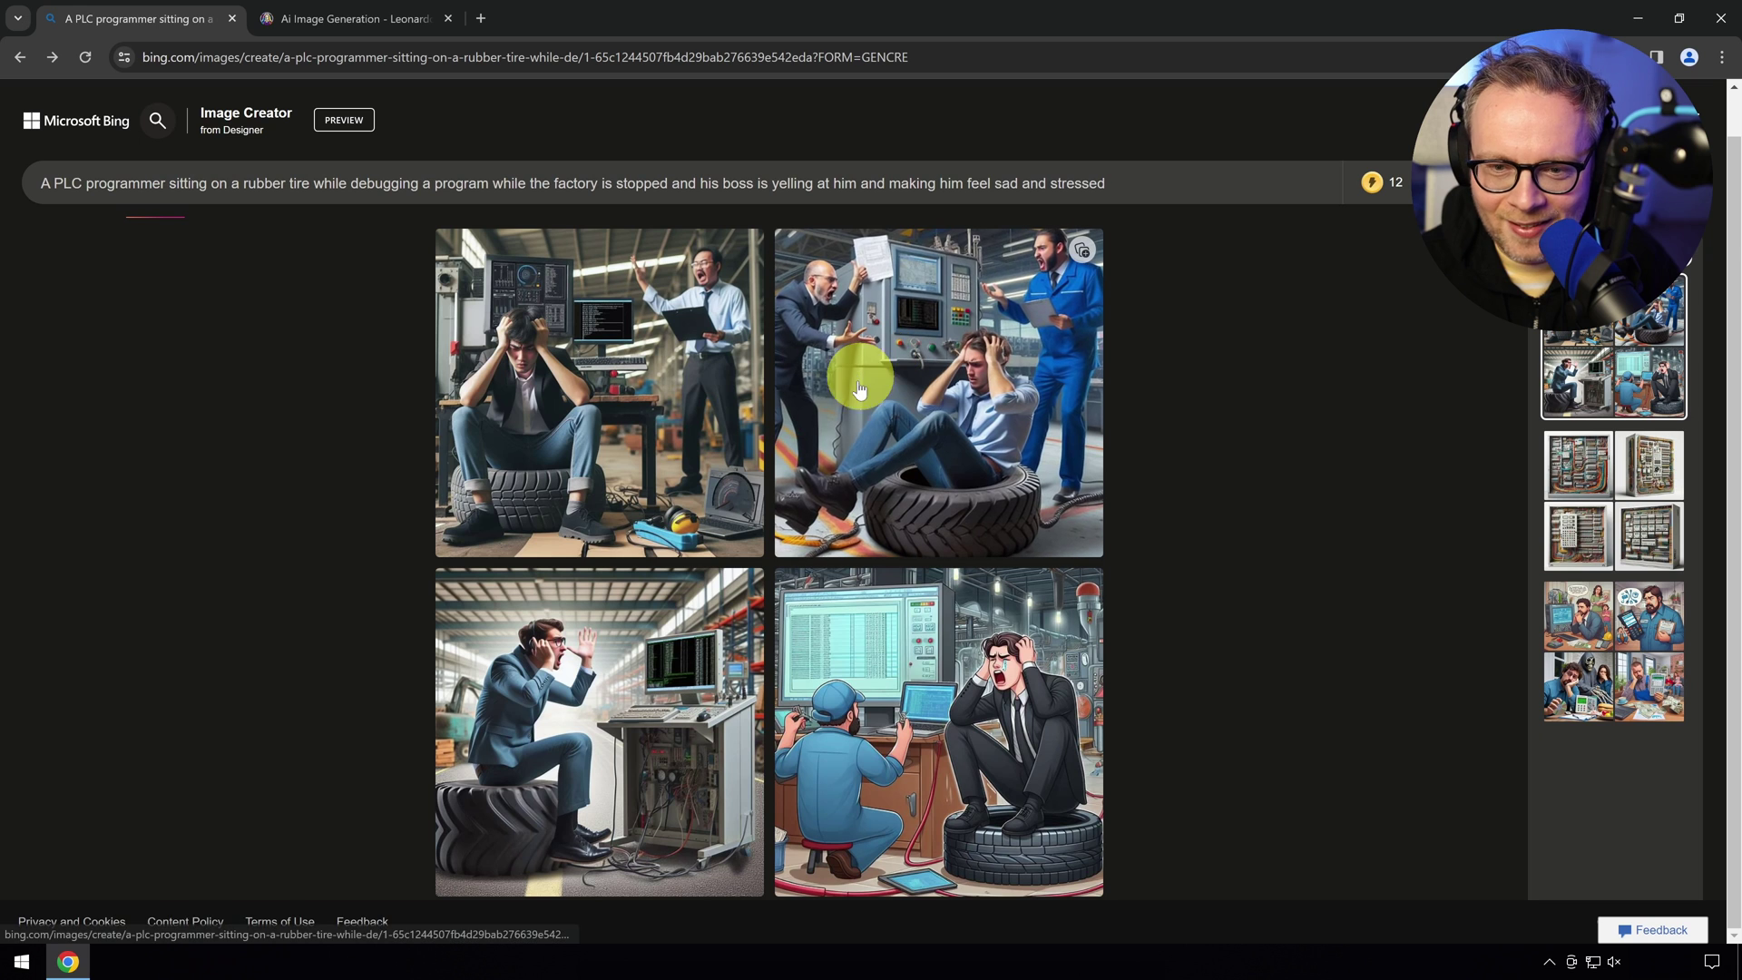
{"action": "left_click", "coordinate": [874, 341]}
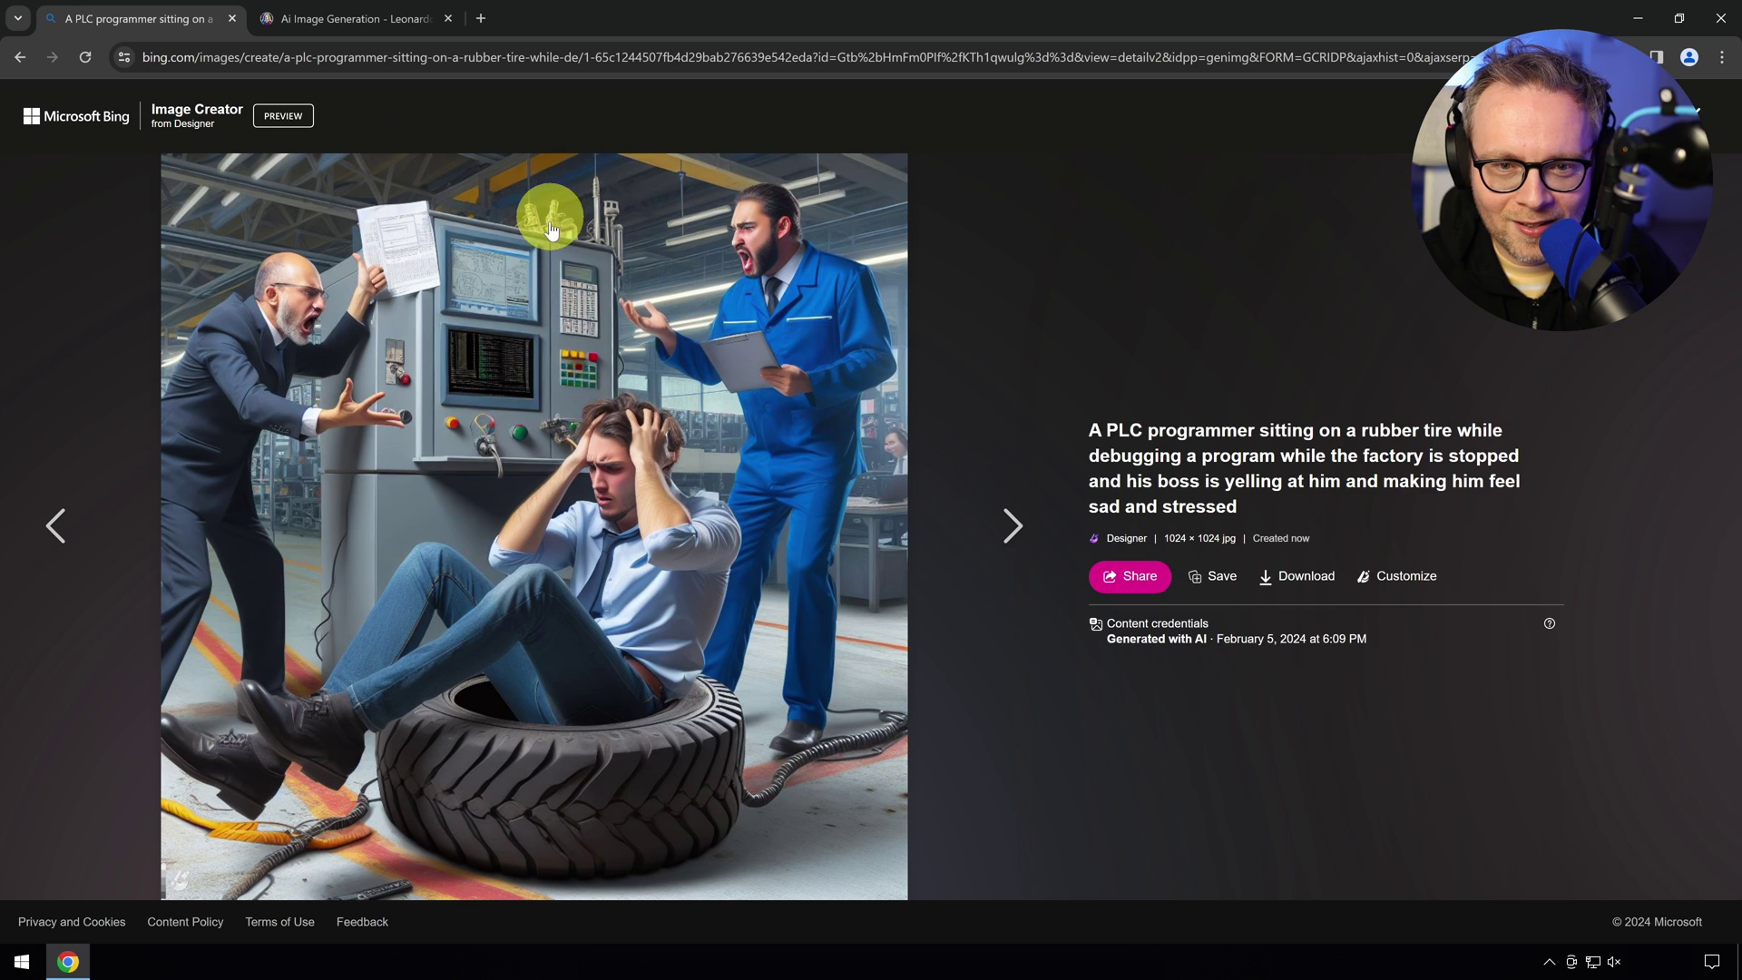
{"action": "key", "text": "Escape"}
{"action": "triple_click", "coordinate": [478, 181]}
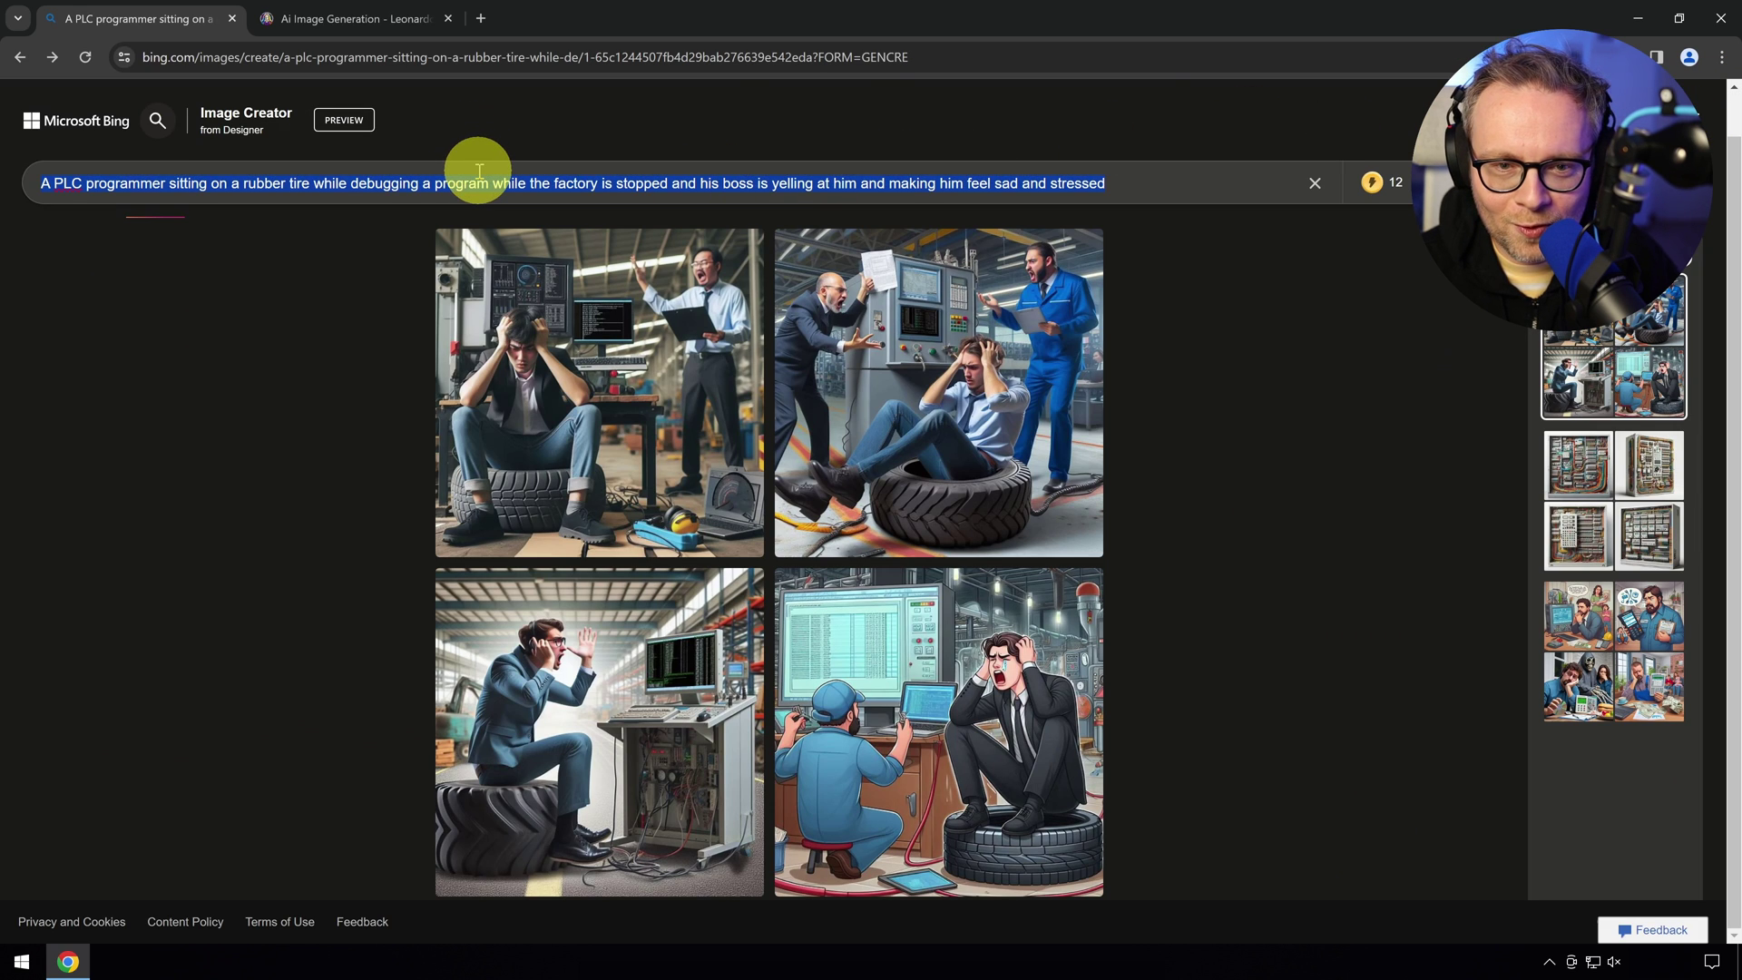
Review Leonardo.Ai's two PLC-programmer rubber-tire images, previewing each at full size
{"action": "left_click", "coordinate": [360, 16]}
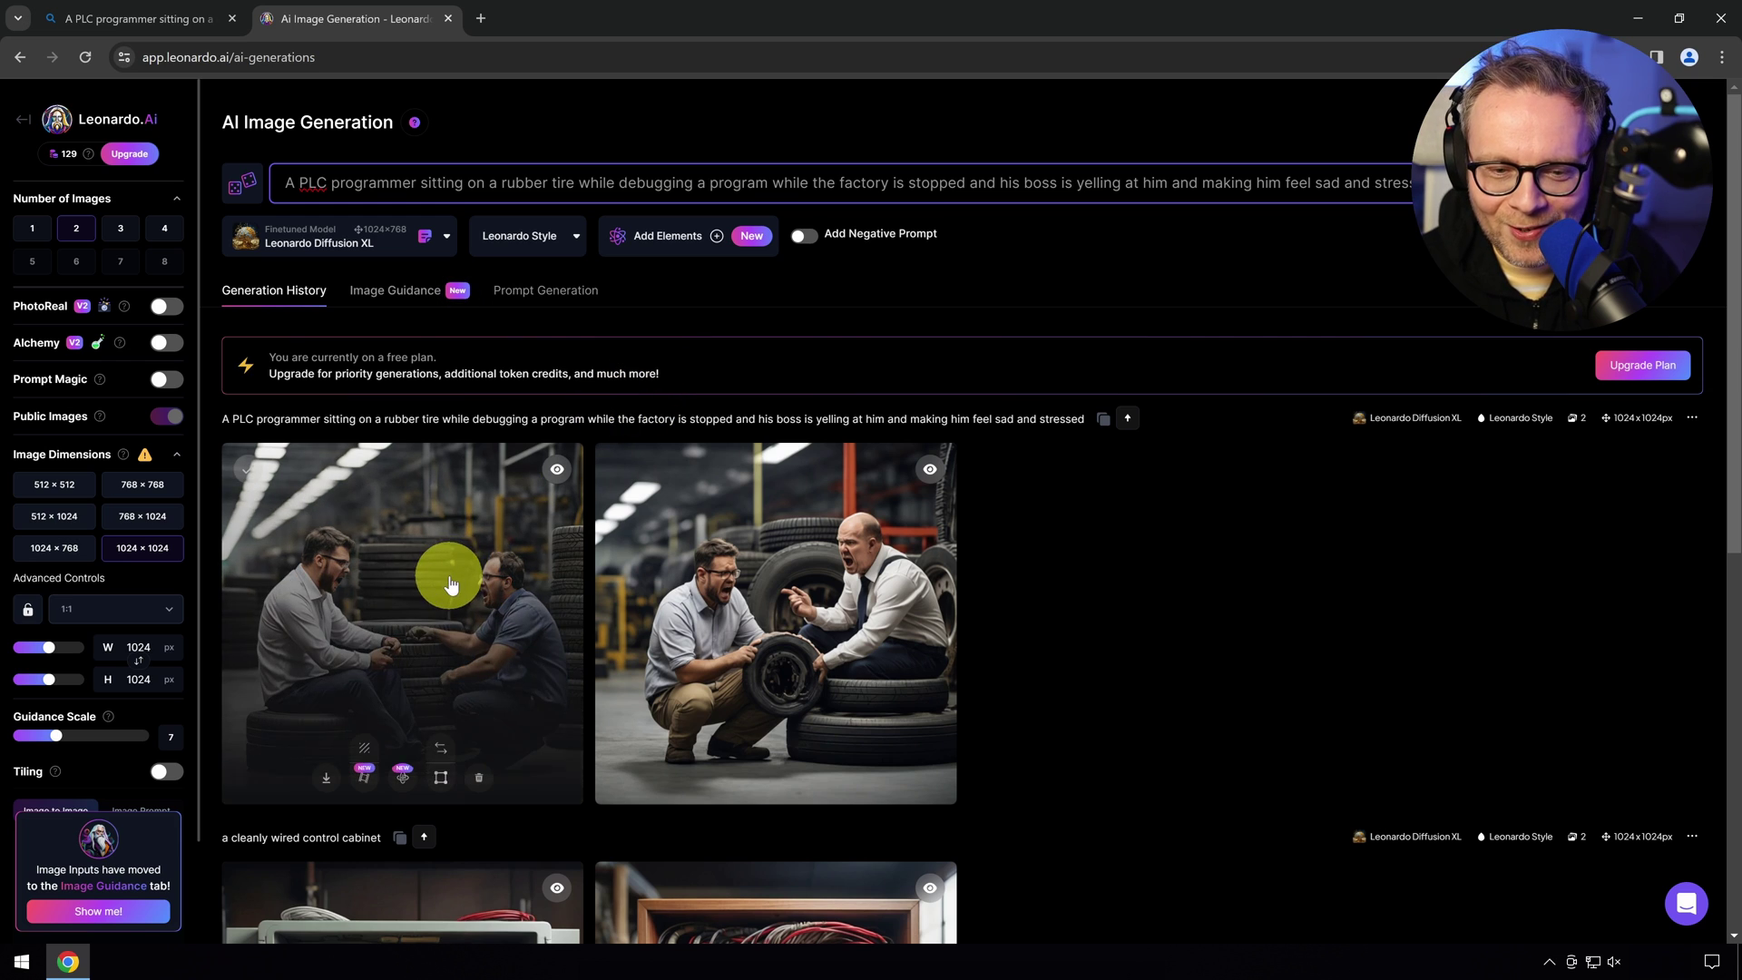
{"action": "scroll", "coordinate": [746, 511], "scroll_direction": "down", "scroll_amount": 1}
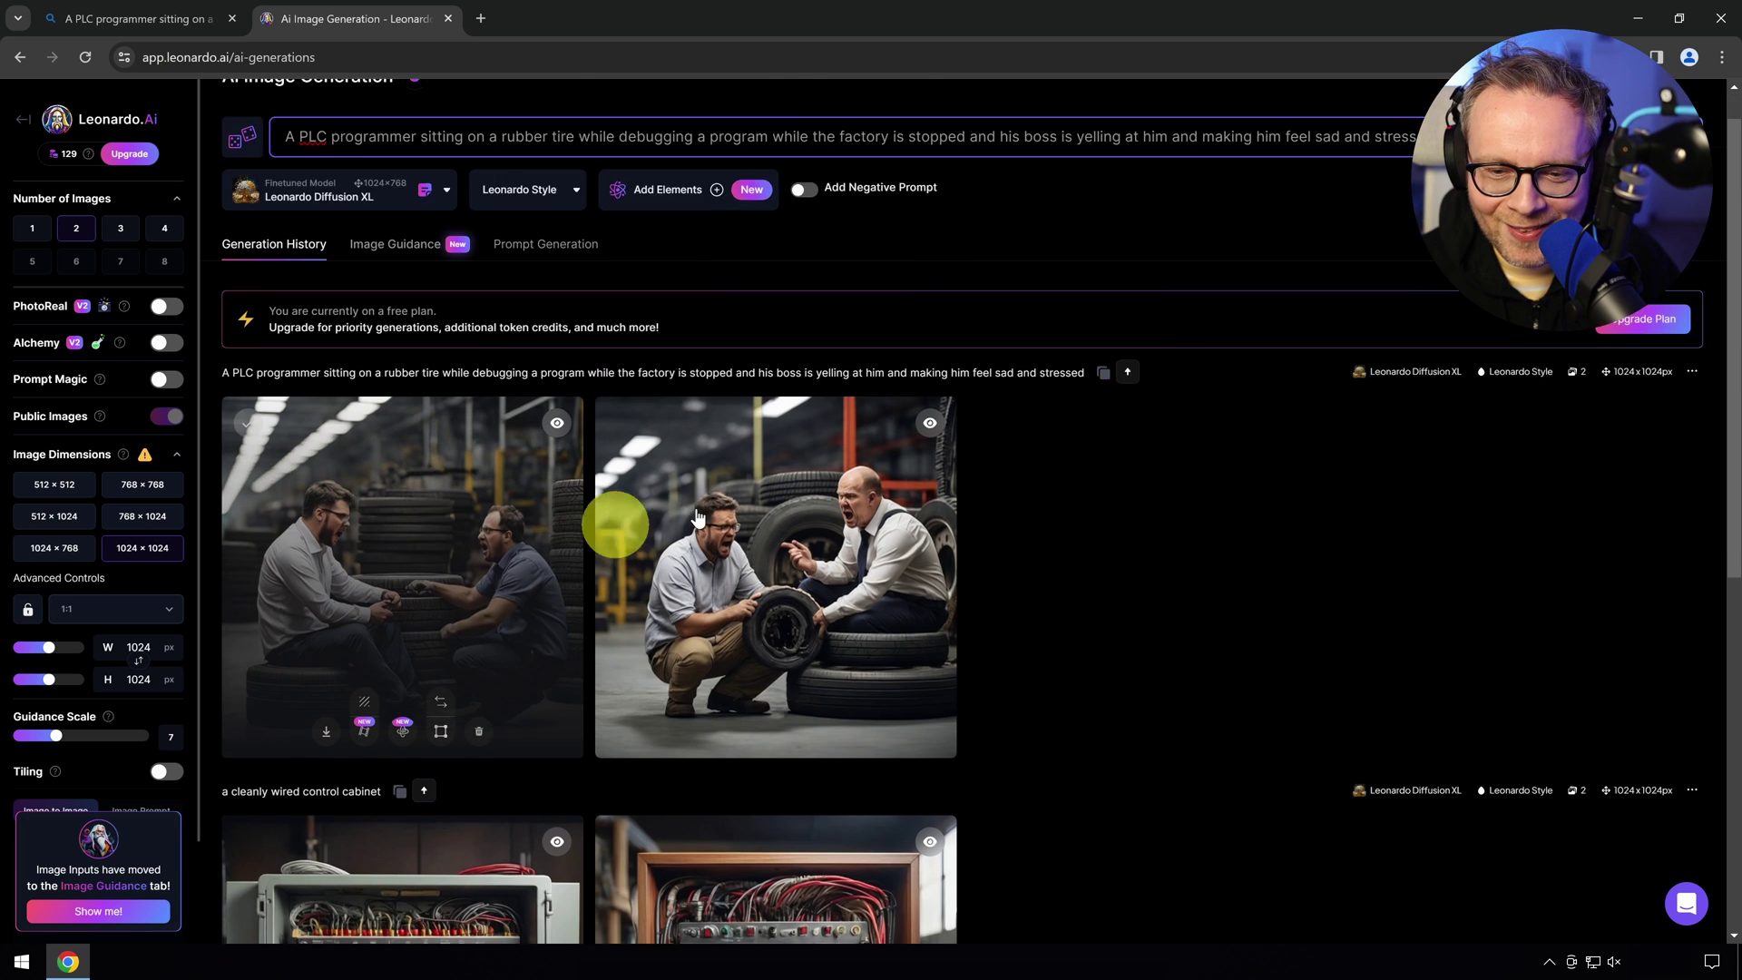
{"action": "scroll", "coordinate": [746, 511], "scroll_direction": "down", "scroll_amount": 2}
{"action": "scroll", "coordinate": [805, 470], "scroll_direction": "up", "scroll_amount": 2}
{"action": "left_click", "coordinate": [405, 533]}
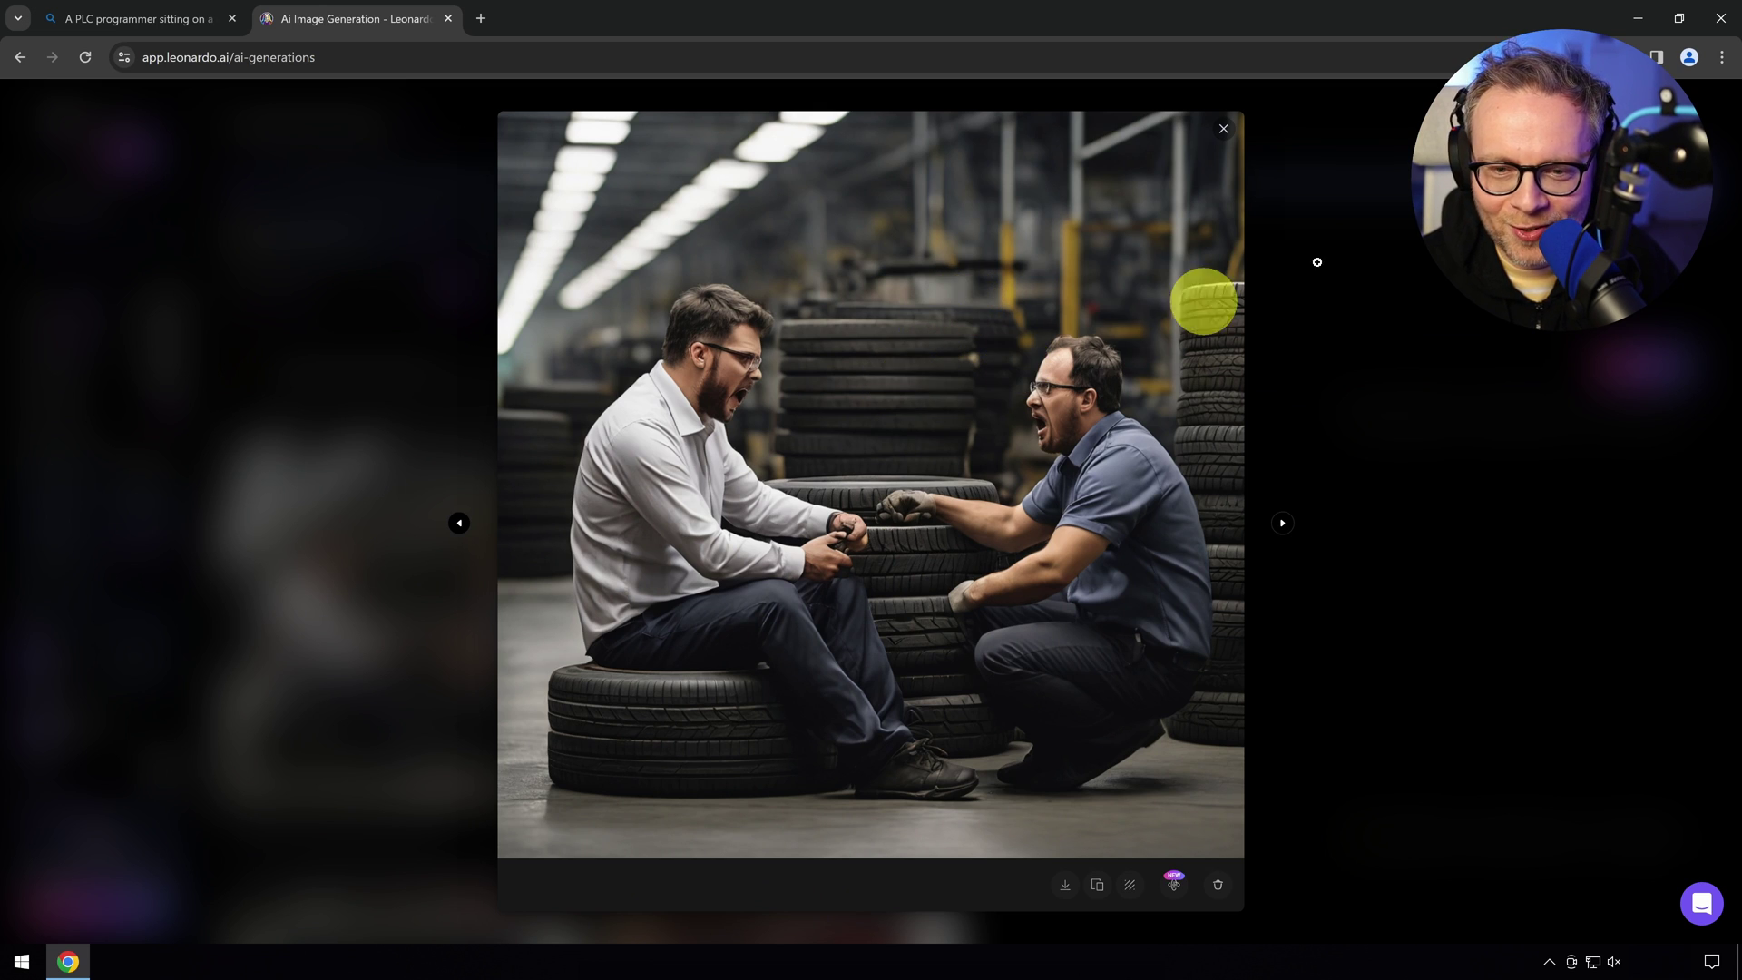
{"action": "left_click", "coordinate": [1223, 128]}
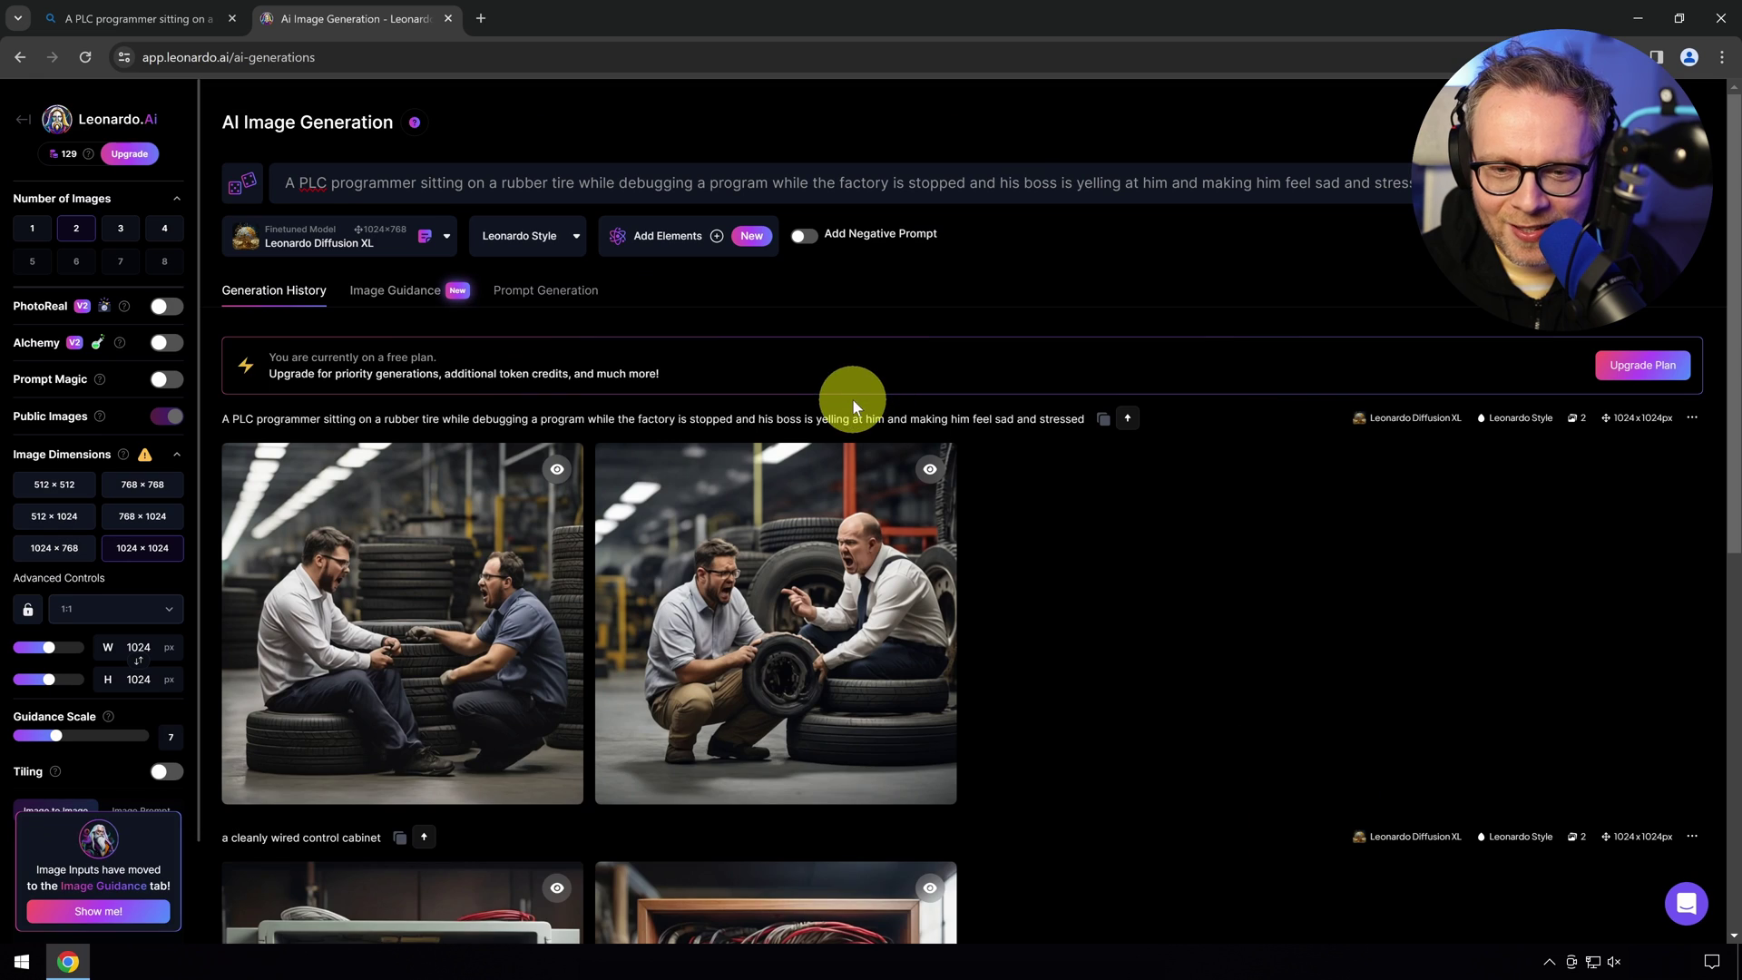
{"action": "scroll", "coordinate": [907, 481], "scroll_direction": "down", "scroll_amount": 3}
{"action": "scroll", "coordinate": [1094, 479], "scroll_direction": "up", "scroll_amount": 1}
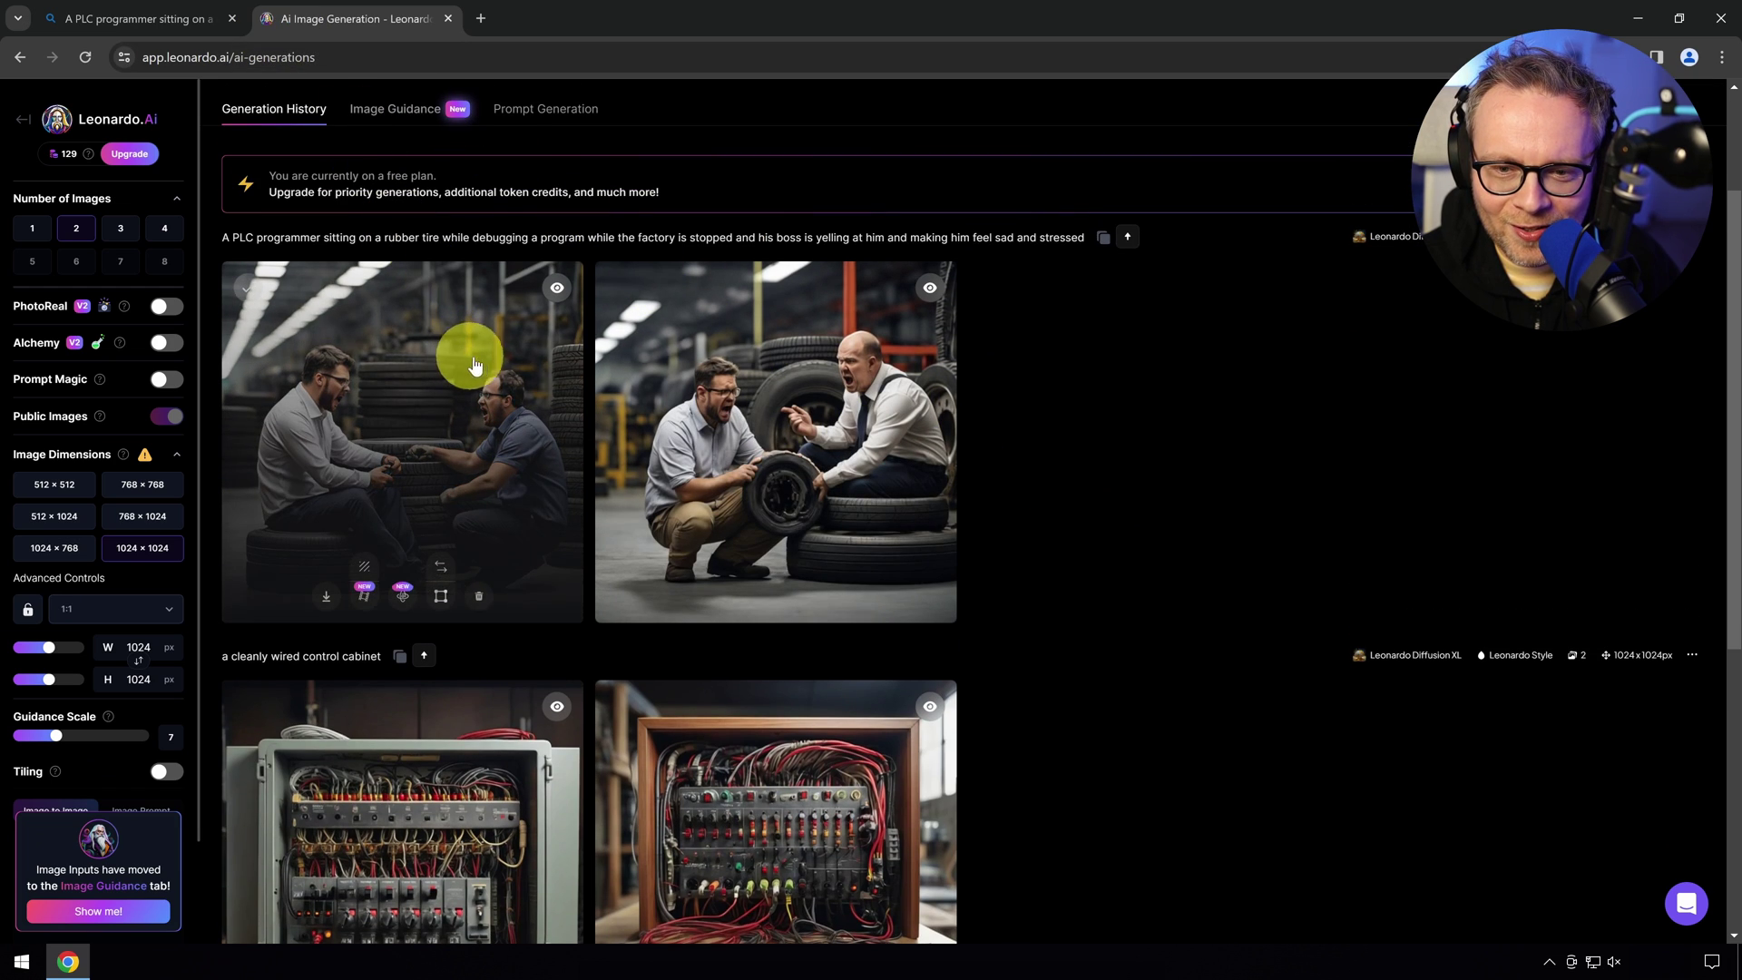
{"action": "left_click", "coordinate": [757, 376]}
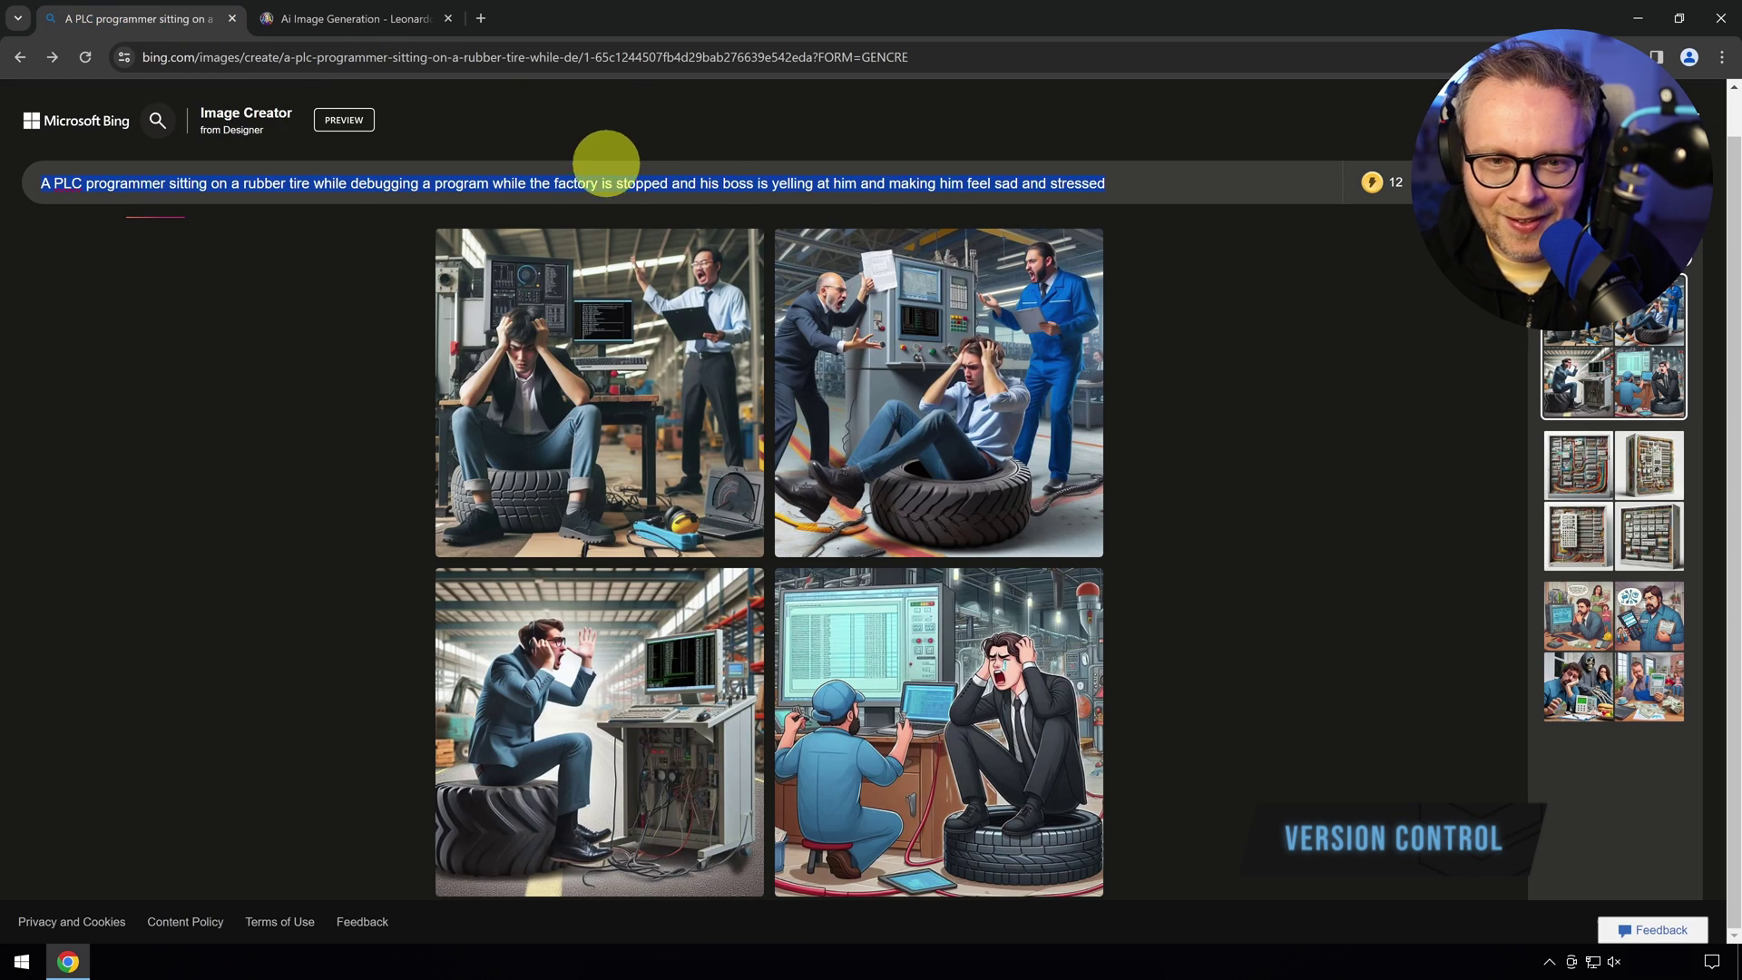
Replace the prompt with 'a controls engineer is trying out version control for the first time' and generate
{"action": "triple_click", "coordinate": [1148, 178]}
{"action": "key", "text": "BackSpace"}
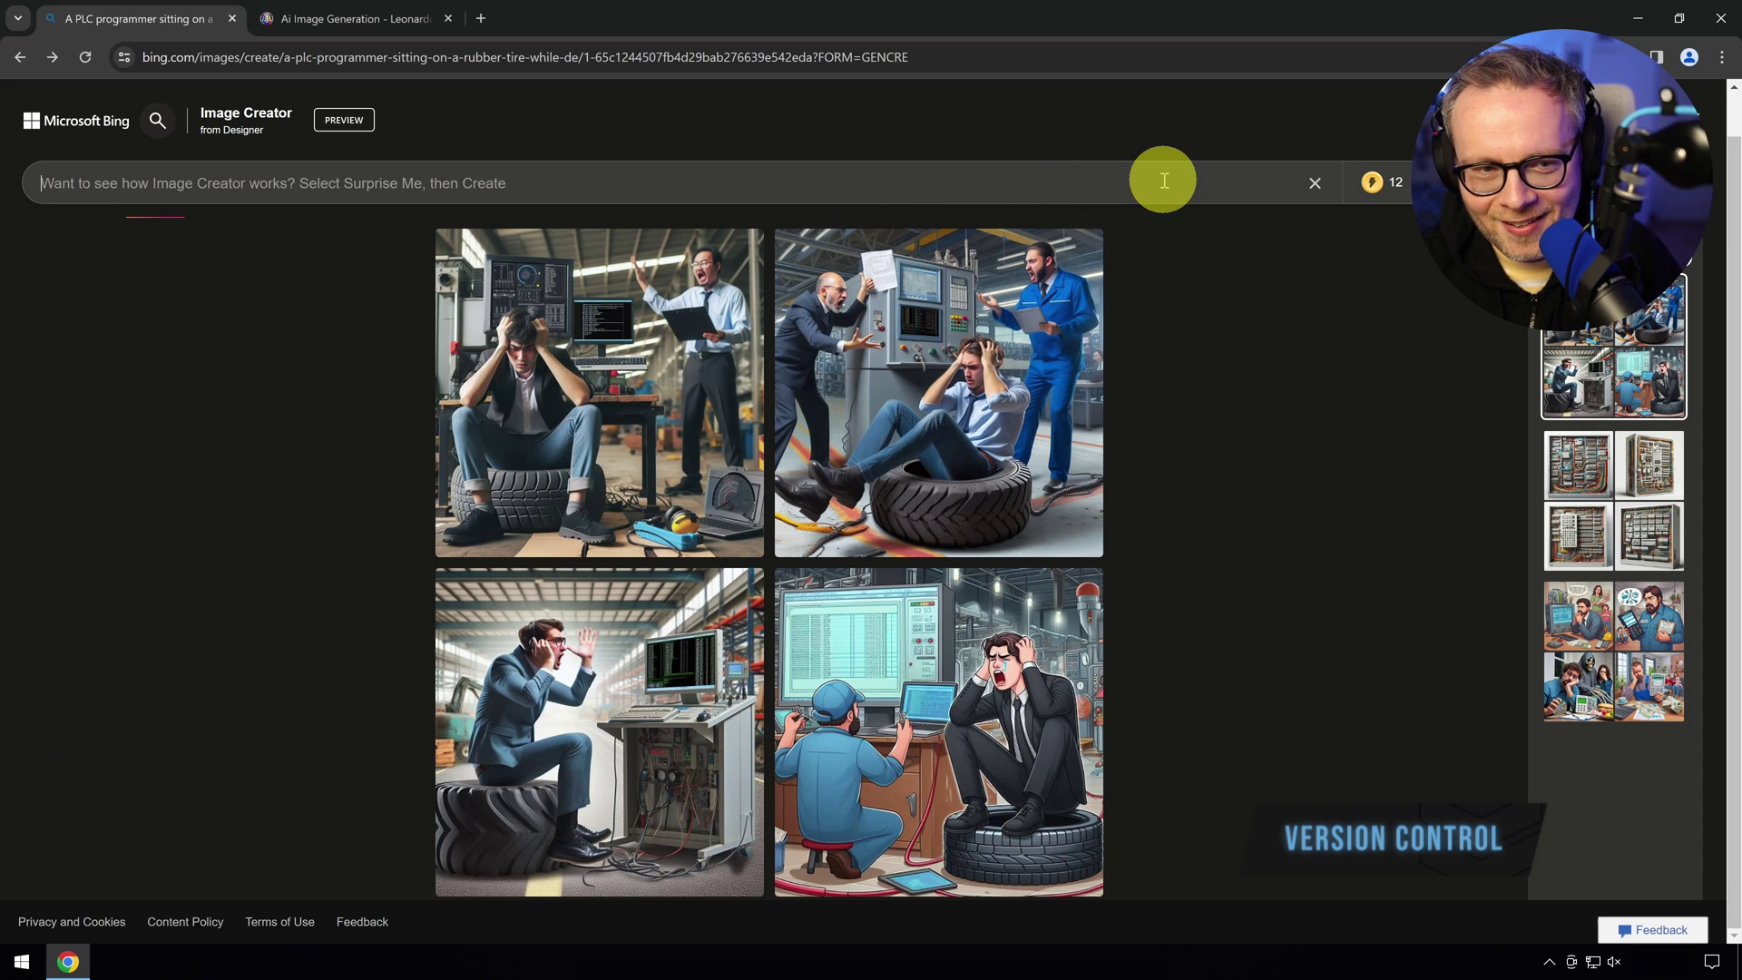
{"action": "type", "text": "a controls engineer"}
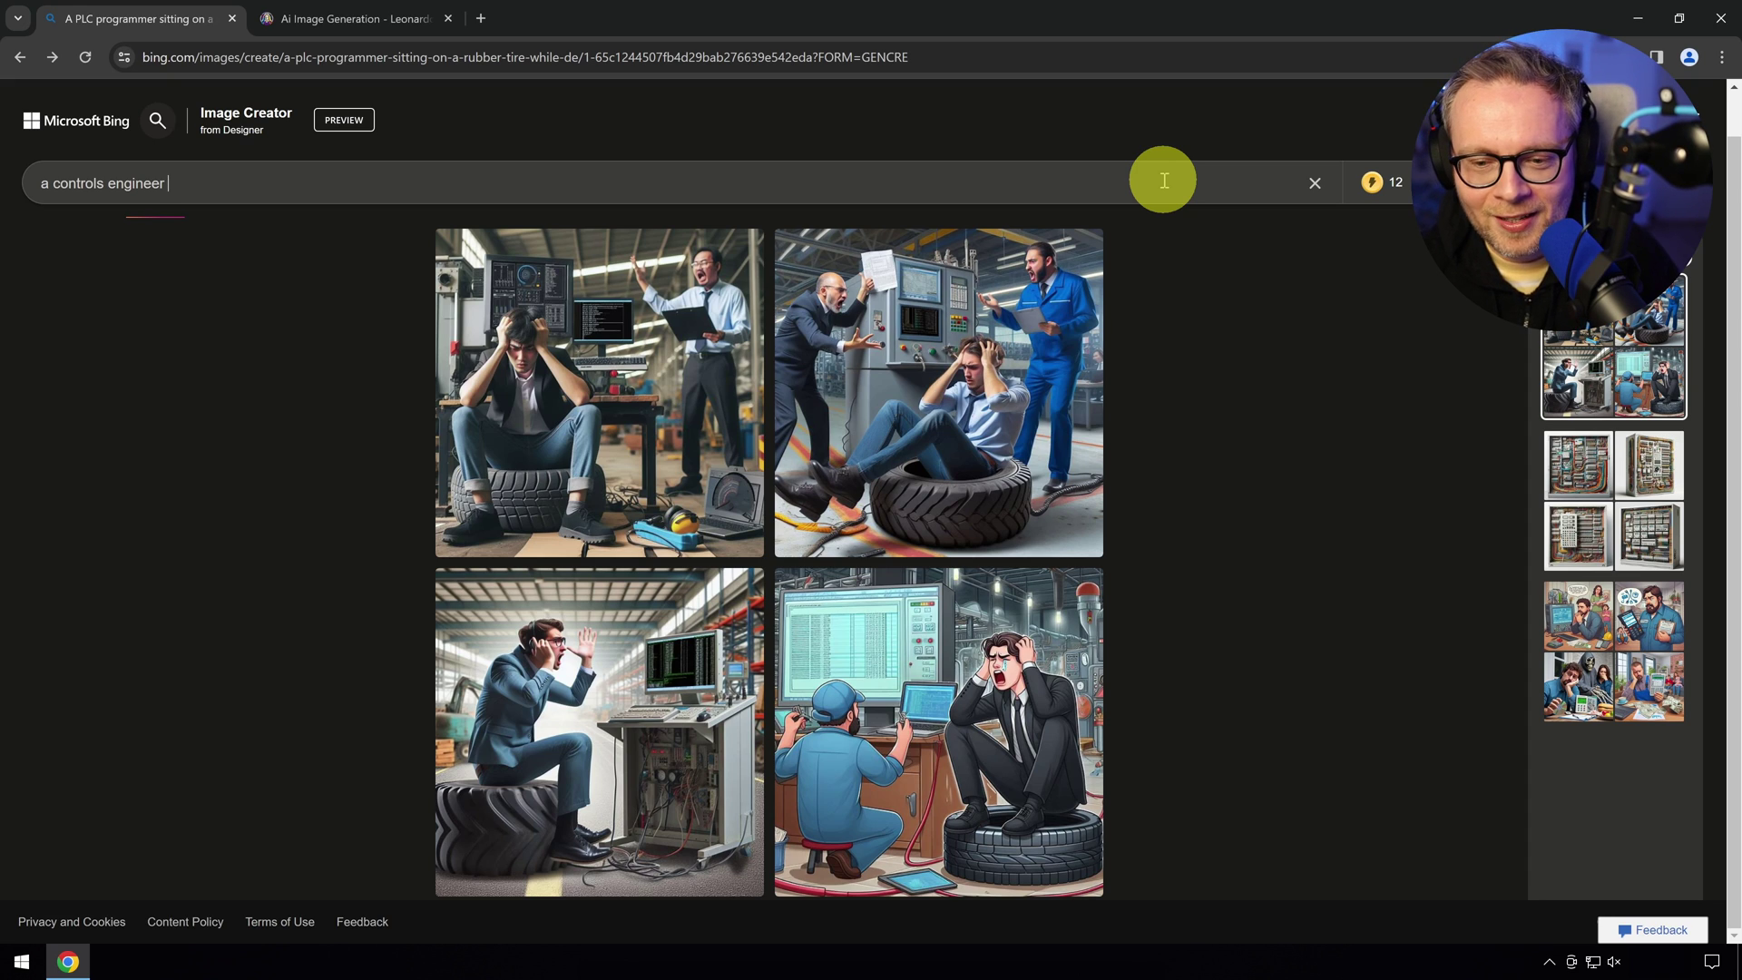
{"action": "type", "text": "is trying out version control for the first time and realizing what an awesome thing it is"}
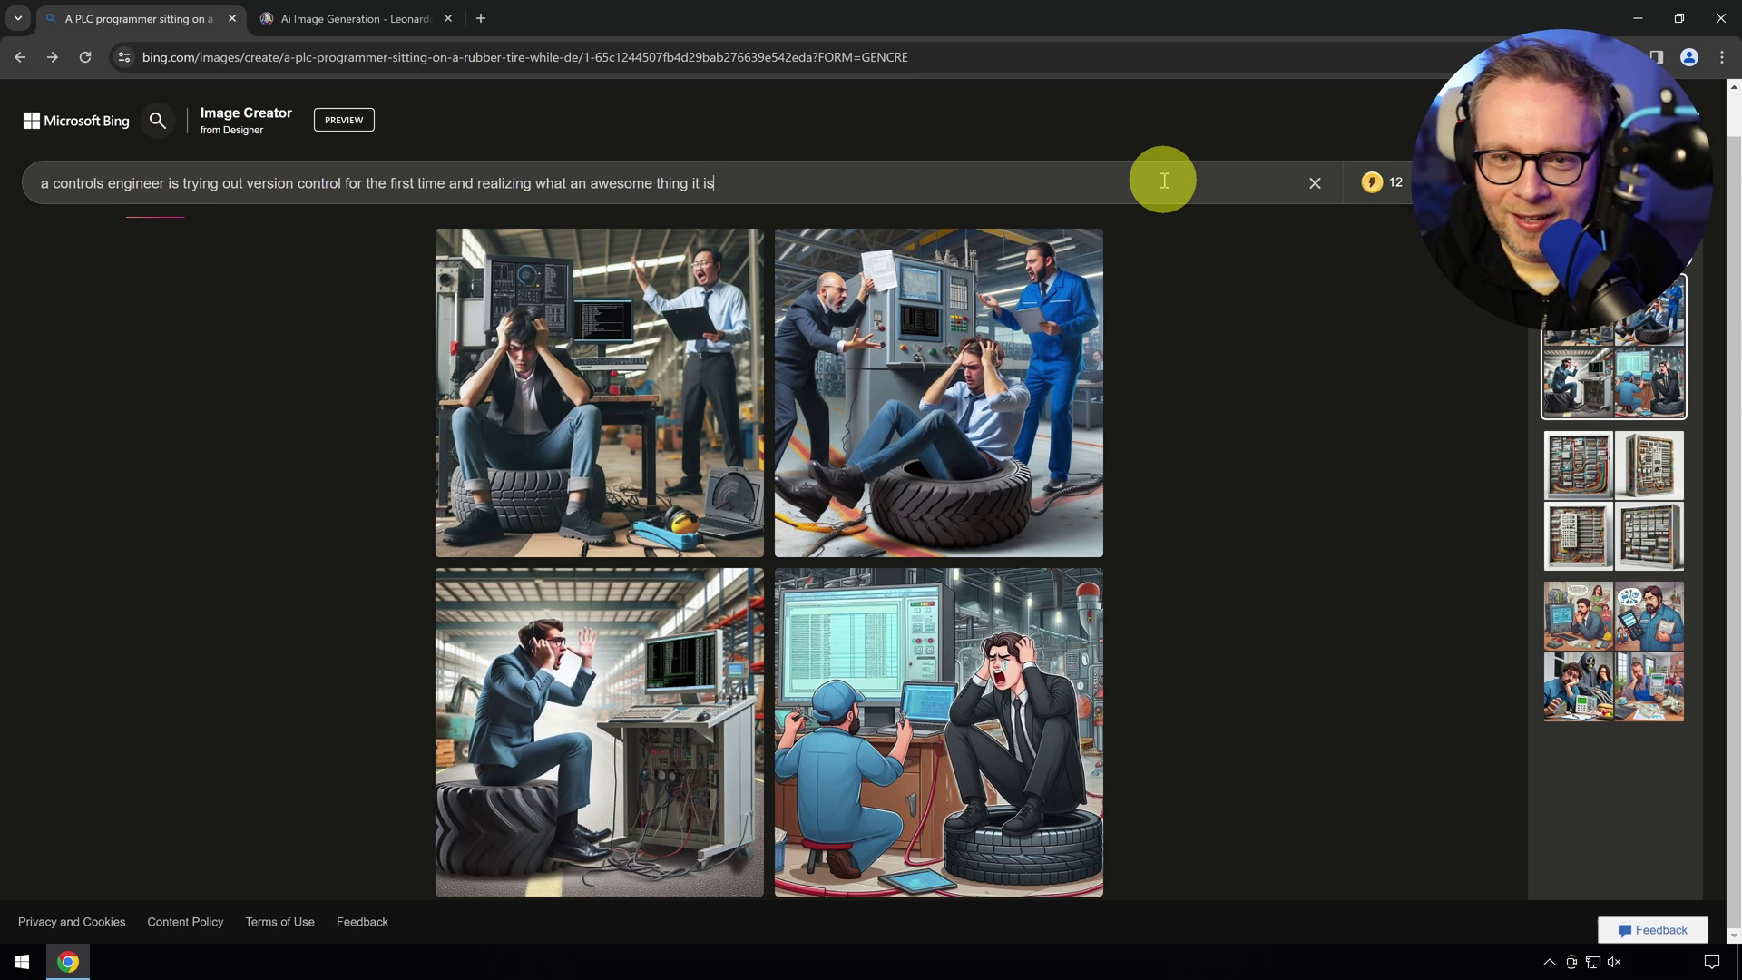
{"action": "key", "text": "Return"}
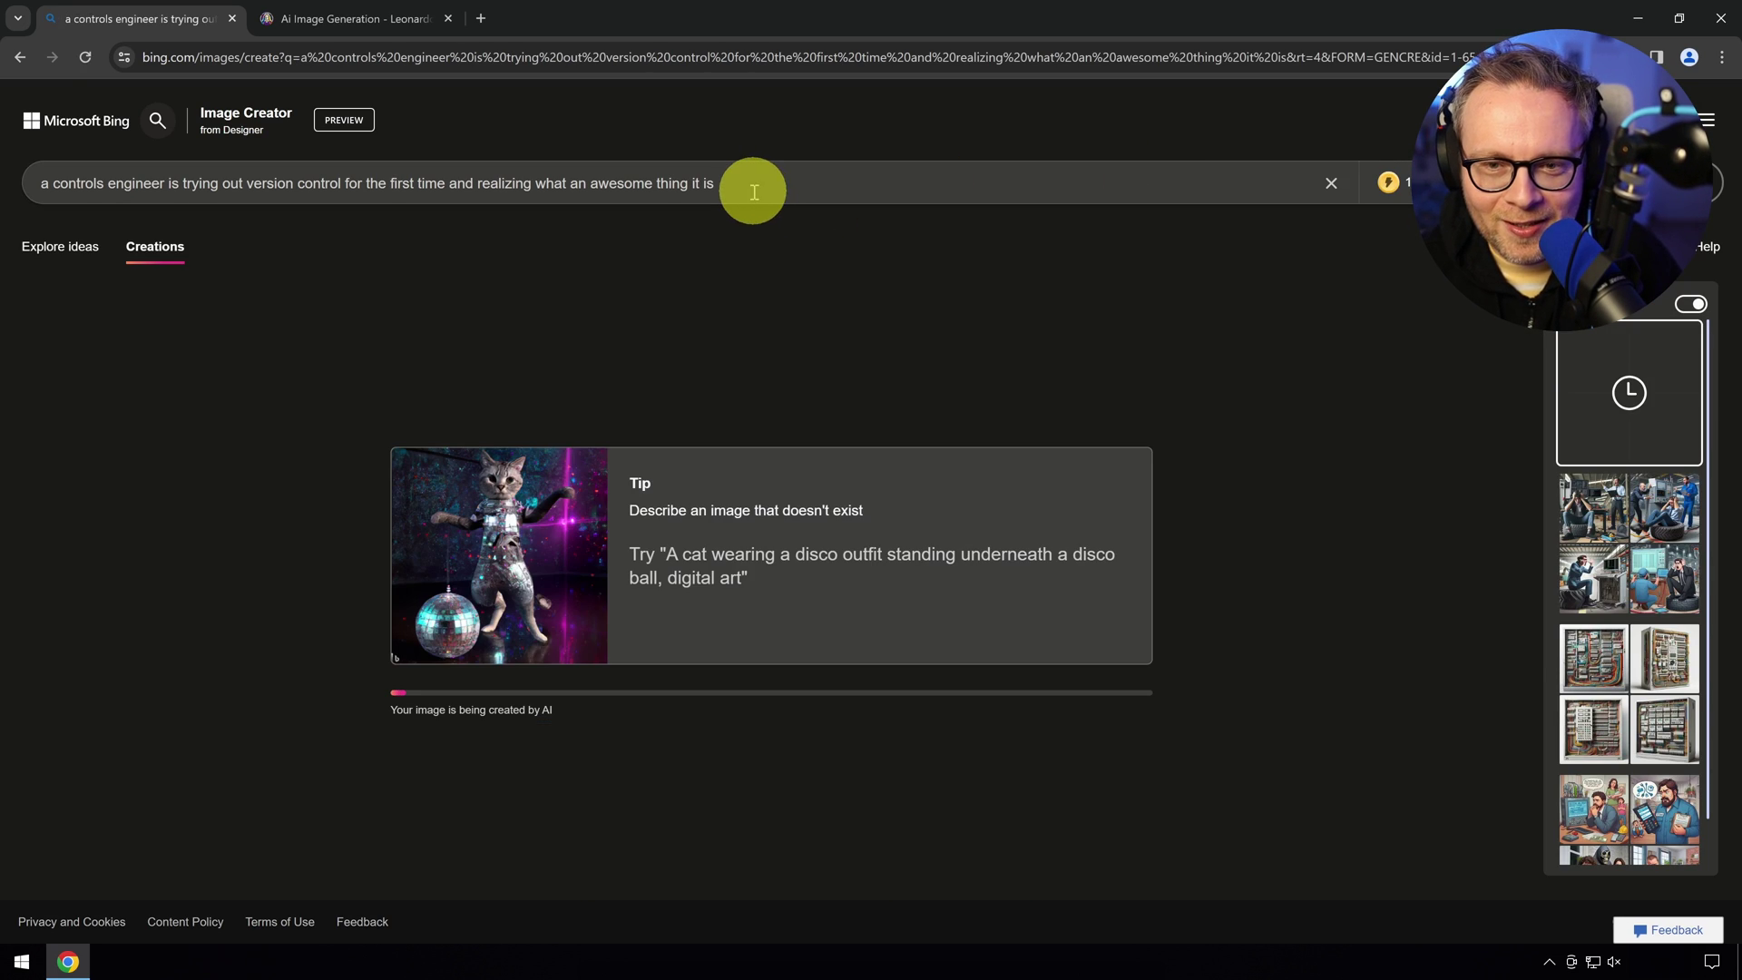
Select the version-control prompt and open the smiling yellow-hard-hat engineer image full size
{"action": "triple_click", "coordinate": [751, 183]}
{"action": "key", "text": "ctrl+c"}
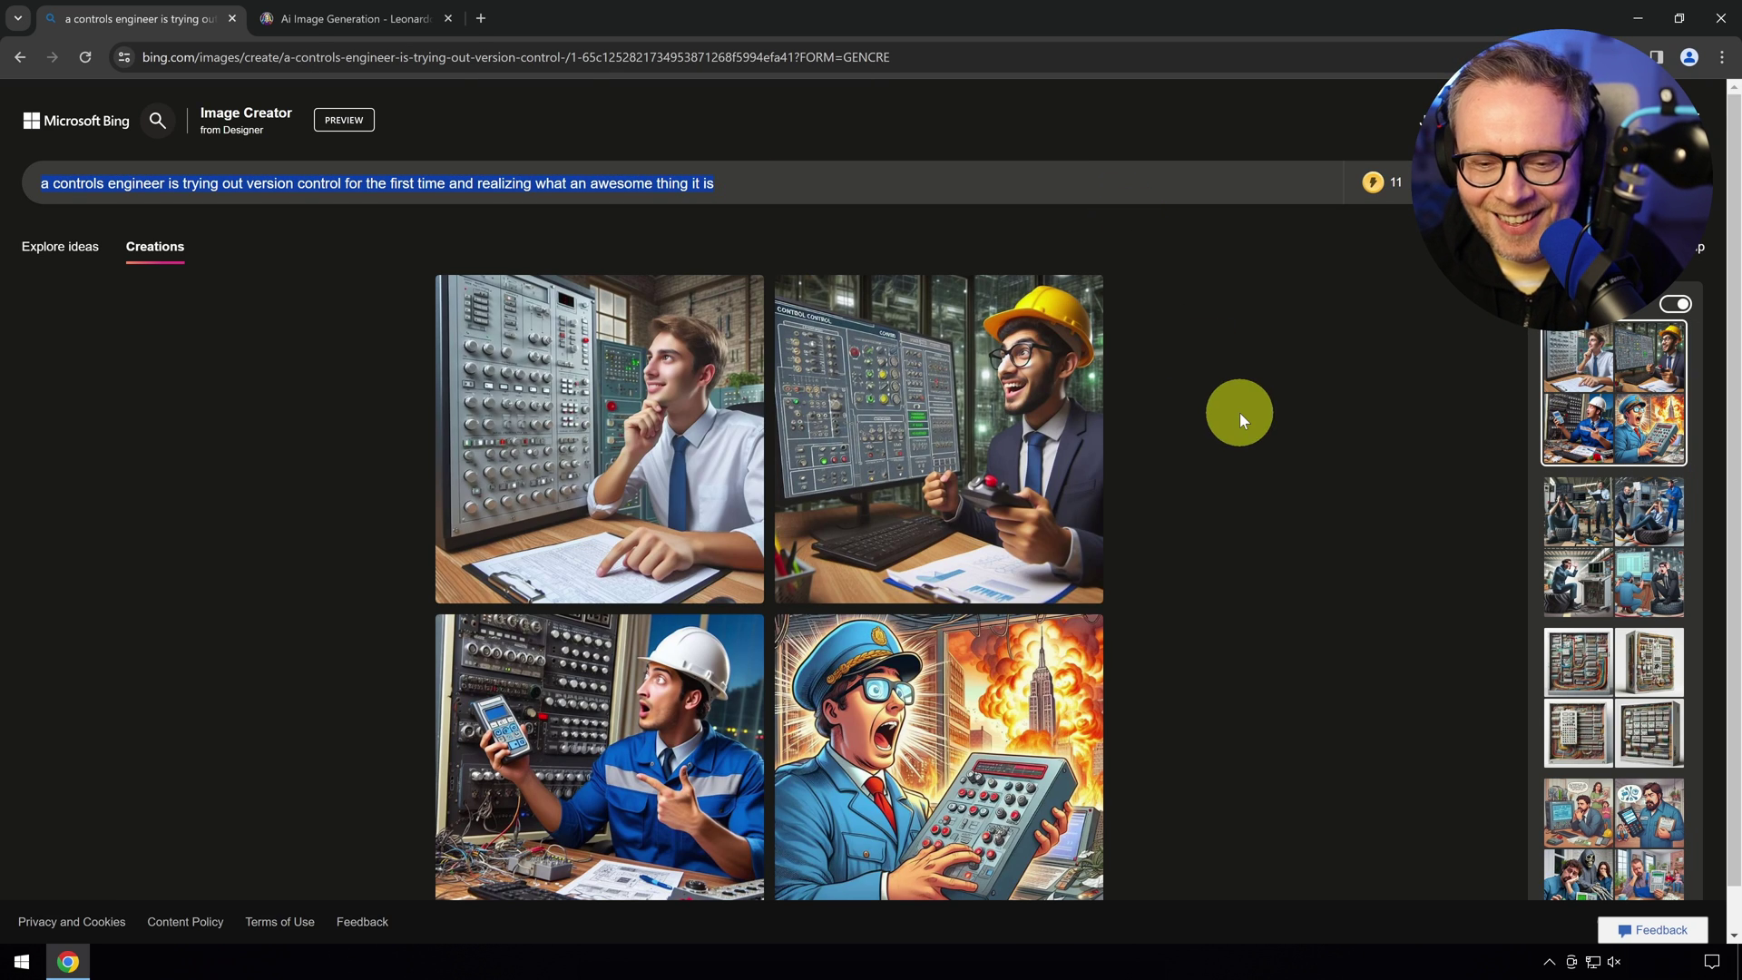
{"action": "left_click", "coordinate": [1004, 370]}
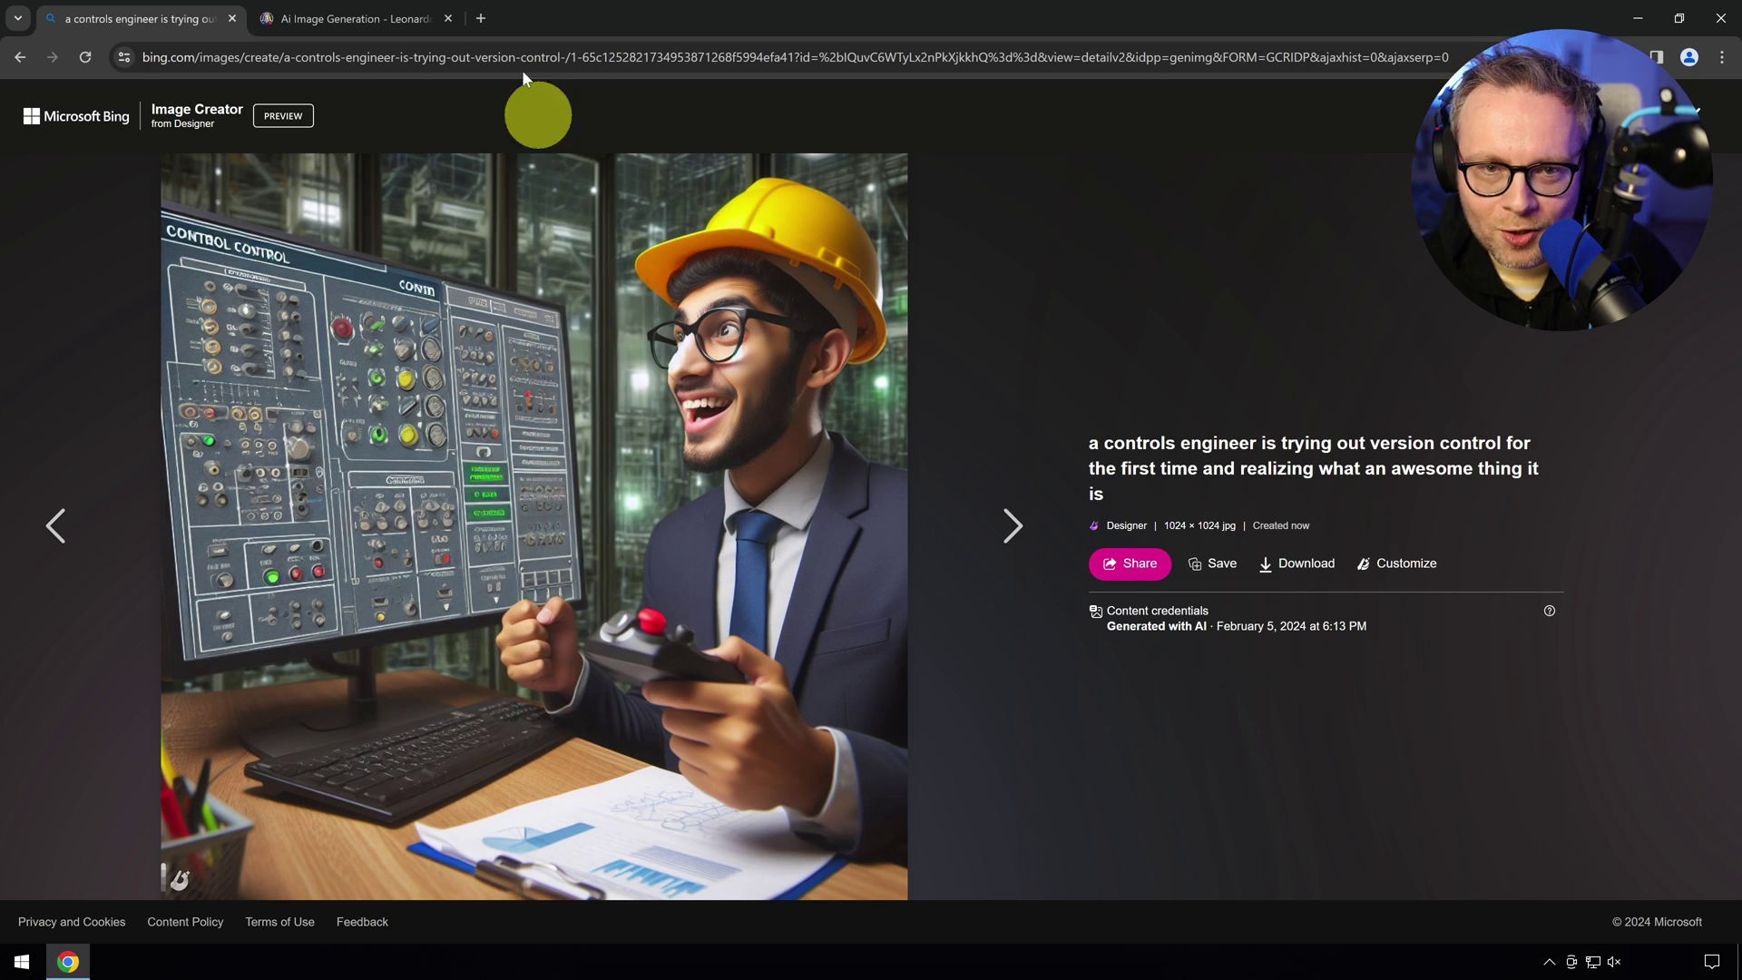
In Leonardo.Ai, replace the old PLC prompt with the controls-engineer version-control prompt and generate
{"action": "left_click", "coordinate": [354, 18]}
{"action": "scroll", "coordinate": [563, 247], "scroll_direction": "up", "scroll_amount": 3}
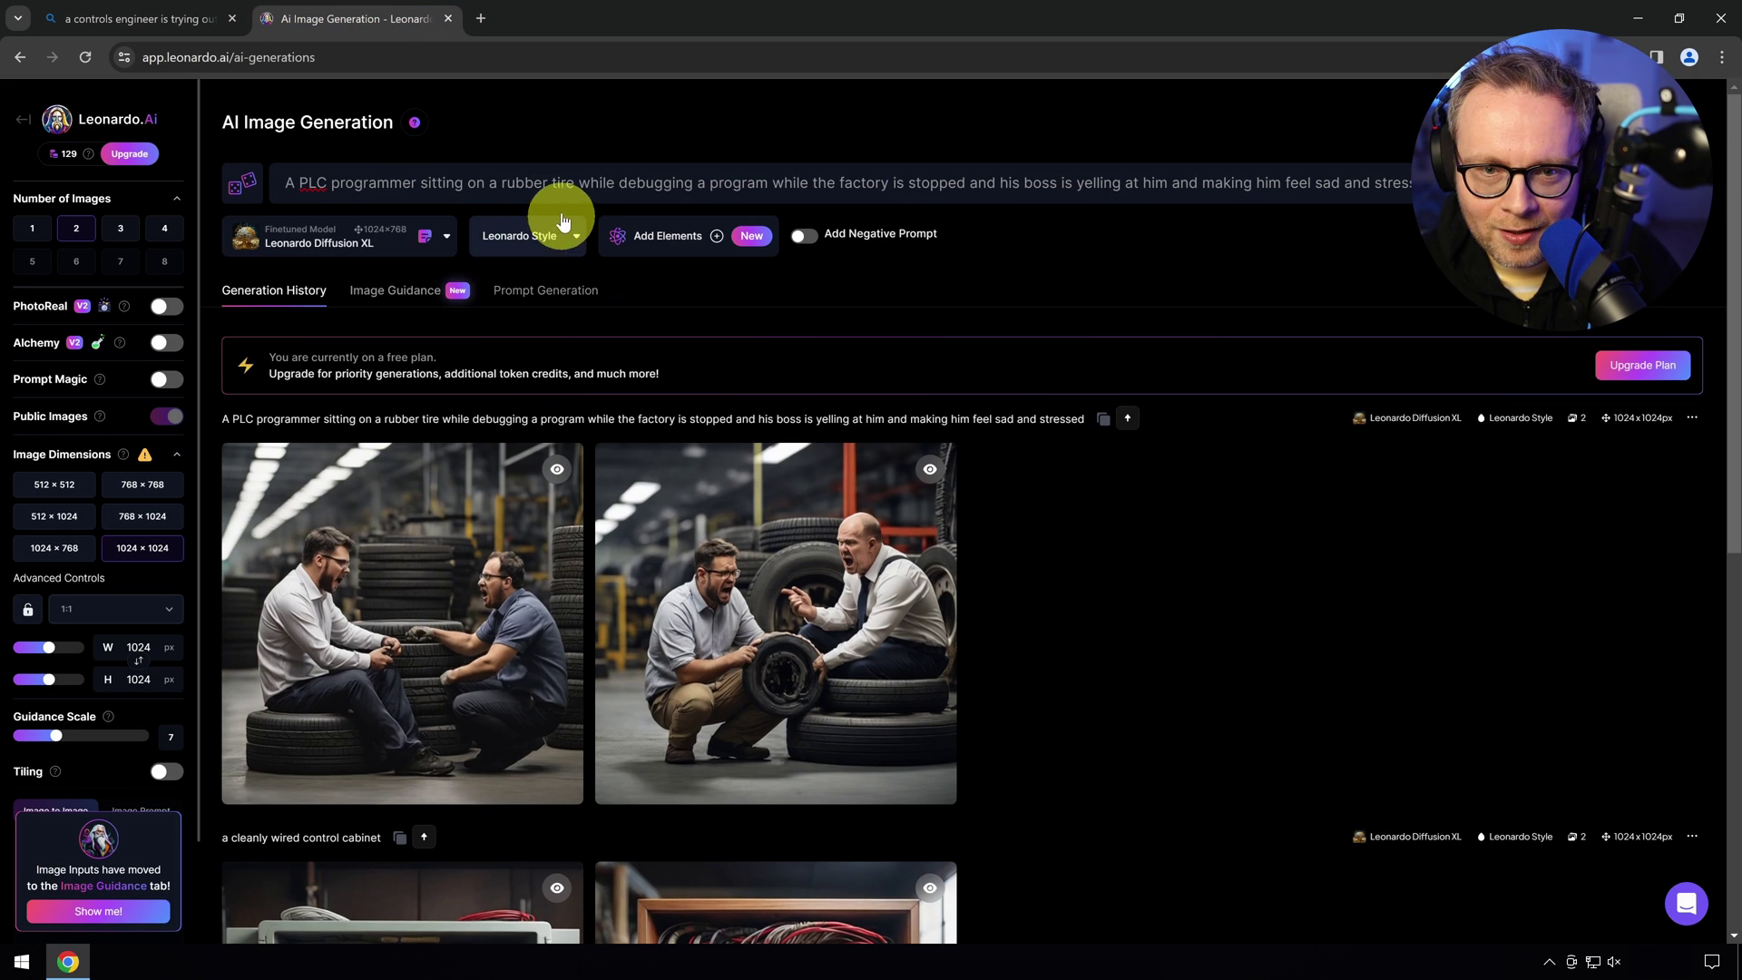
{"action": "left_click", "coordinate": [498, 182]}
{"action": "key", "text": "ctrl+a"}
{"action": "key", "text": "ctrl+v"}
{"action": "key", "text": "Return"}
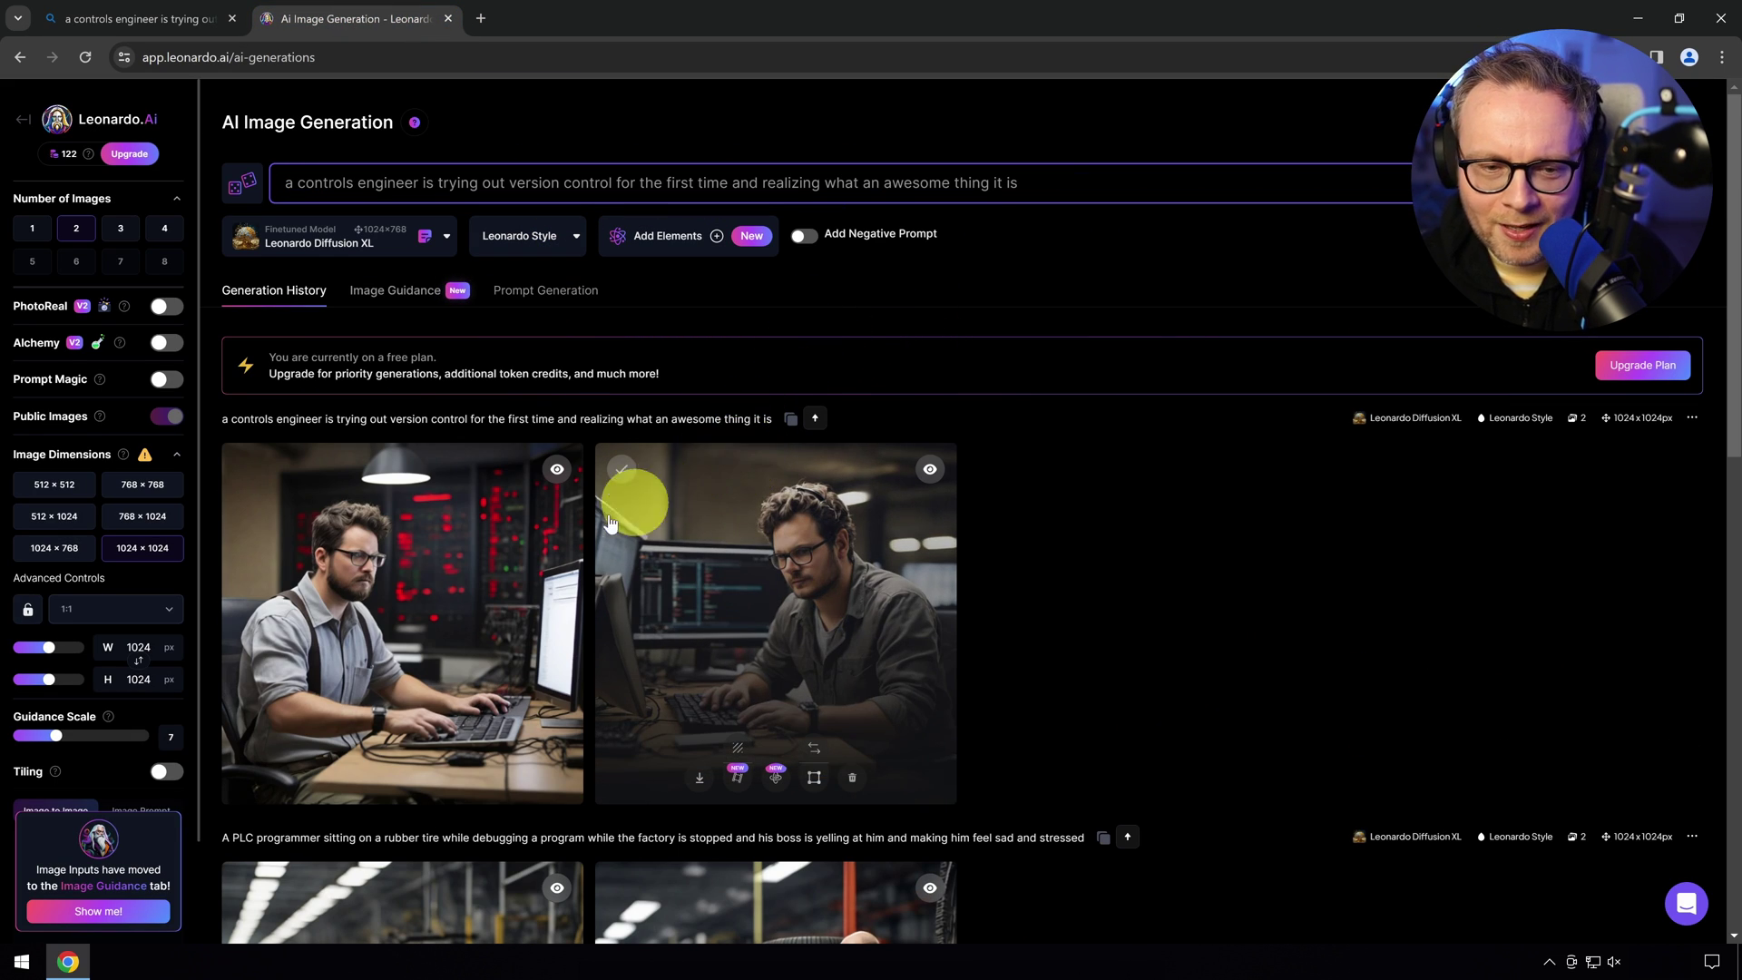
Preview both new Leonardo.Ai images enlarged, then return to Bing Image Creator
{"action": "left_click", "coordinate": [419, 571]}
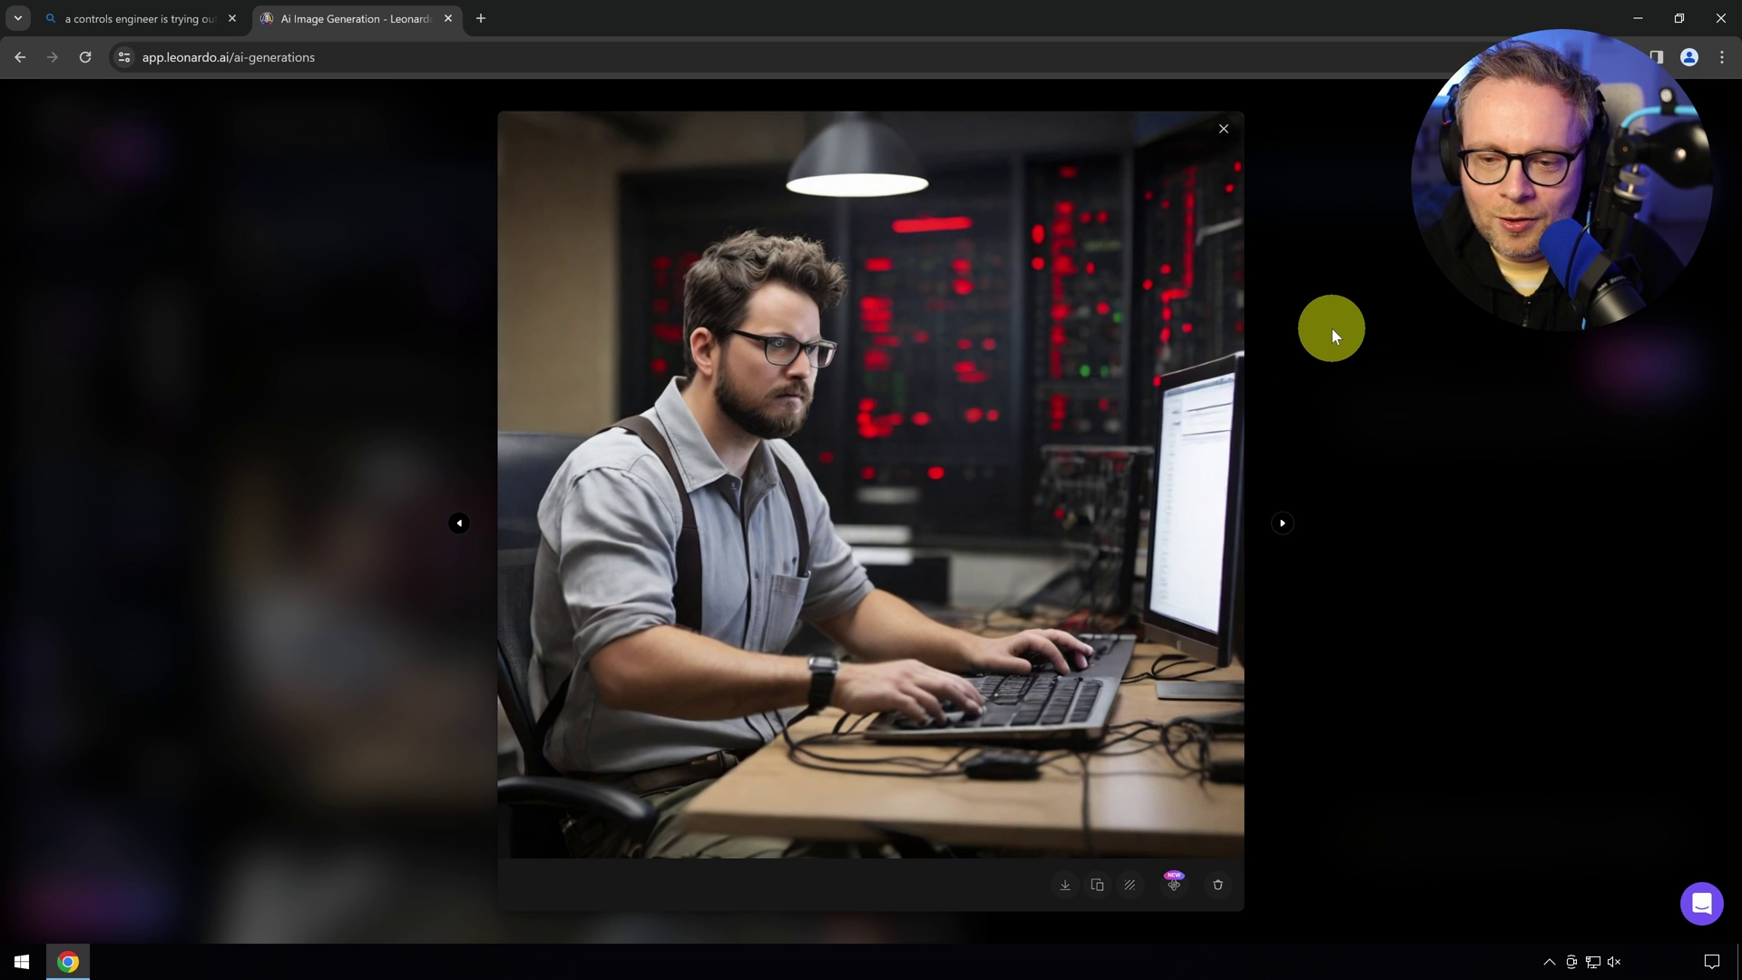
{"action": "left_click", "coordinate": [459, 524]}
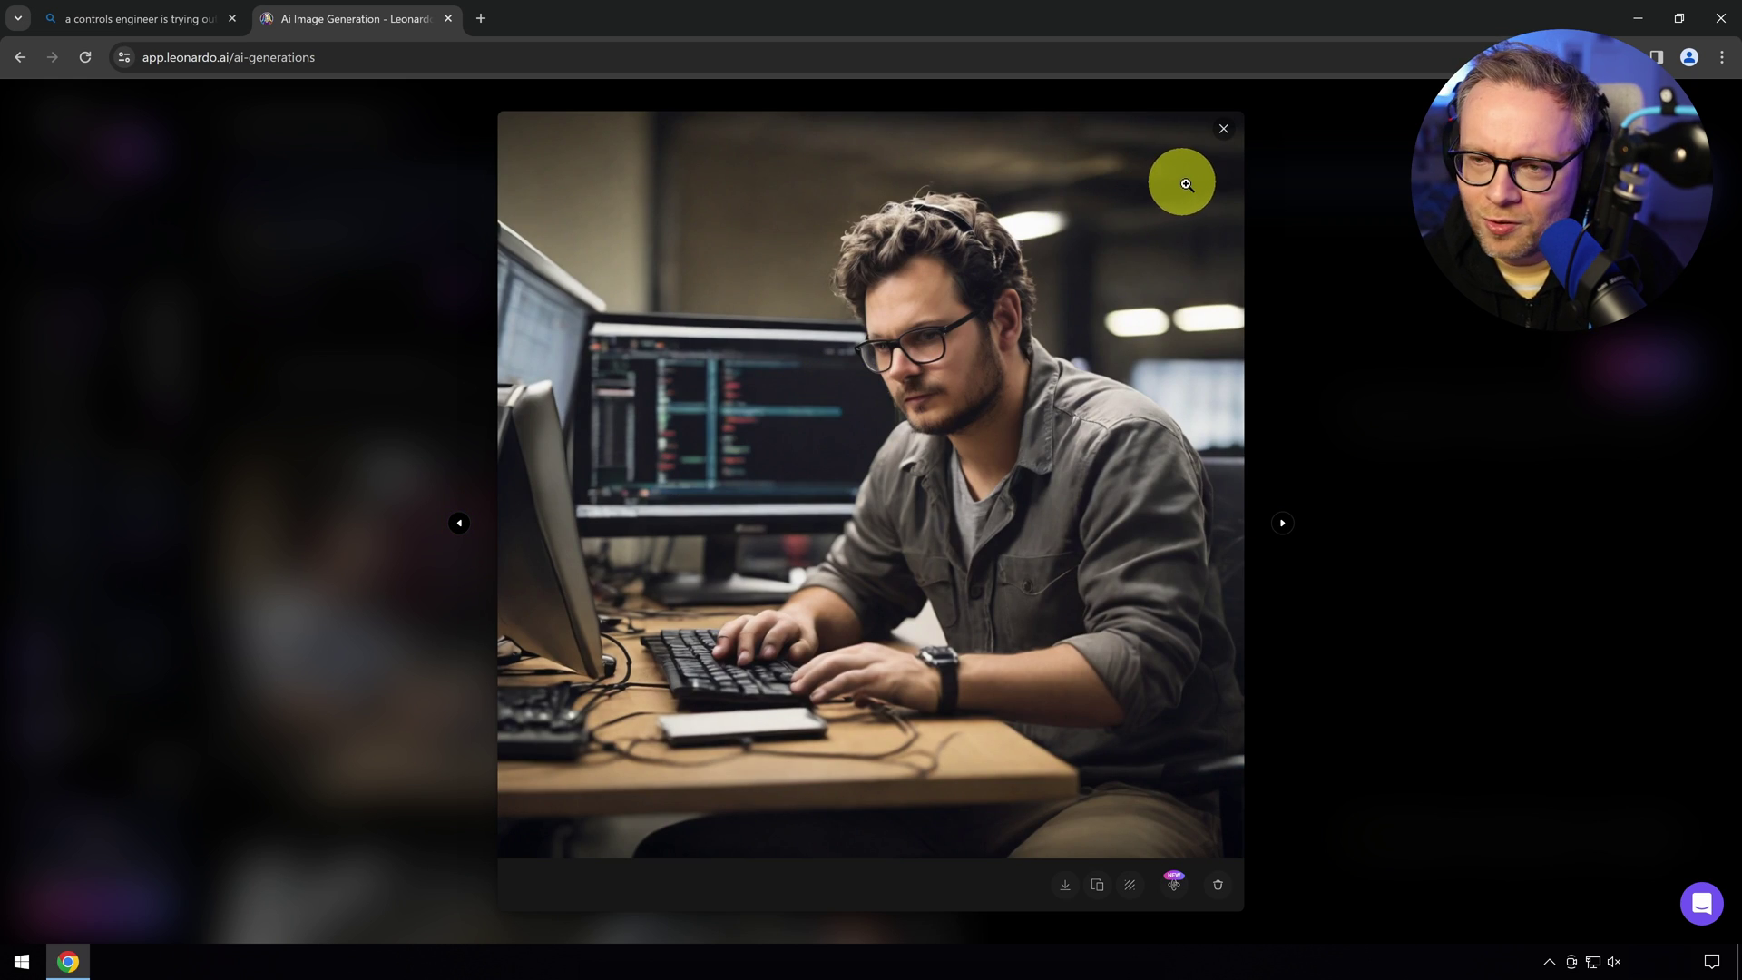
{"action": "left_click", "coordinate": [1223, 133]}
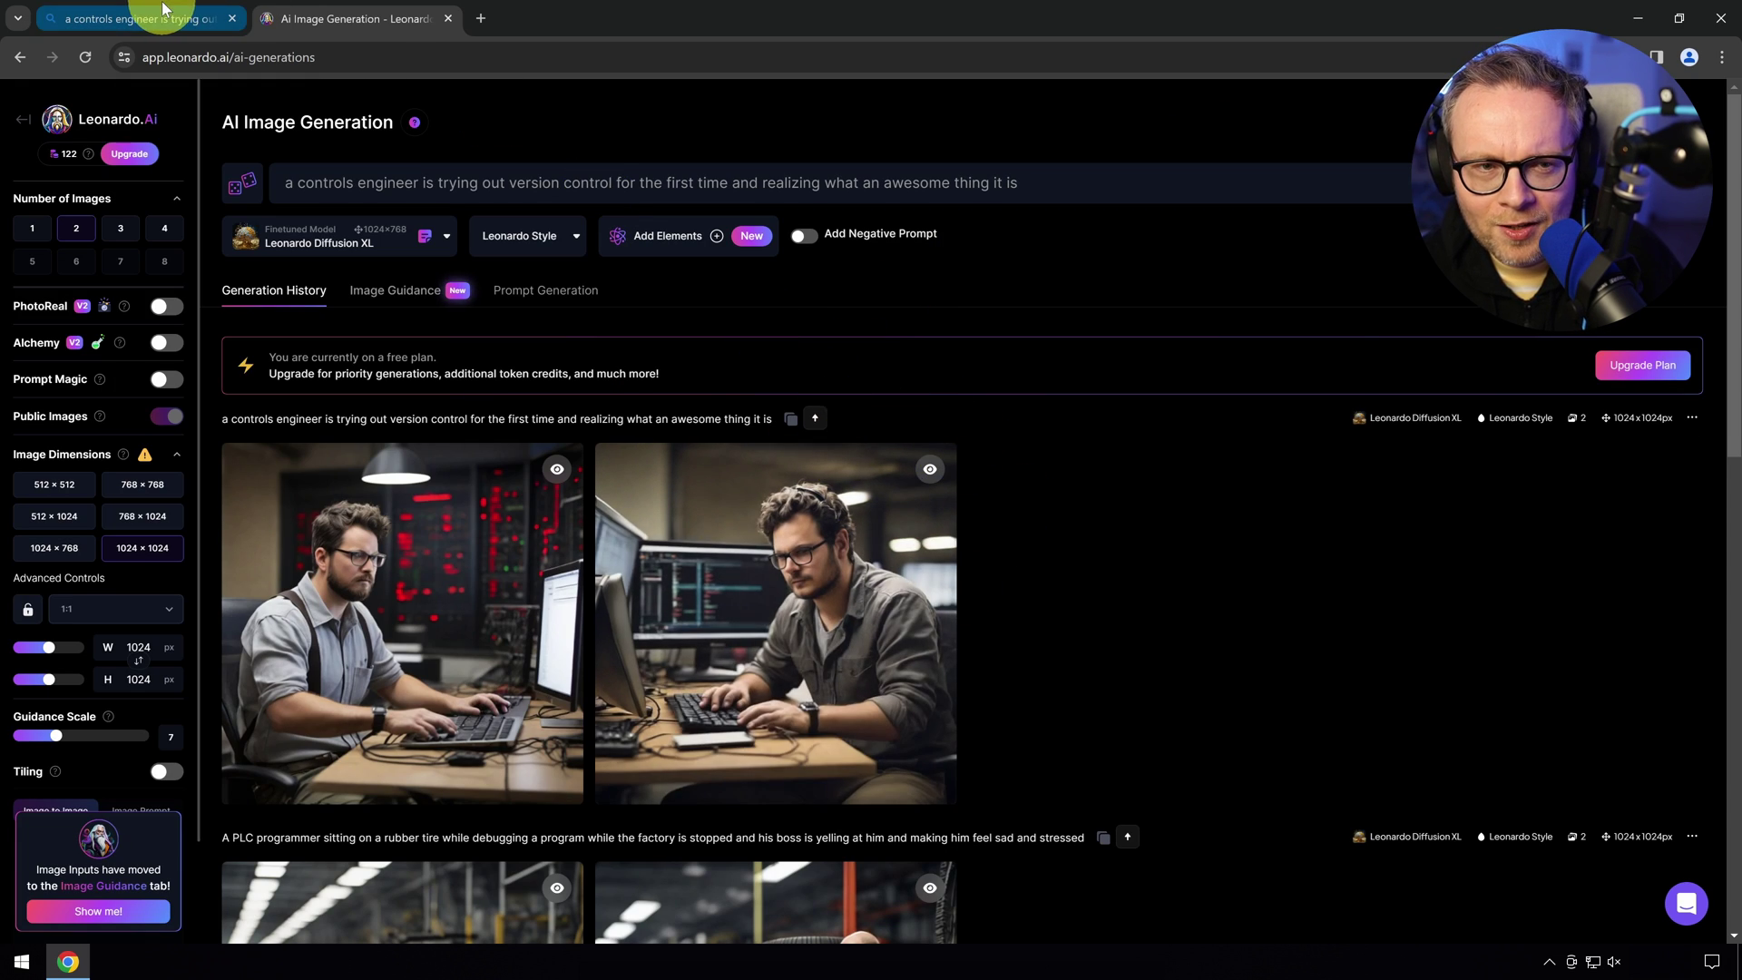
{"action": "left_click", "coordinate": [138, 18]}
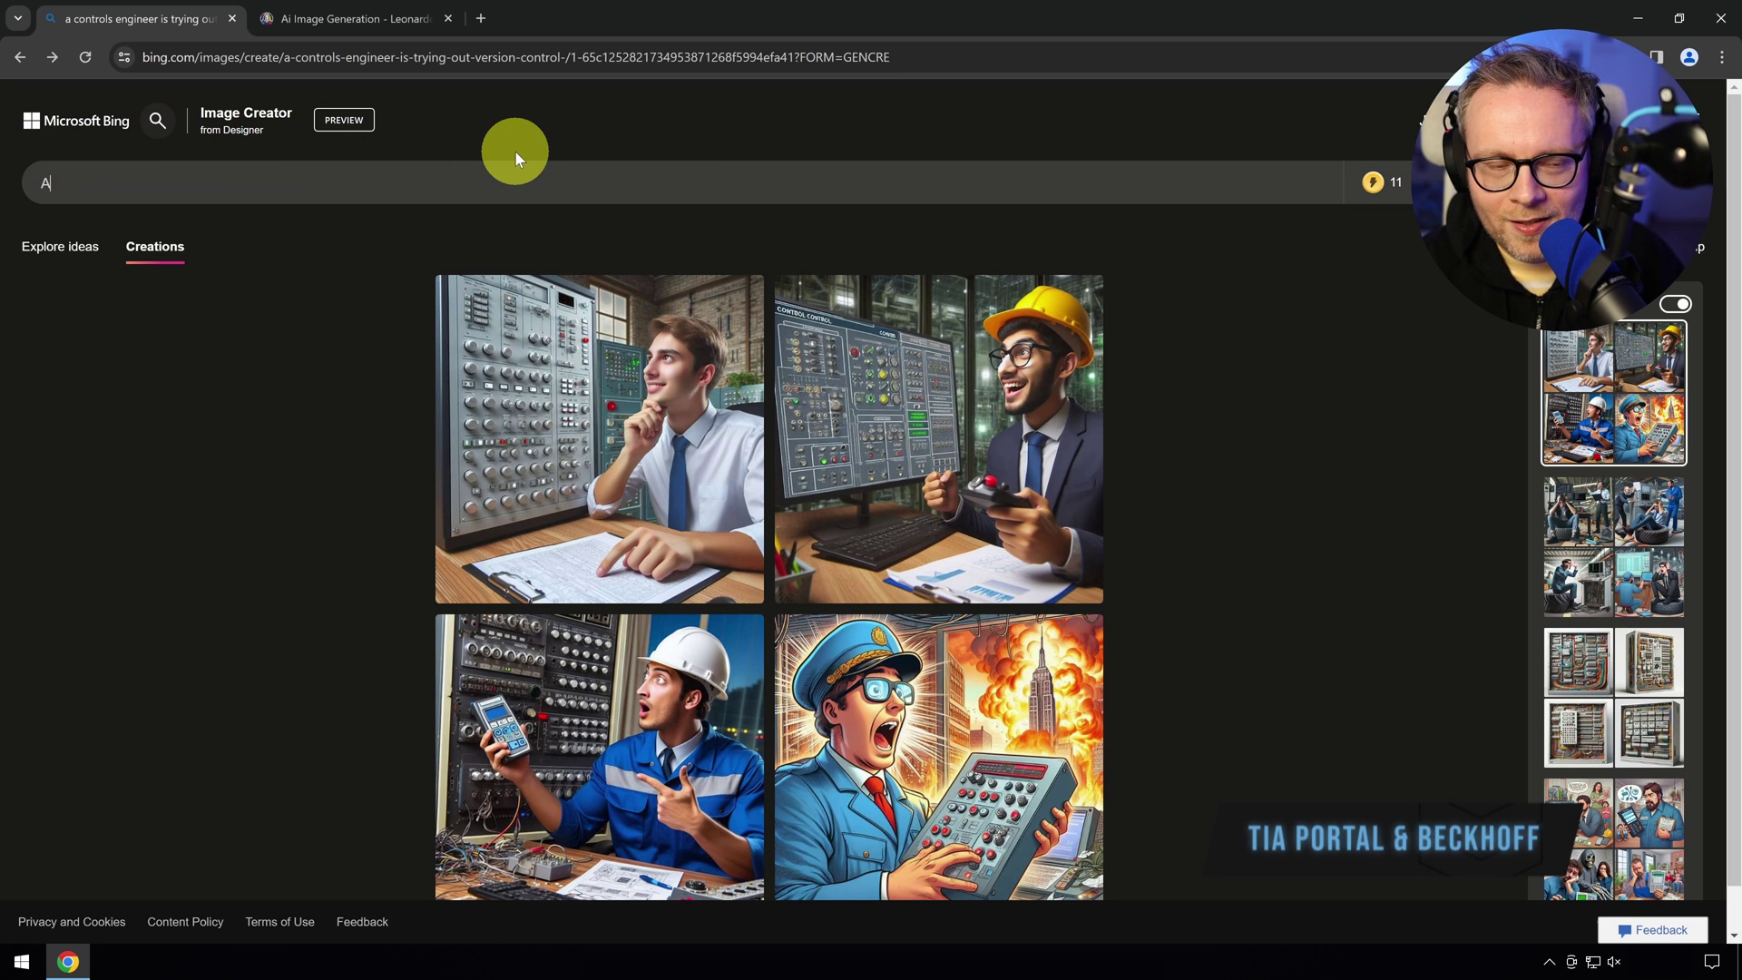
Enter the sad Siemens TIA Portal programmer wishing for Beckhoff TwinCAT prompt, fixing 'TwinCAT', and generate
{"action": "type", "text": " sad Siemens T"}
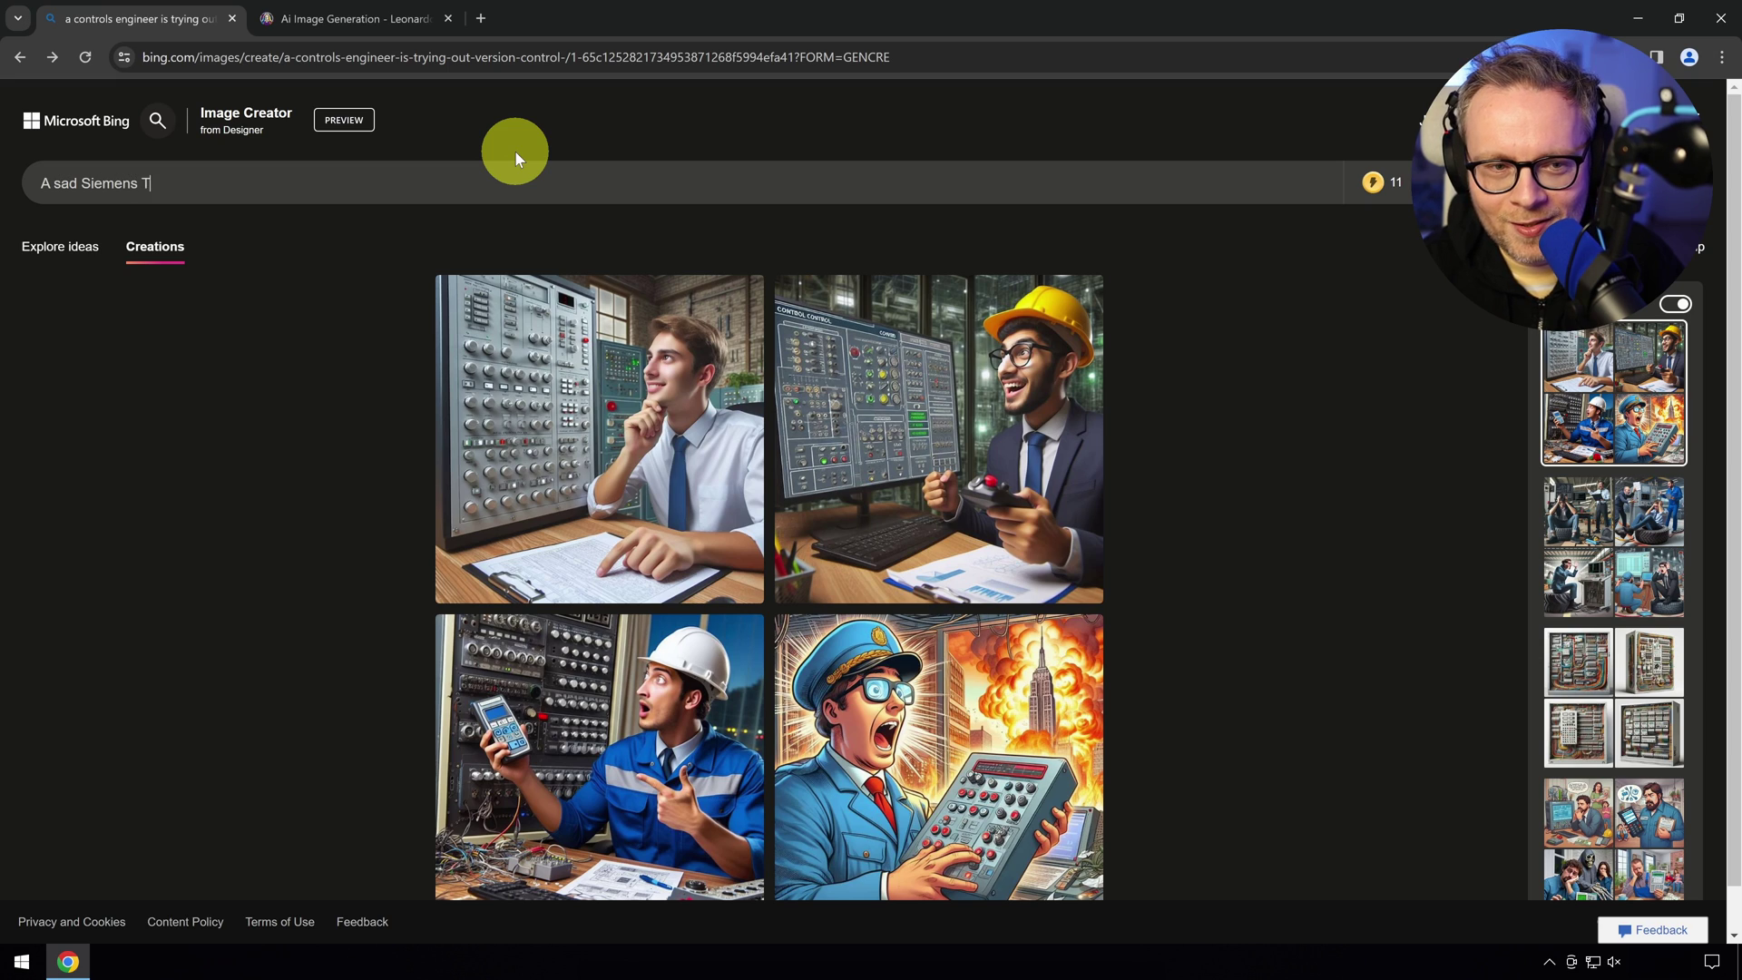
{"action": "type", "text": "IA Portal programmer "}
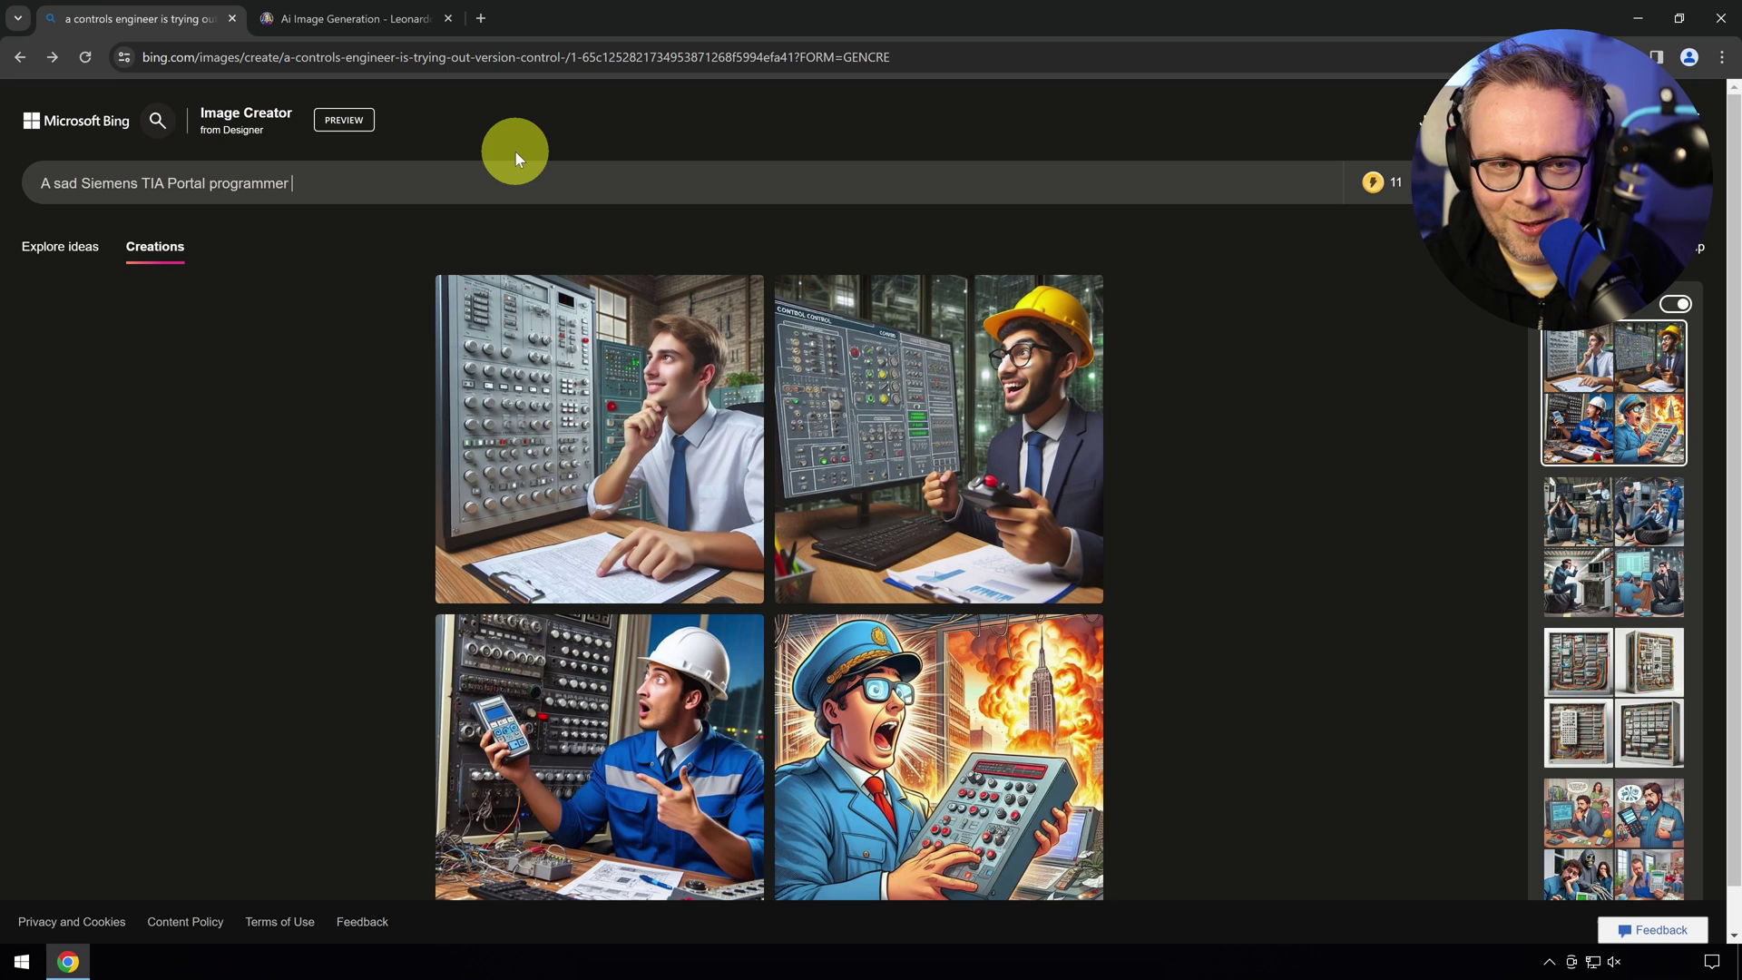
{"action": "type", "text": "that is wishing he was using "}
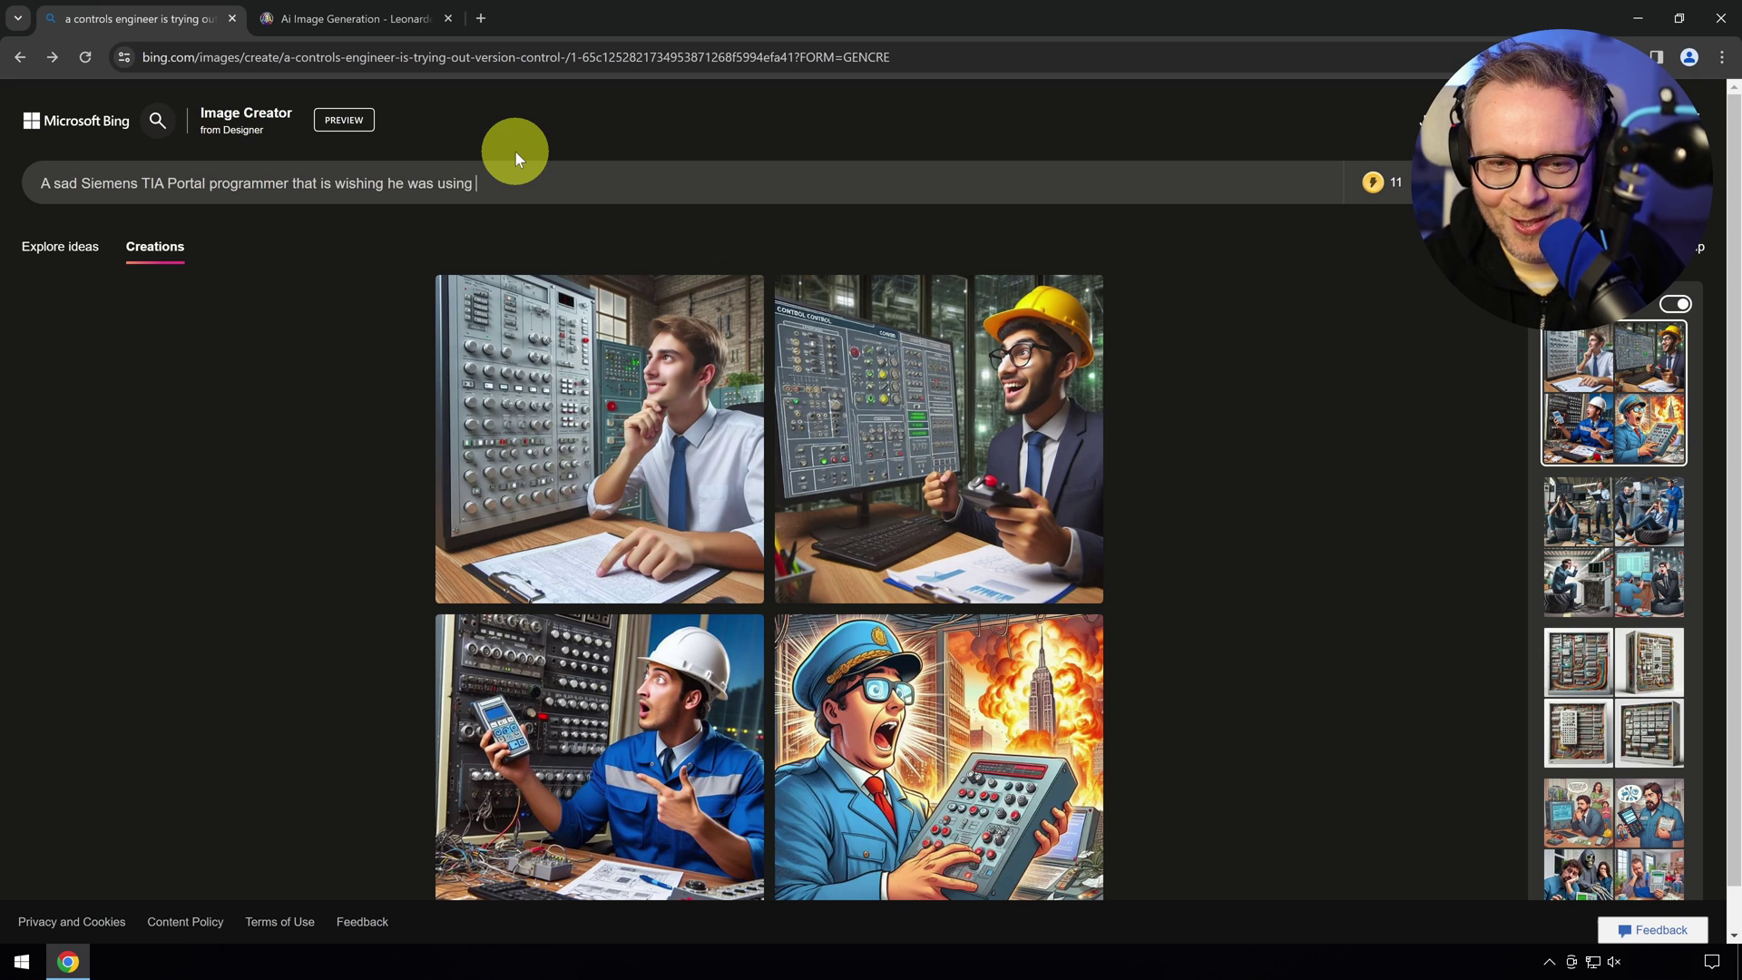
{"action": "type", "text": "Beckhoff TwincAT instead"}
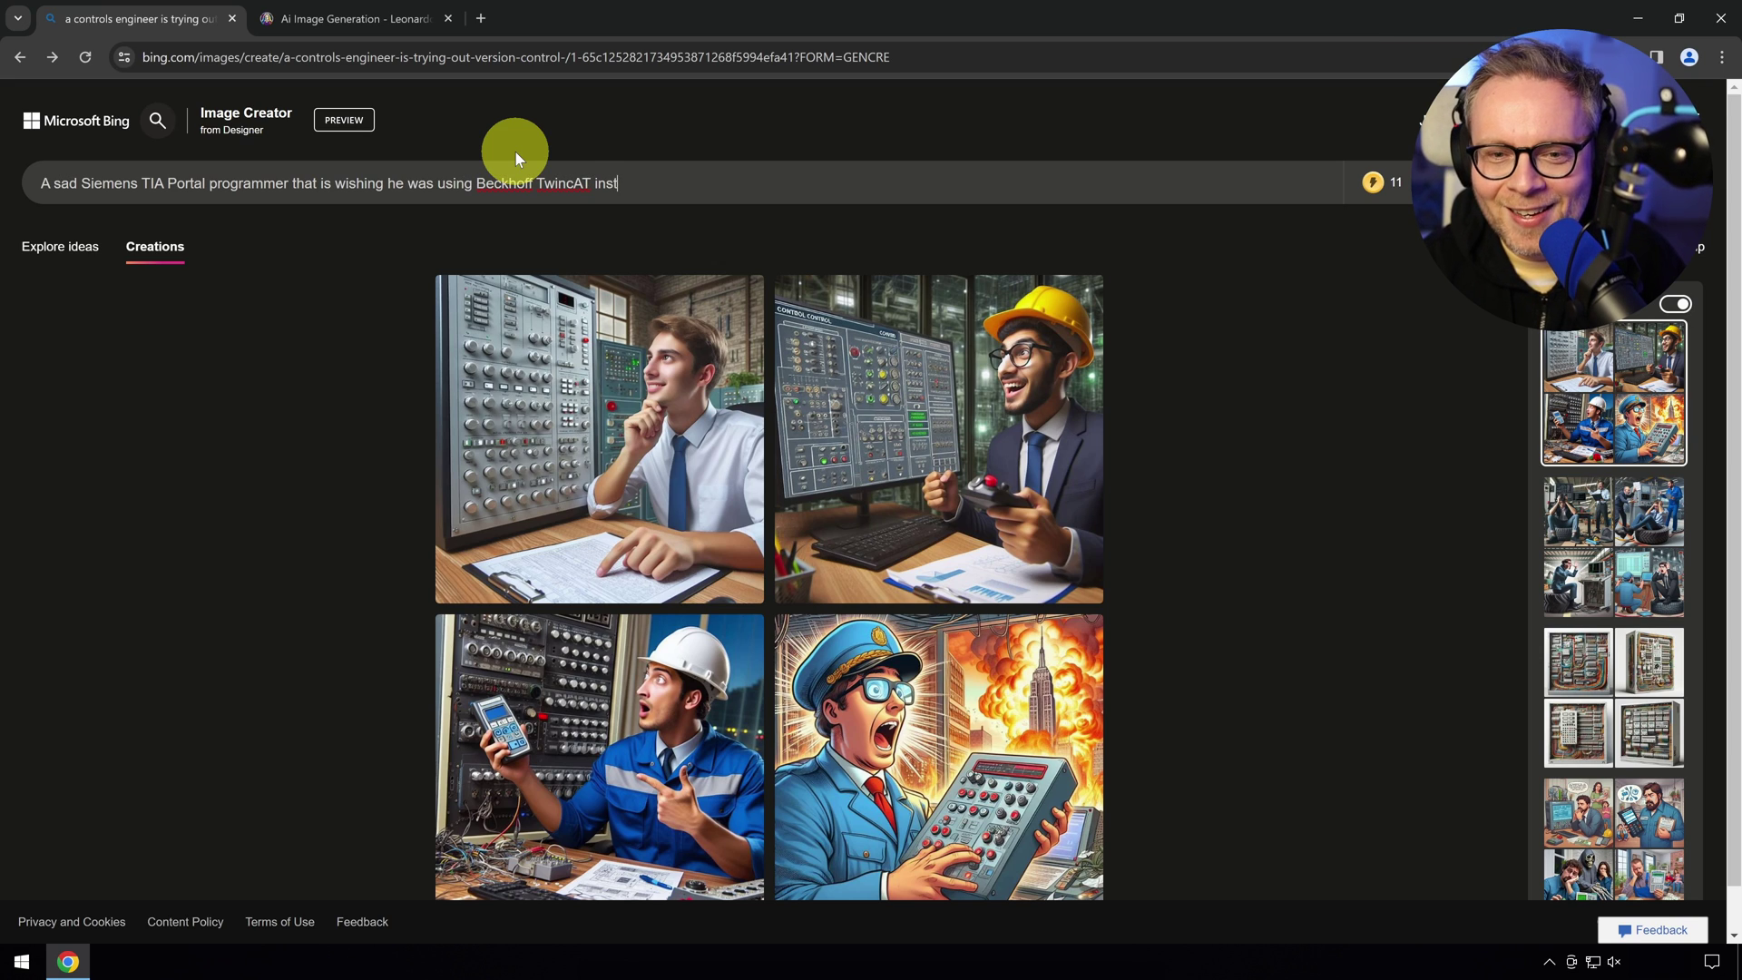
{"action": "key", "text": "Left"}
{"action": "key", "text": "Left"}
{"action": "key", "text": "Left"}
{"action": "key", "text": "Left"}
{"action": "key", "text": "Left"}
{"action": "key", "text": "Left"}
{"action": "key", "text": "Left"}
{"action": "key", "text": "Left"}
{"action": "key", "text": "Left"}
{"action": "key", "text": "Left"}
{"action": "key", "text": "BackSpace"}
{"action": "type", "text": "C"}
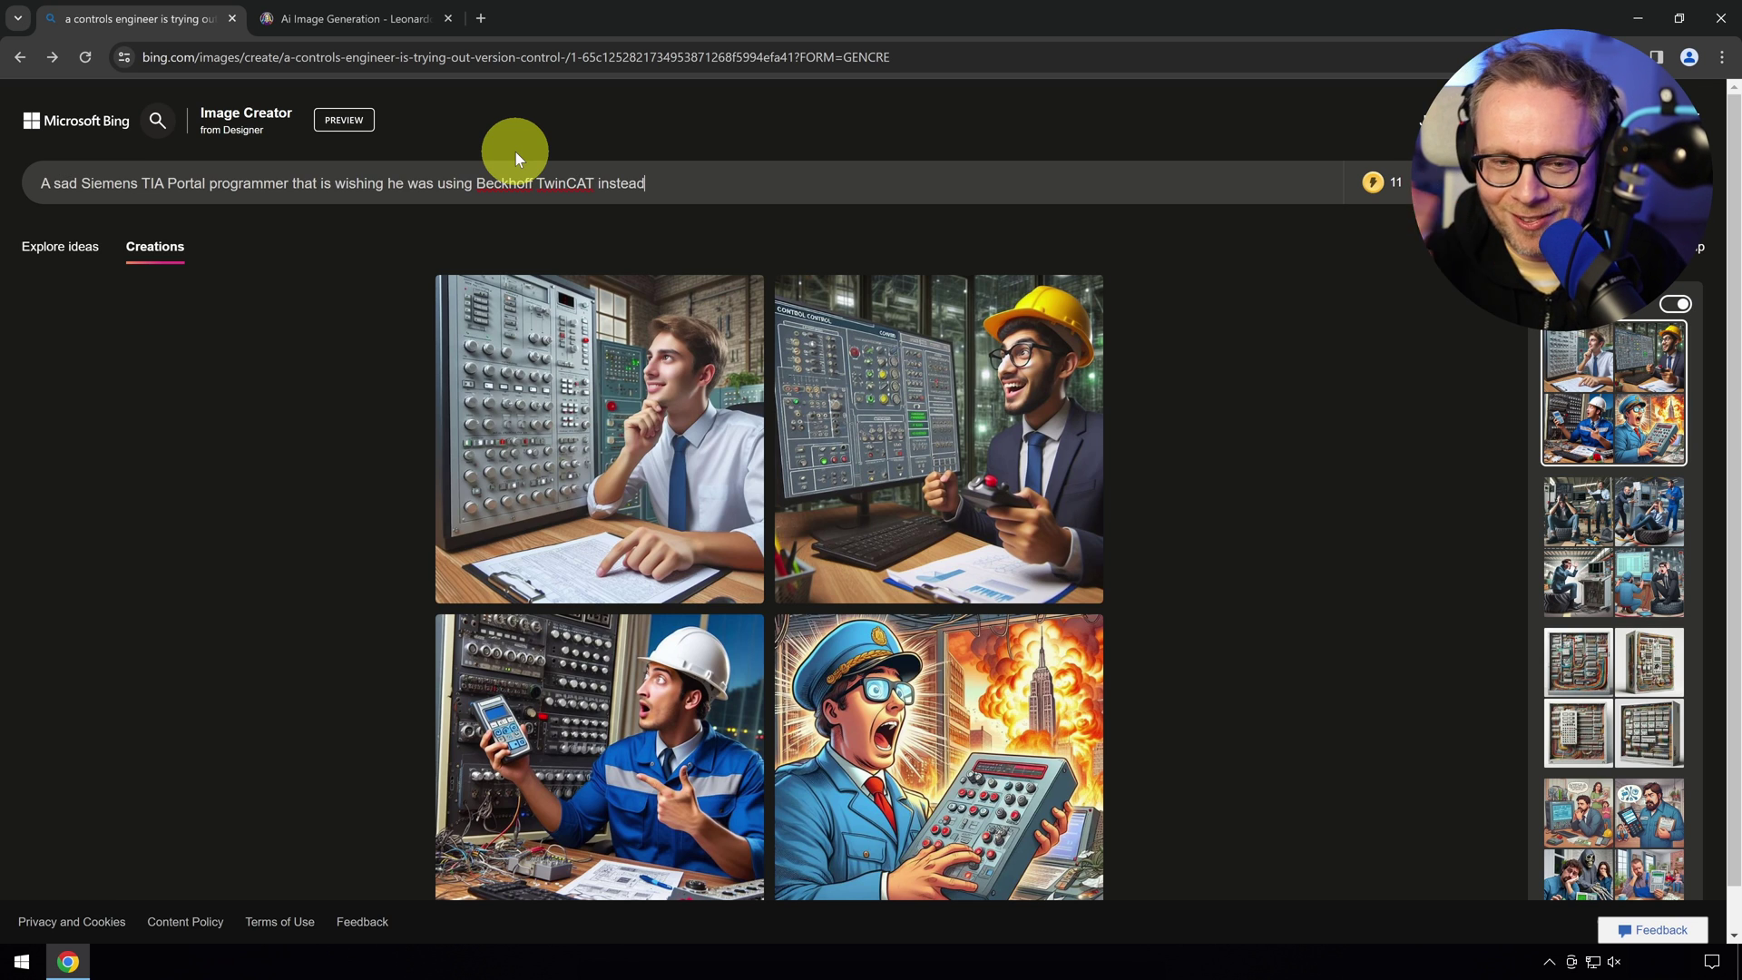
{"action": "key", "text": "ctrl+a"}
{"action": "key", "text": "ctrl+c"}
{"action": "key", "text": "Return"}
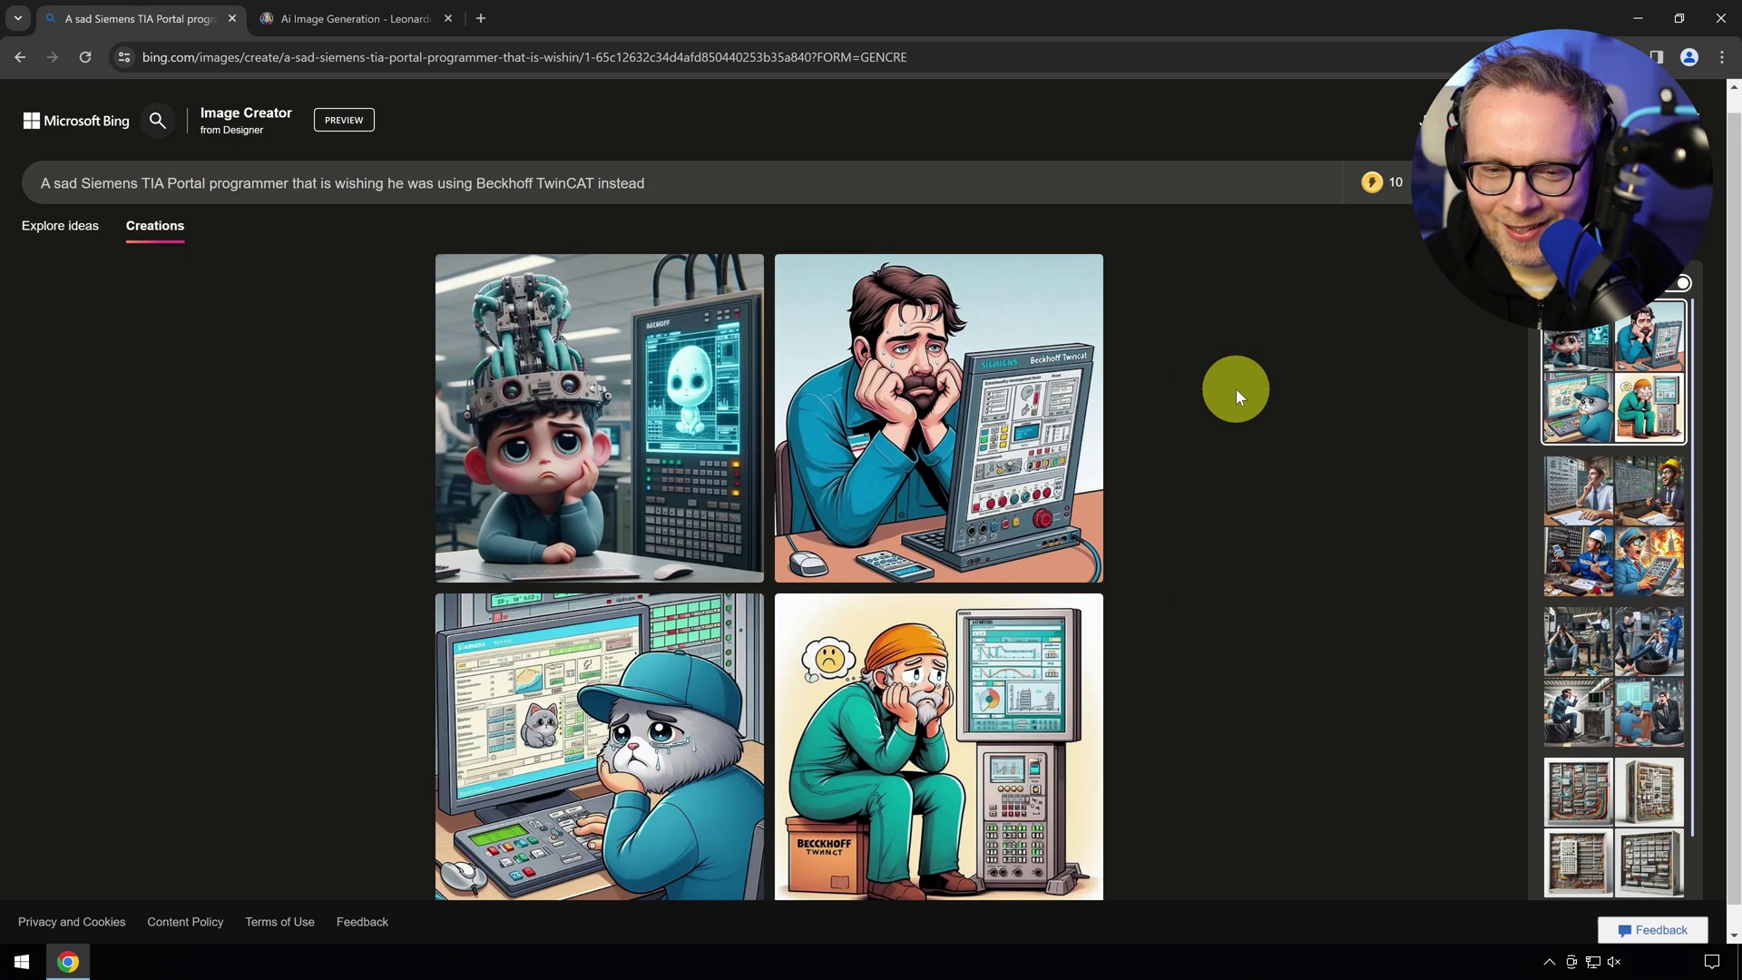
{"action": "scroll", "coordinate": [1236, 389], "scroll_direction": "down", "scroll_amount": 1}
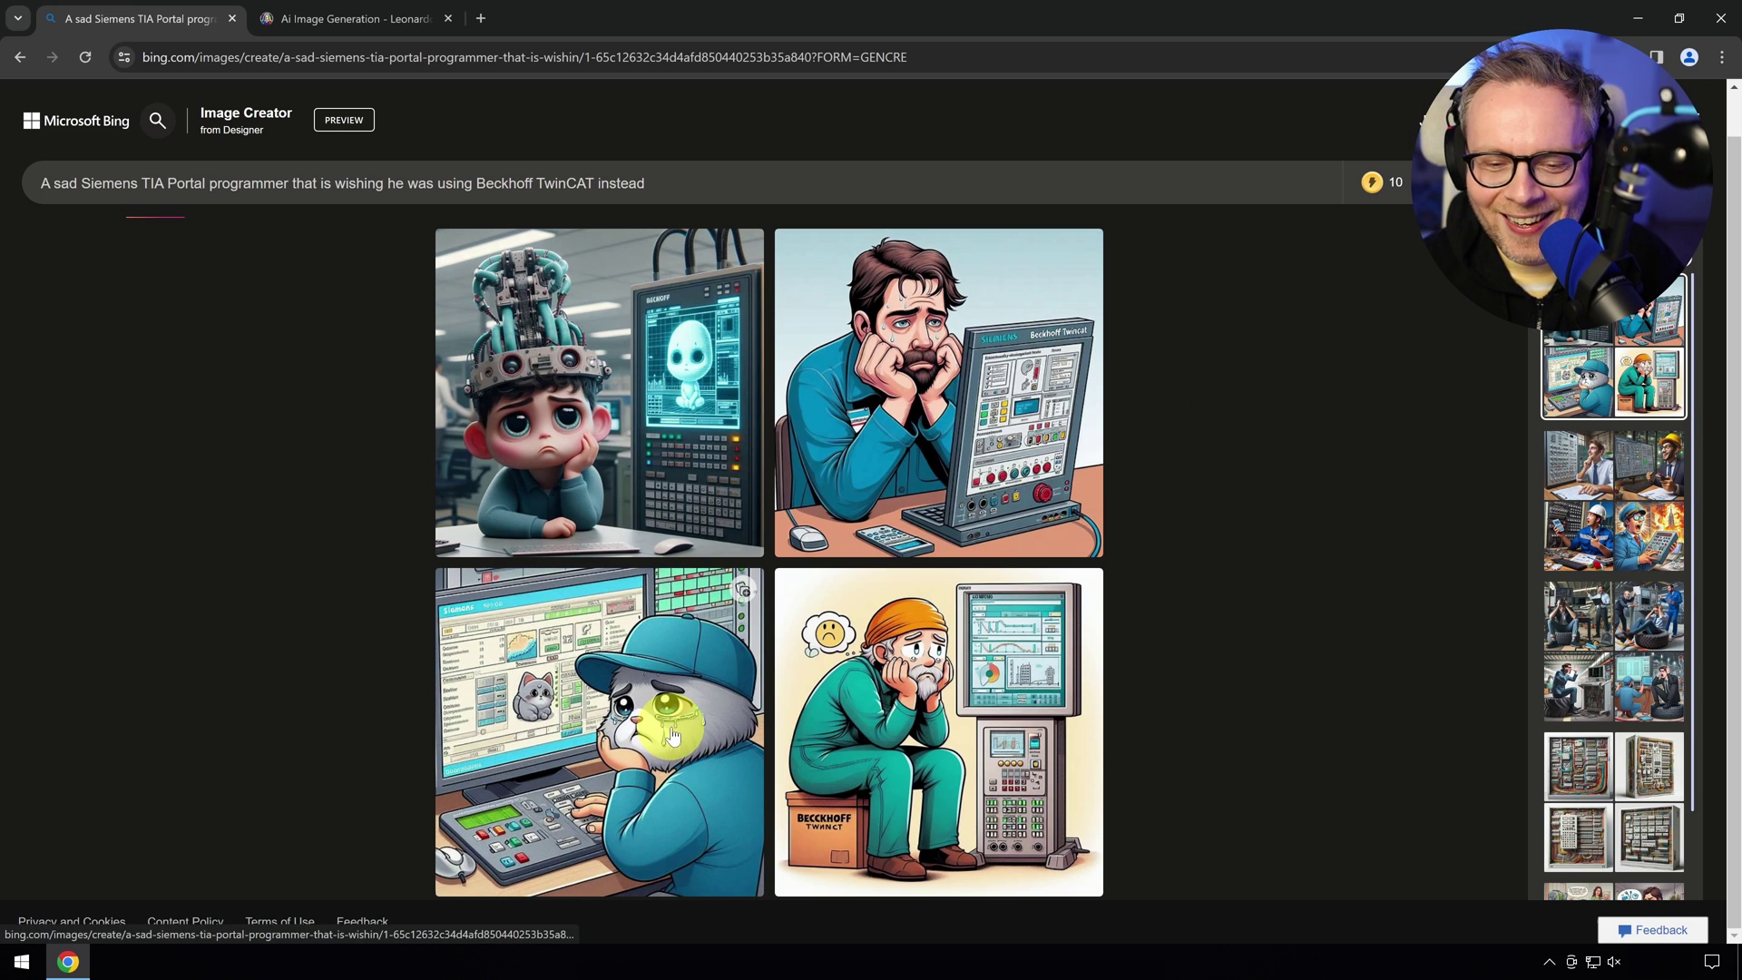
Open the weary bearded programmer image full size, then select Leonardo.Ai's old prompt for replacing
{"action": "double_click", "coordinate": [564, 185]}
{"action": "key", "text": "Left"}
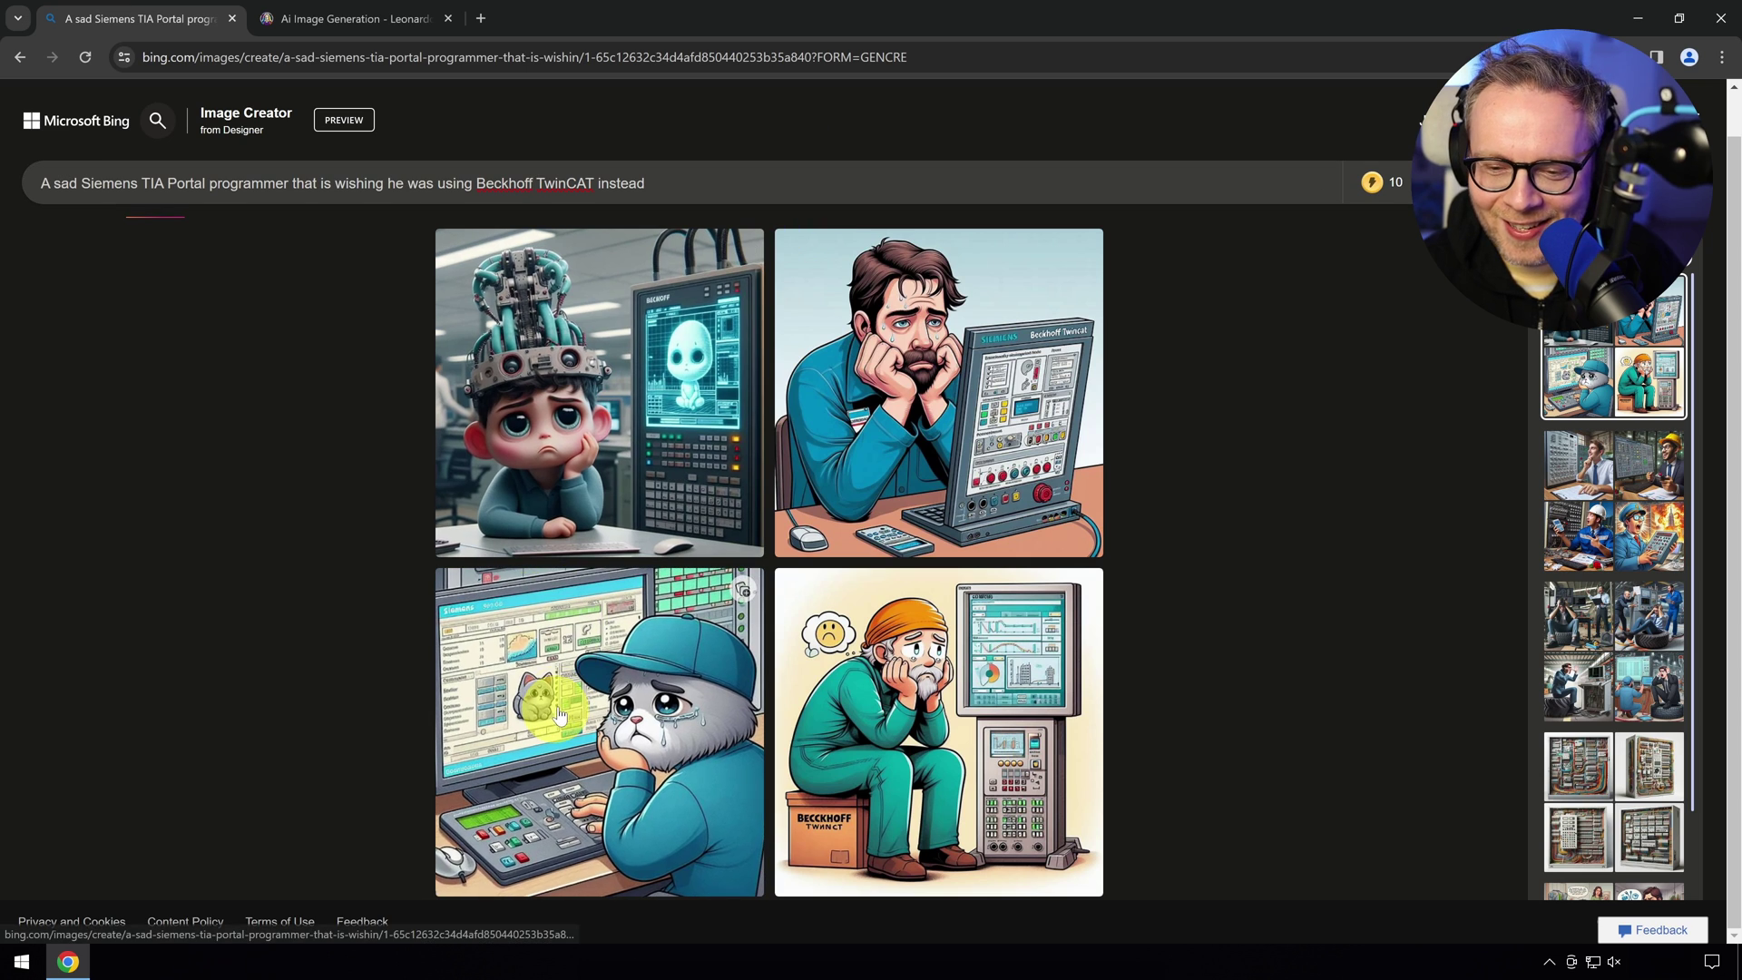
{"action": "left_click", "coordinate": [967, 342]}
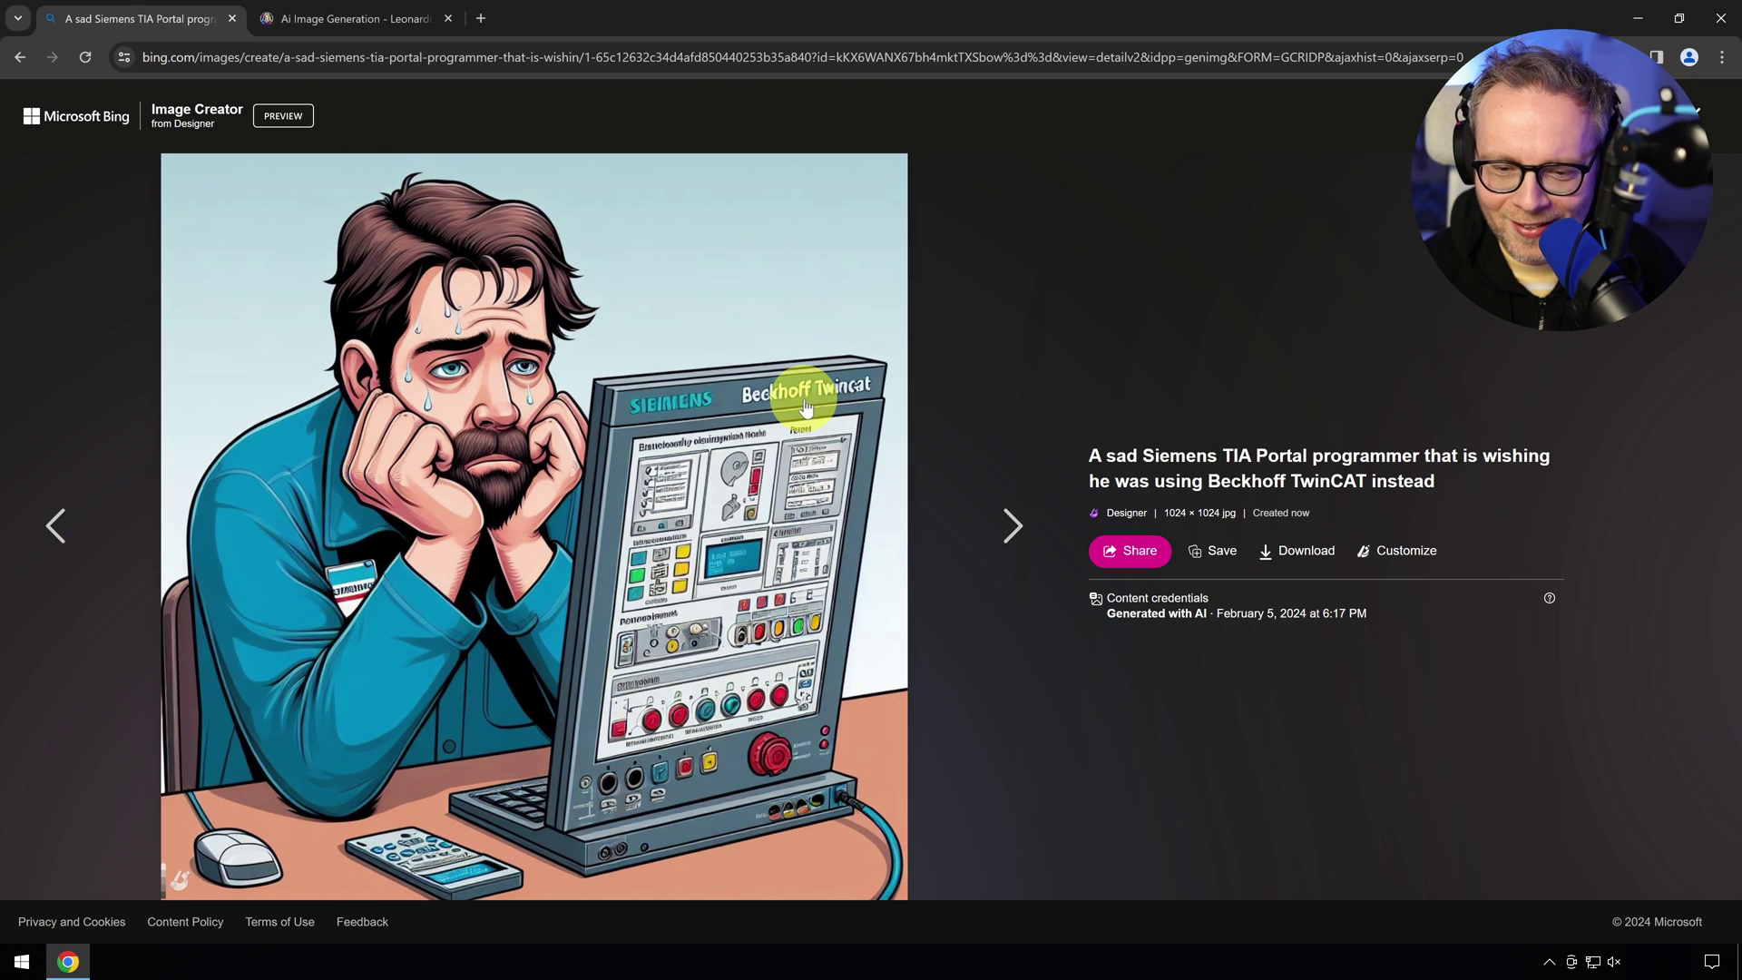
{"action": "key", "text": "ctrl+Tab"}
{"action": "triple_click", "coordinate": [1315, 187]}
Paste the Siemens/Beckhoff prompt into Leonardo.Ai and view the first sad-man result enlarged
{"action": "key", "text": "ctrl+v"}
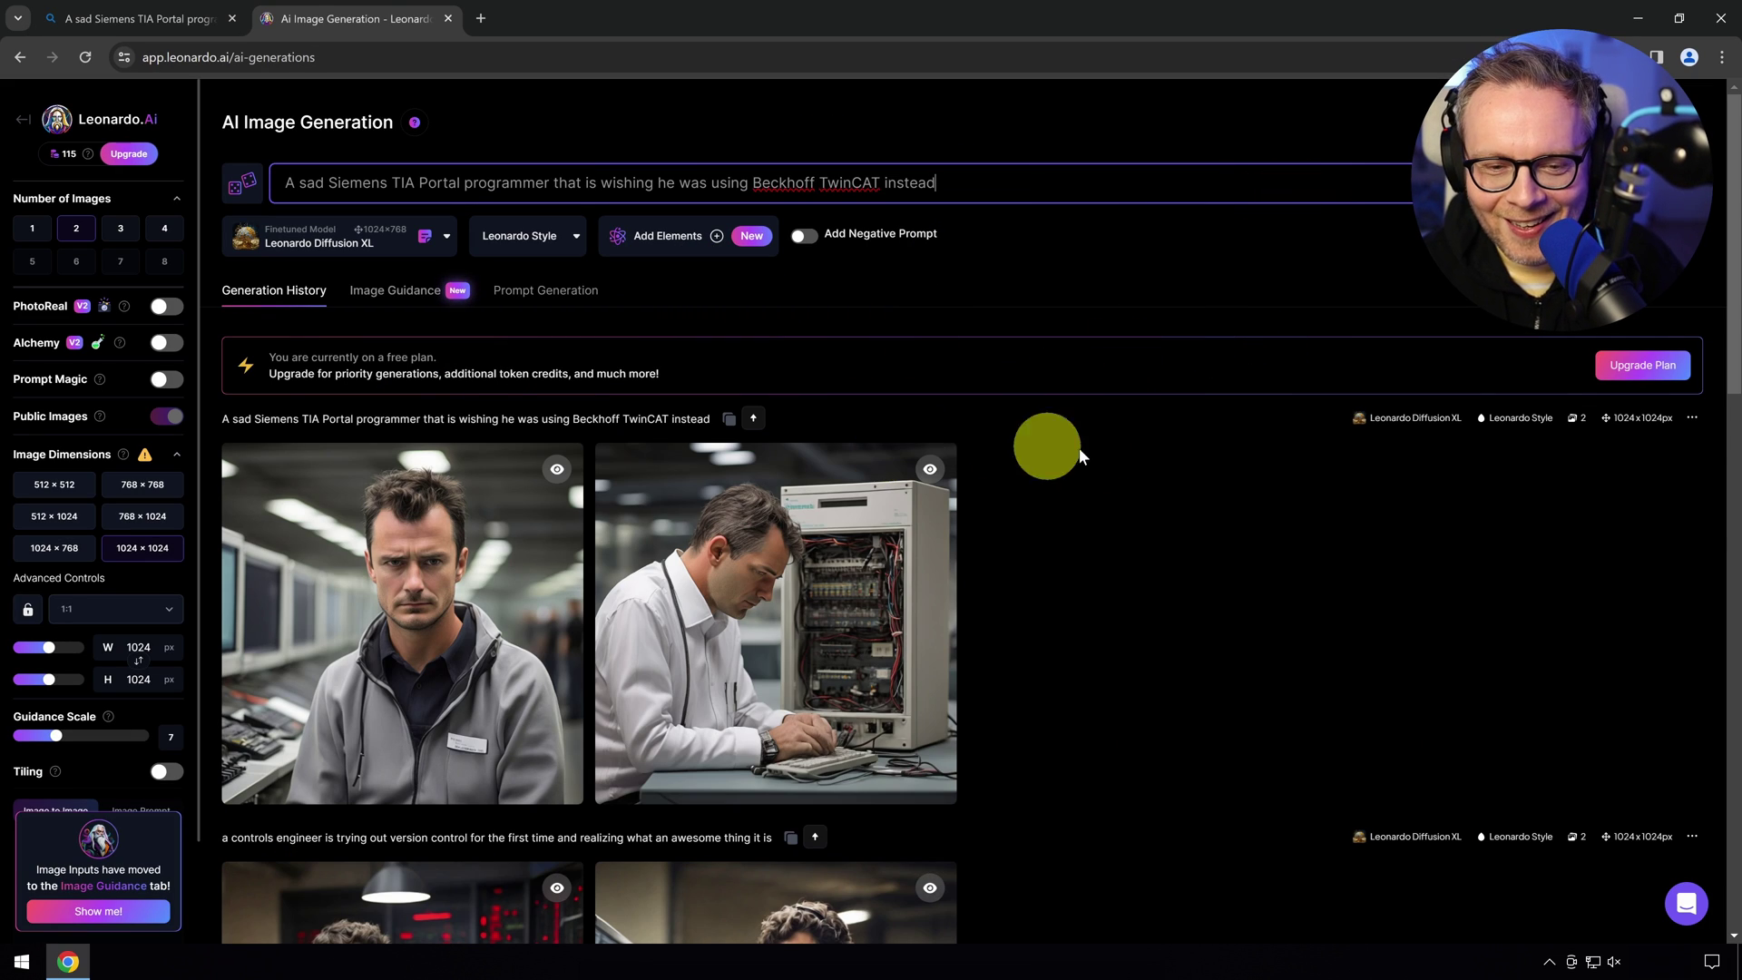
{"action": "scroll", "coordinate": [1211, 460], "scroll_direction": "down", "scroll_amount": 2}
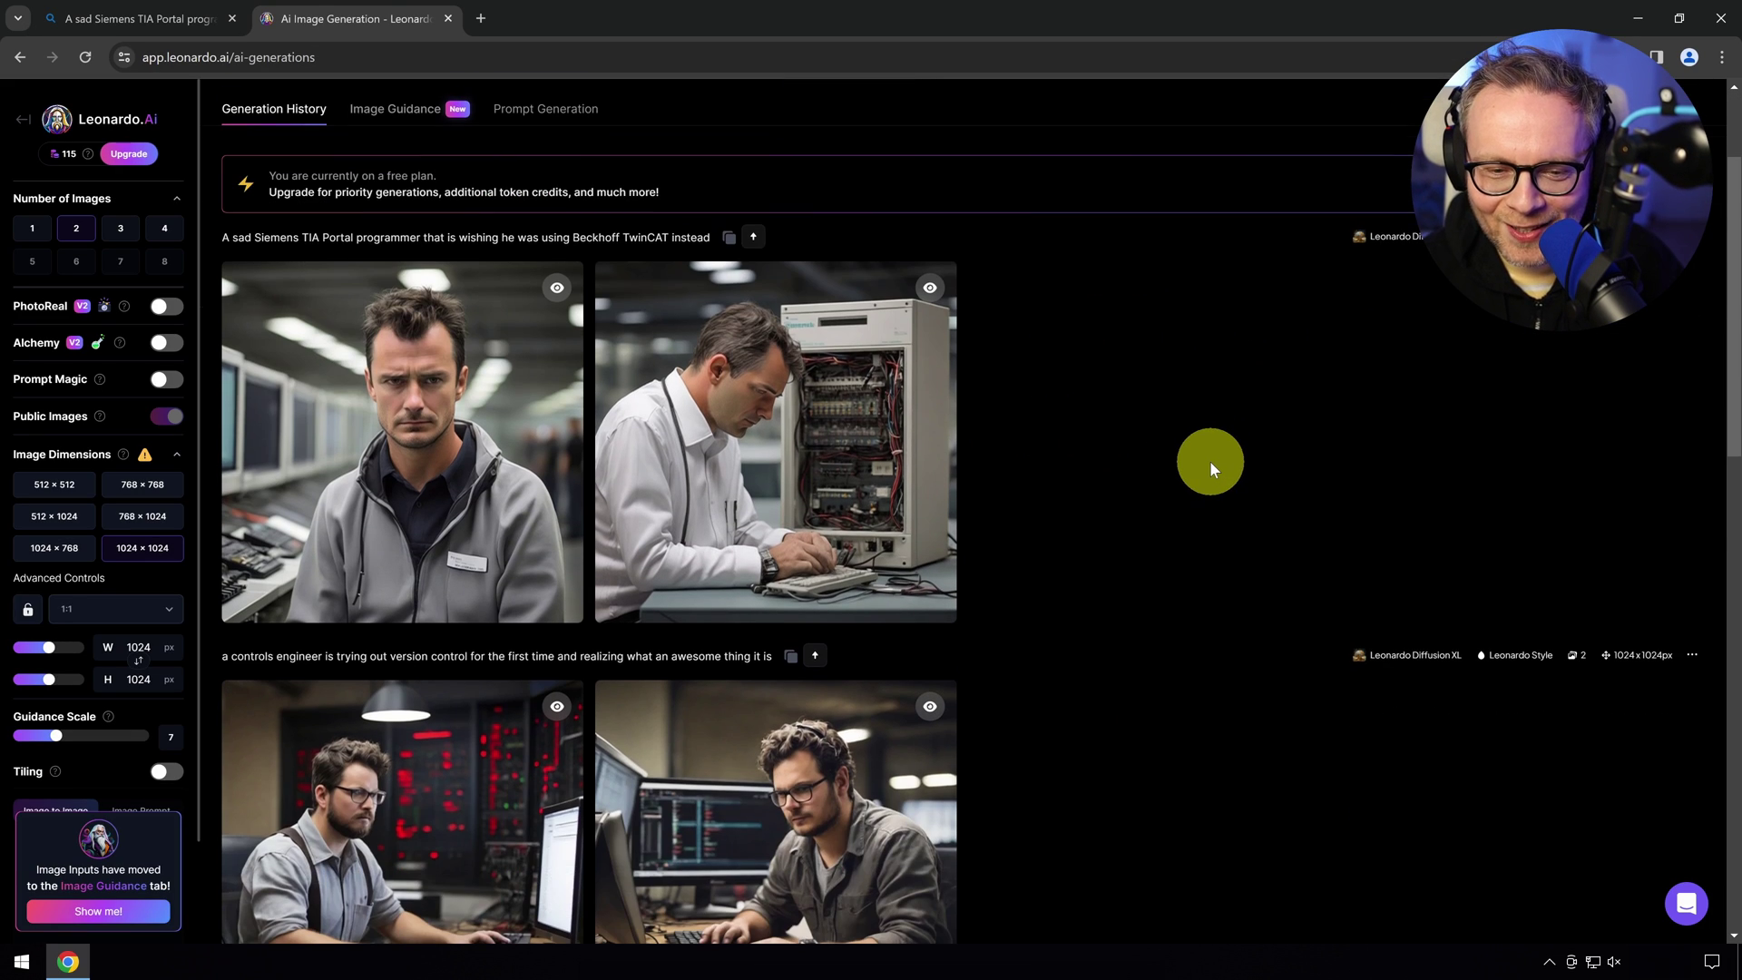
{"action": "scroll", "coordinate": [1210, 464], "scroll_direction": "up", "scroll_amount": 2}
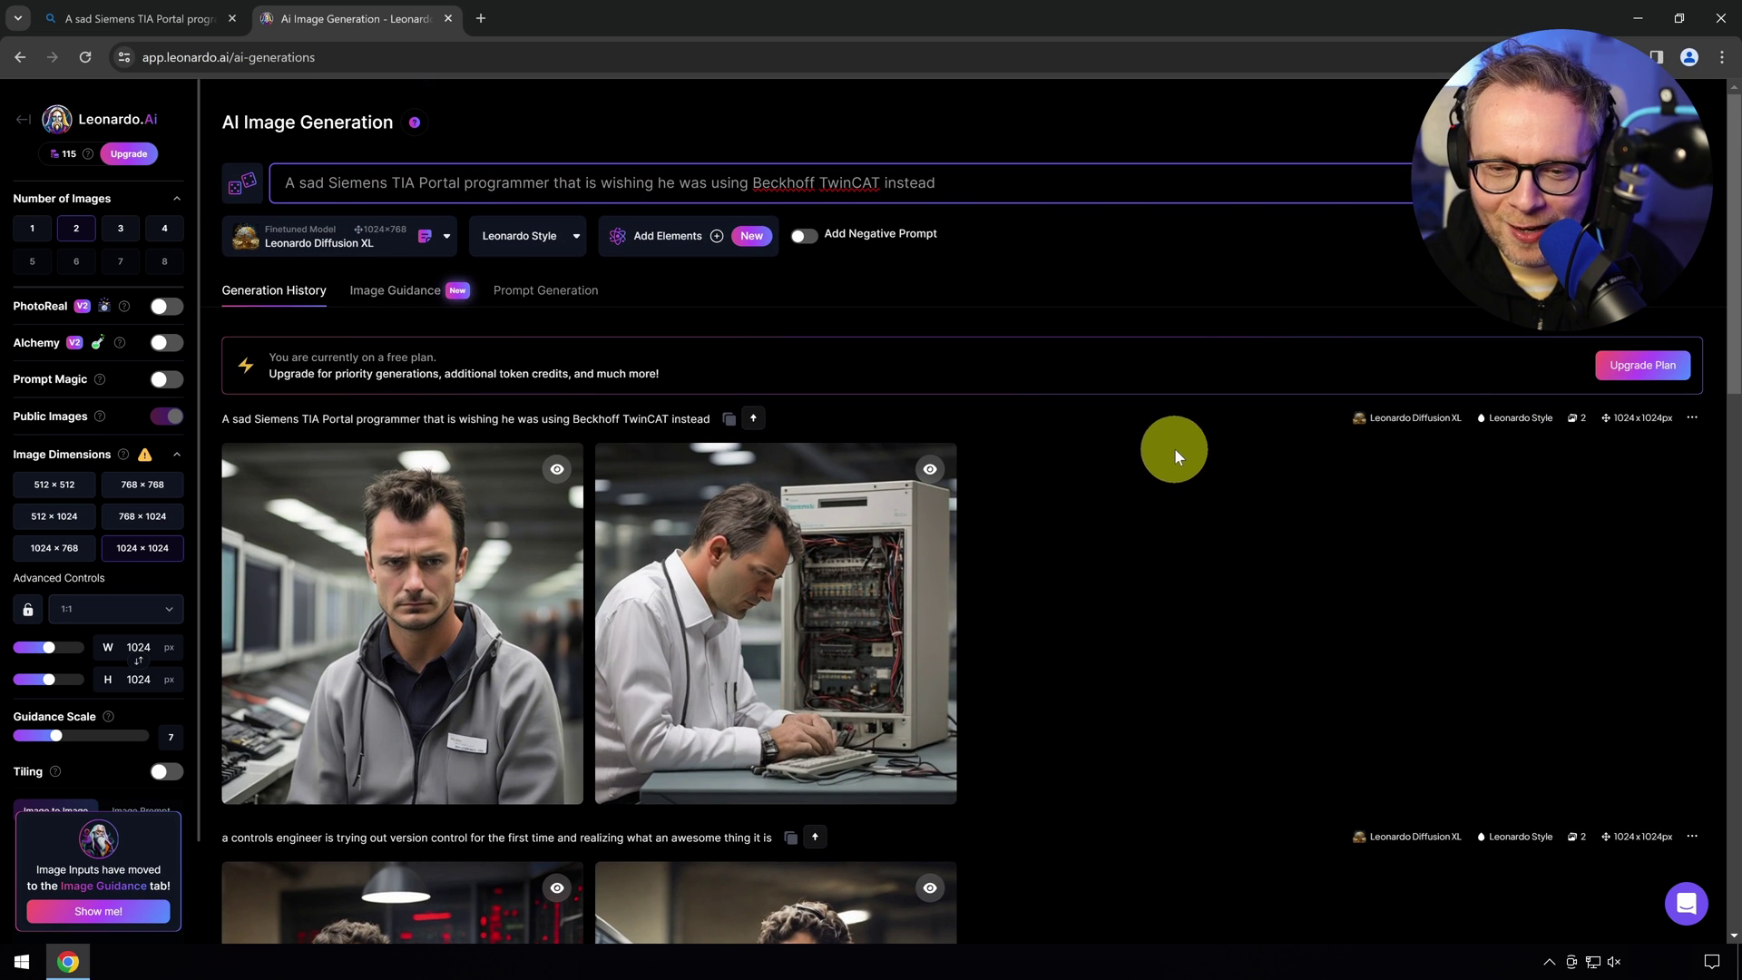
{"action": "left_click", "coordinate": [439, 568]}
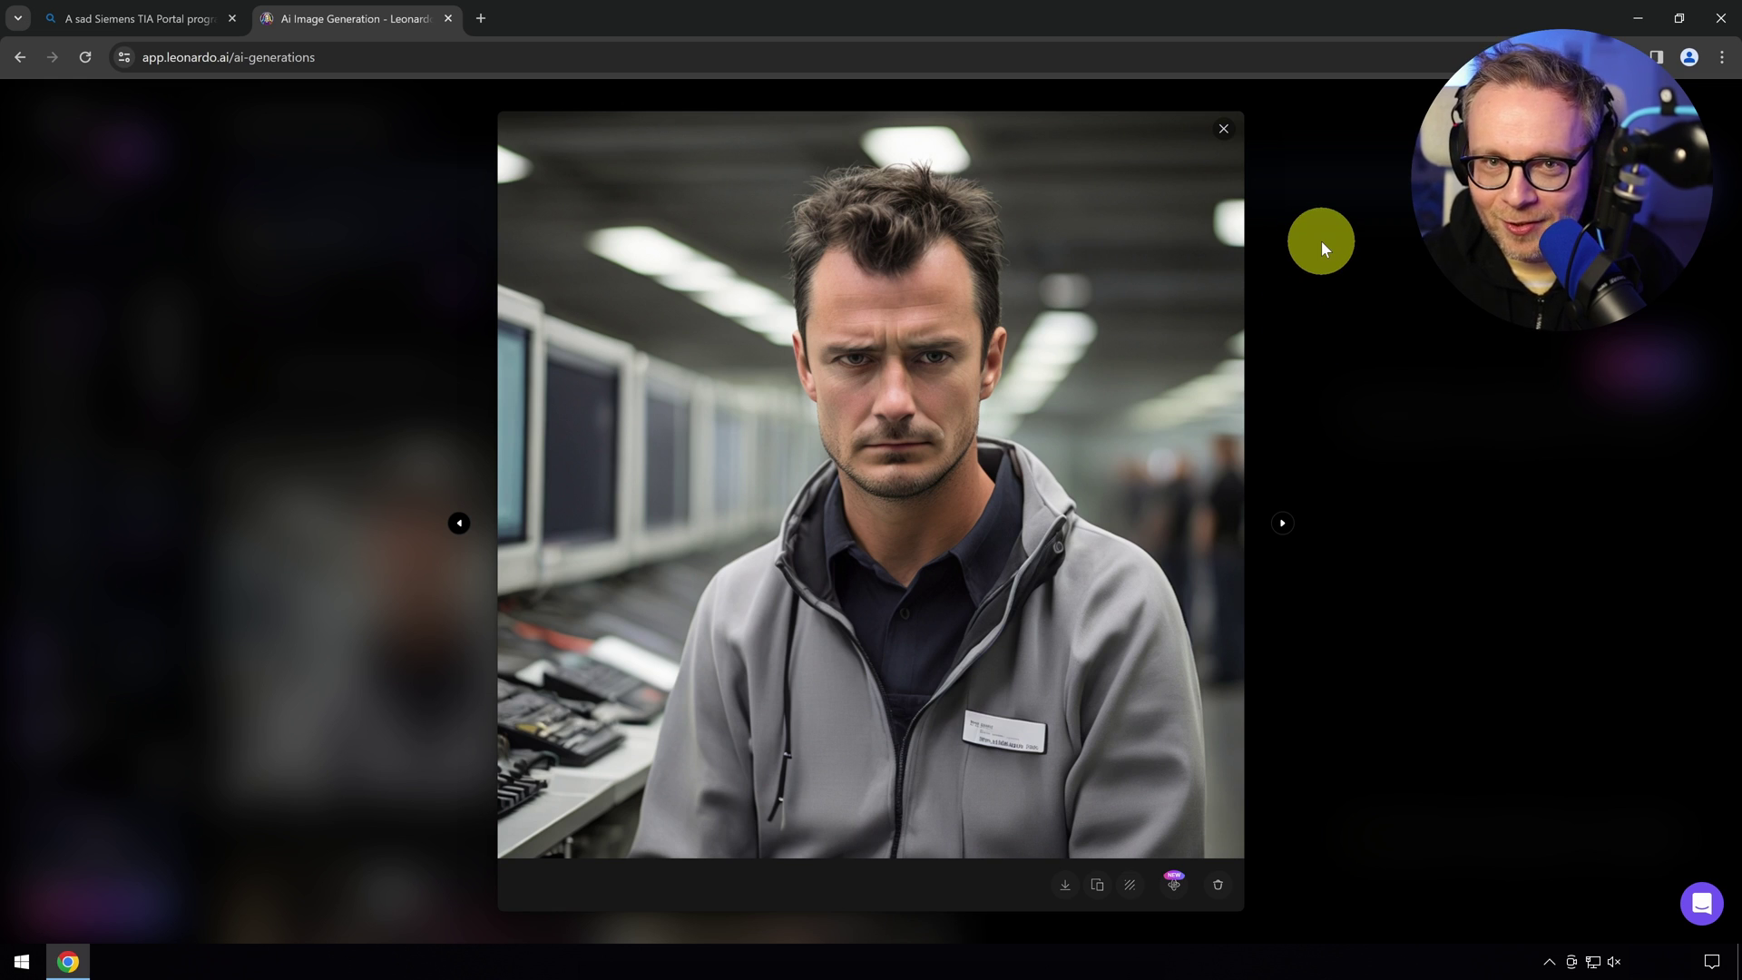
{"action": "left_click", "coordinate": [1278, 152]}
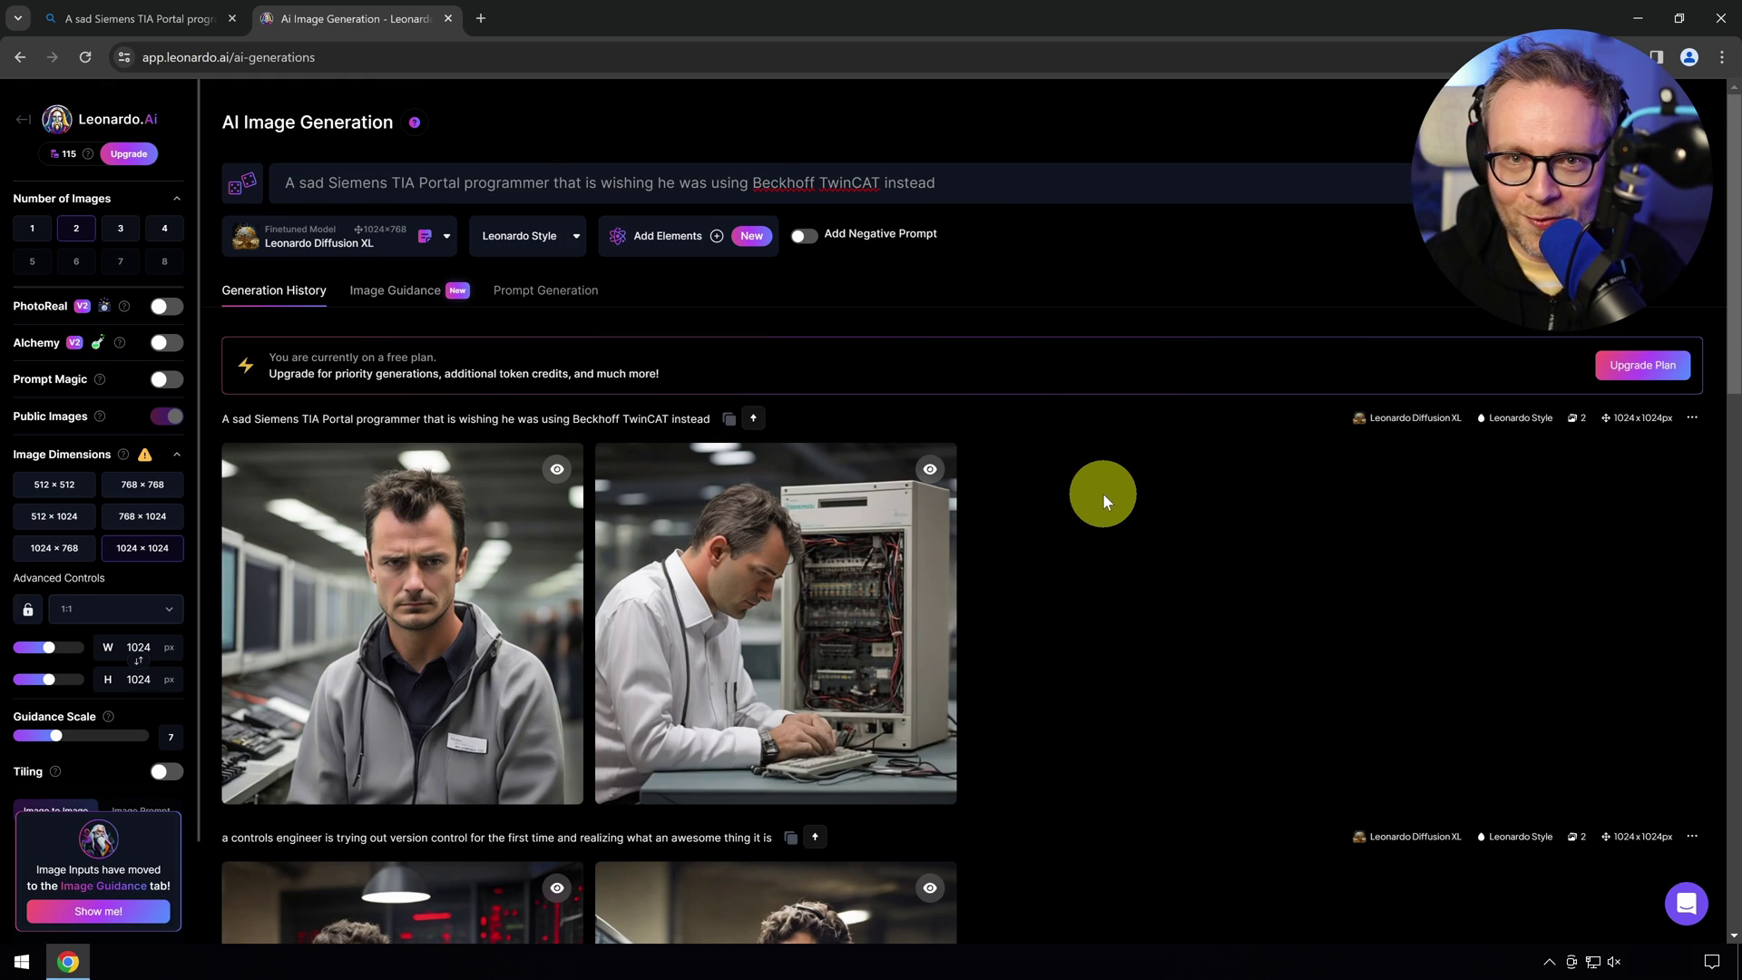
Compare against Bing's cartoon results, then enlarge the sad man in the grey jacket
{"action": "left_click", "coordinate": [199, 18]}
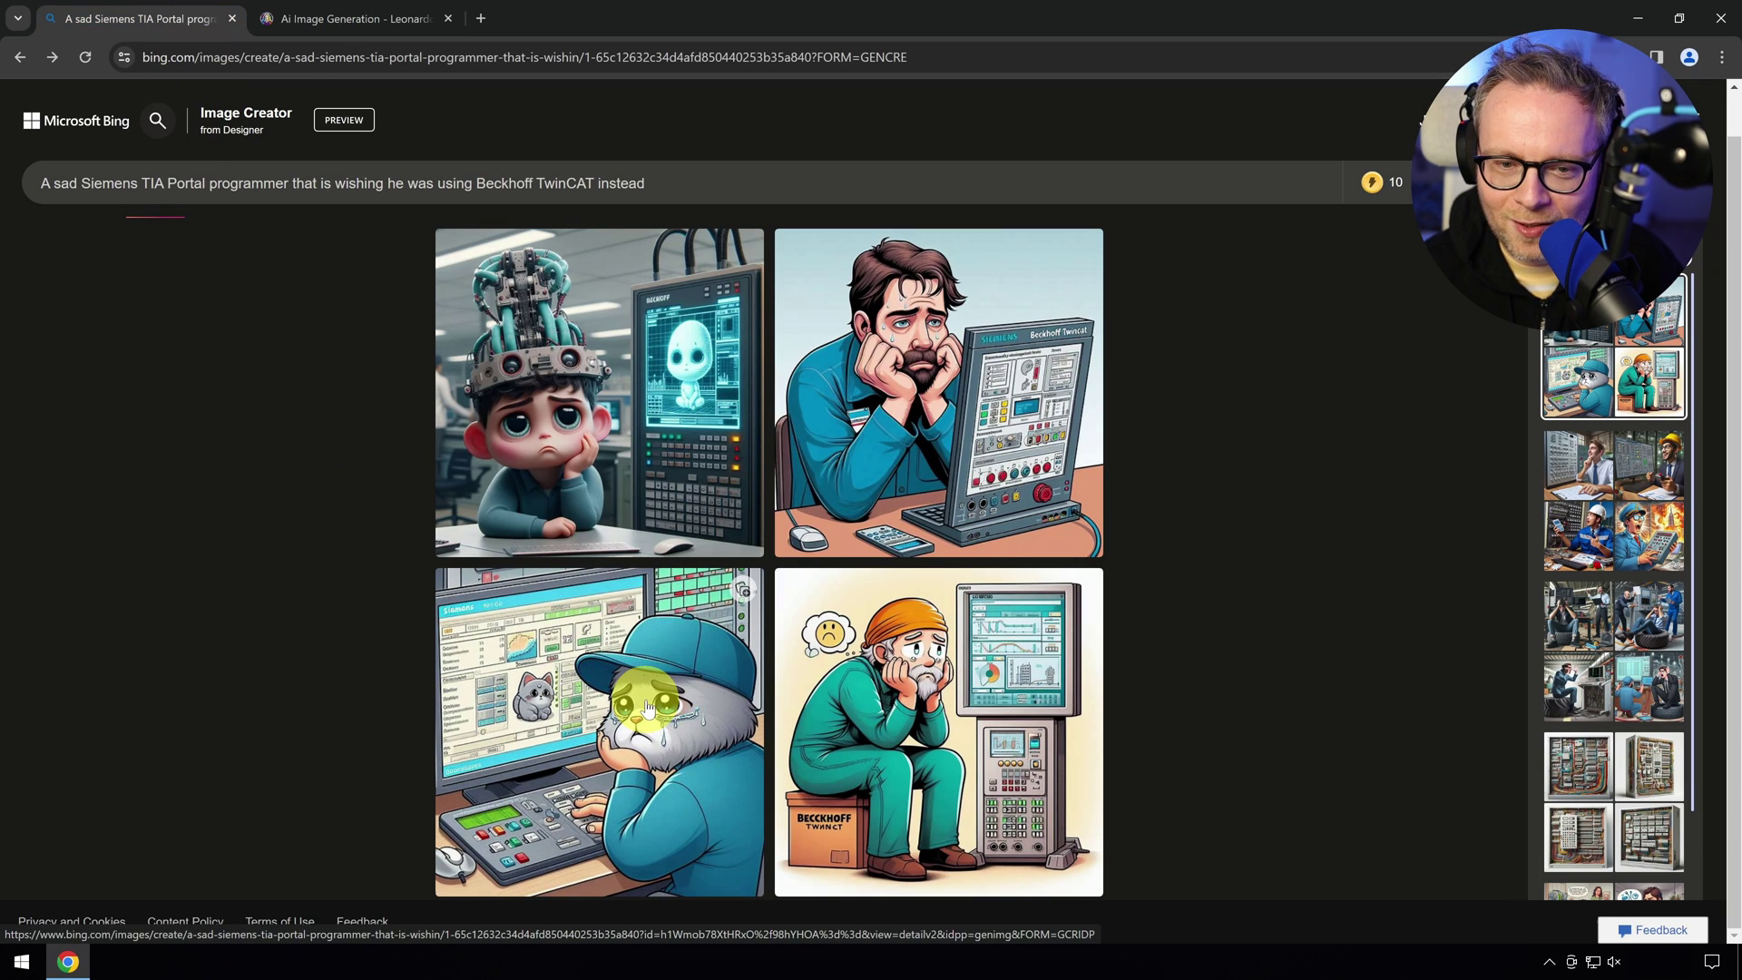
{"action": "left_click", "coordinate": [358, 18]}
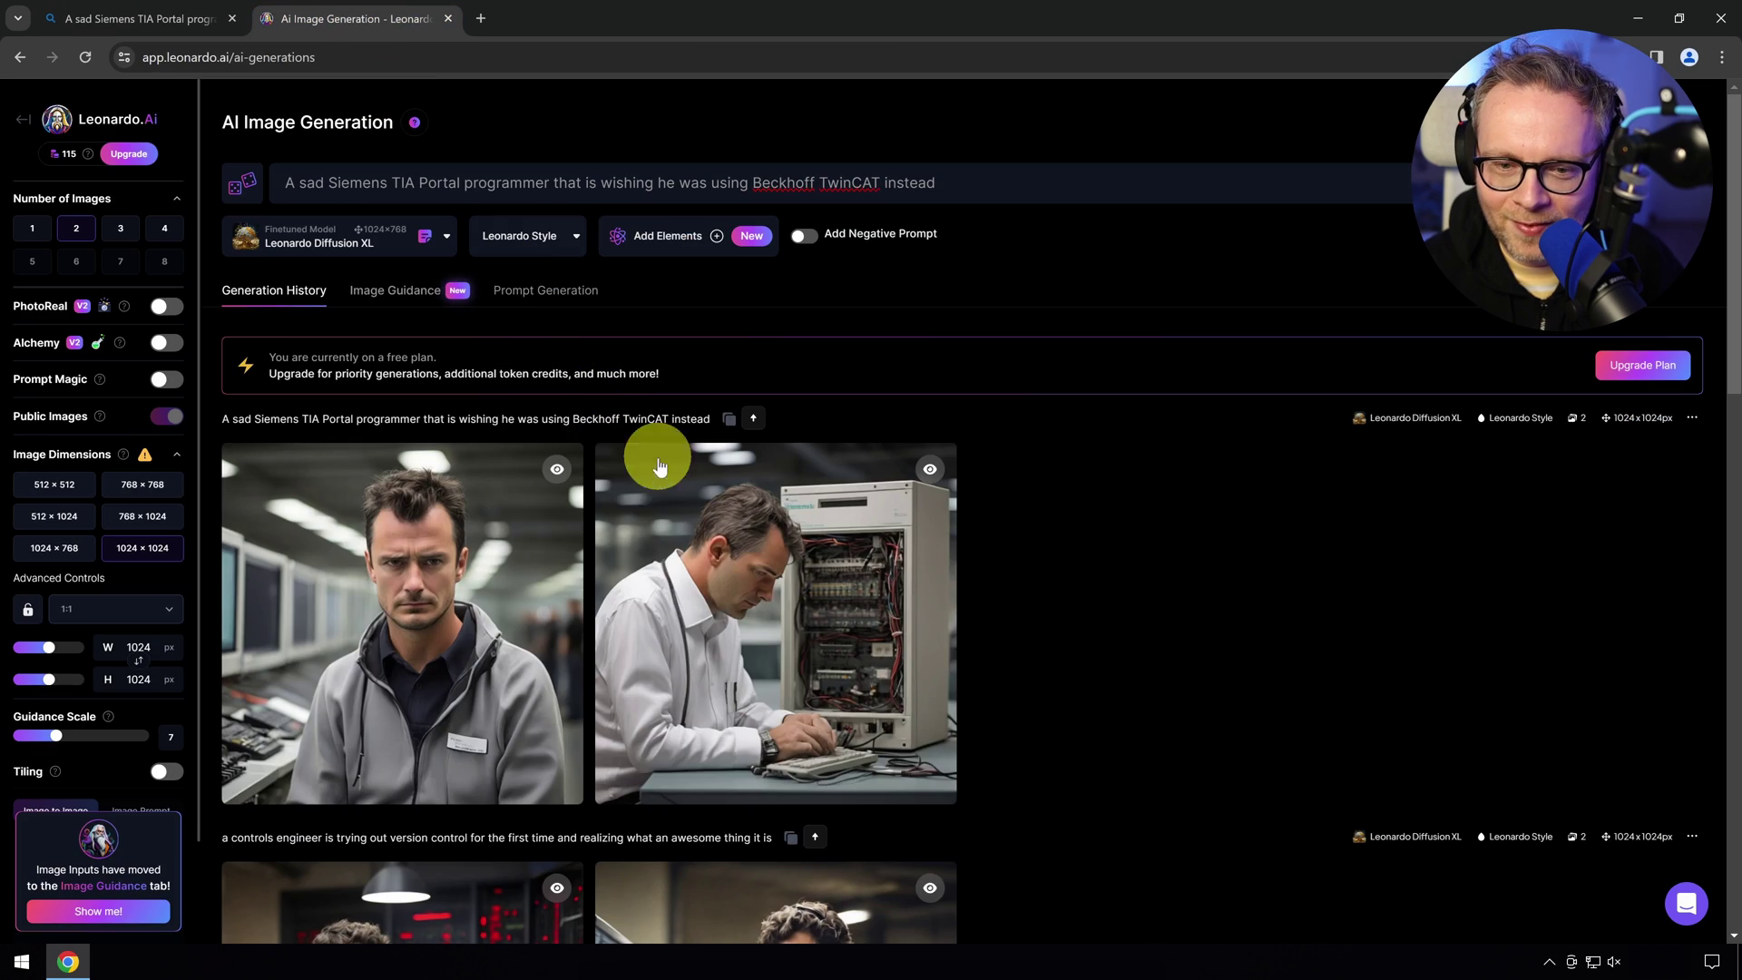
{"action": "left_click", "coordinate": [461, 617]}
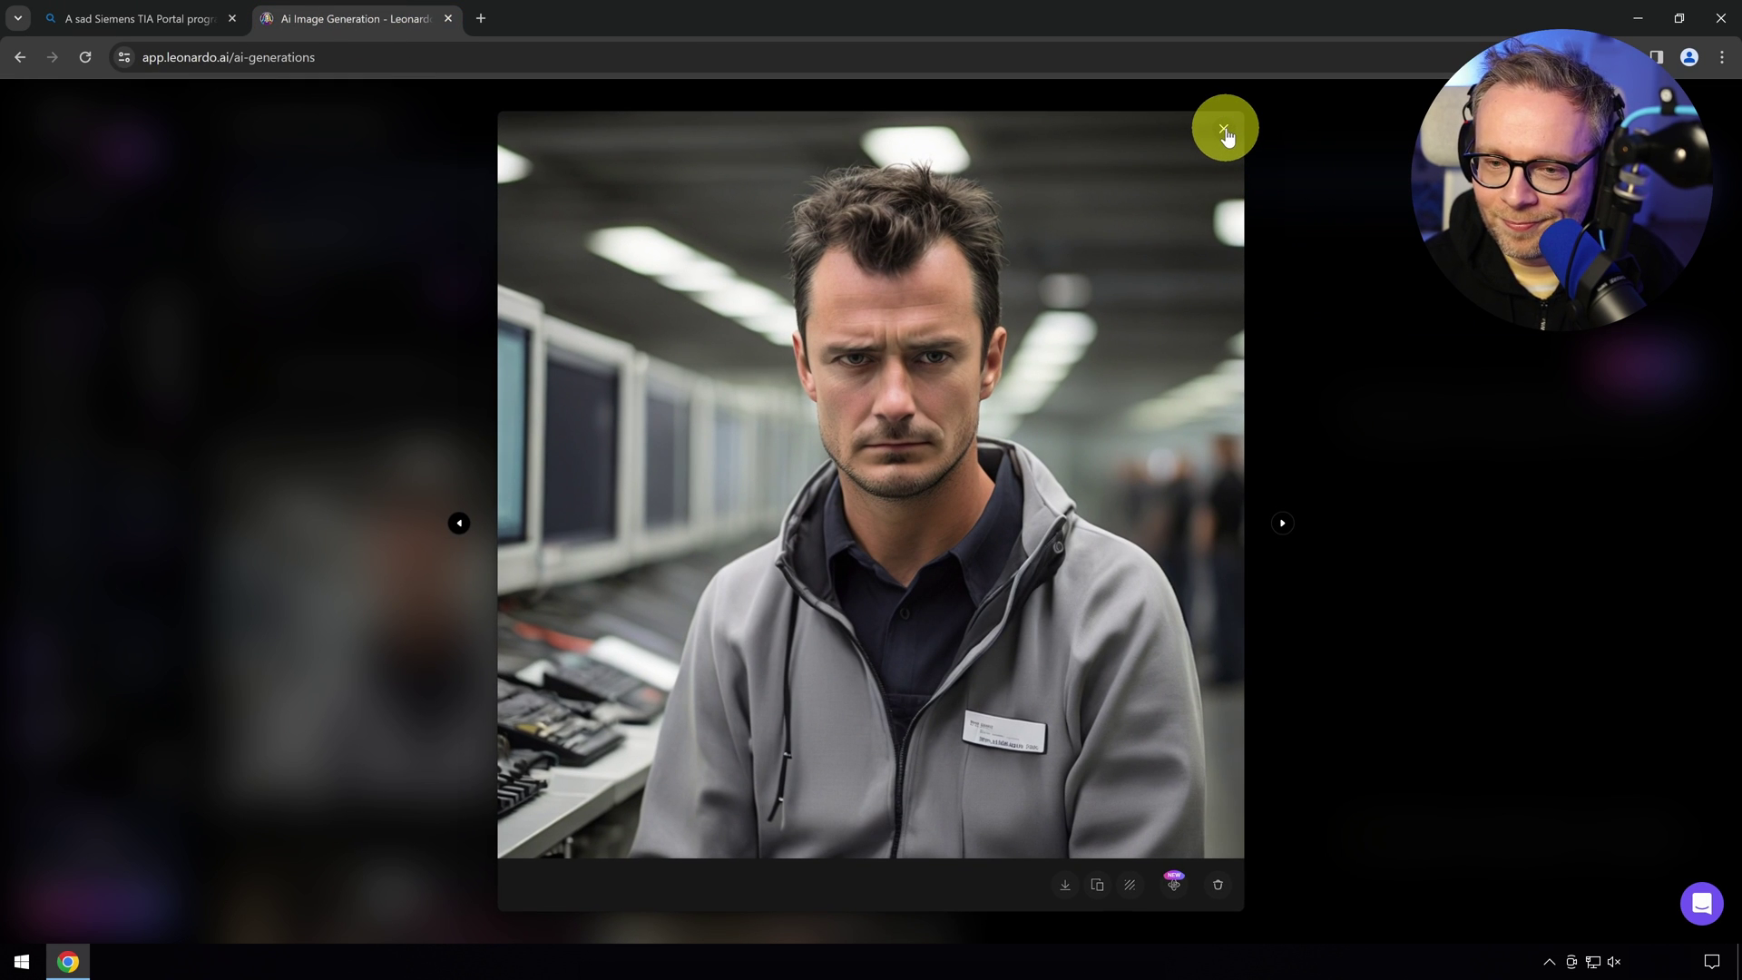
{"action": "left_click", "coordinate": [1202, 158]}
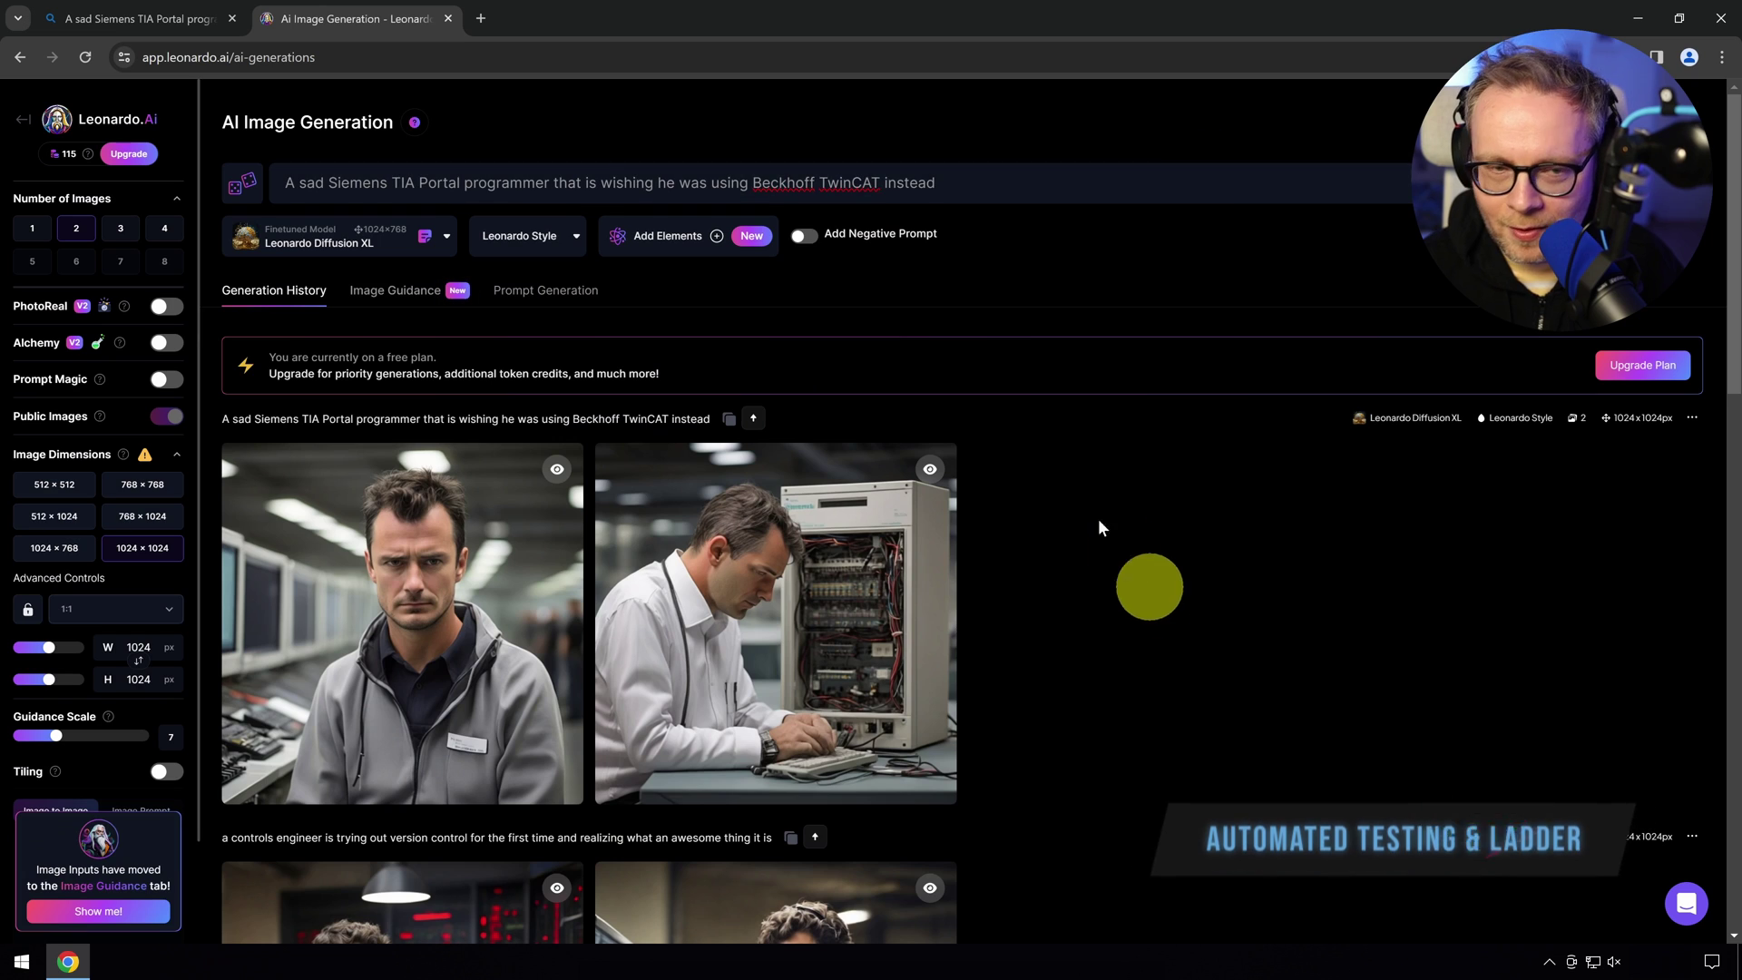
Replace Bing's prompt with the 3am ladder-diagram troubleshooting PLC programmer prompt and generate
{"action": "left_click", "coordinate": [156, 13]}
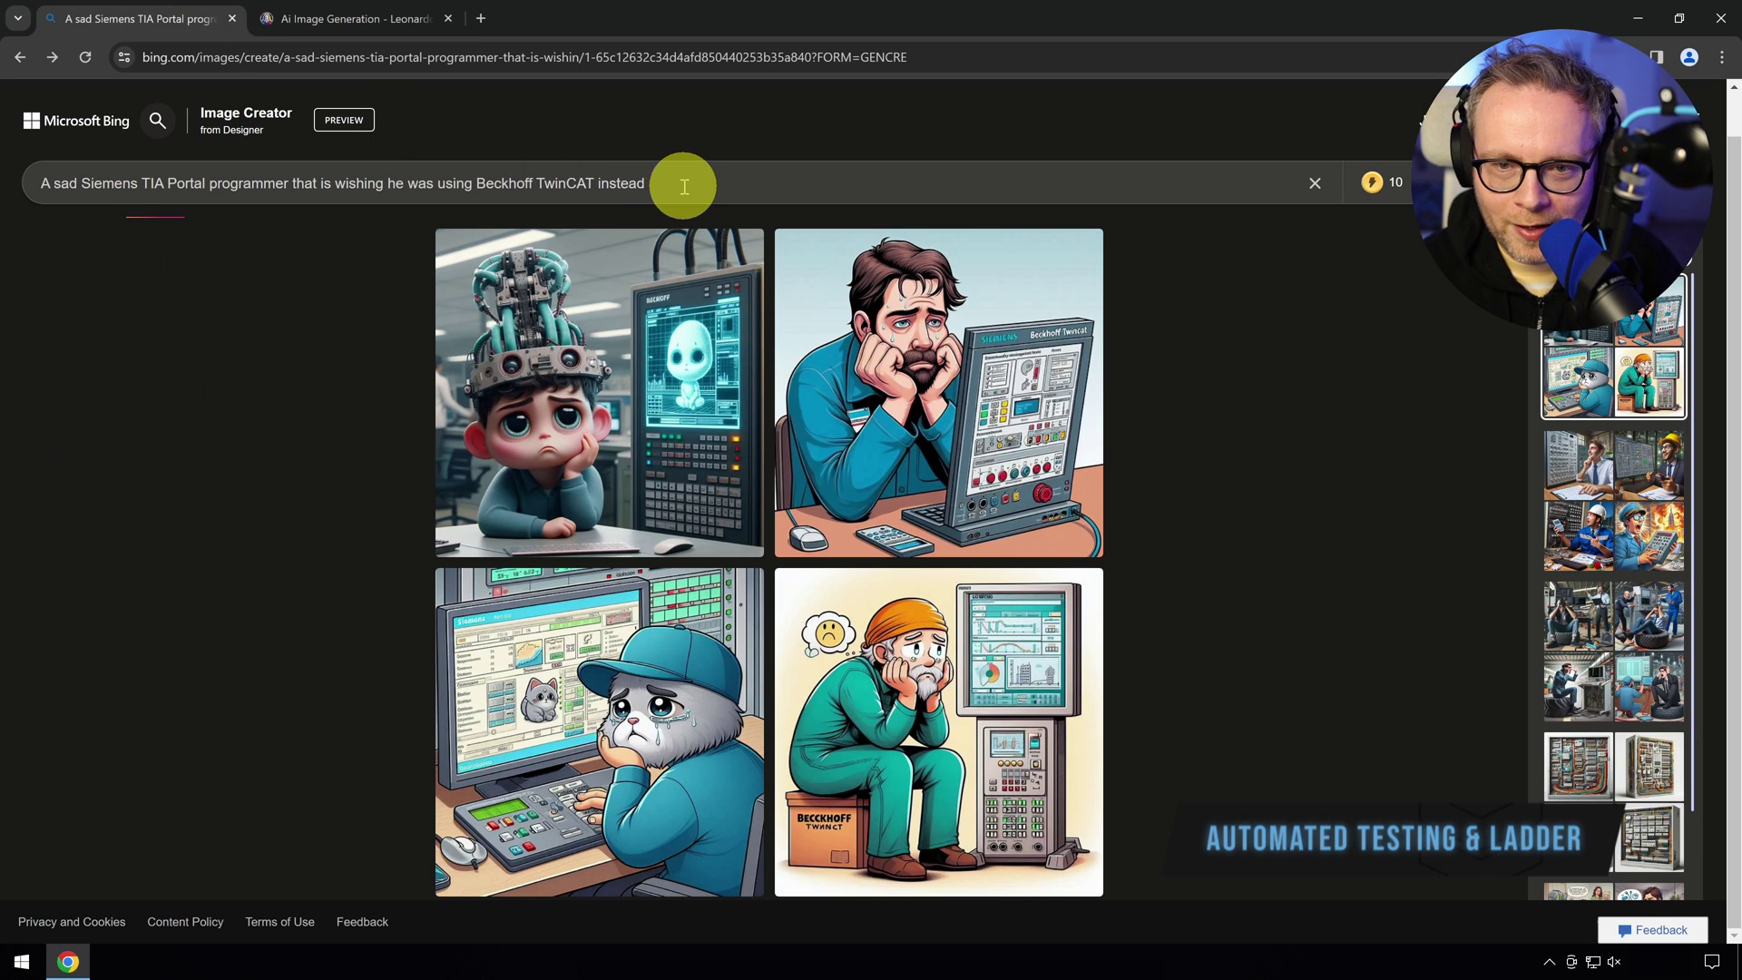
{"action": "triple_click", "coordinate": [946, 173]}
{"action": "key", "text": "BackSpace"}
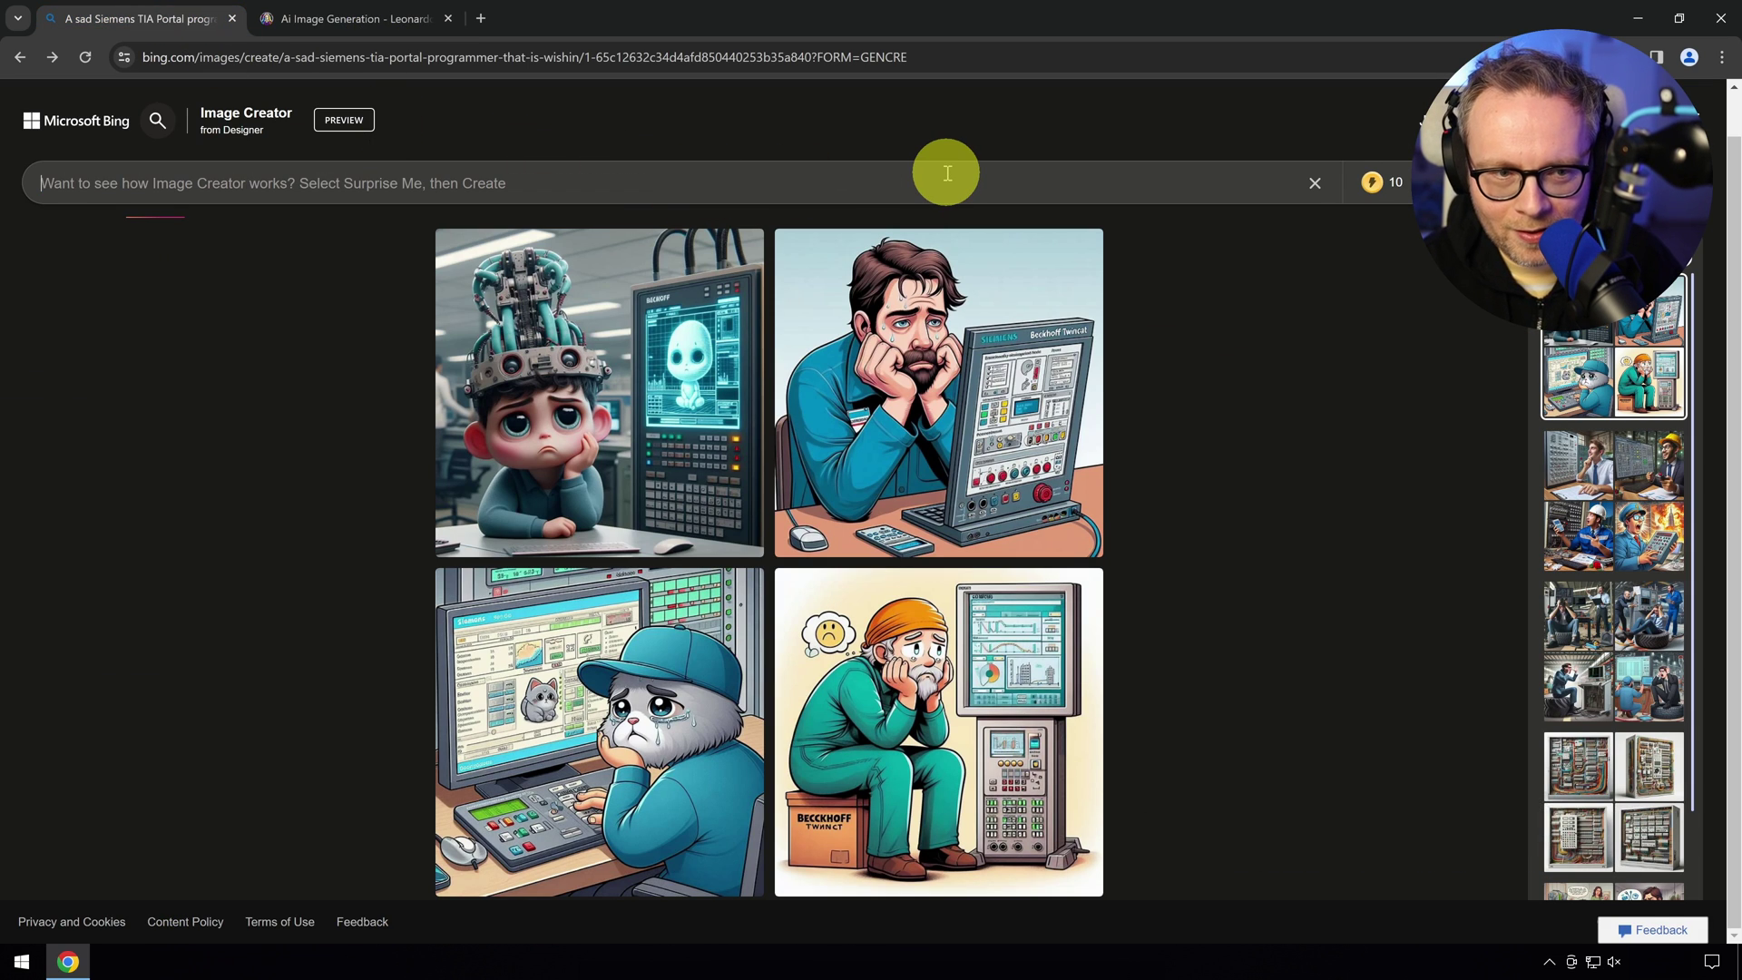
{"action": "type", "text": "A PLC programmer th"}
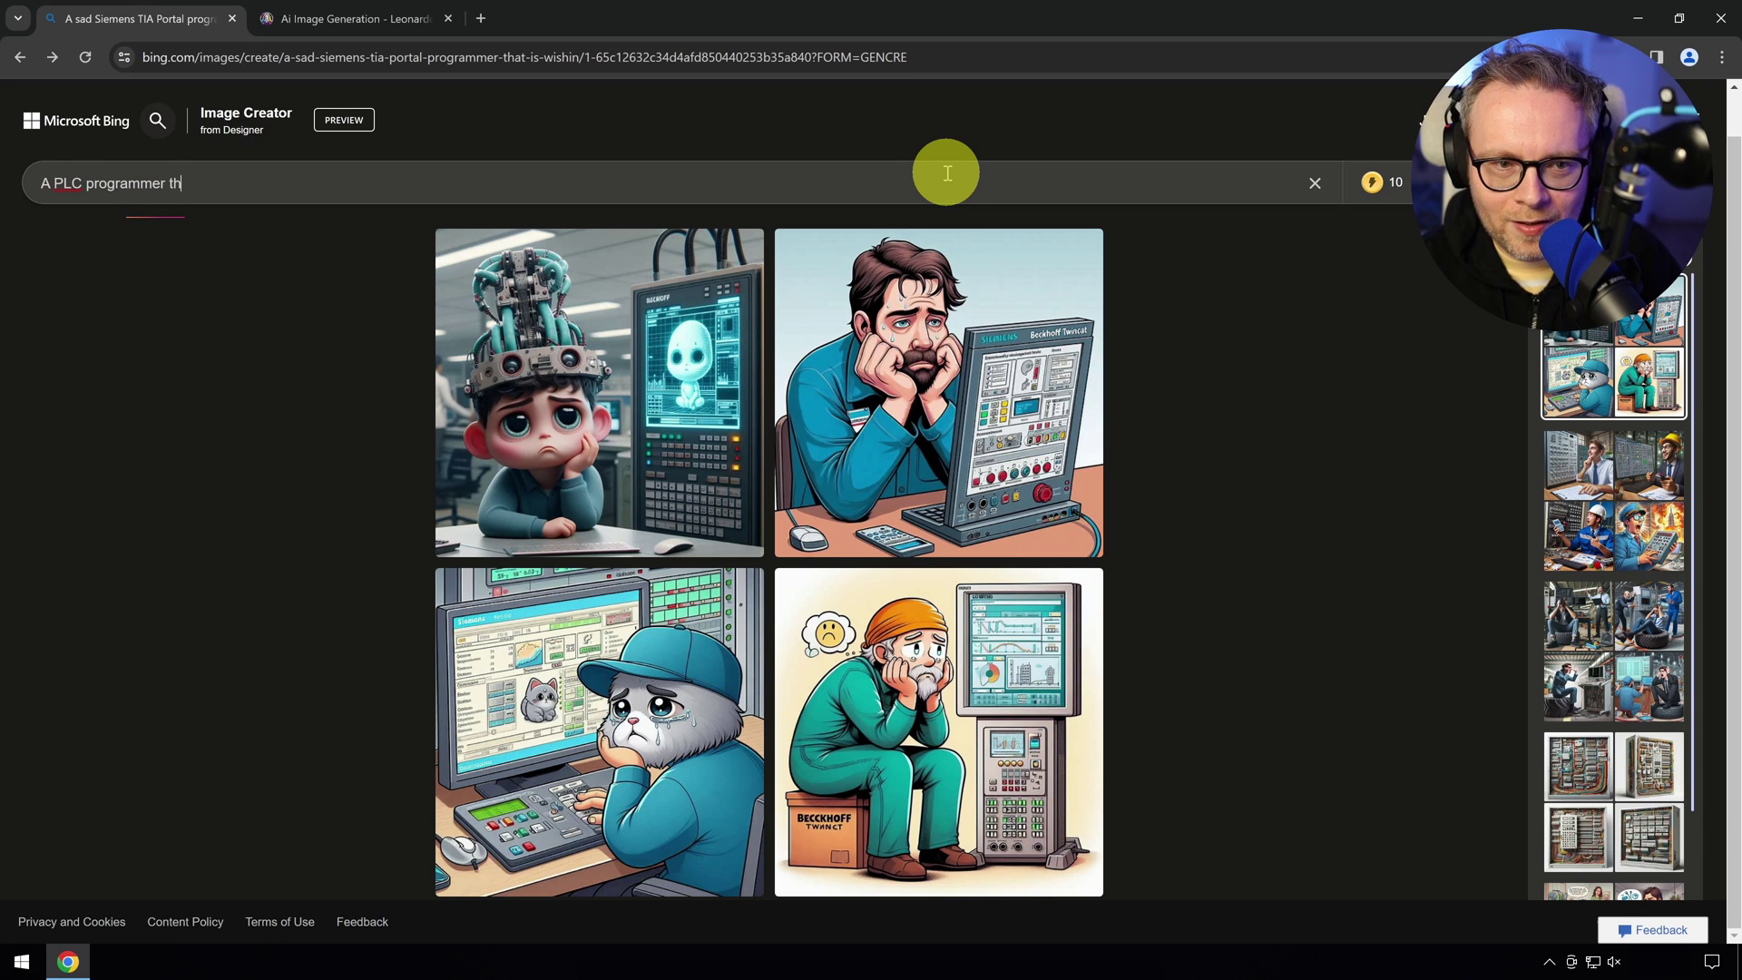
{"action": "type", "text": "at is sitting and troubleshootin"}
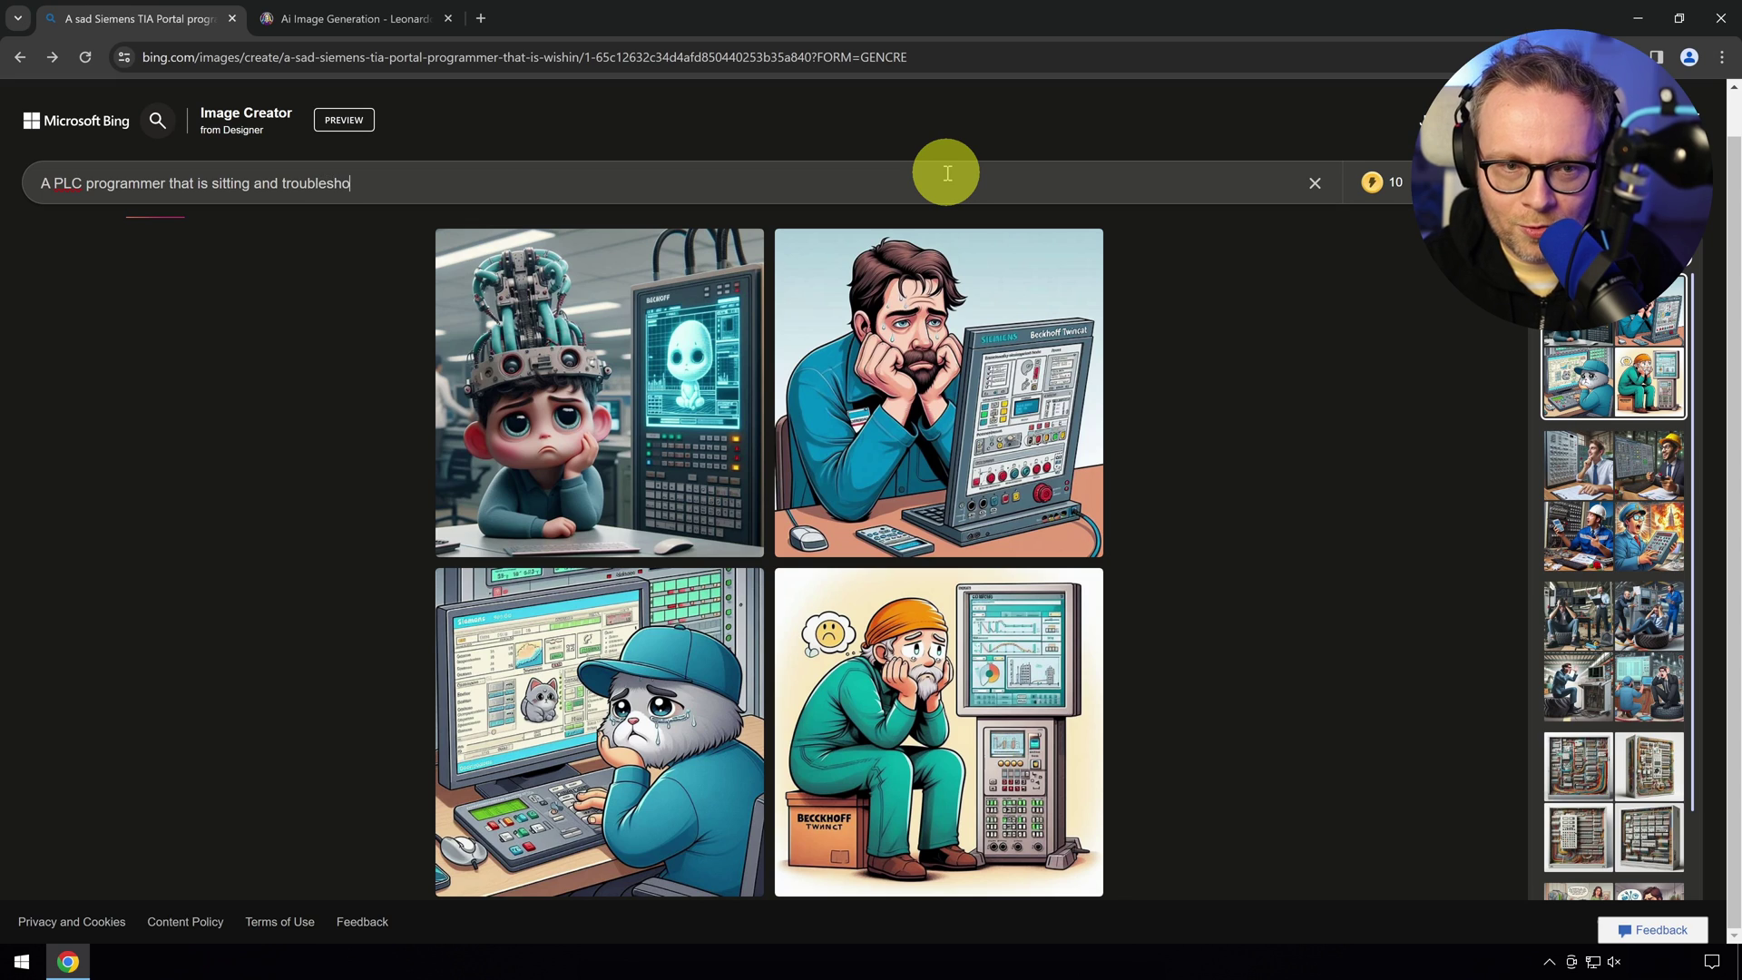
{"action": "type", "text": "g code at a factory at 3am in the night because he was using ladder diagram instead of writing automated tests"}
{"action": "key", "text": "Return"}
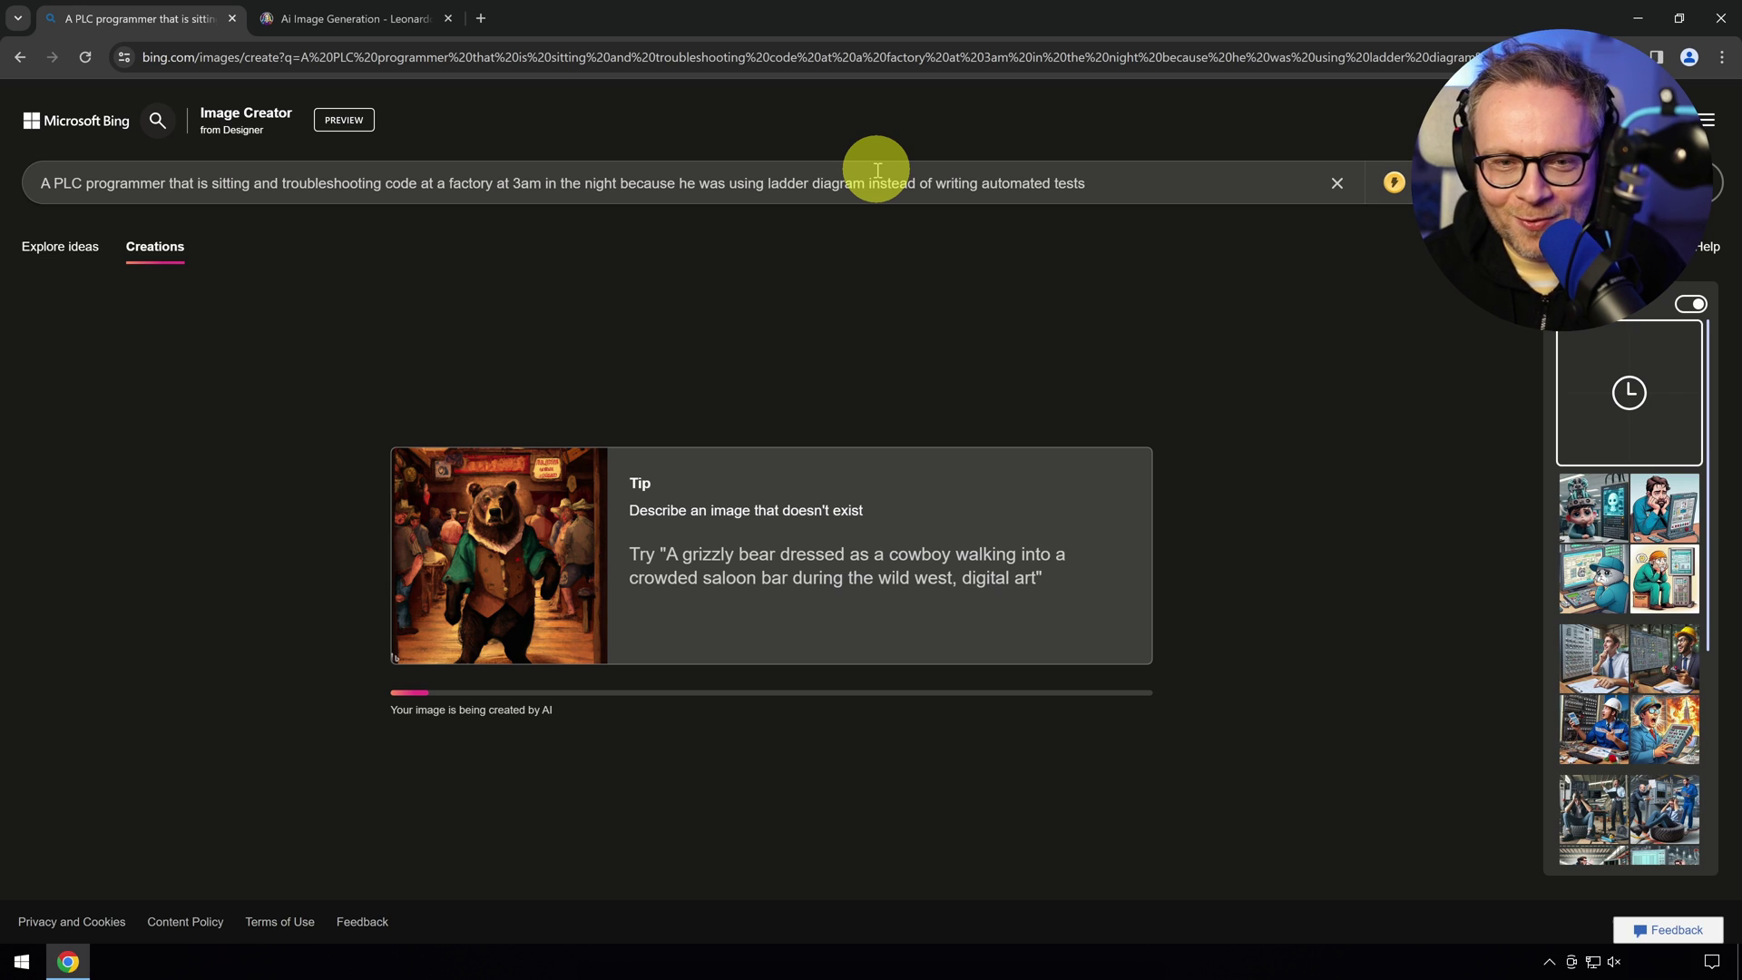
View the second 3am troubleshooting image full size, then open the bottom-right programmer image
{"action": "triple_click", "coordinate": [1098, 186]}
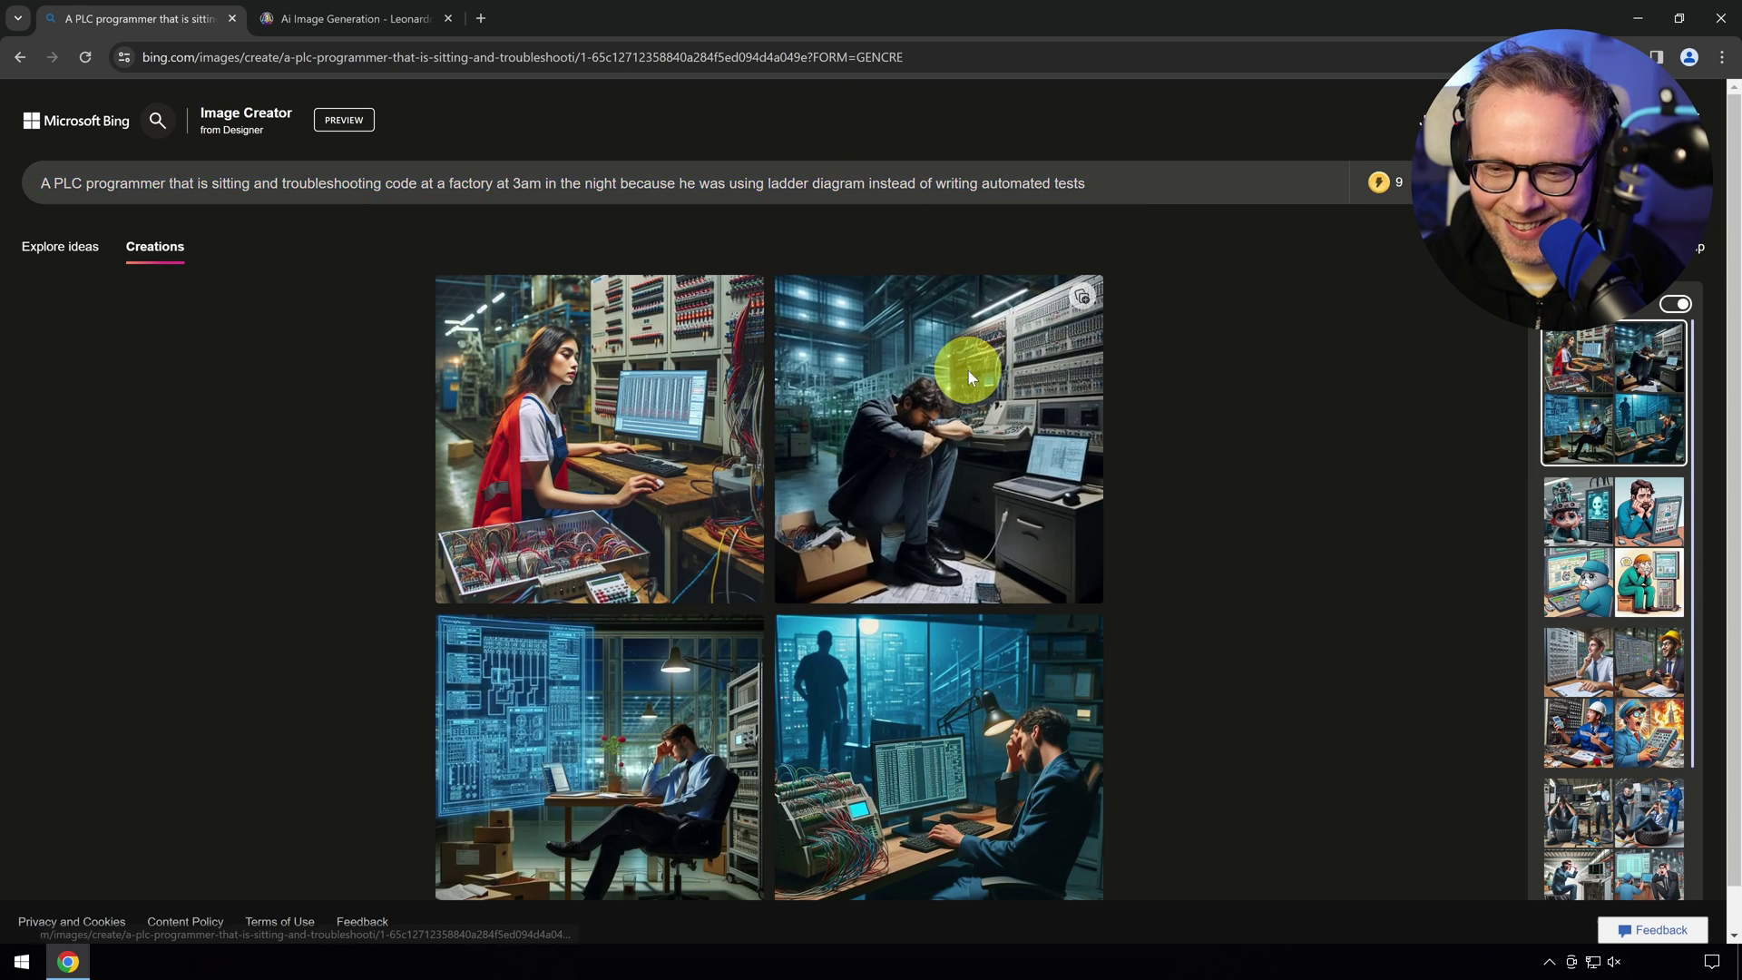
{"action": "left_click", "coordinate": [899, 388]}
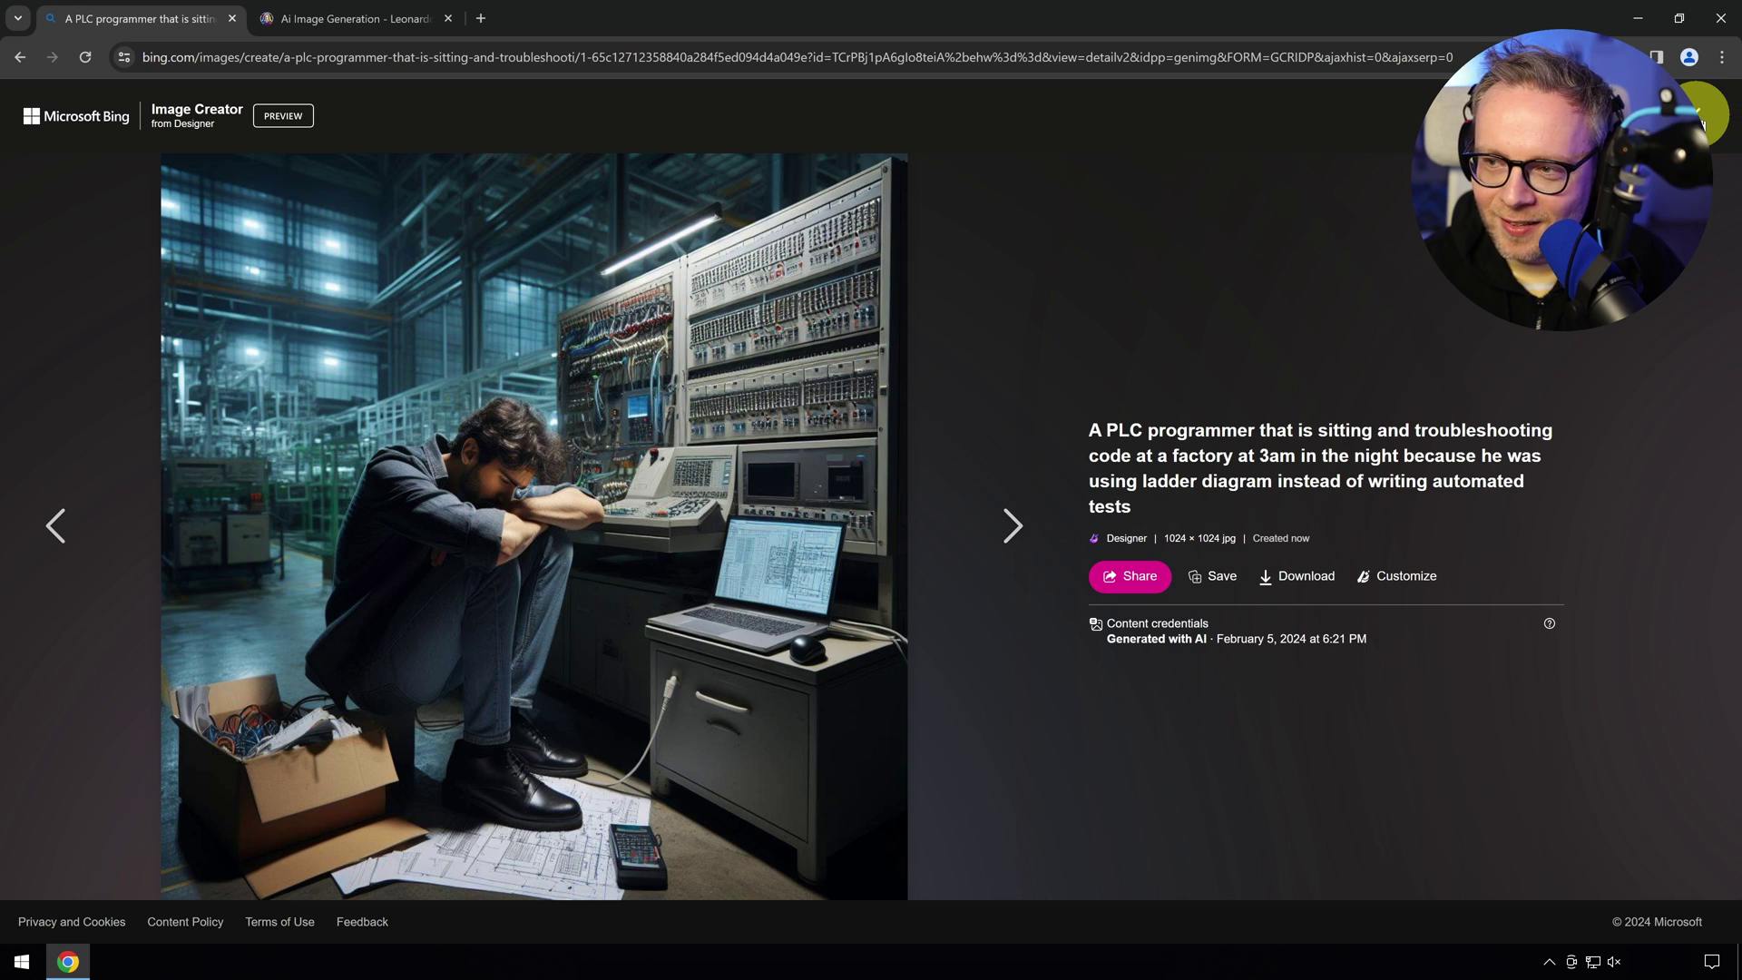
{"action": "left_click", "coordinate": [1702, 116]}
{"action": "left_click", "coordinate": [886, 681]}
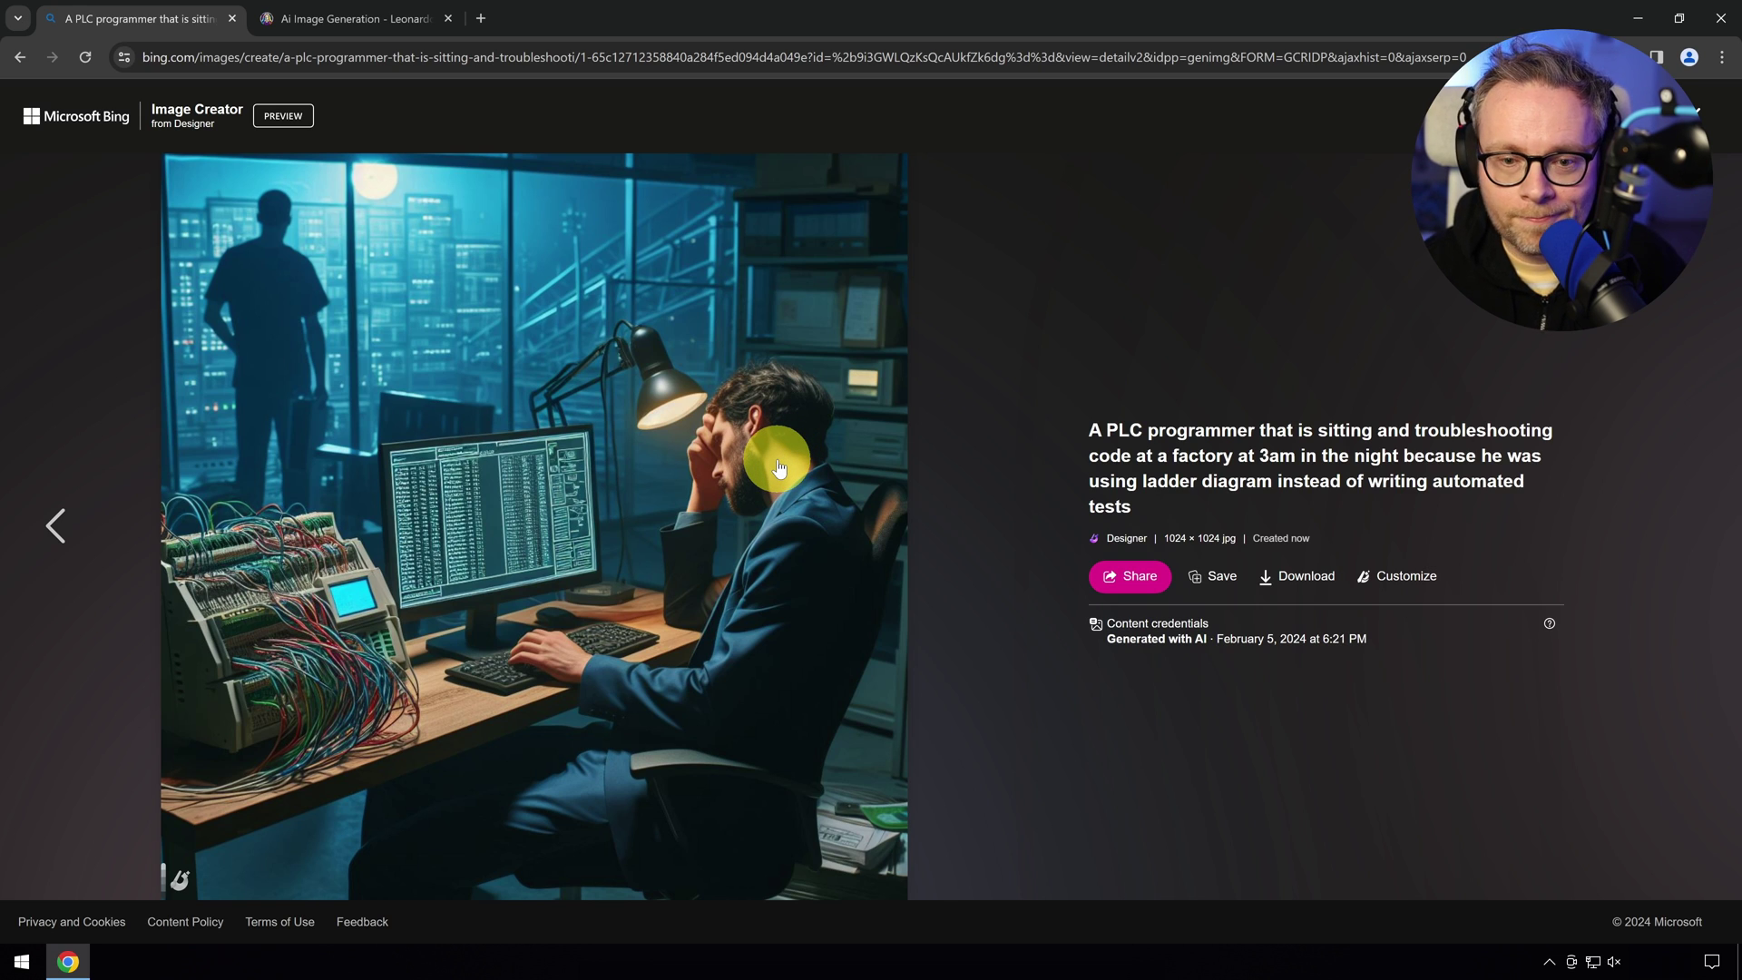
Replace the prompt with one about an angry PLC programmer lacking dark mode, needing sunglasses
{"action": "key", "text": "Escape"}
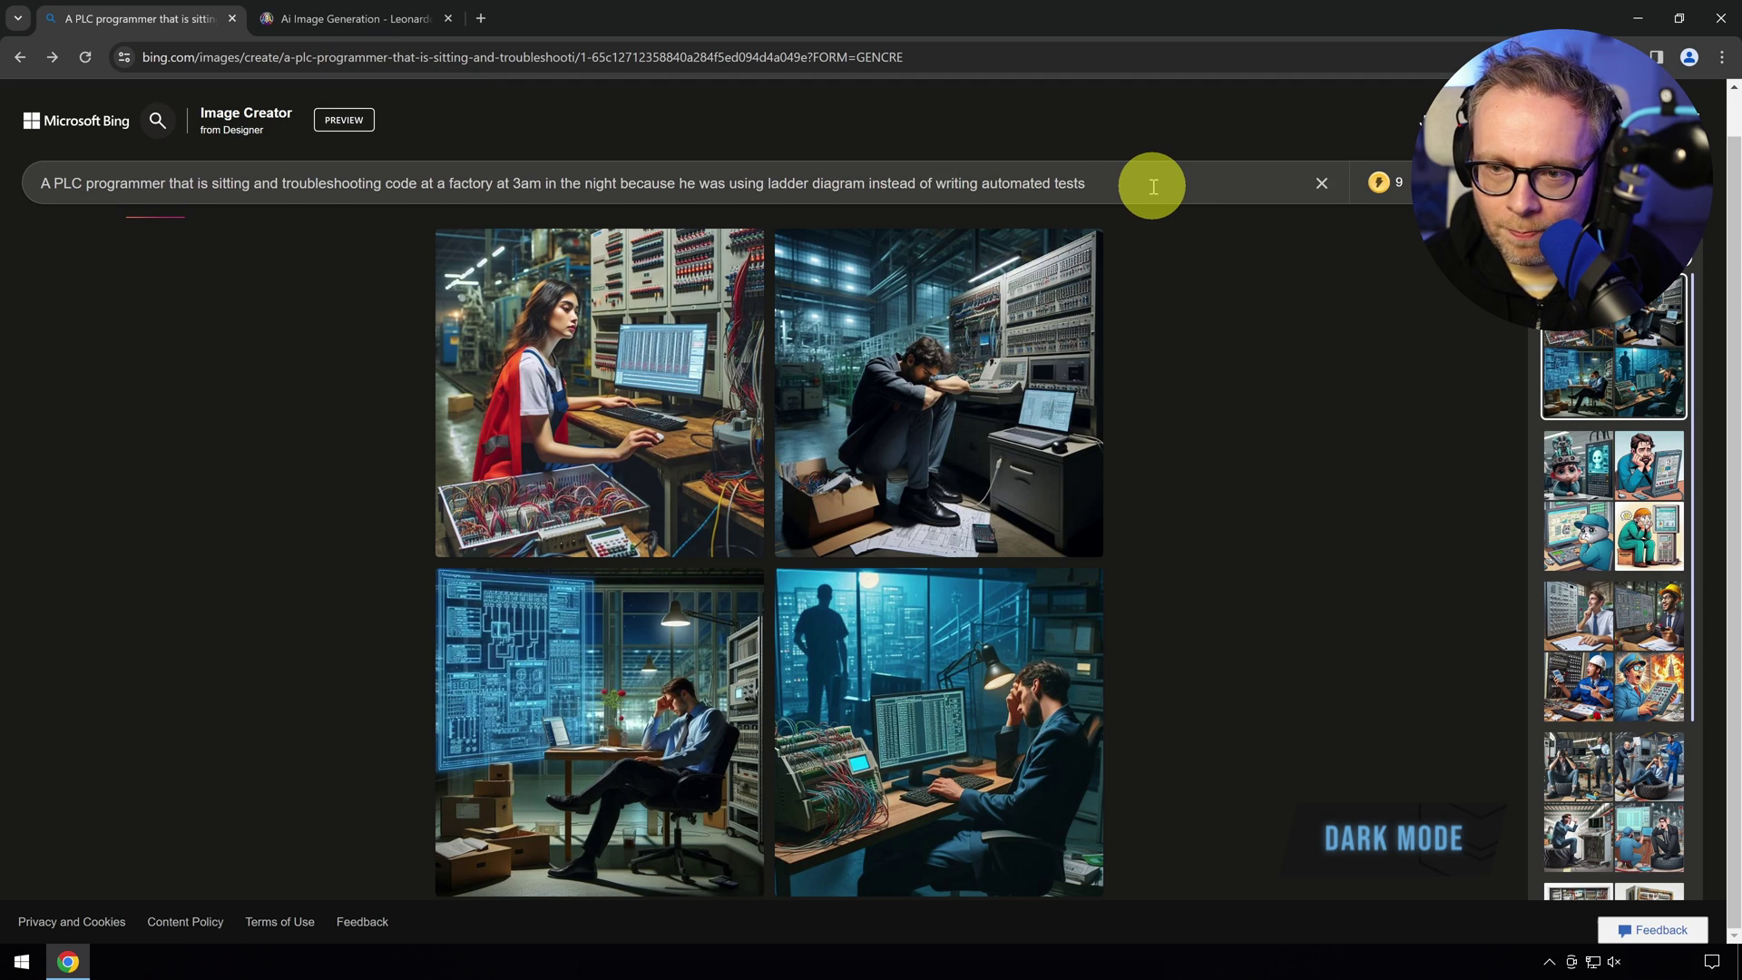
{"action": "key", "text": "ctrl+a"}
{"action": "type", "text": "A"}
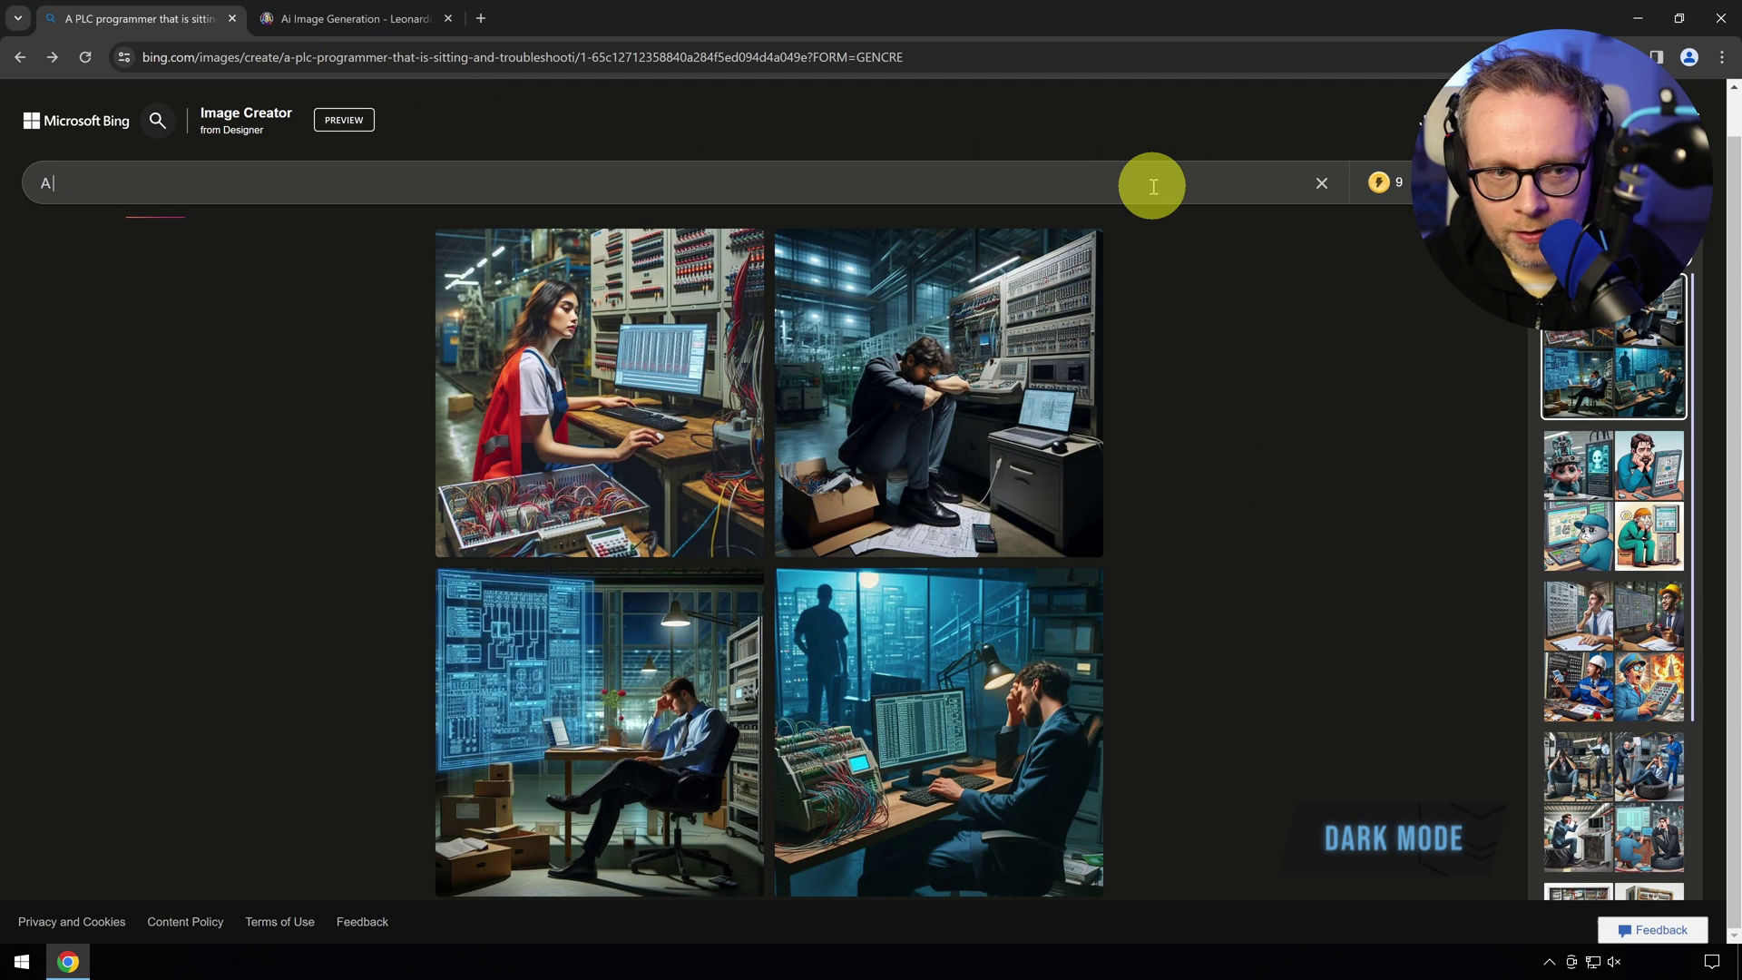
{"action": "type", "text": " PLC program"}
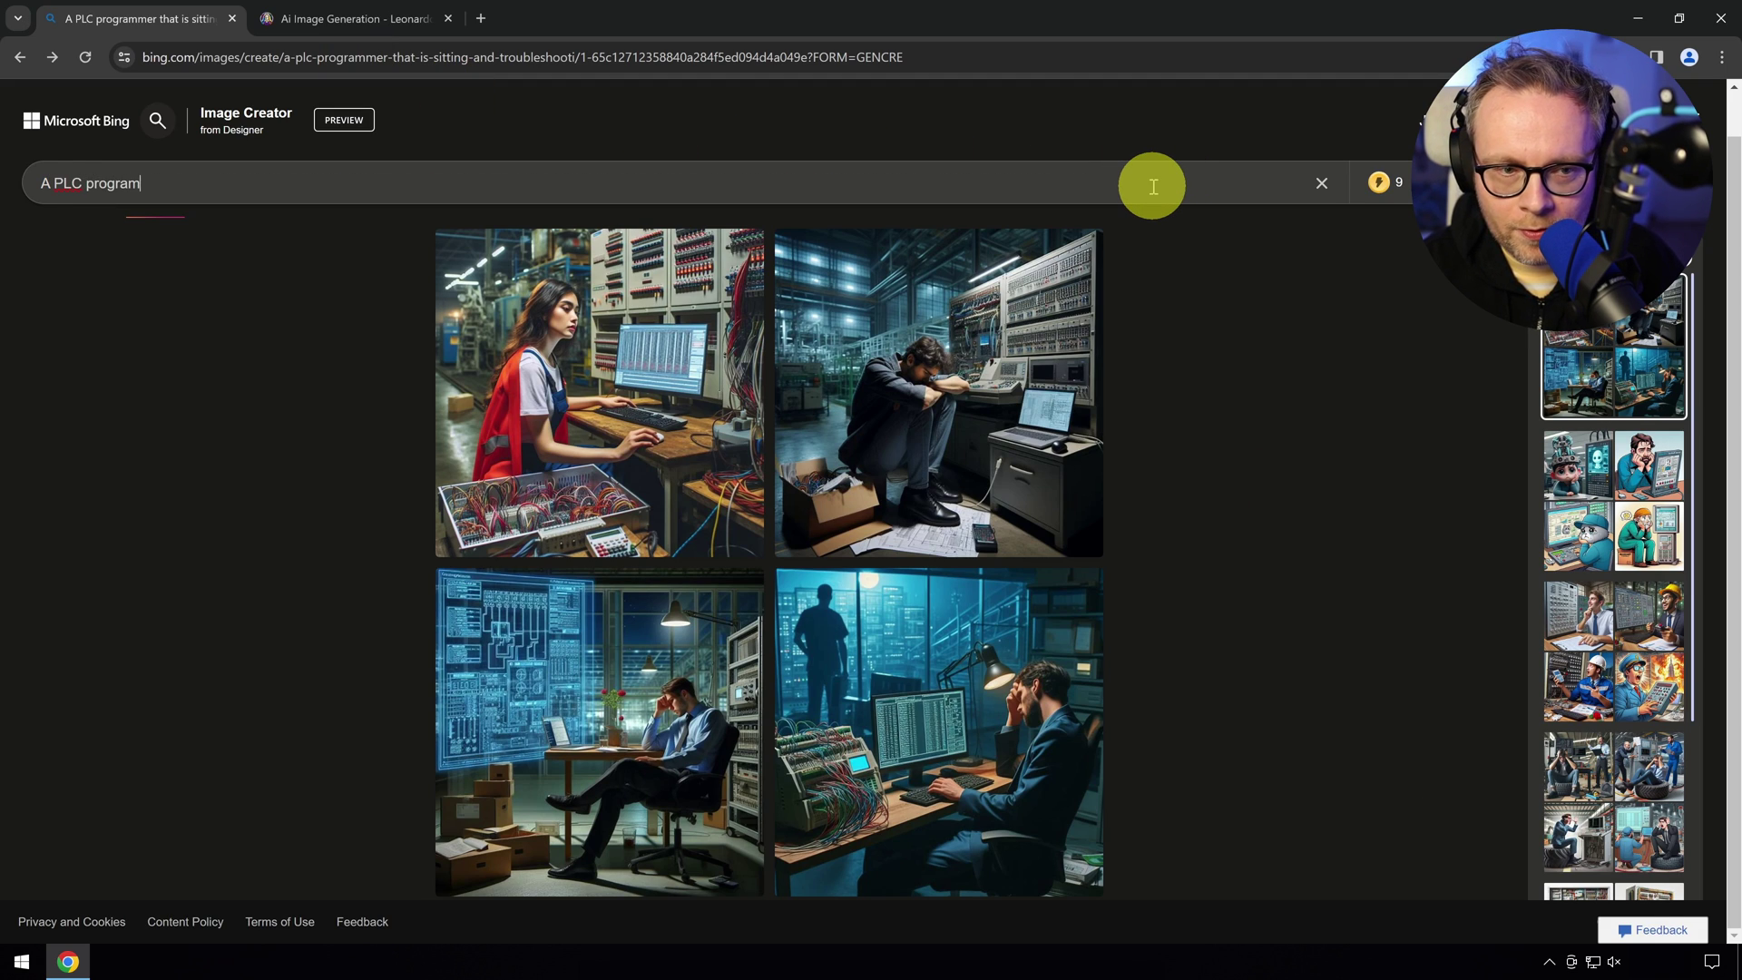
{"action": "type", "text": "mer being angr"}
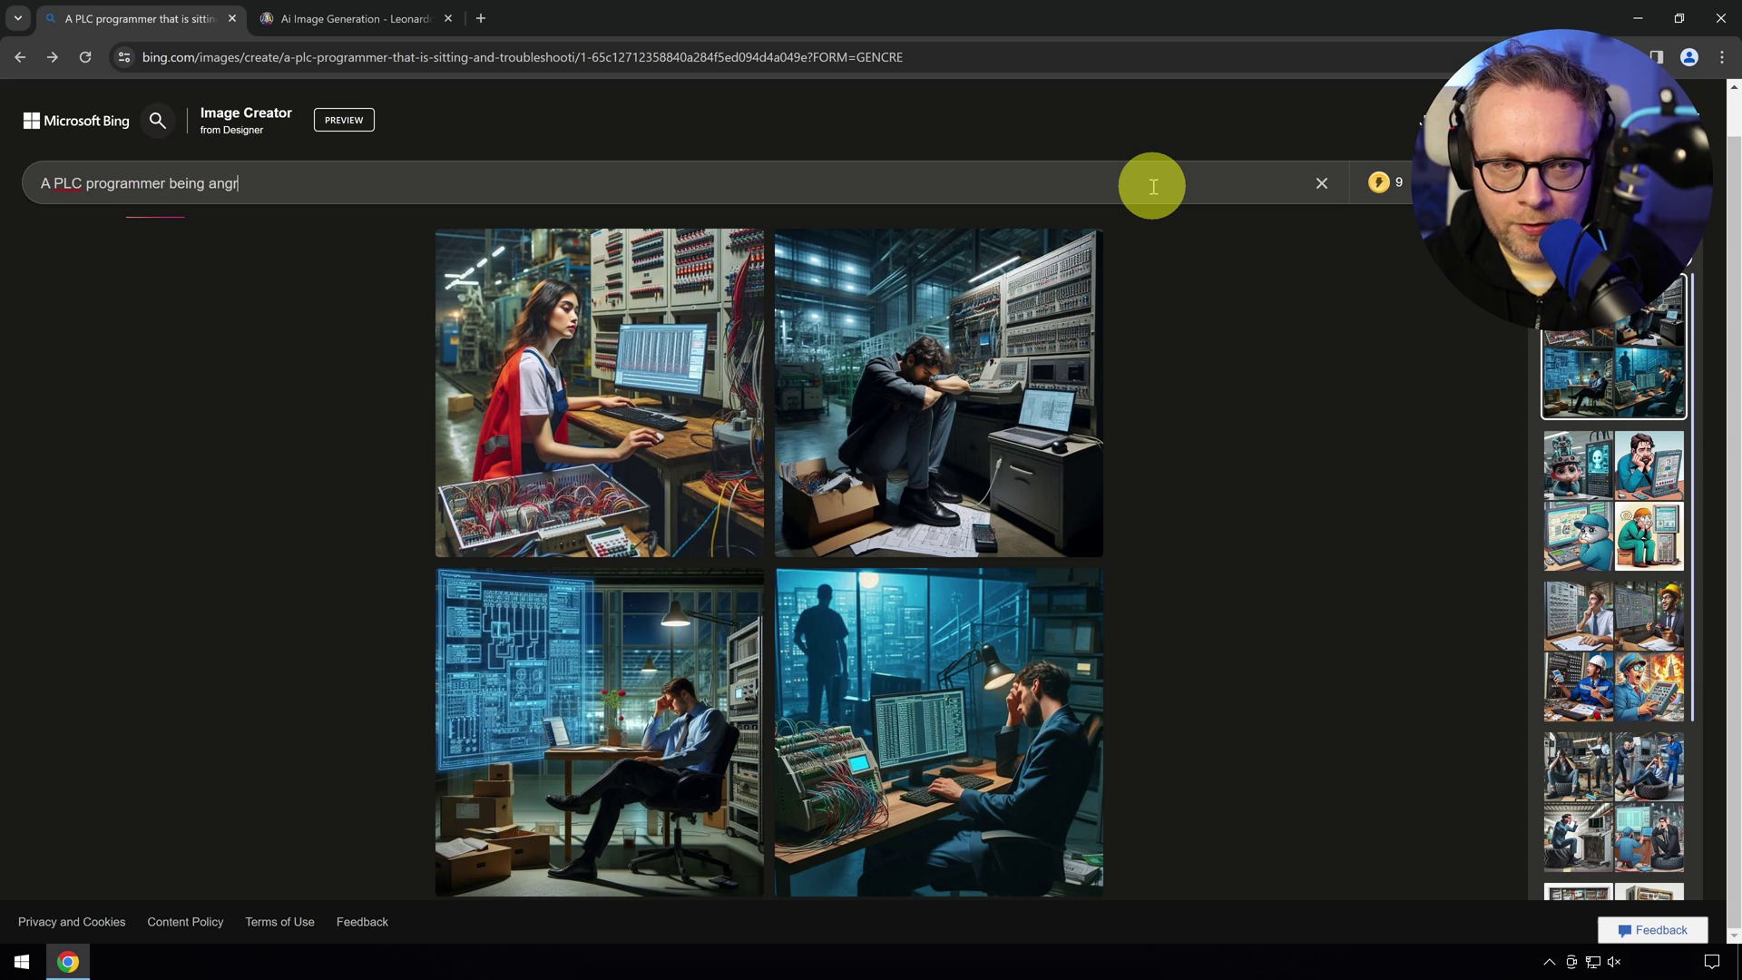
{"action": "type", "text": "y at his development"}
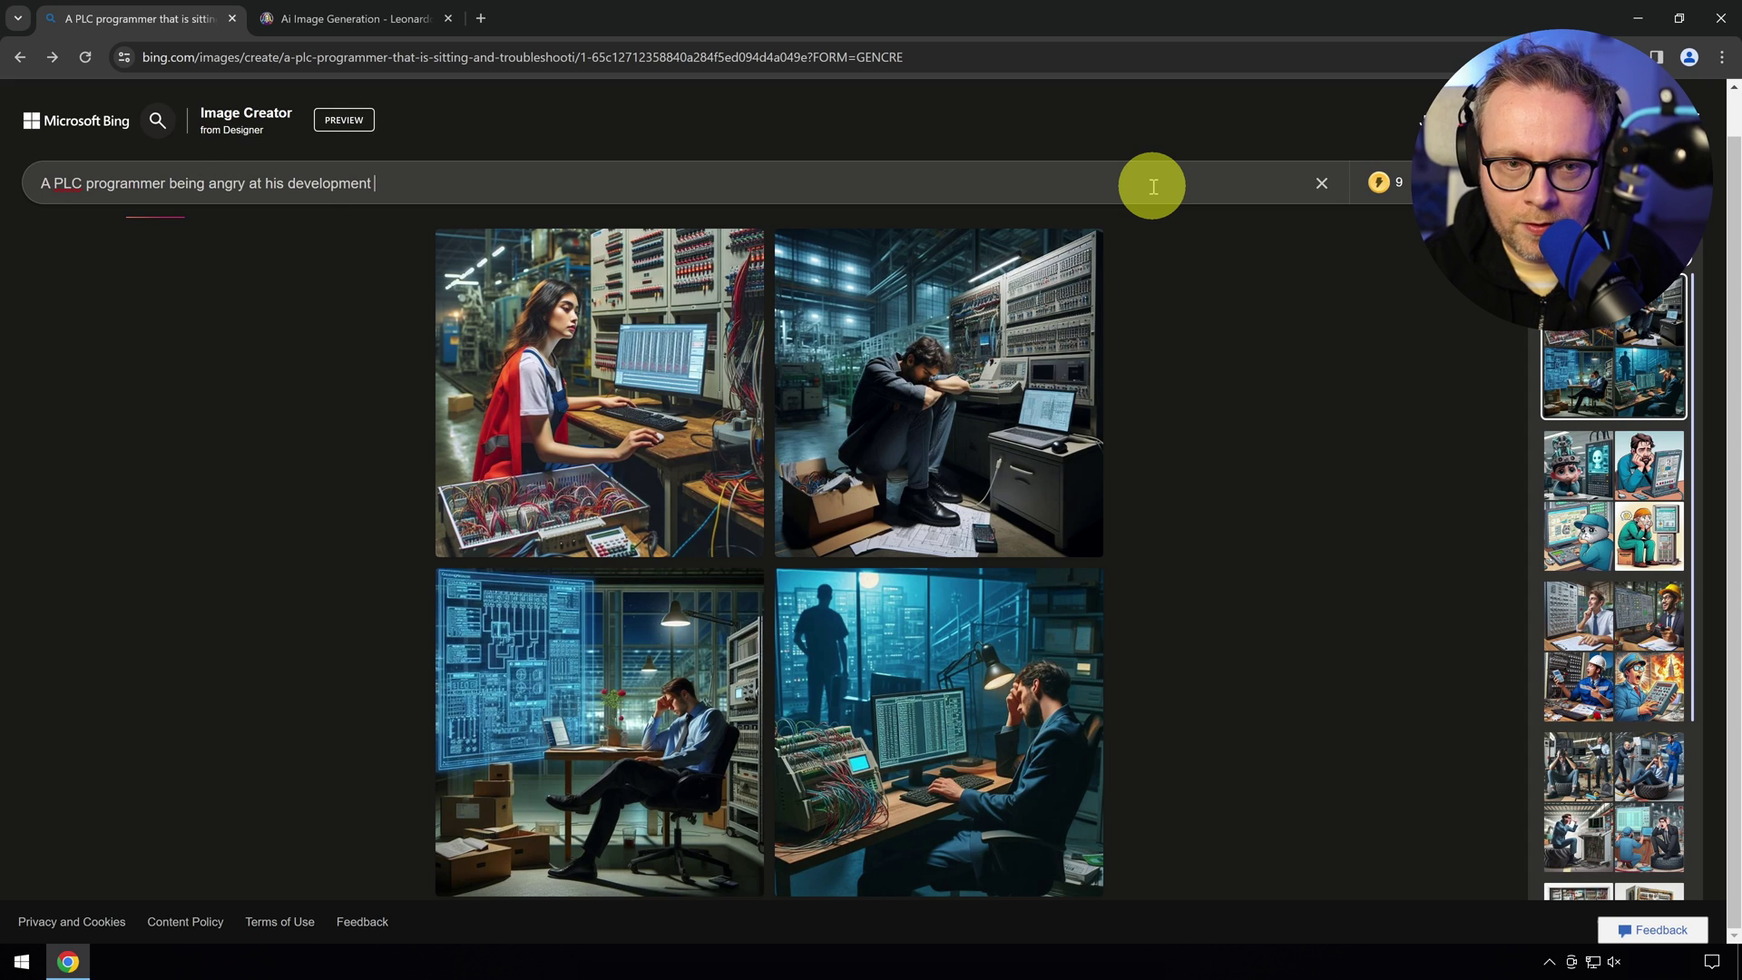
{"action": "type", "text": " computer becaus"}
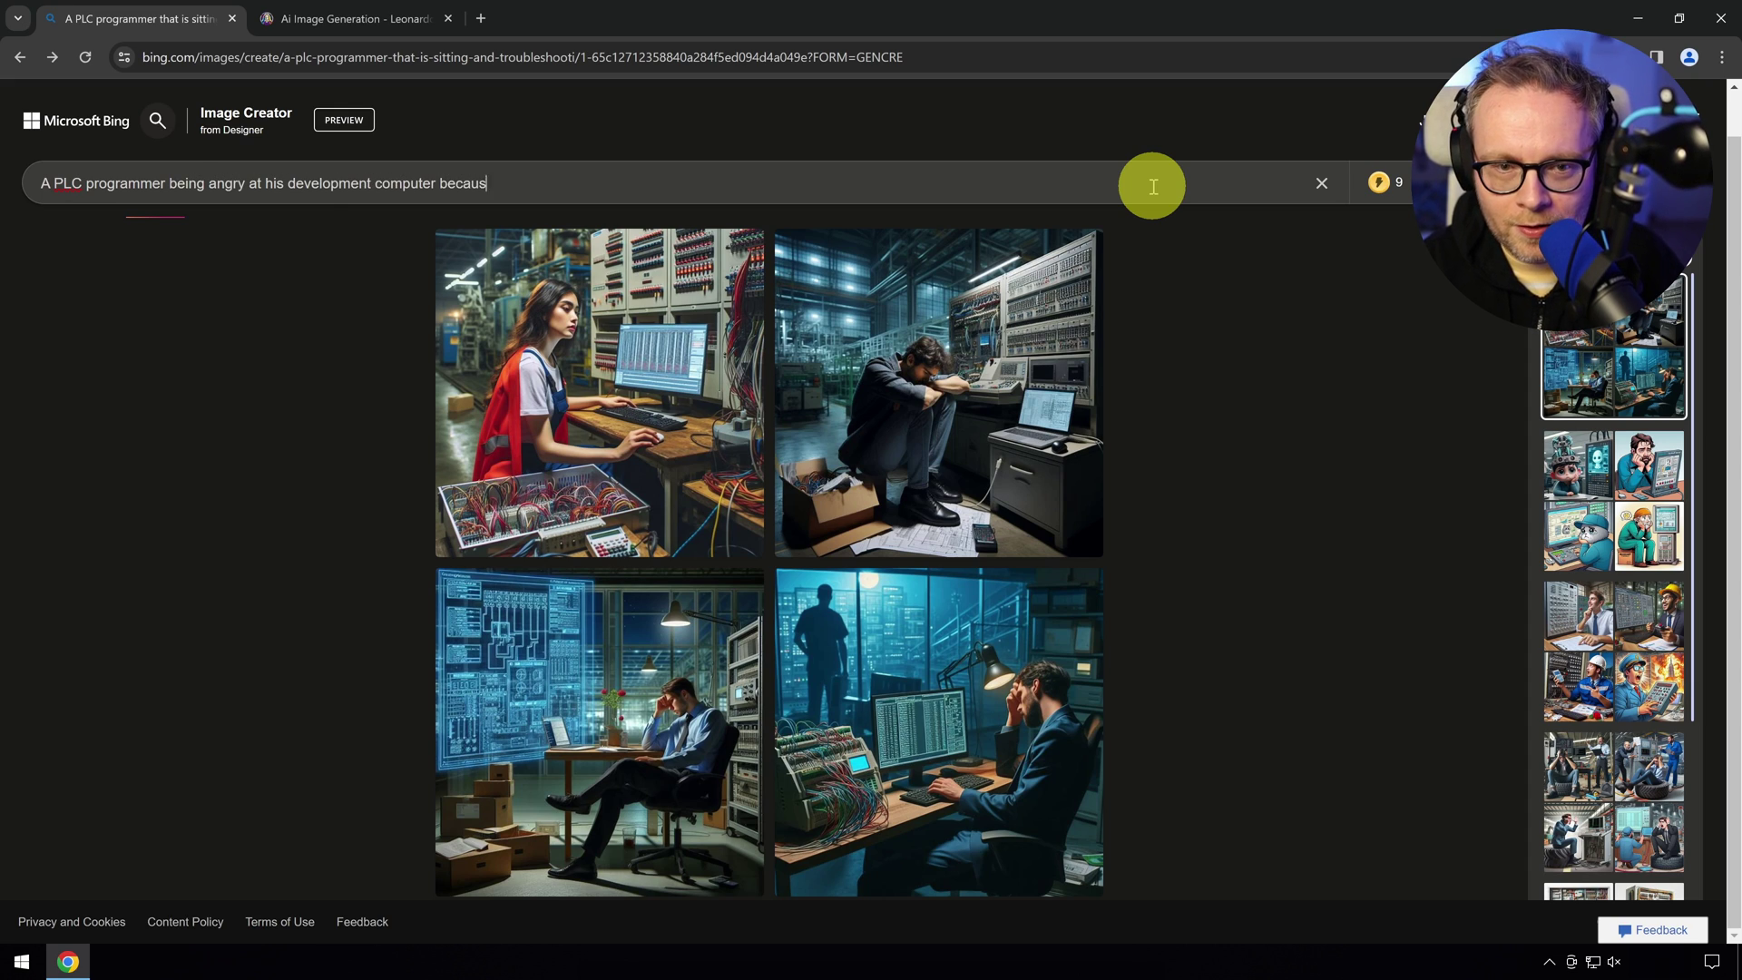
{"action": "type", "text": "e it doesjn"}
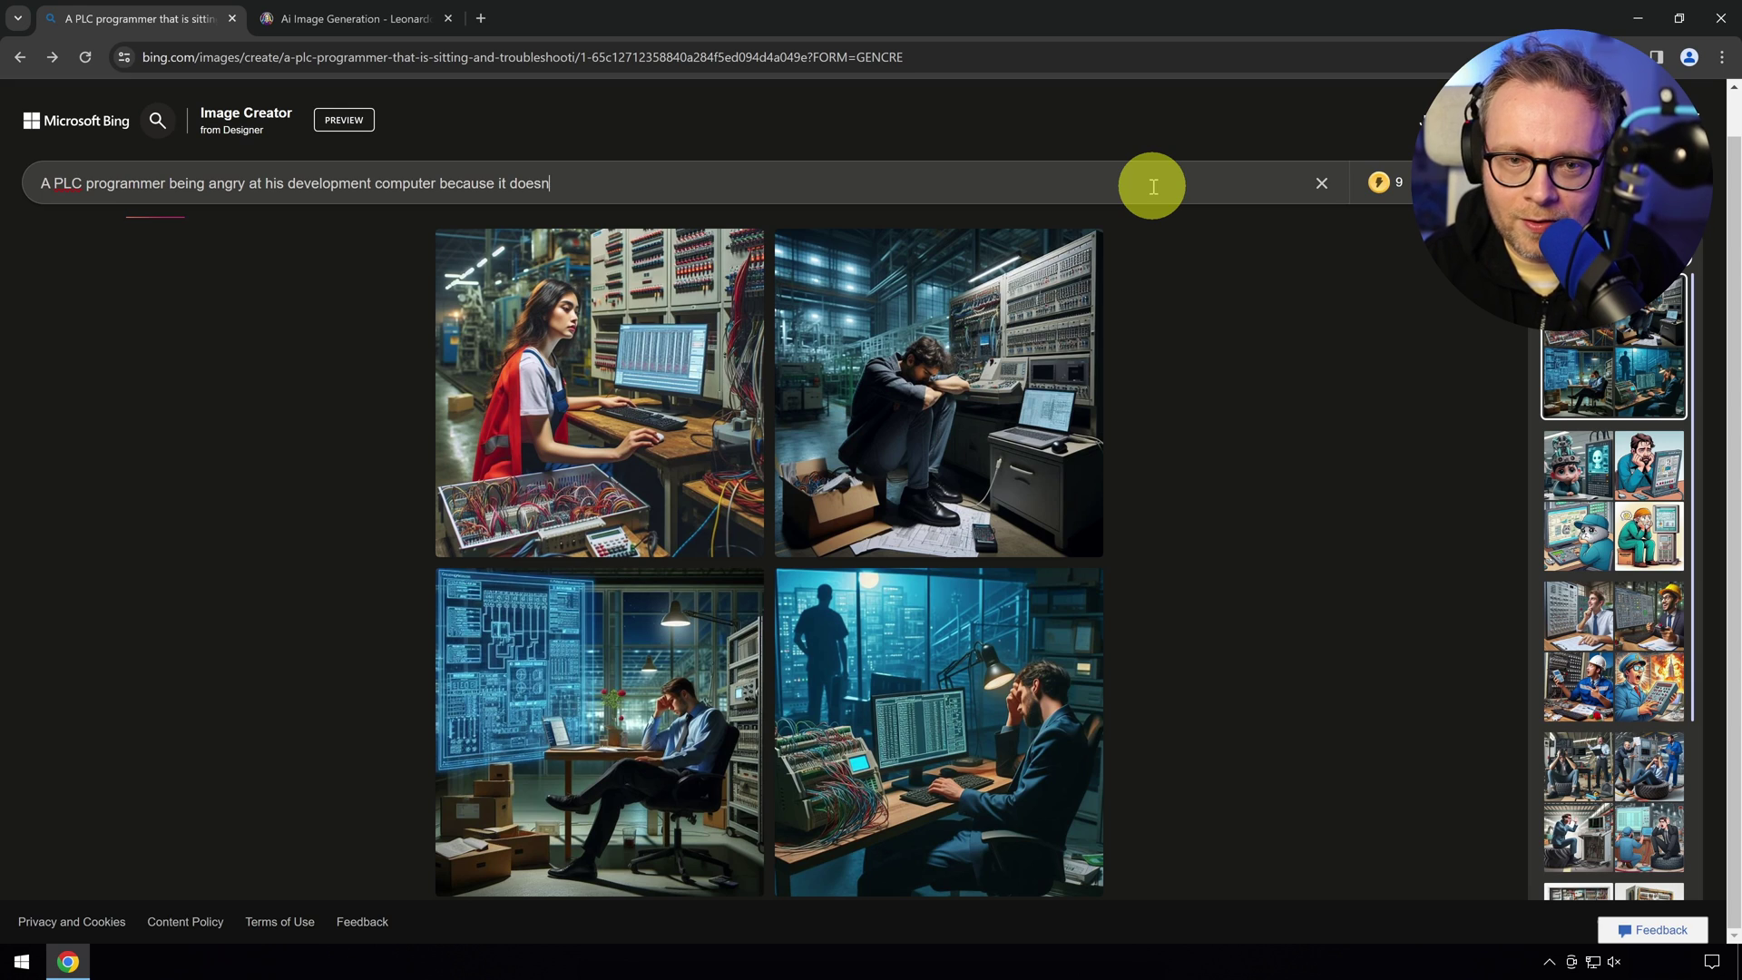
{"action": "type", "text": "t provide "}
{"action": "type", "text": "a dark mode"}
{"action": "type", "text": ". Instead h"}
{"action": "type", "text": "e g"}
{"action": "key", "text": "ctrl+shift+Left"}
{"action": "key", "text": "ctrl+shift+Left"}
{"action": "key", "text": "ctrl+shift+Left"}
{"action": "type", "text": "Because of "}
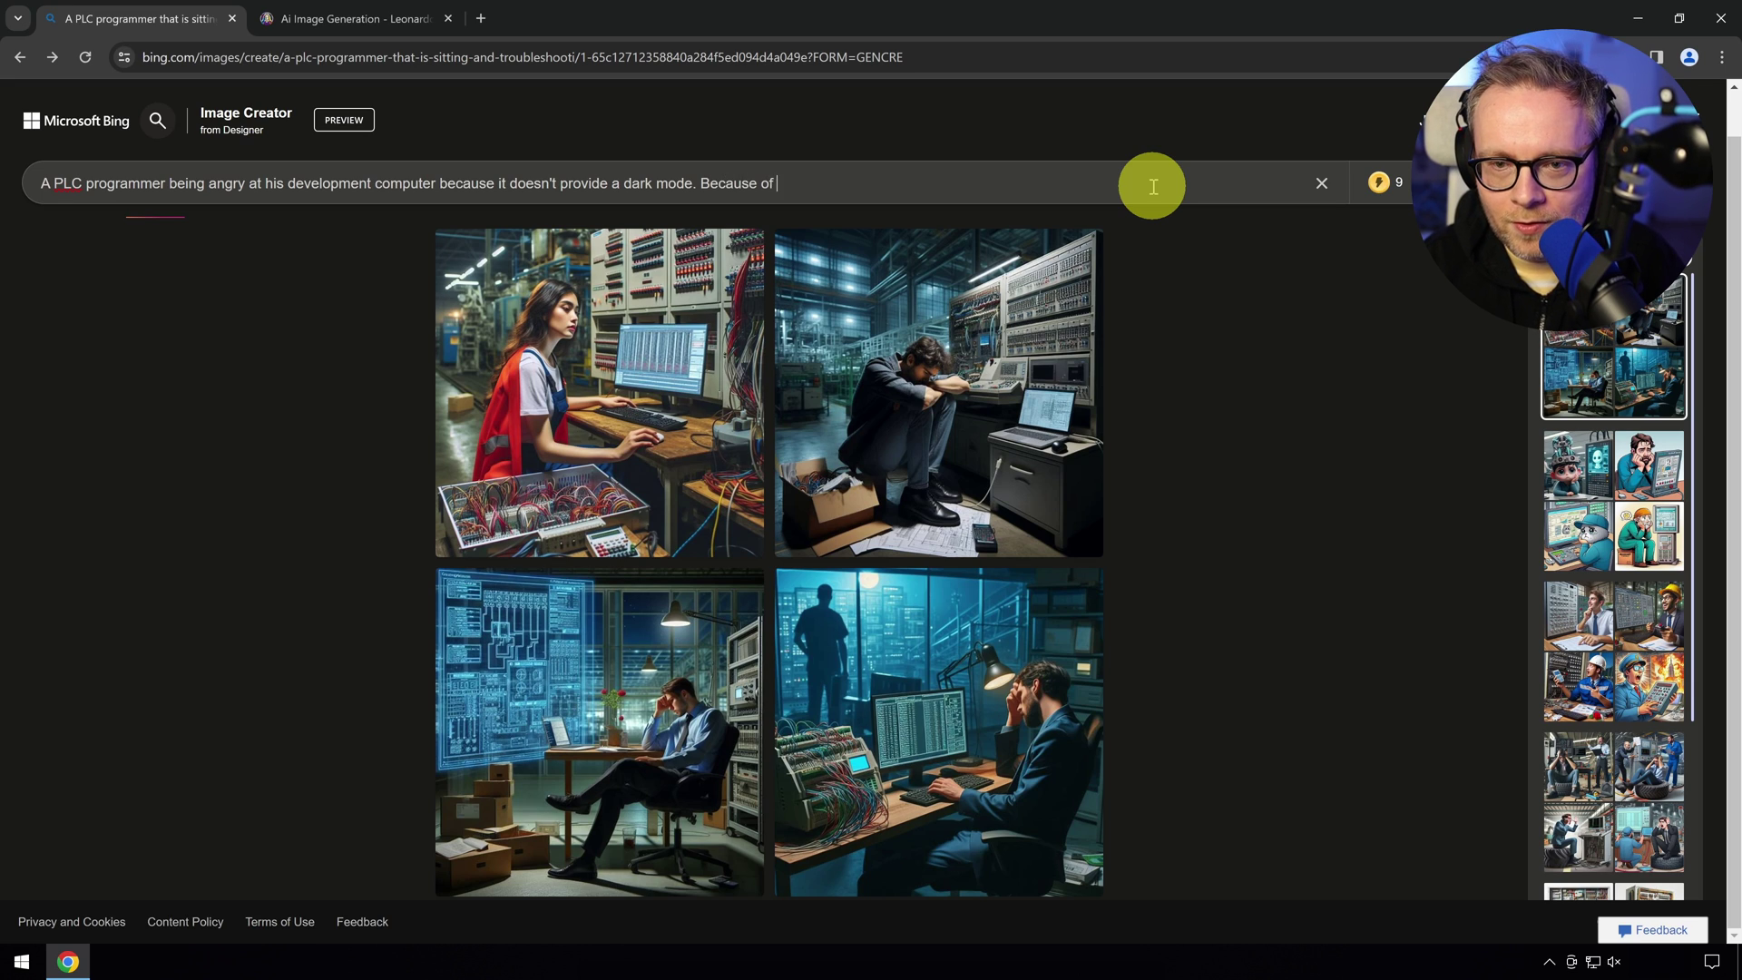
{"action": "type", "text": "this he gets blinded b"}
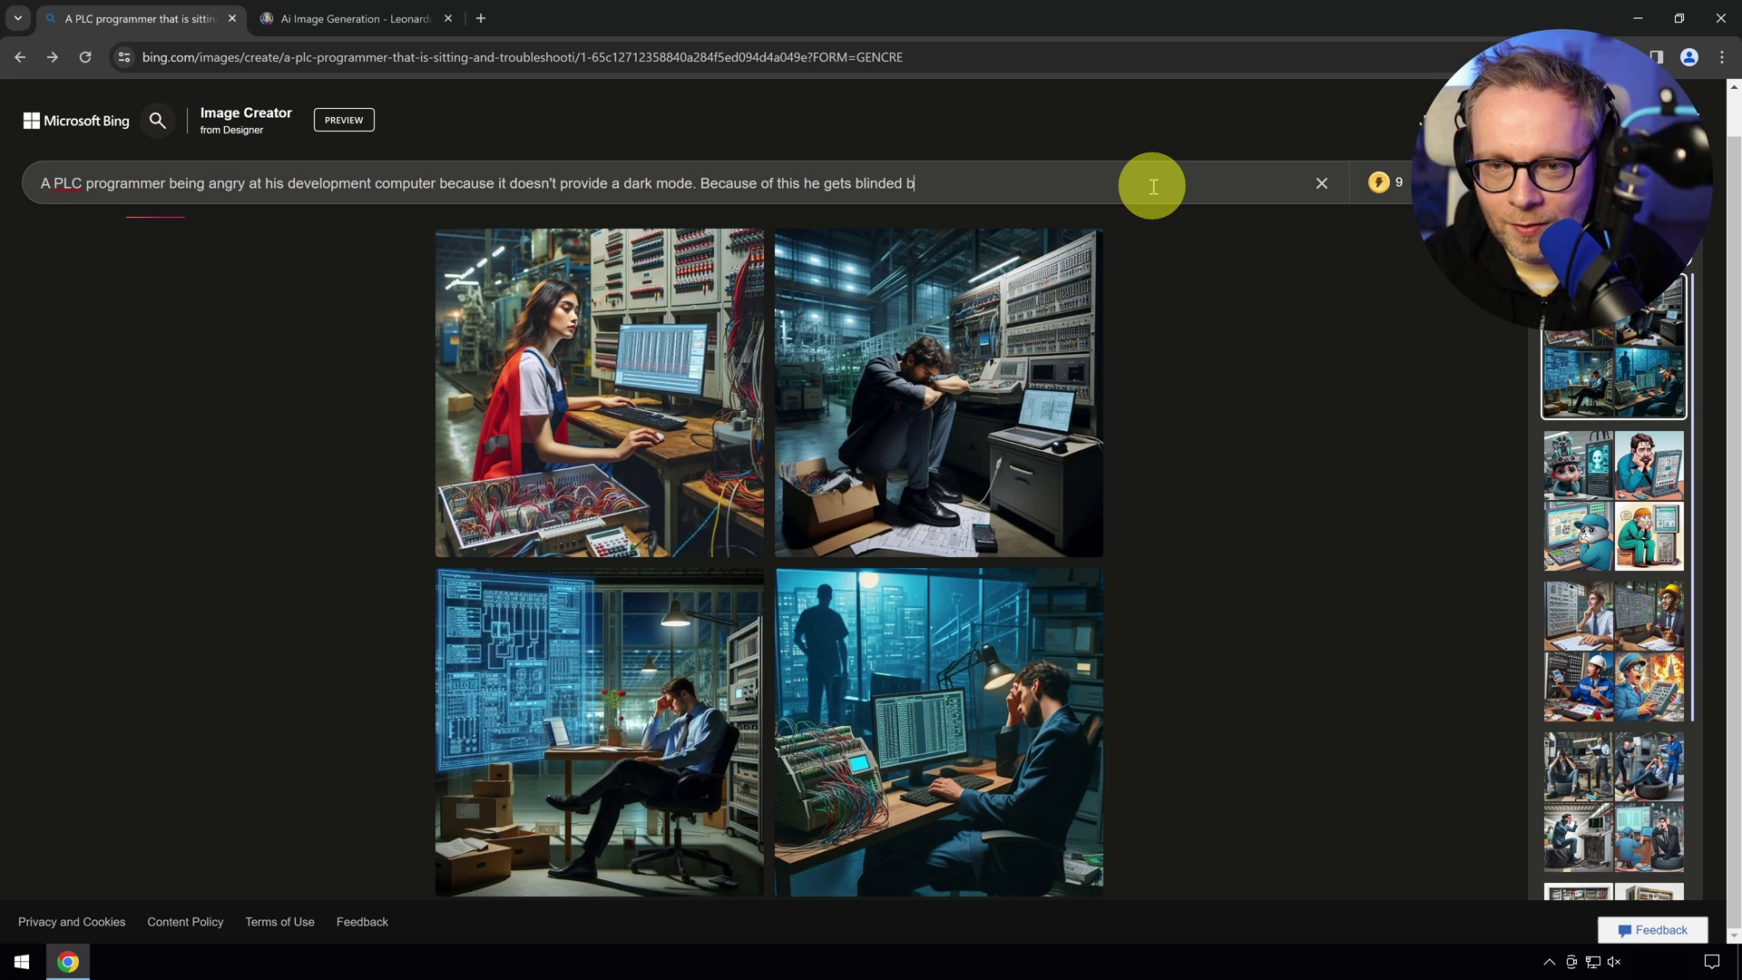
{"action": "type", "text": "y the screen a"}
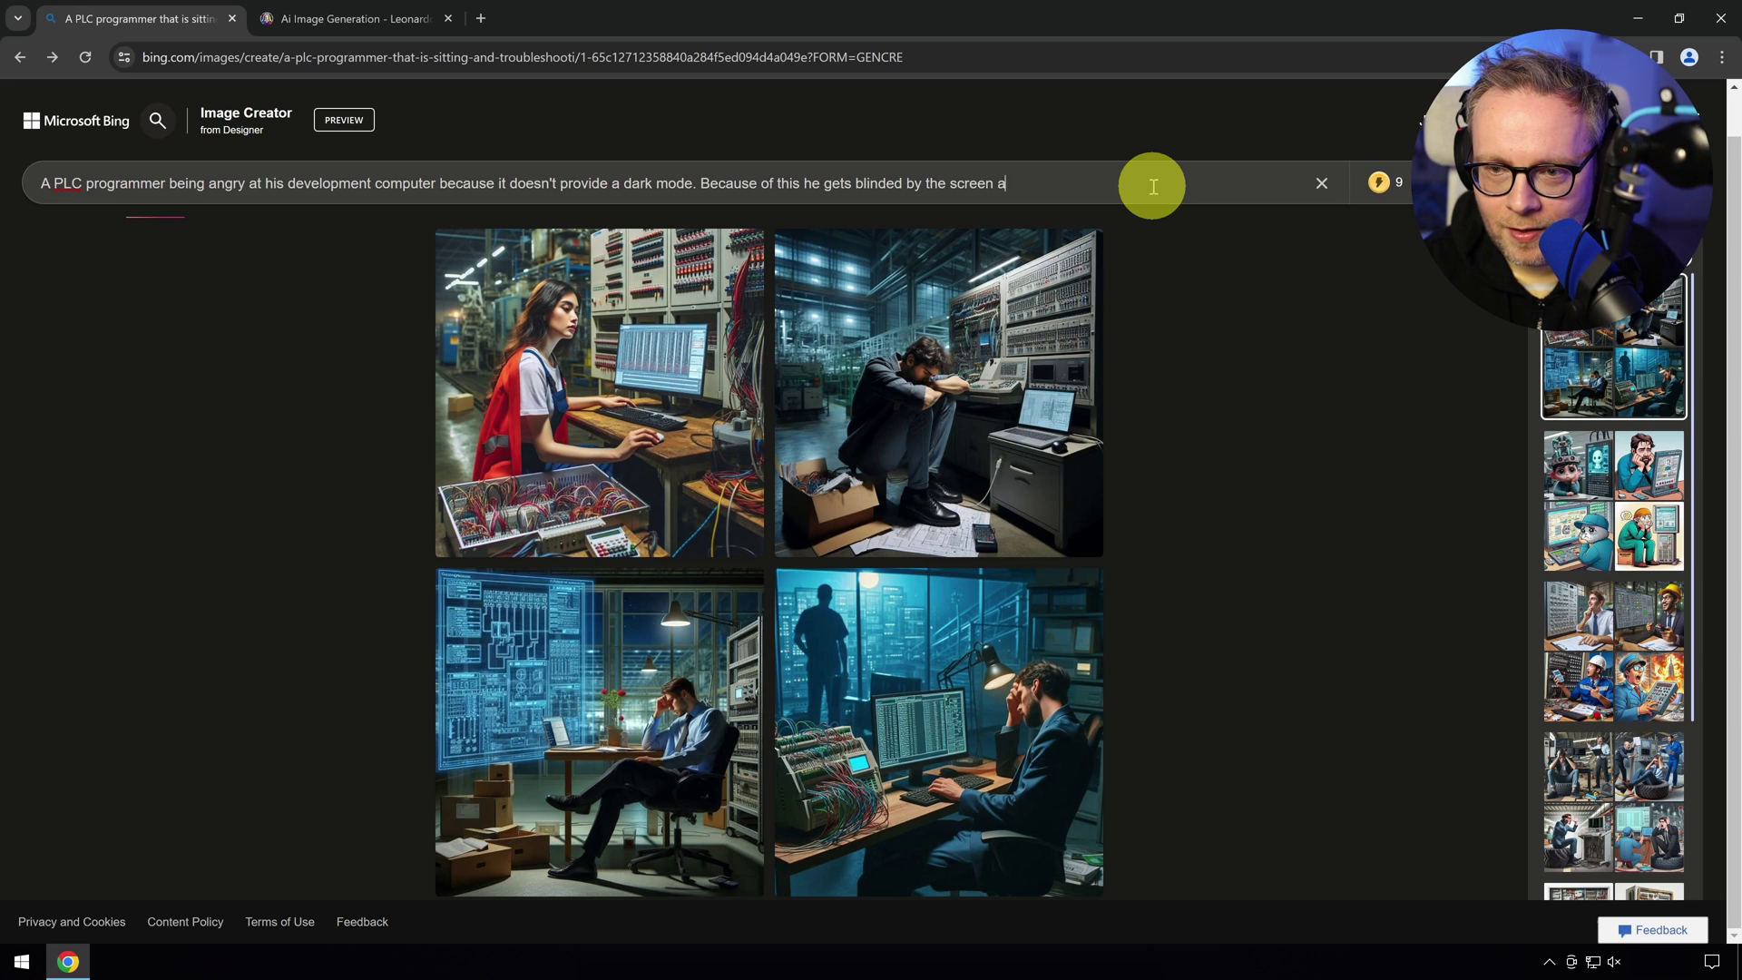
{"action": "type", "text": "nd needs to wear sunglasses."}
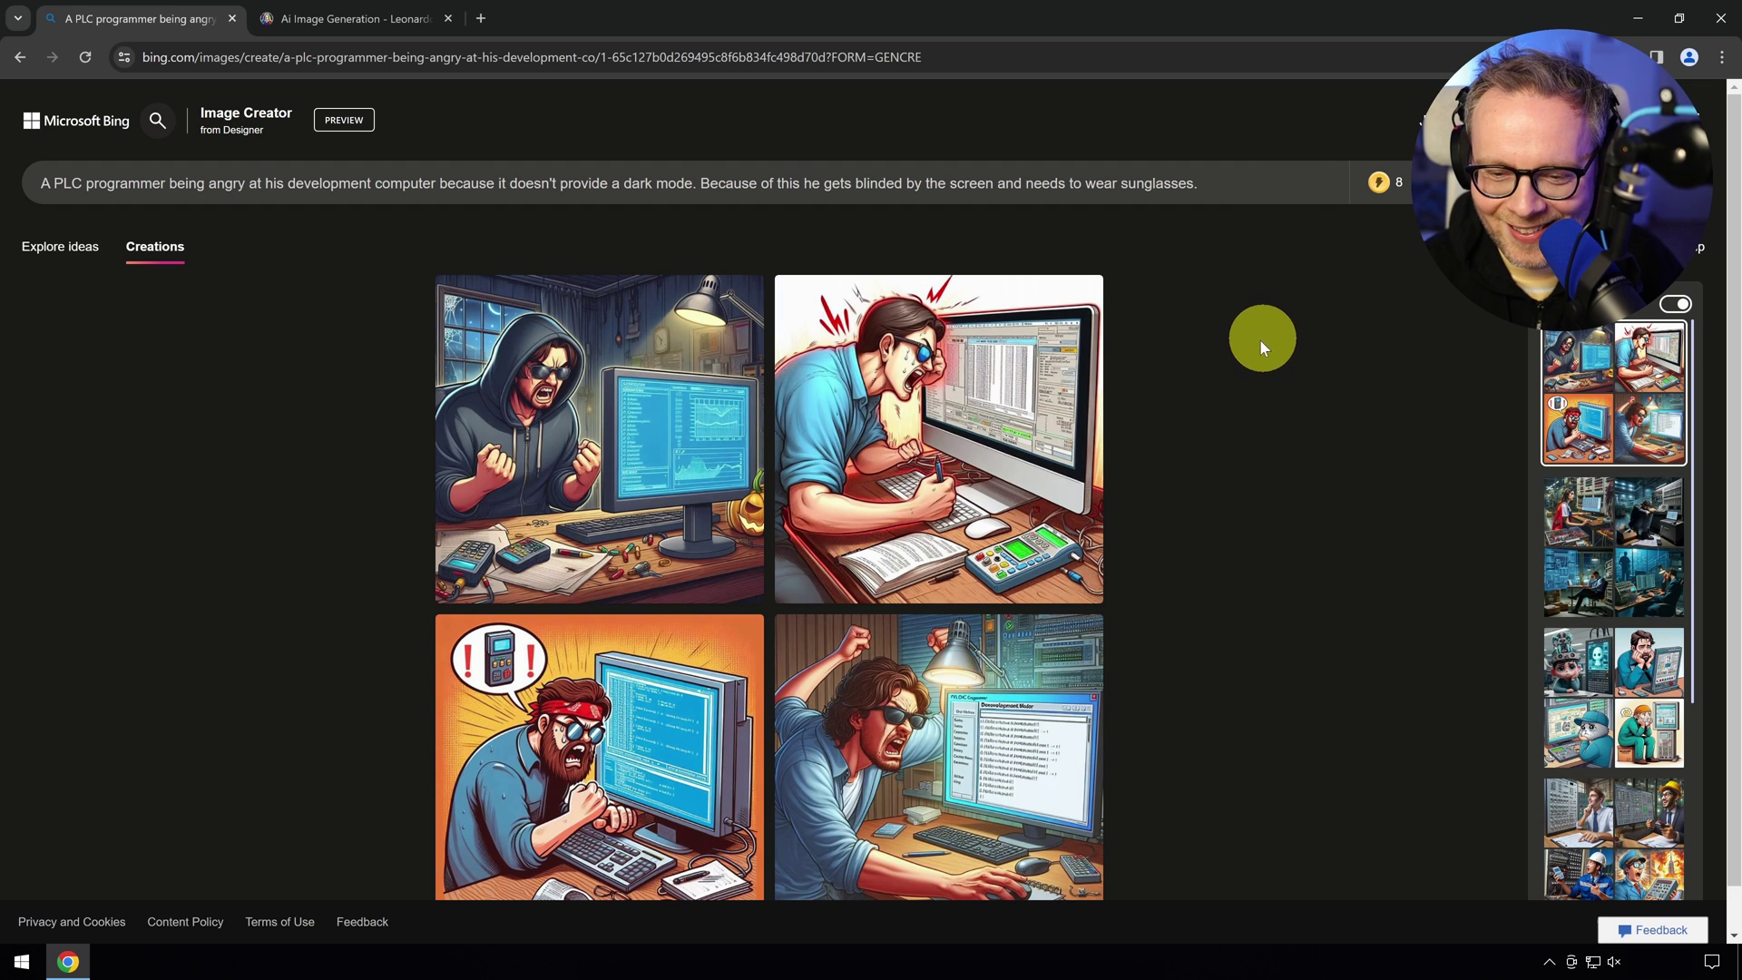
View the bottom-right sunglasses programmer image full size, then close it
{"action": "scroll", "coordinate": [1236, 384], "scroll_direction": "down", "scroll_amount": 1}
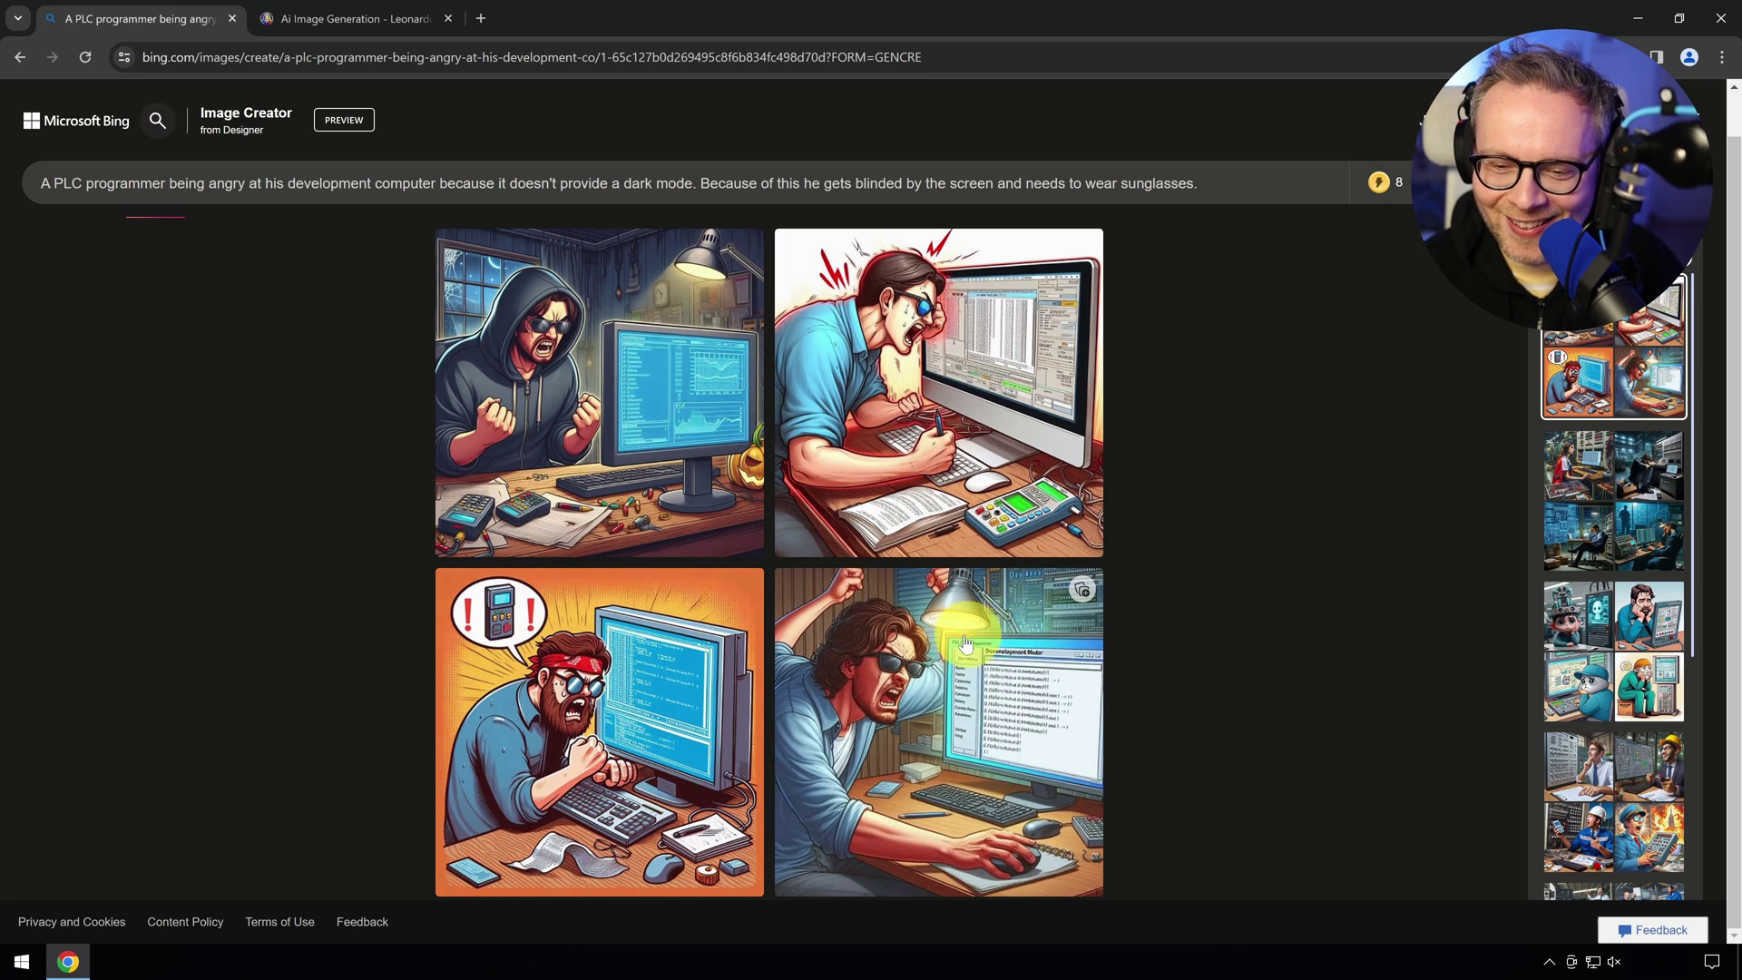
{"action": "left_click", "coordinate": [995, 633]}
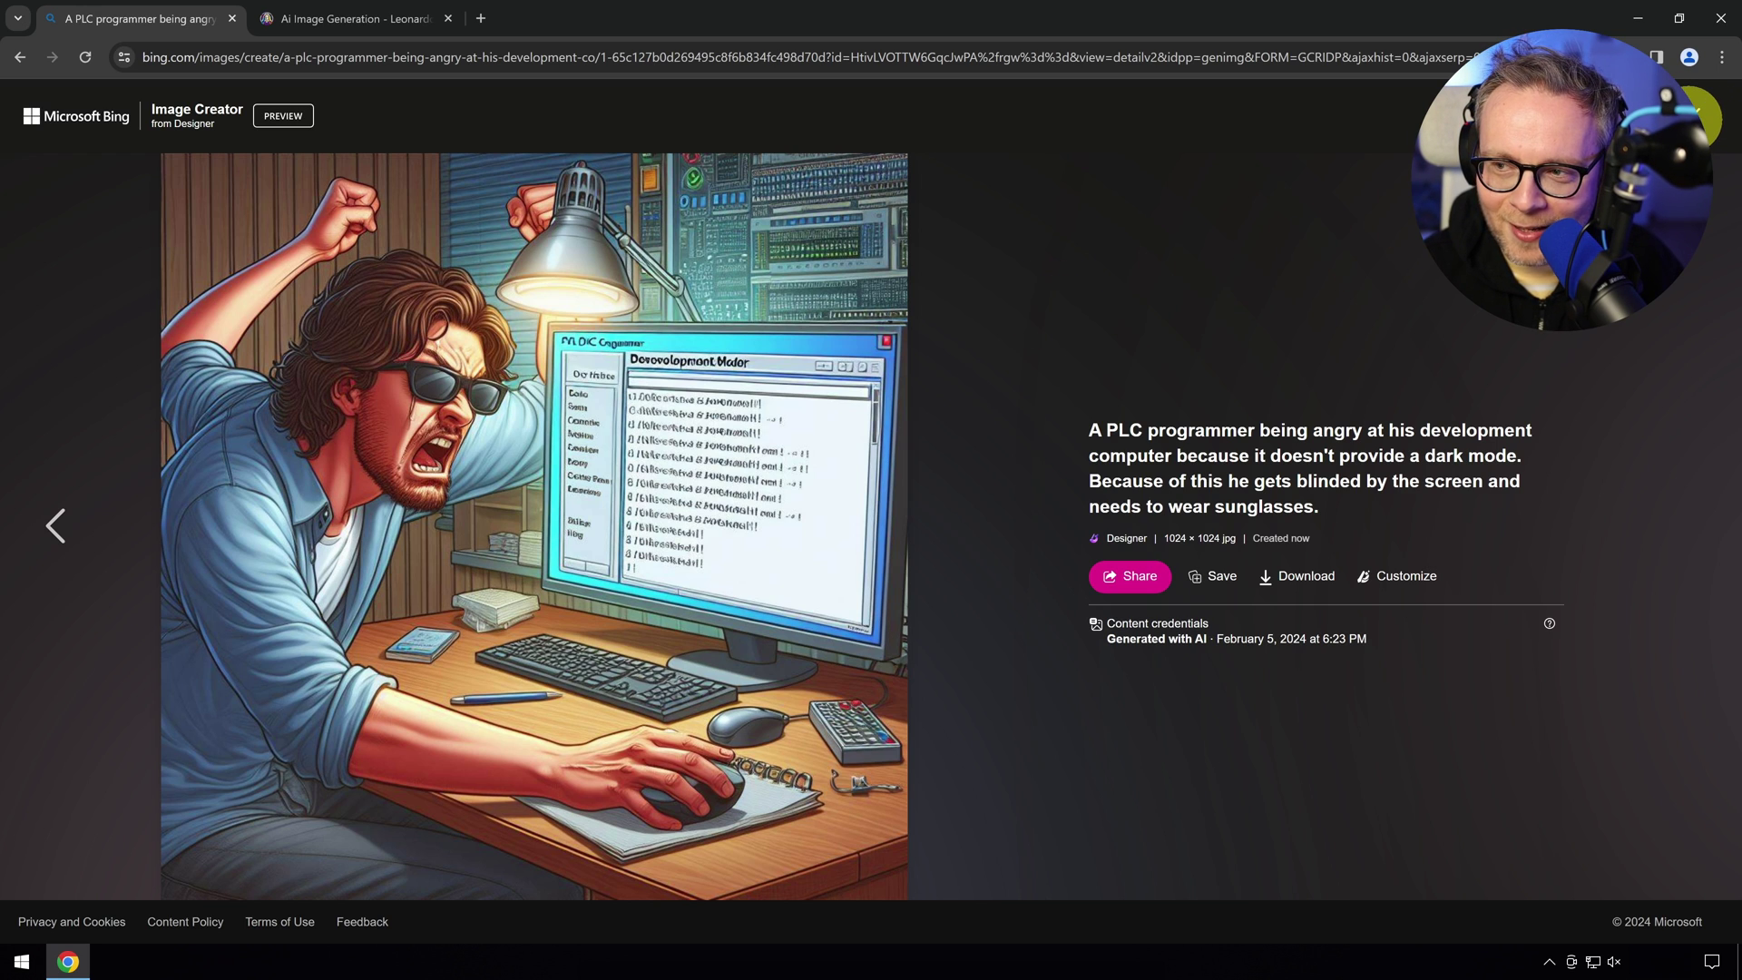
{"action": "left_click", "coordinate": [1699, 116]}
Copy the dark-mode prompt into Leonardo.Ai in place of the Siemens prompt and generate
{"action": "triple_click", "coordinate": [692, 175]}
{"action": "key", "text": "ctrl+c"}
{"action": "left_click", "coordinate": [358, 18]}
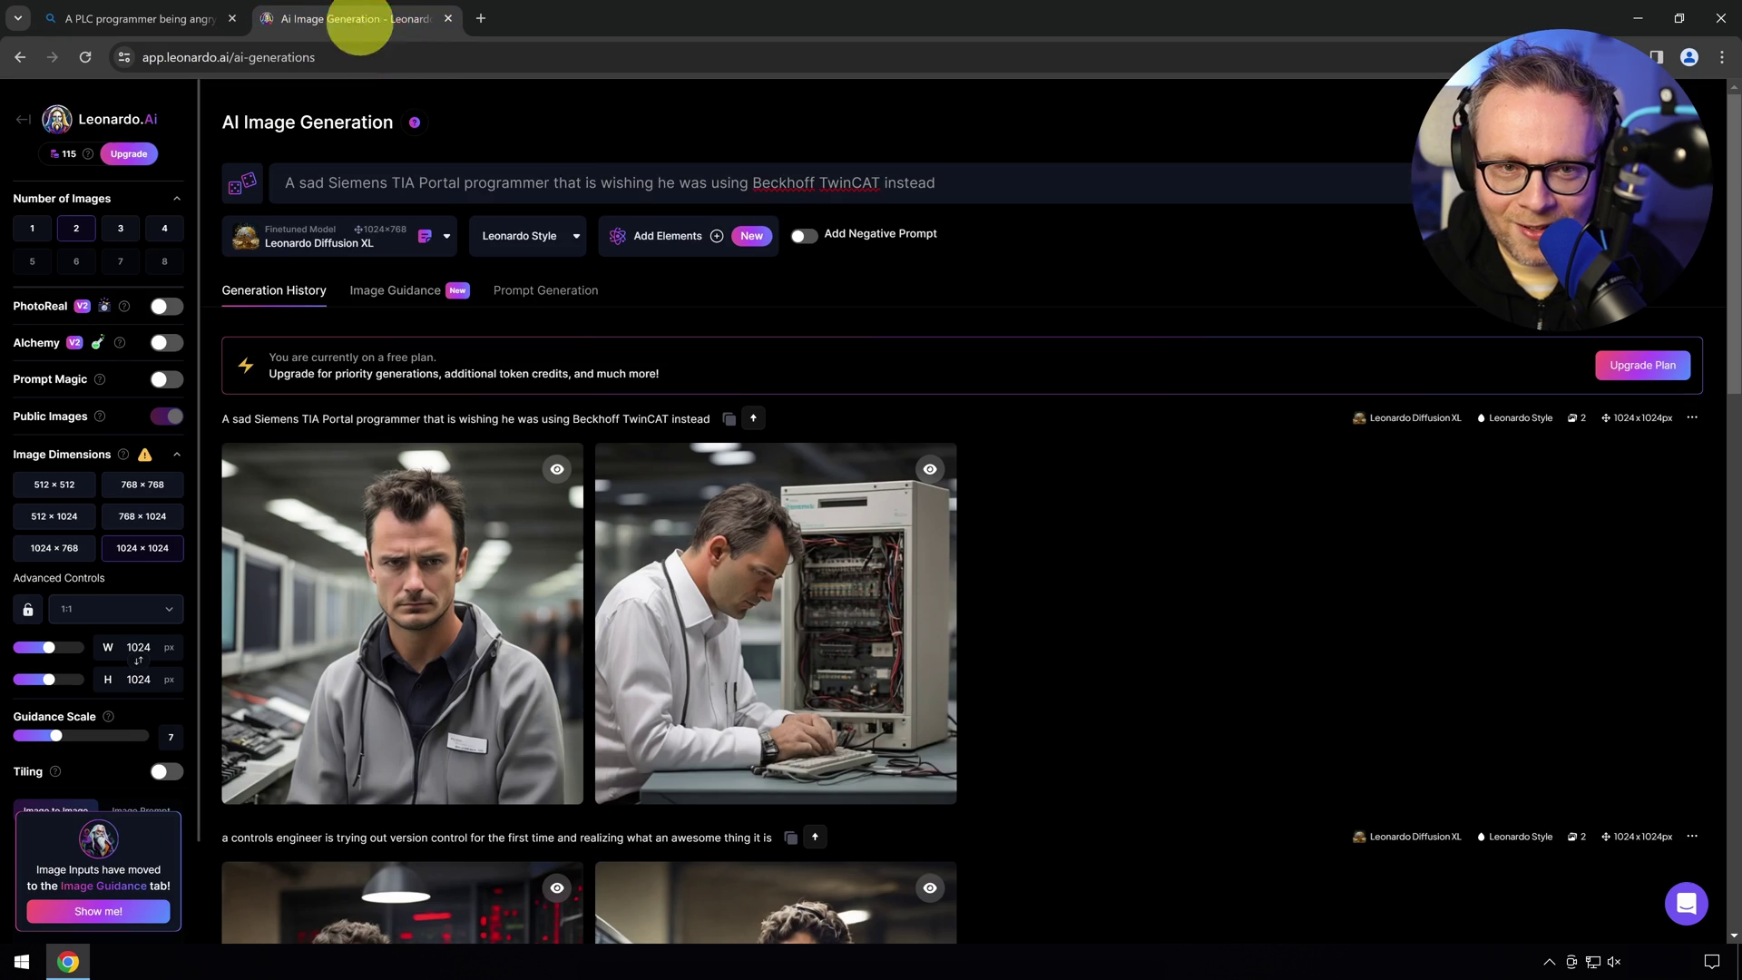
{"action": "triple_click", "coordinate": [1104, 171]}
{"action": "key", "text": "ctrl+v"}
{"action": "key", "text": "Return"}
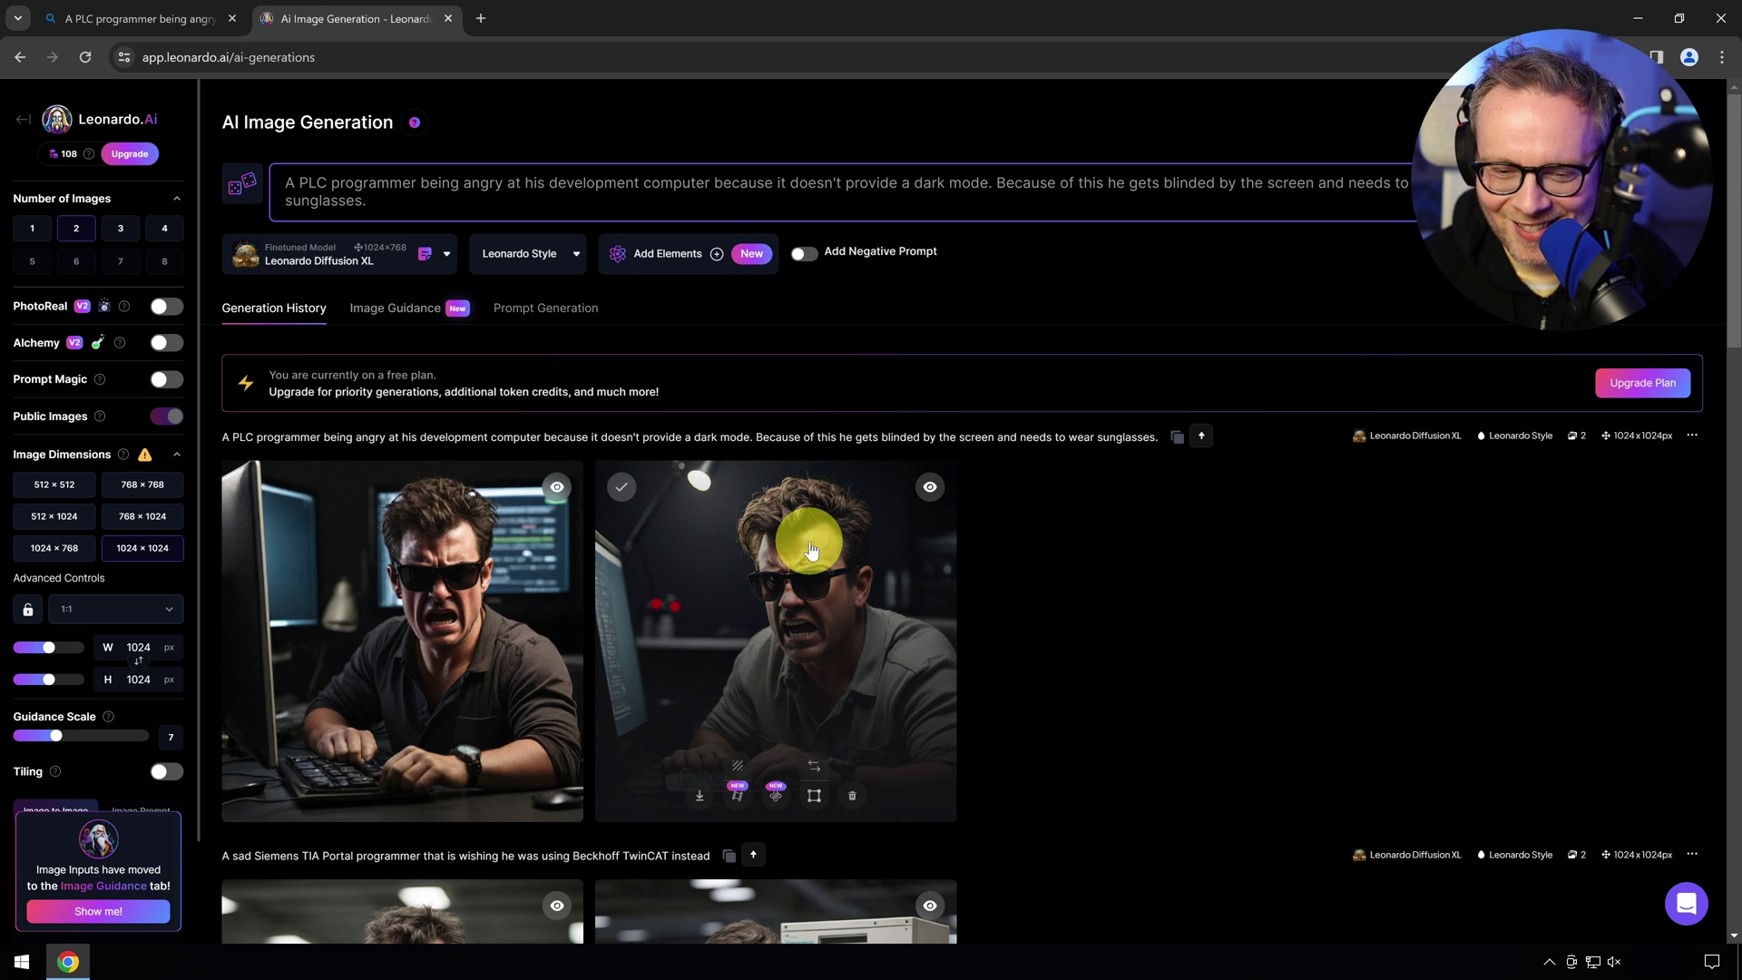
View the second angry sunglasses programmer image enlarged, then return to Bing Image Creator
{"action": "left_click", "coordinate": [806, 543]}
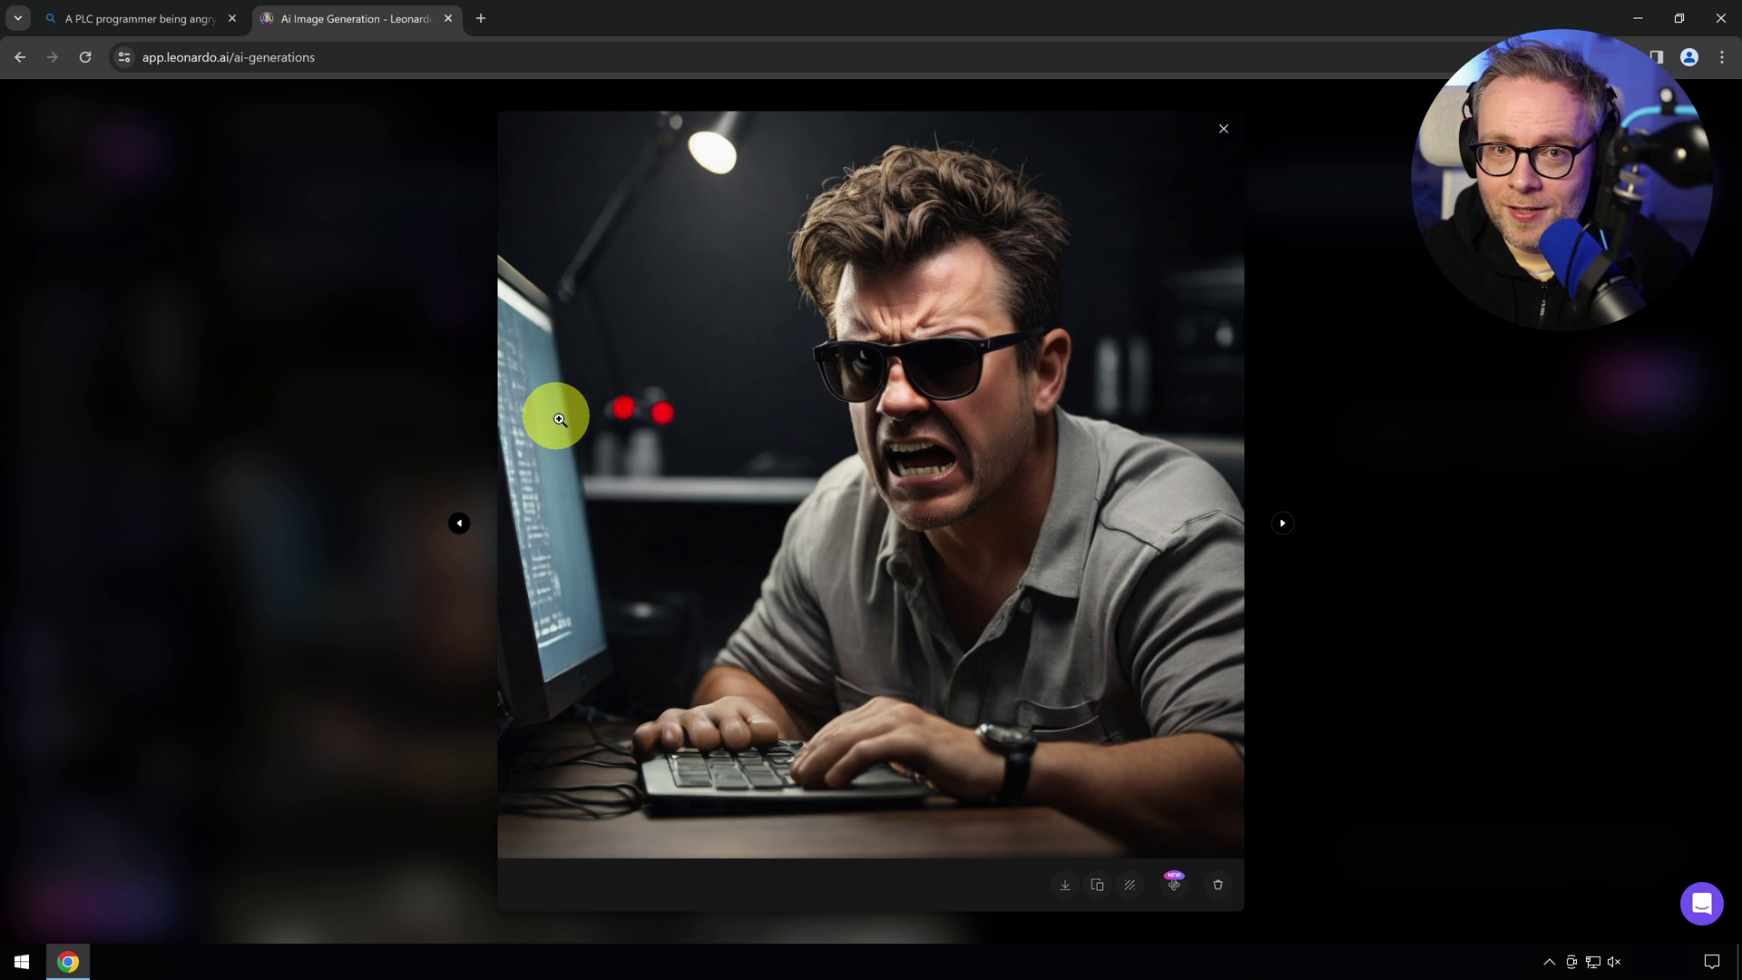
{"action": "key", "text": "Escape"}
{"action": "left_click", "coordinate": [195, 18]}
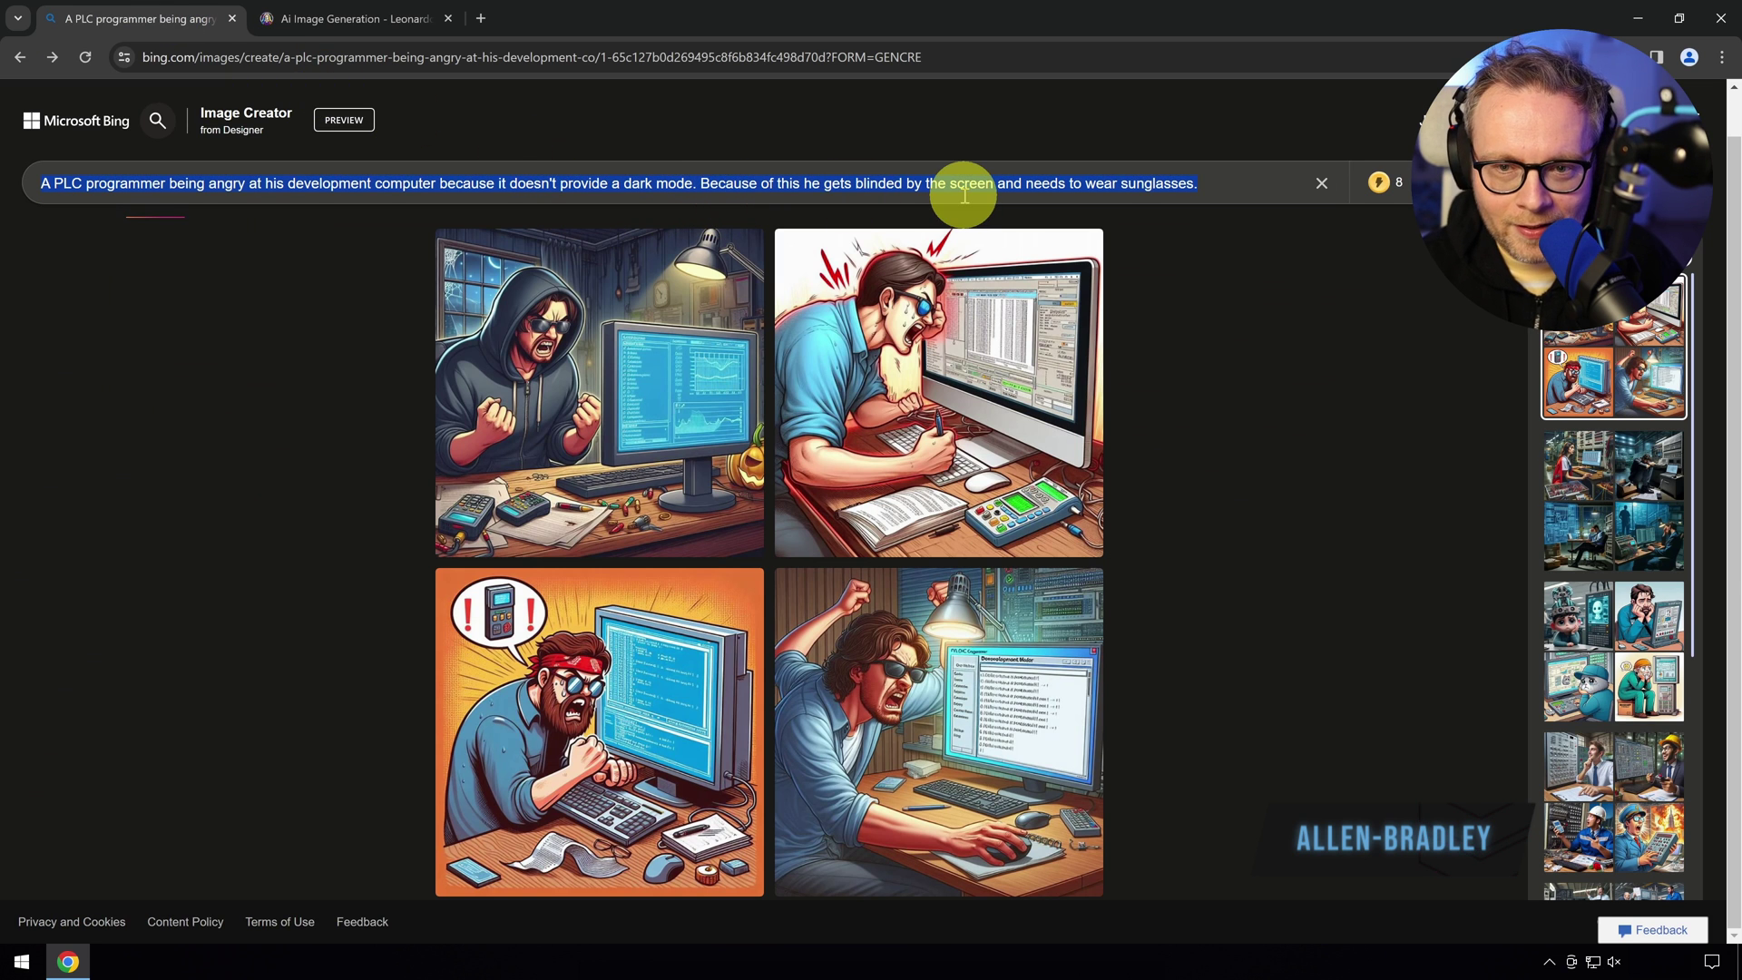
Write a prompt about a Beckhoff TwinCAT PLC programmer trying Rockwell Automation RsLogix 5000 for the first time
{"action": "type", "text": "A PLC programmer trying out Rockwell A"}
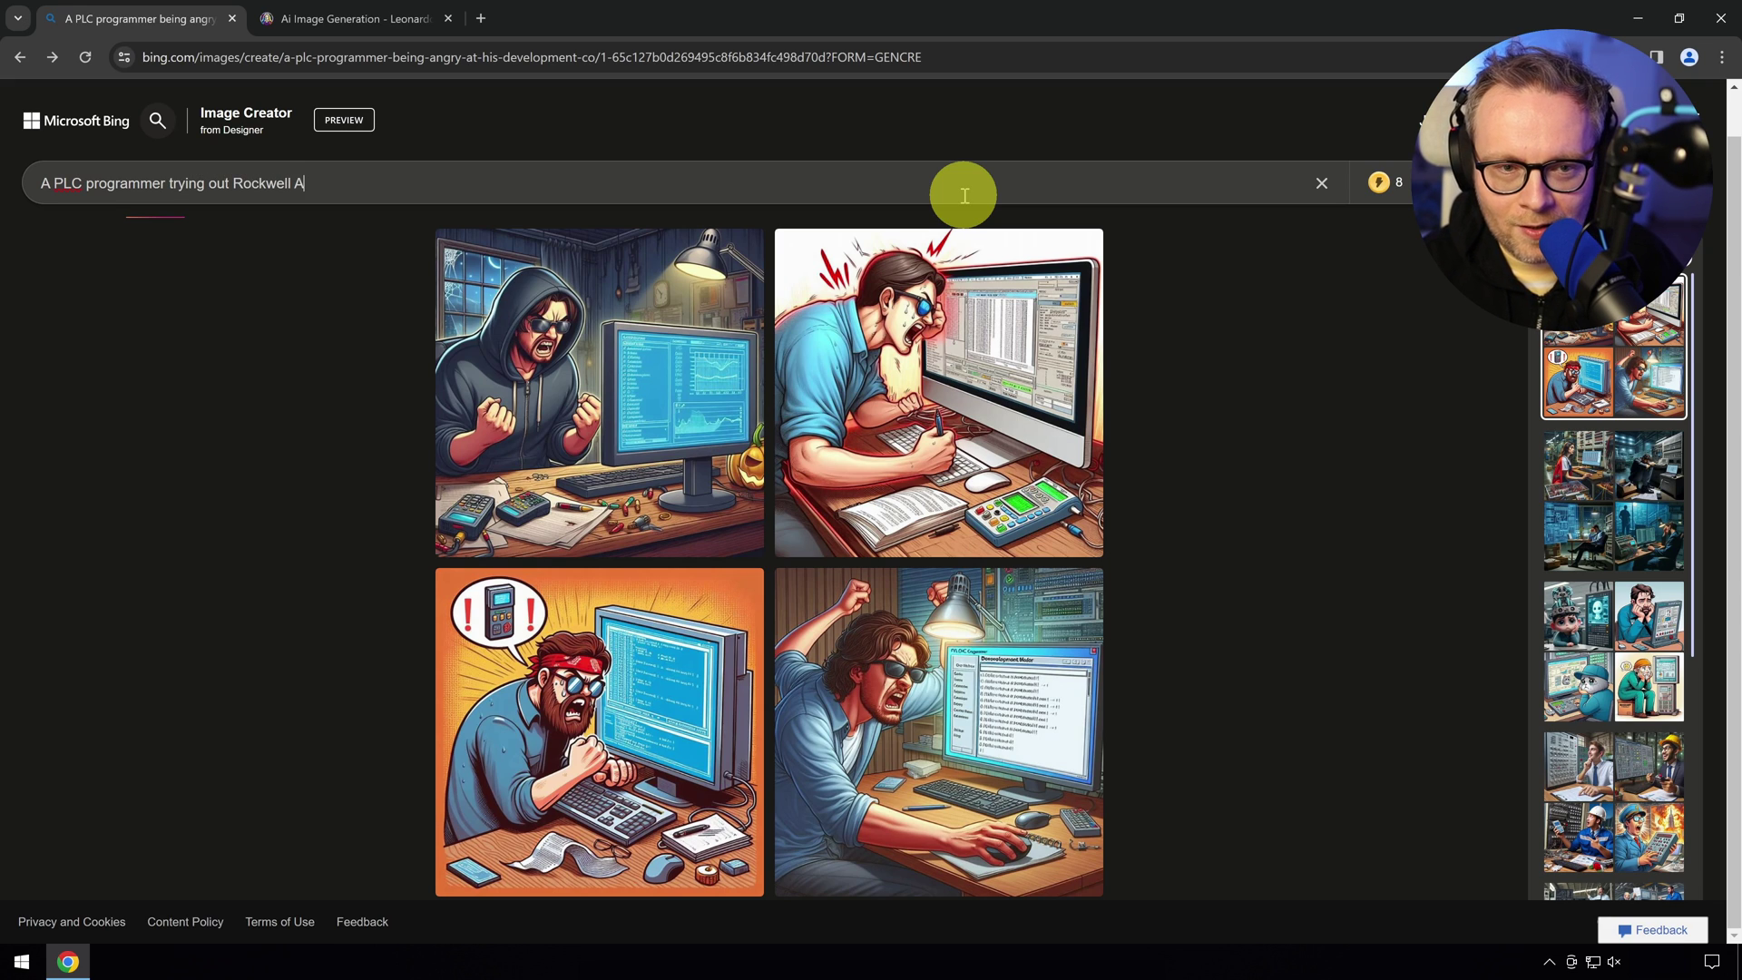
{"action": "type", "text": "utomation RsLogix 5000 for the fir"}
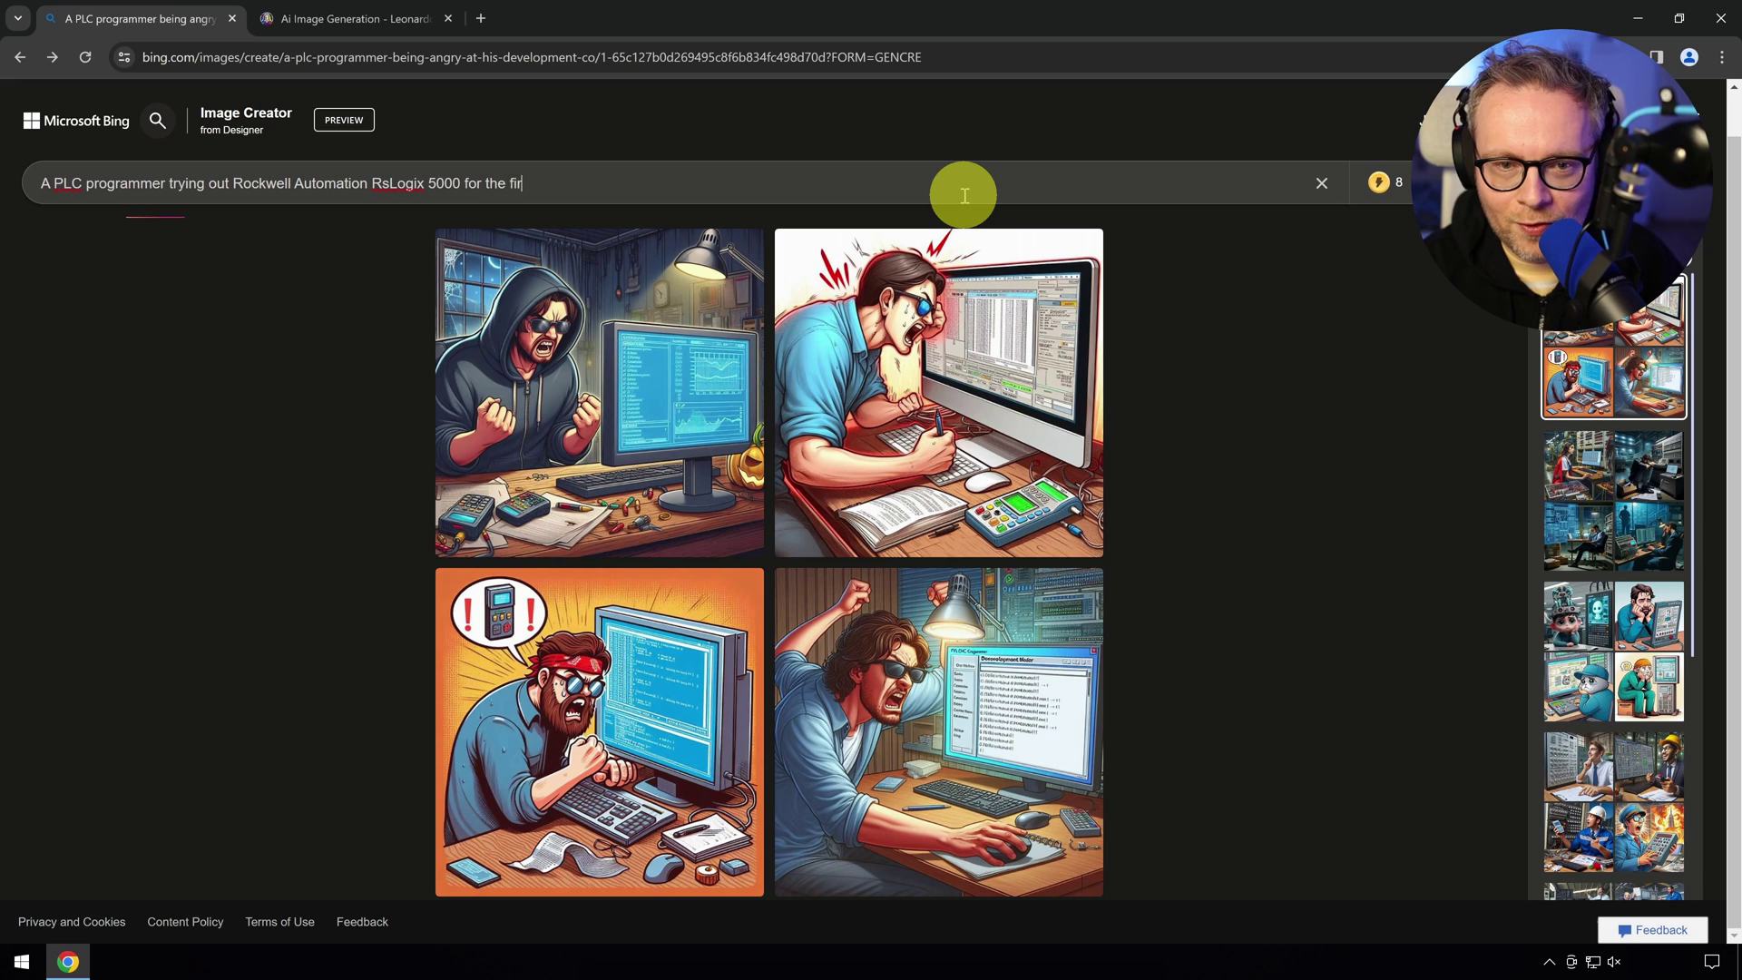
{"action": "type", "text": "st time in his life"}
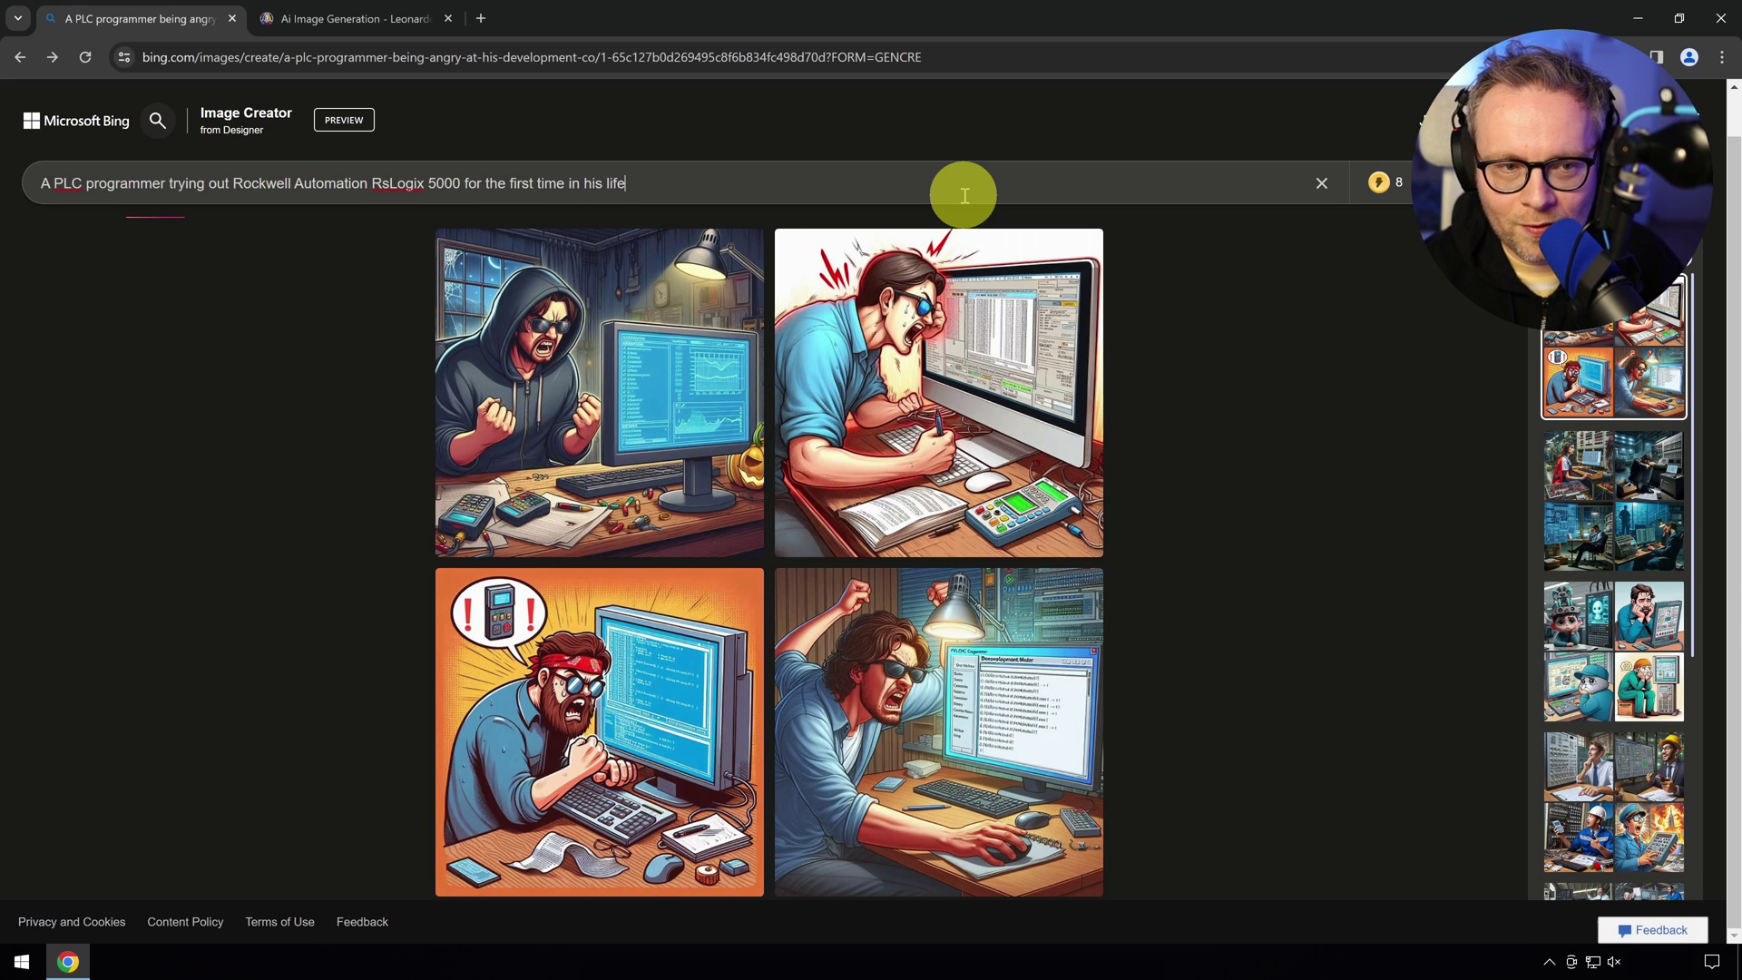
{"action": "double_click", "coordinate": [67, 183]}
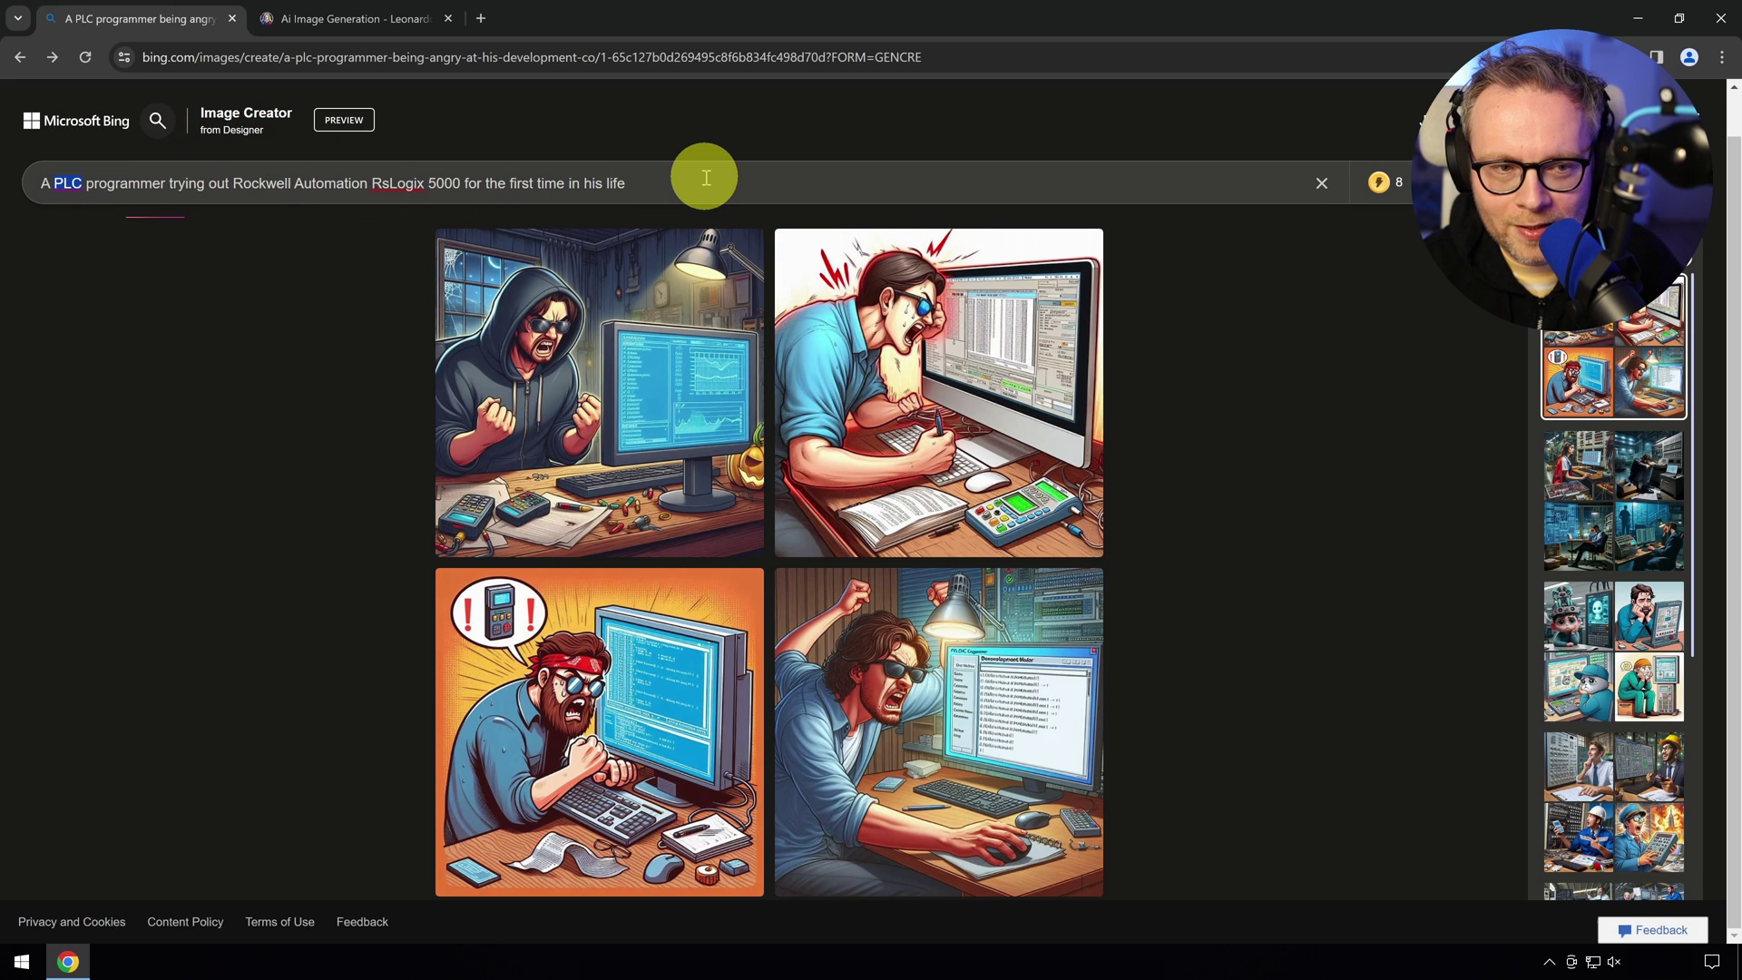
{"action": "type", "text": "Beckhoff TWin"}
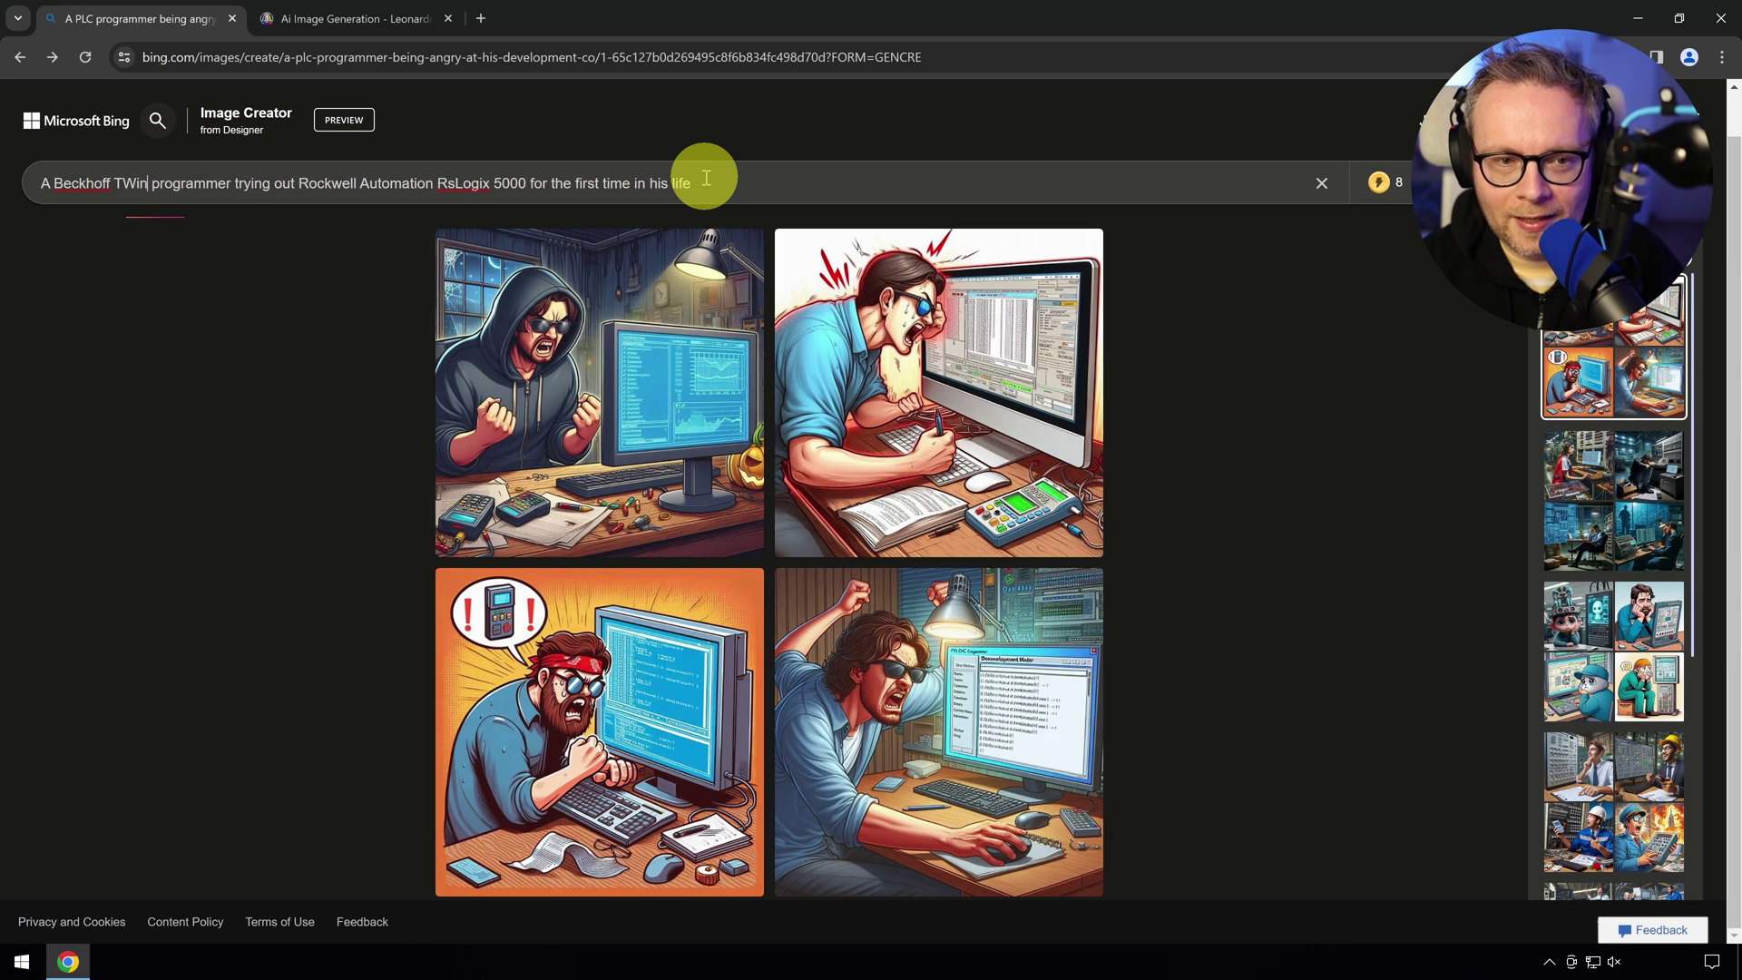
{"action": "key", "text": "BackSpace"}
{"action": "key", "text": "BackSpace"}
{"action": "key", "text": "BackSpace"}
{"action": "type", "text": "winCAT PLC"}
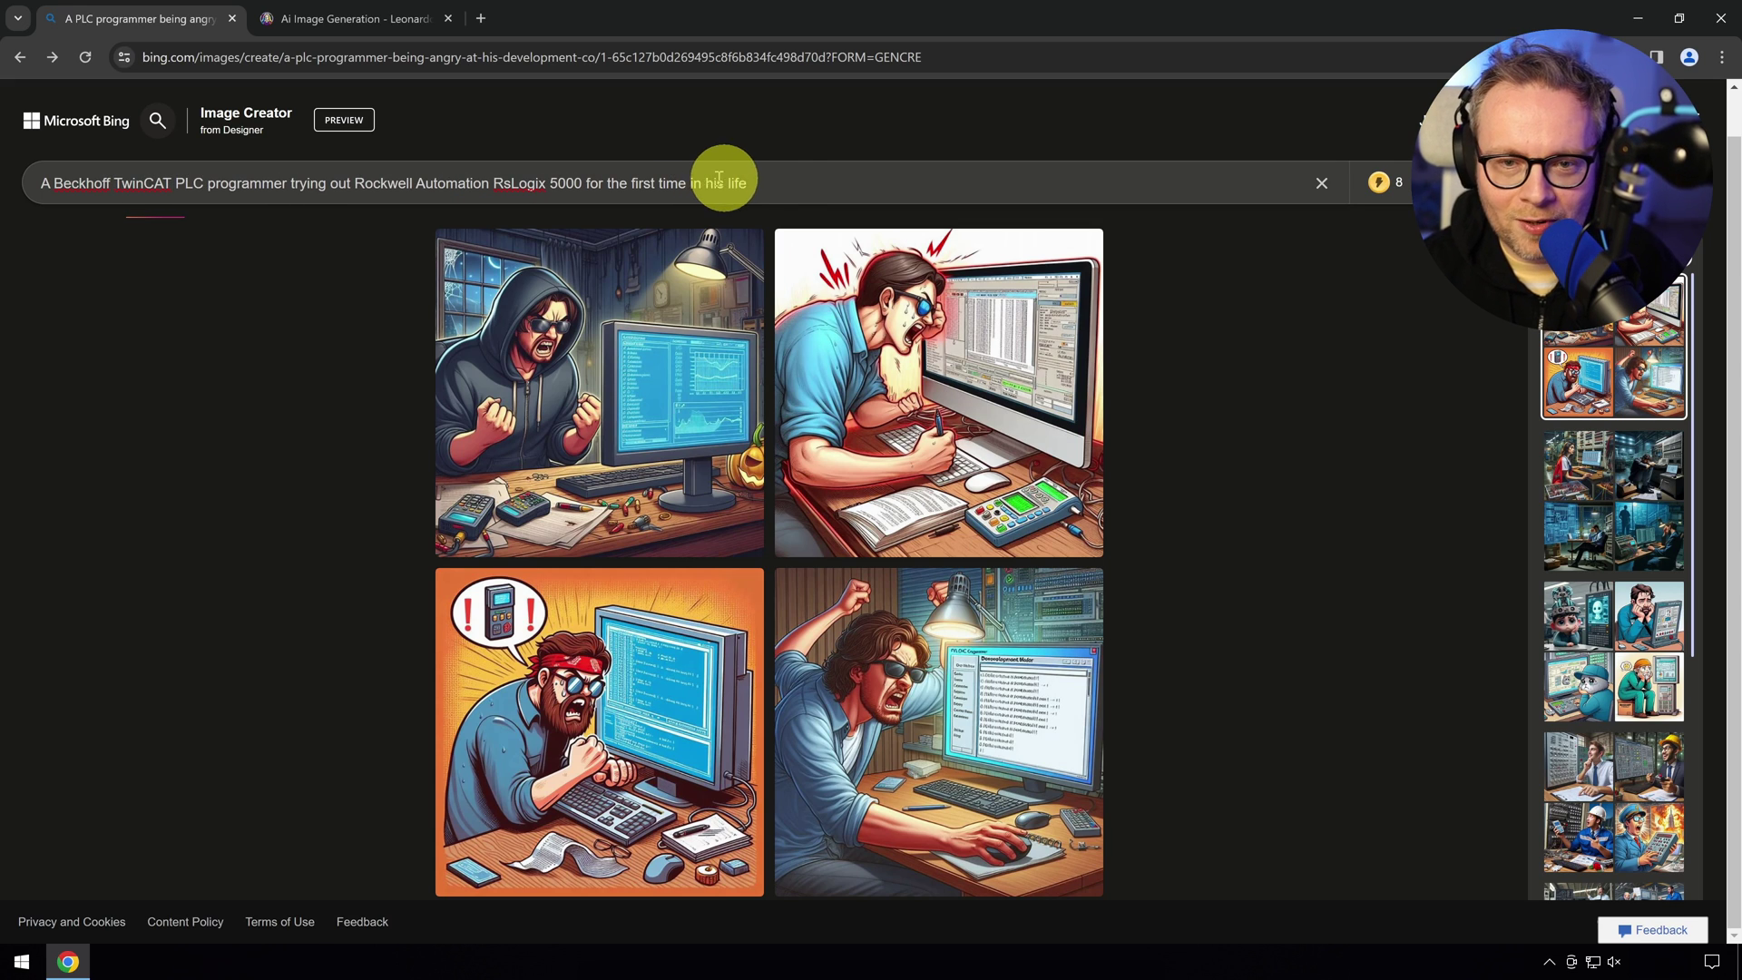
Add 'and realizing that he should probably be doing something else with his life' and generate the images
{"action": "left_click", "coordinate": [805, 179]}
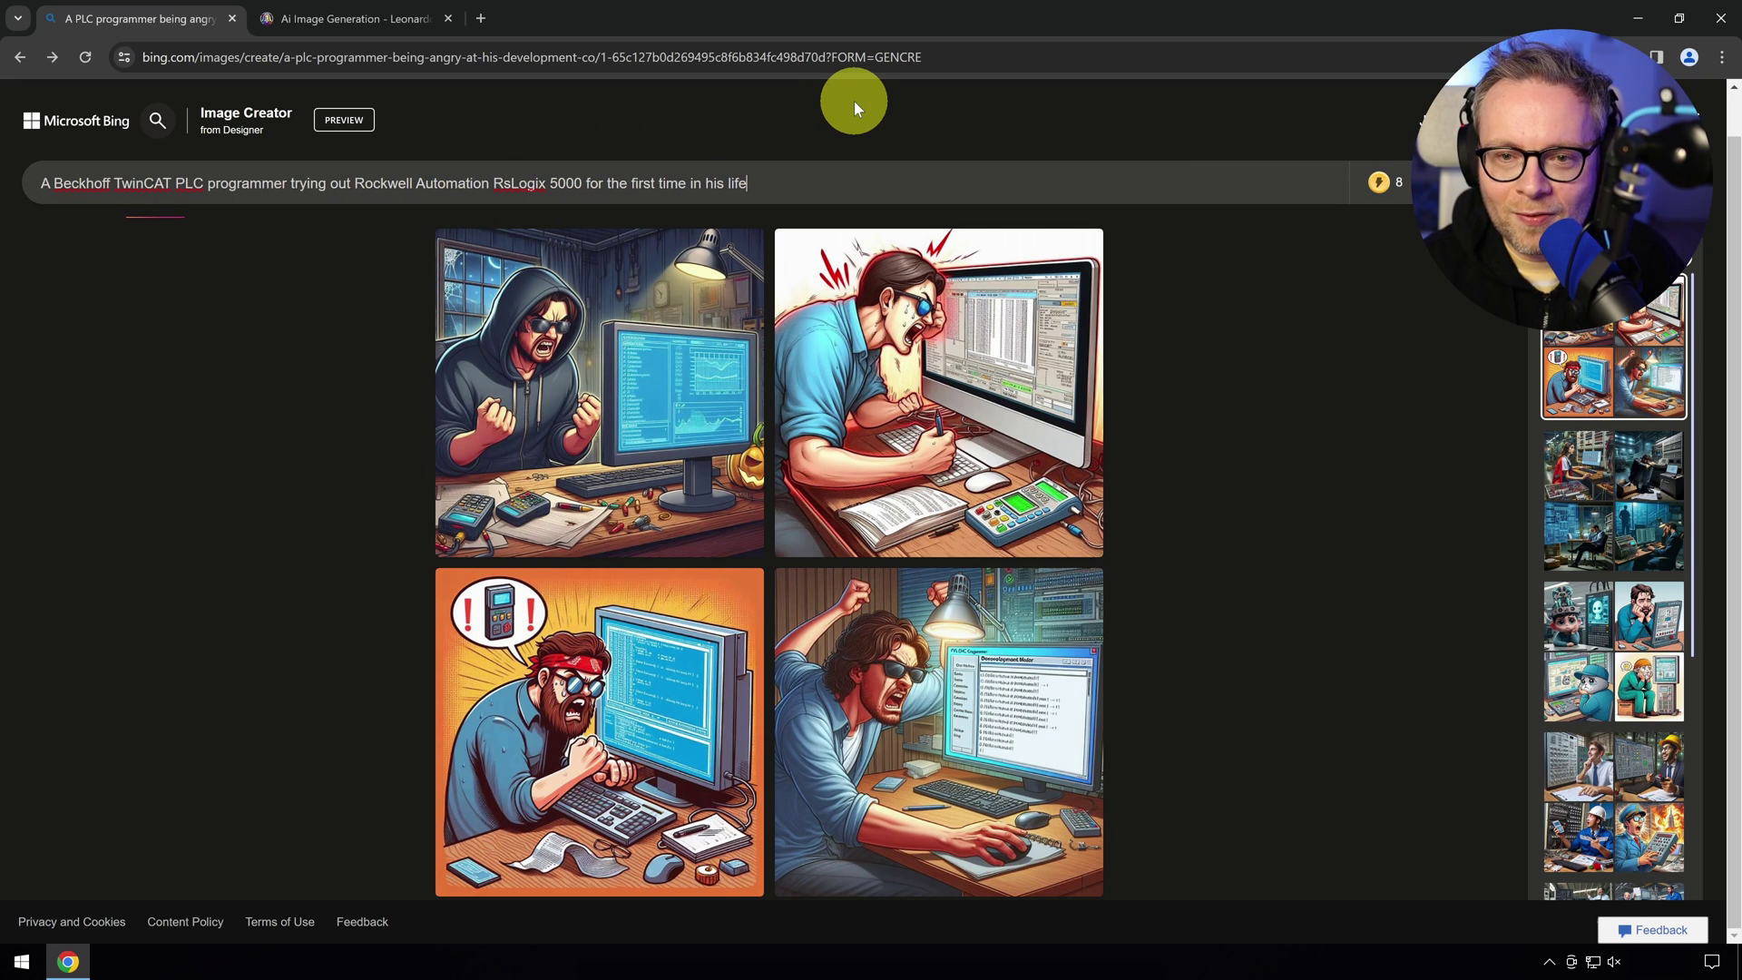
{"action": "type", "text": "and realiz"}
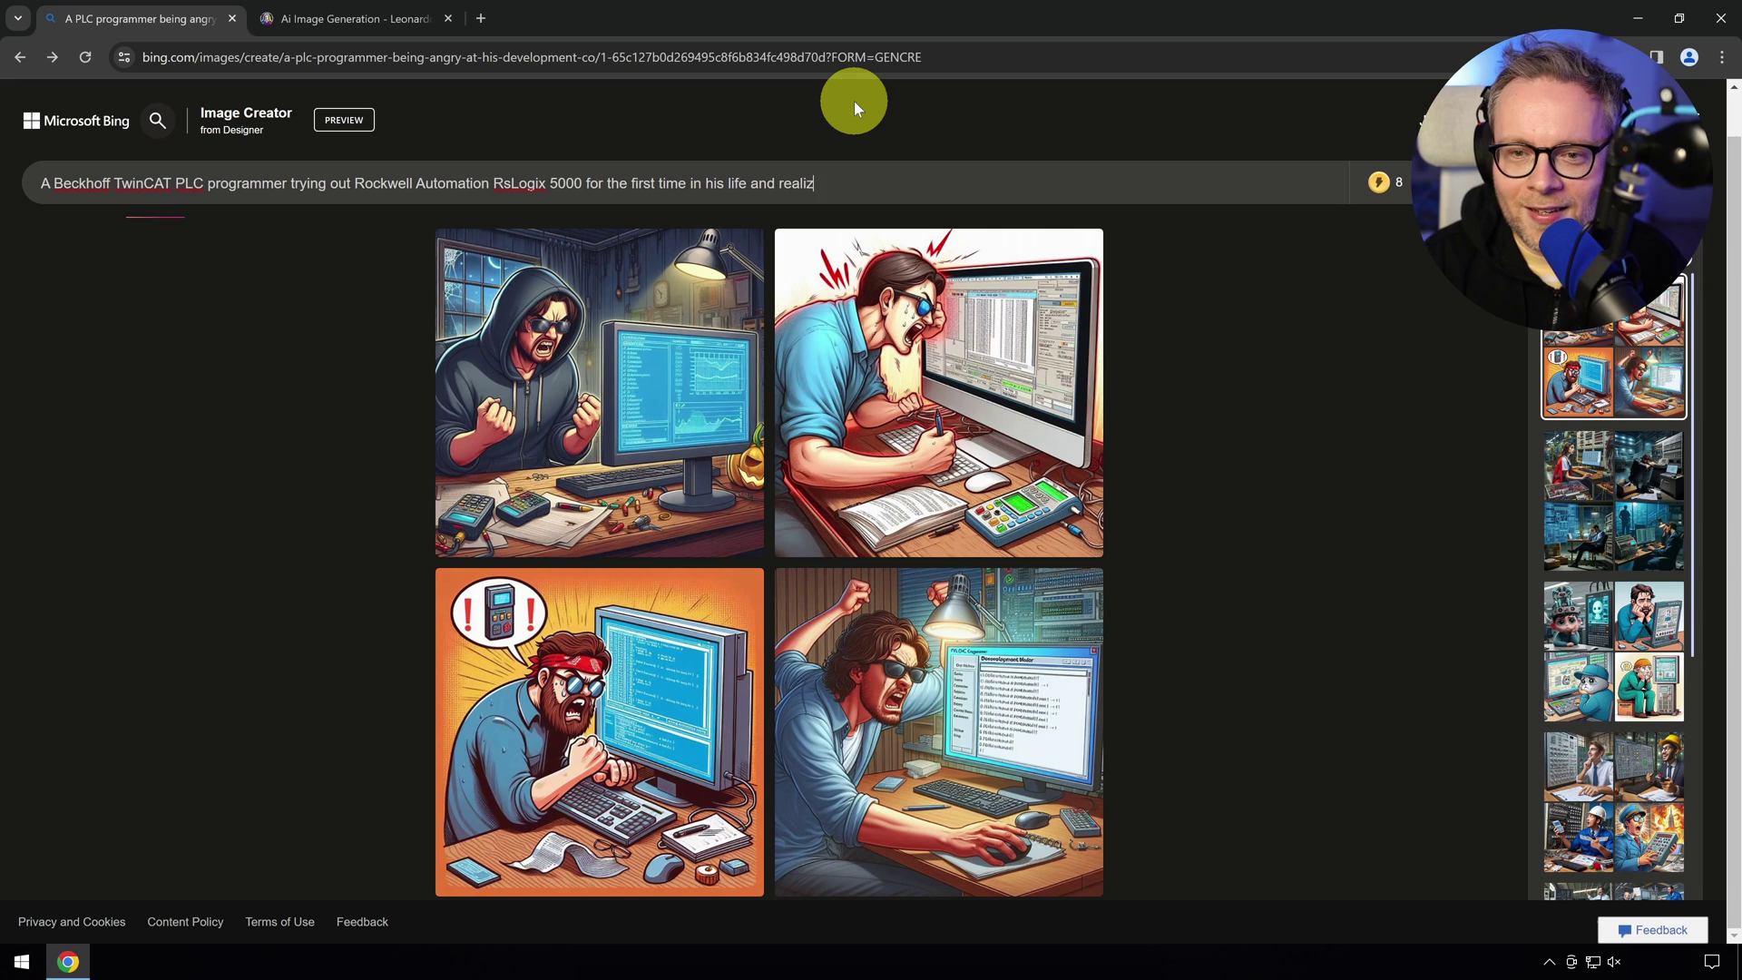
{"action": "type", "text": "ing that he should pr"}
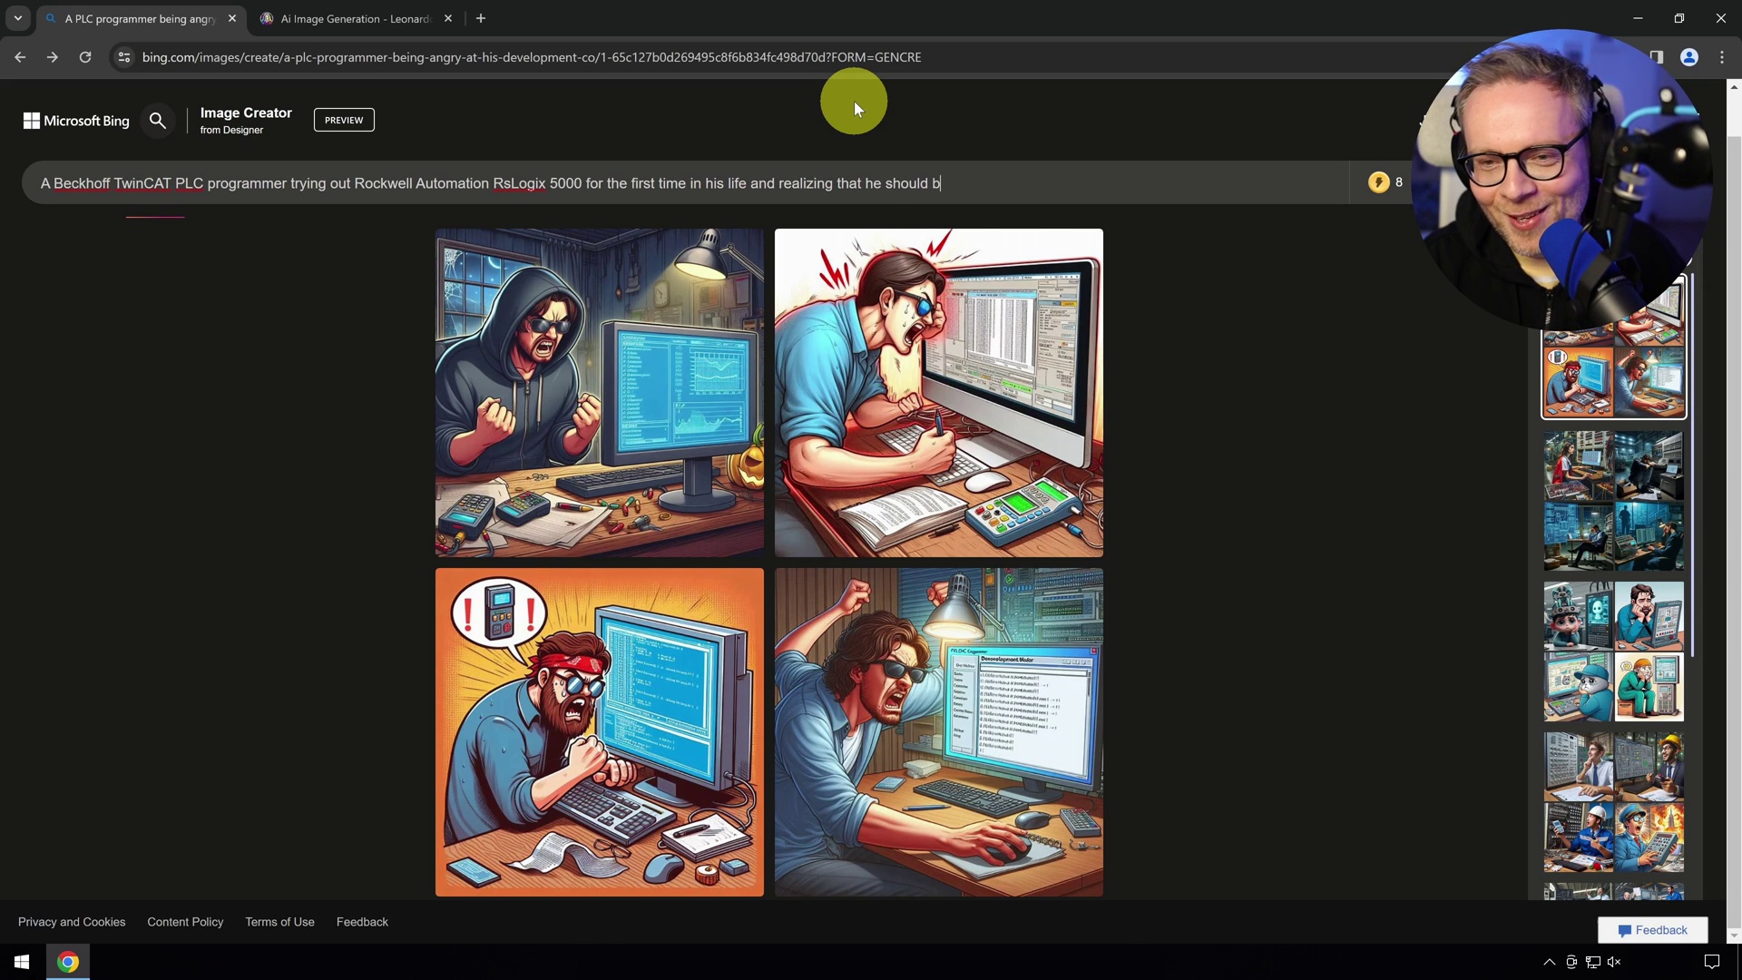
{"action": "type", "text": "obably be doing "}
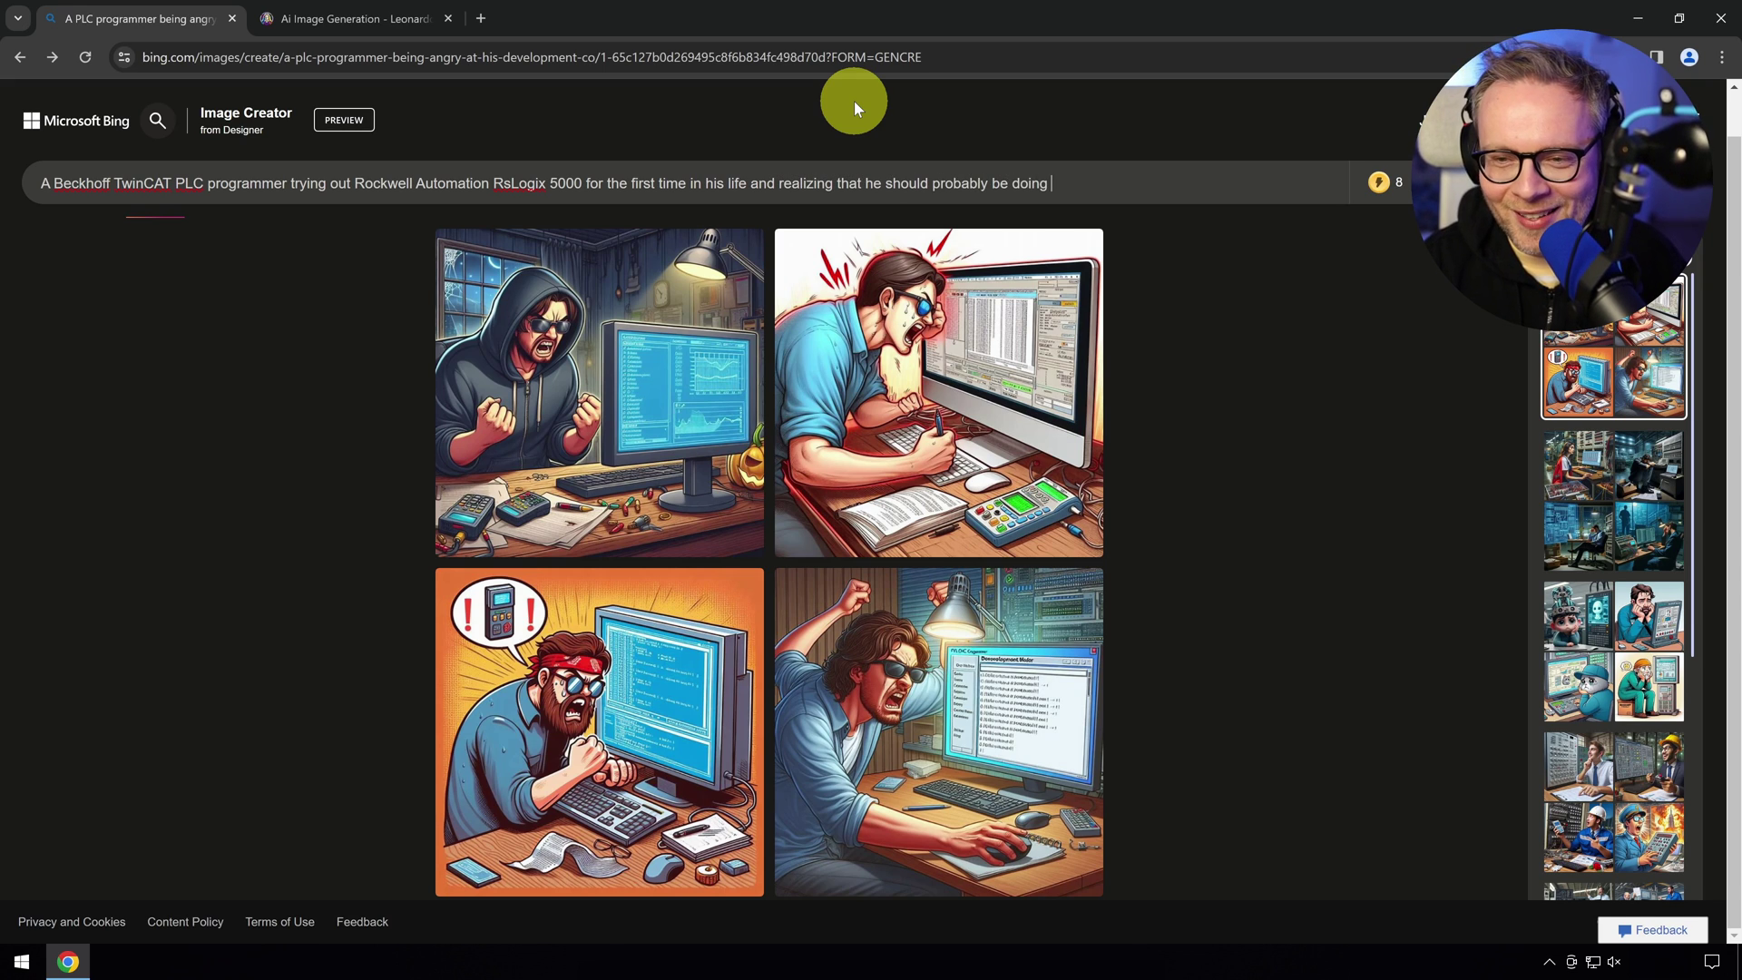
{"action": "type", "text": "something els"}
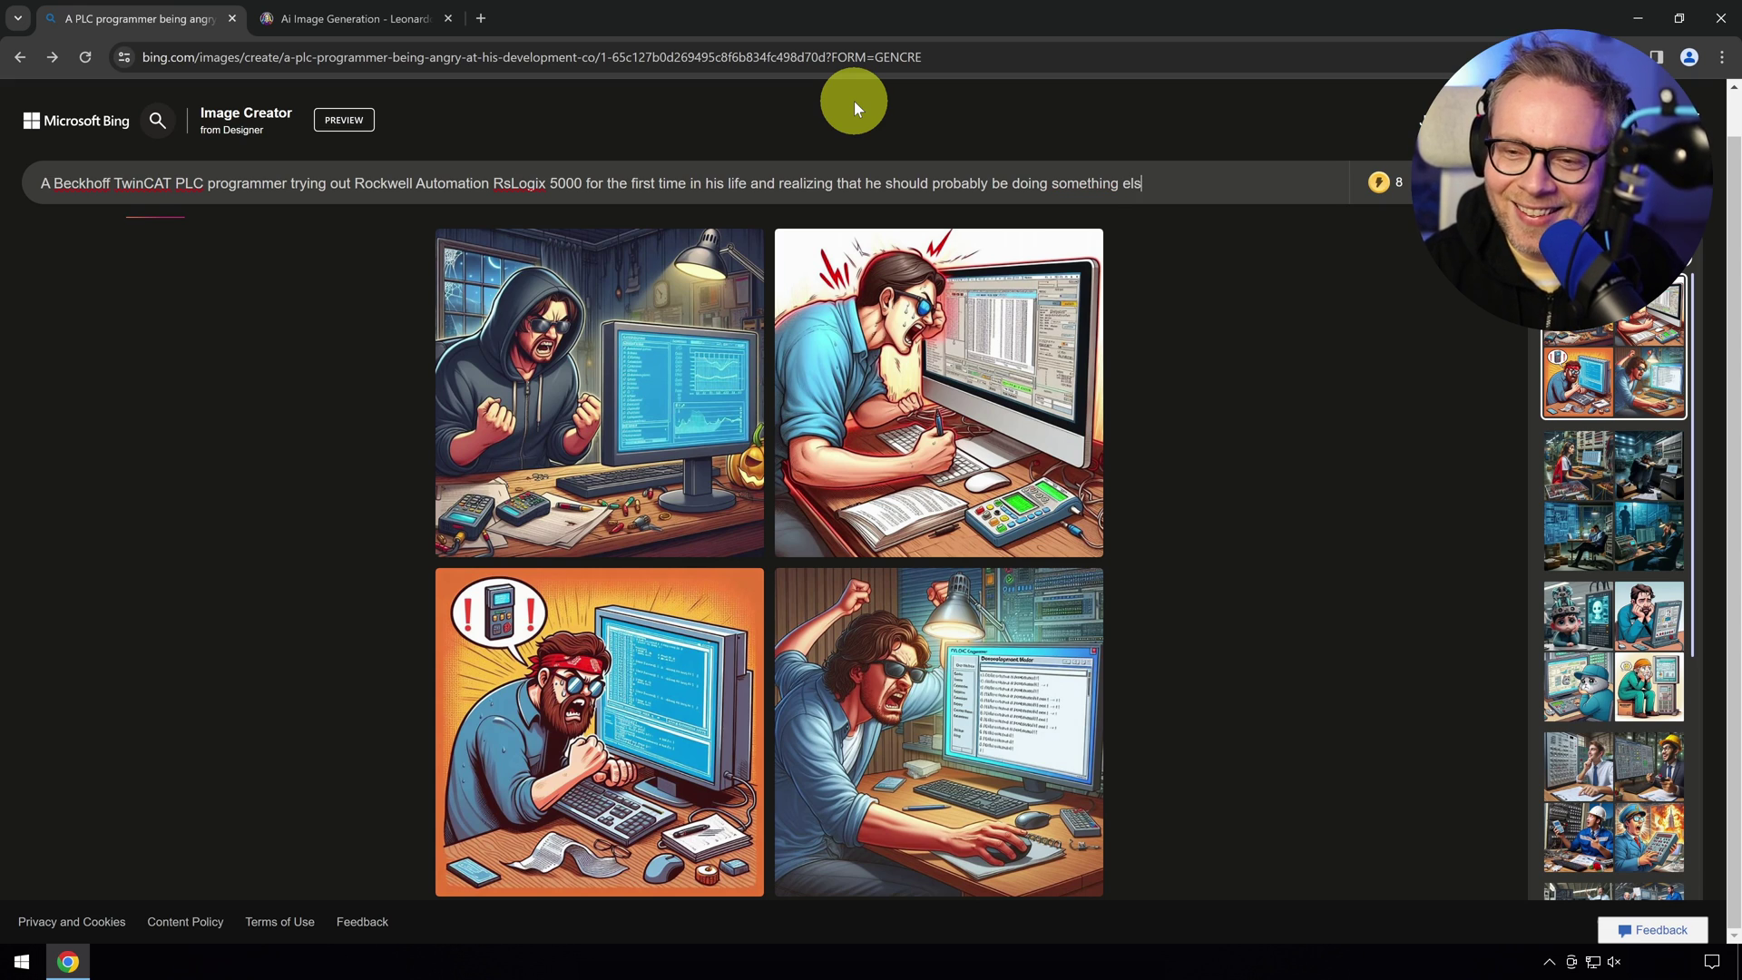
{"action": "type", "text": "e with his life"}
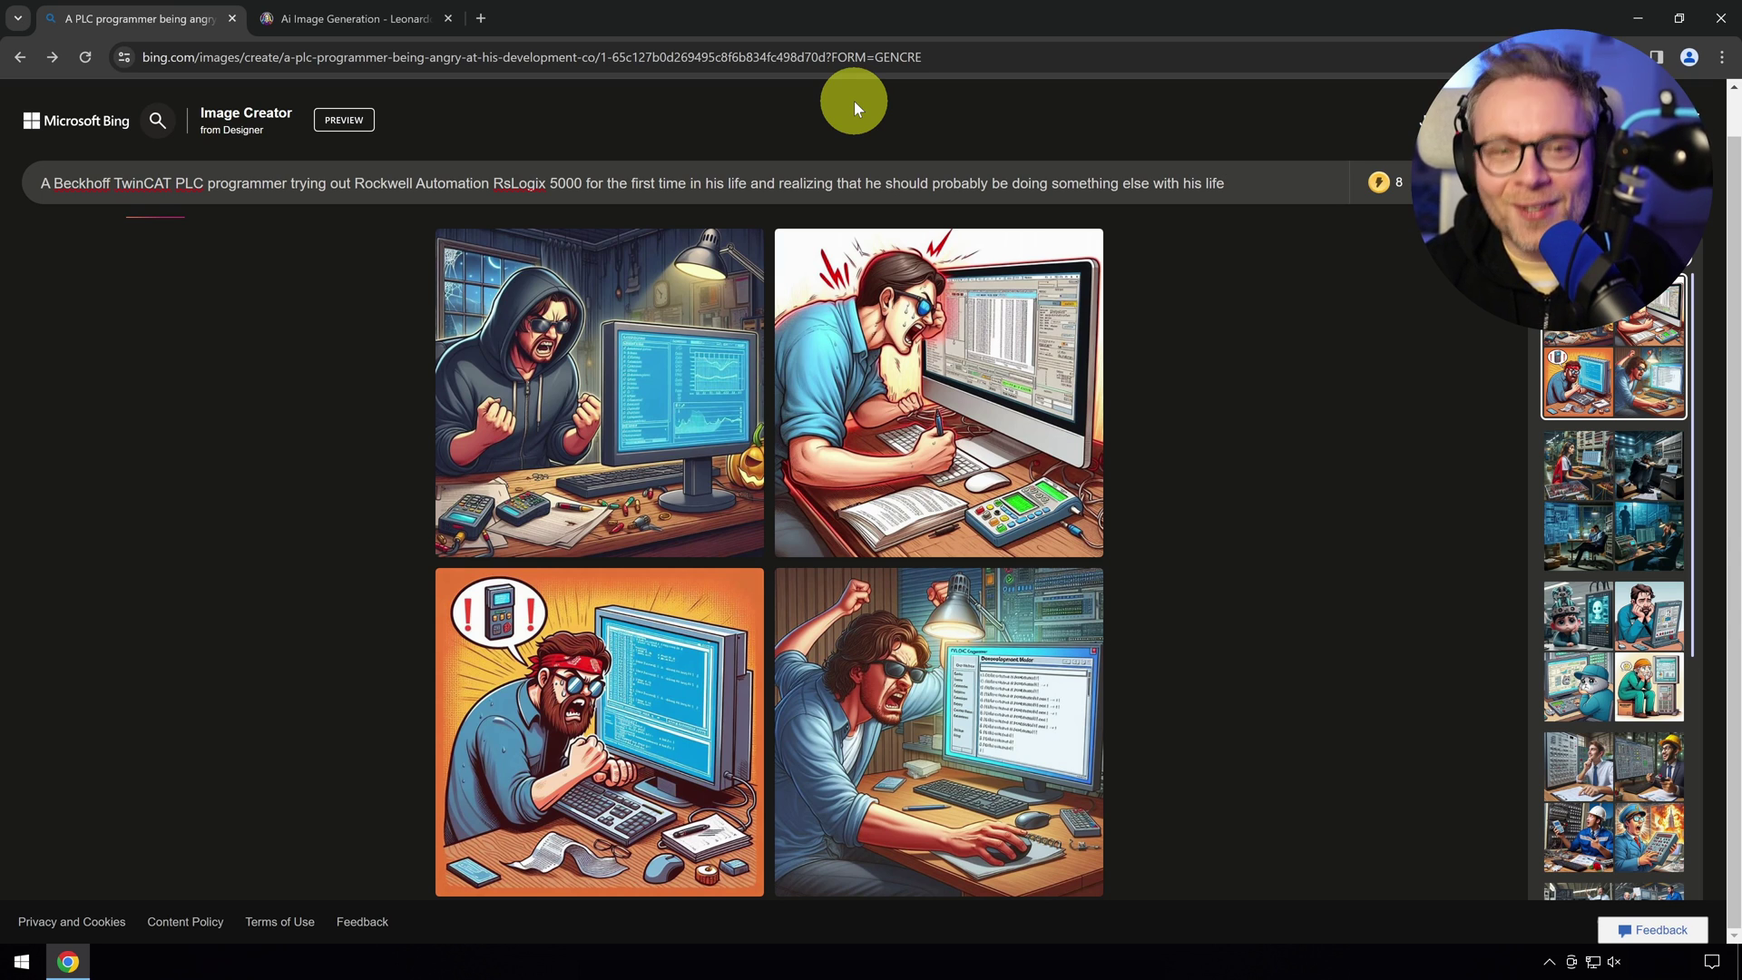
{"action": "key", "text": "Return"}
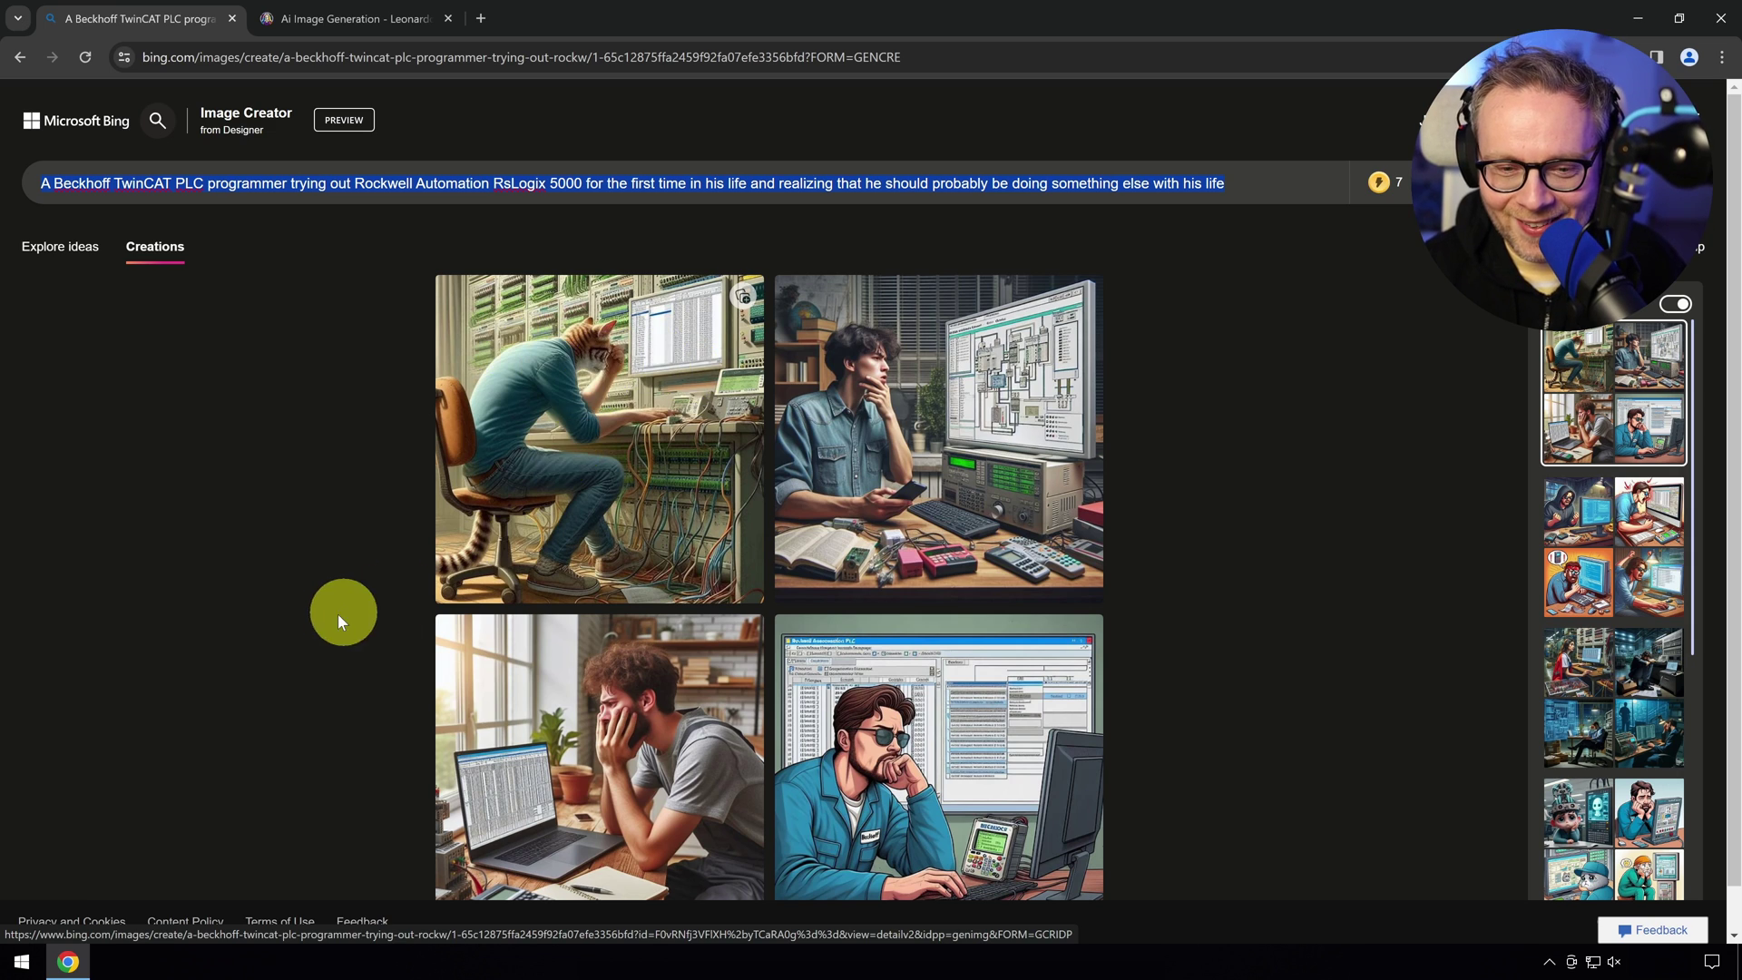
{"action": "scroll", "coordinate": [406, 600], "scroll_direction": "down", "scroll_amount": 1}
{"action": "left_click", "coordinate": [624, 660]}
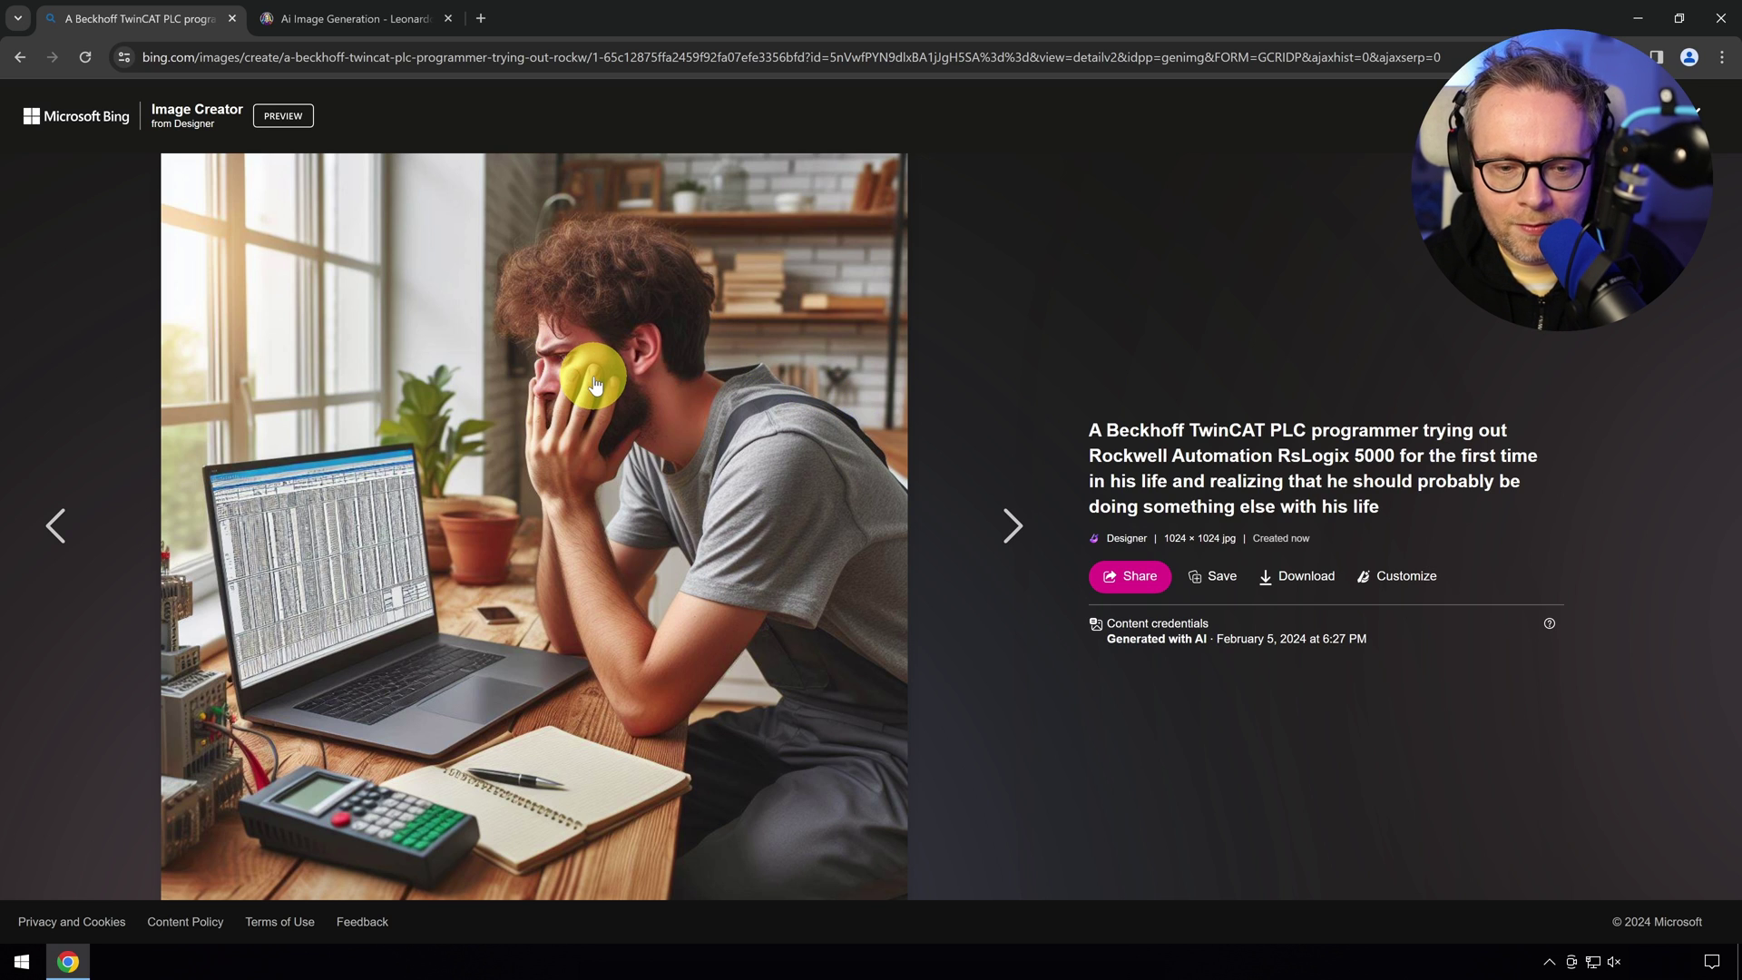
{"action": "left_click", "coordinate": [1276, 626]}
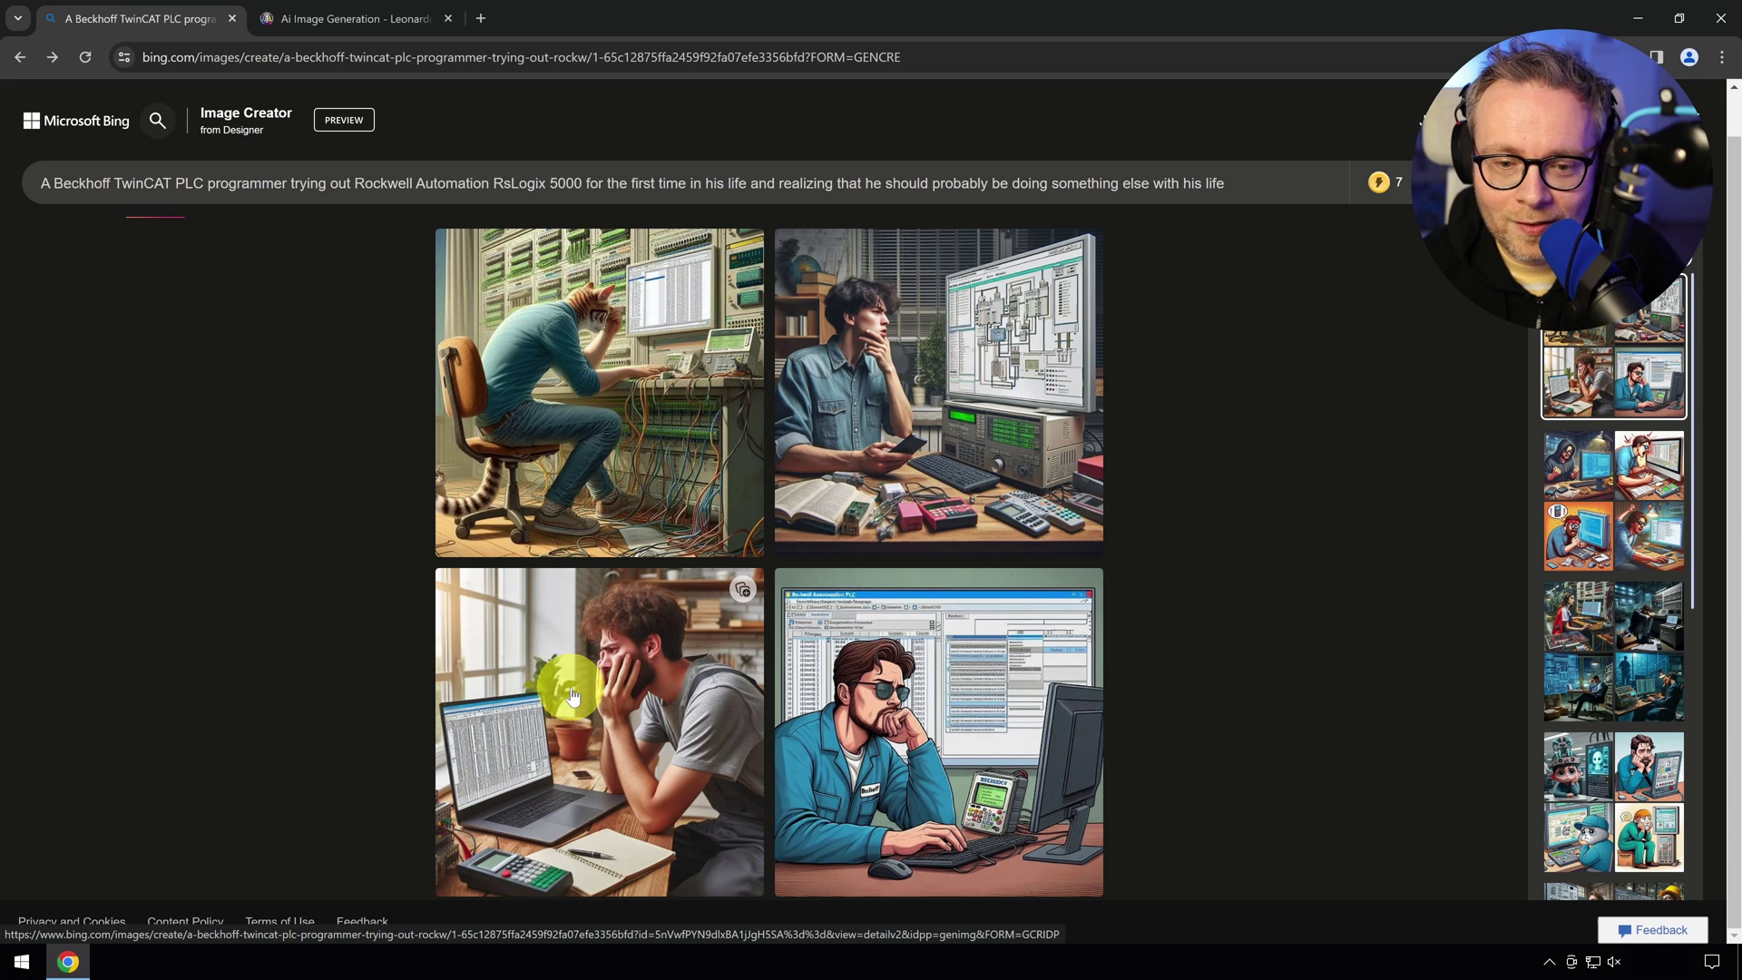
{"action": "triple_click", "coordinate": [1277, 192]}
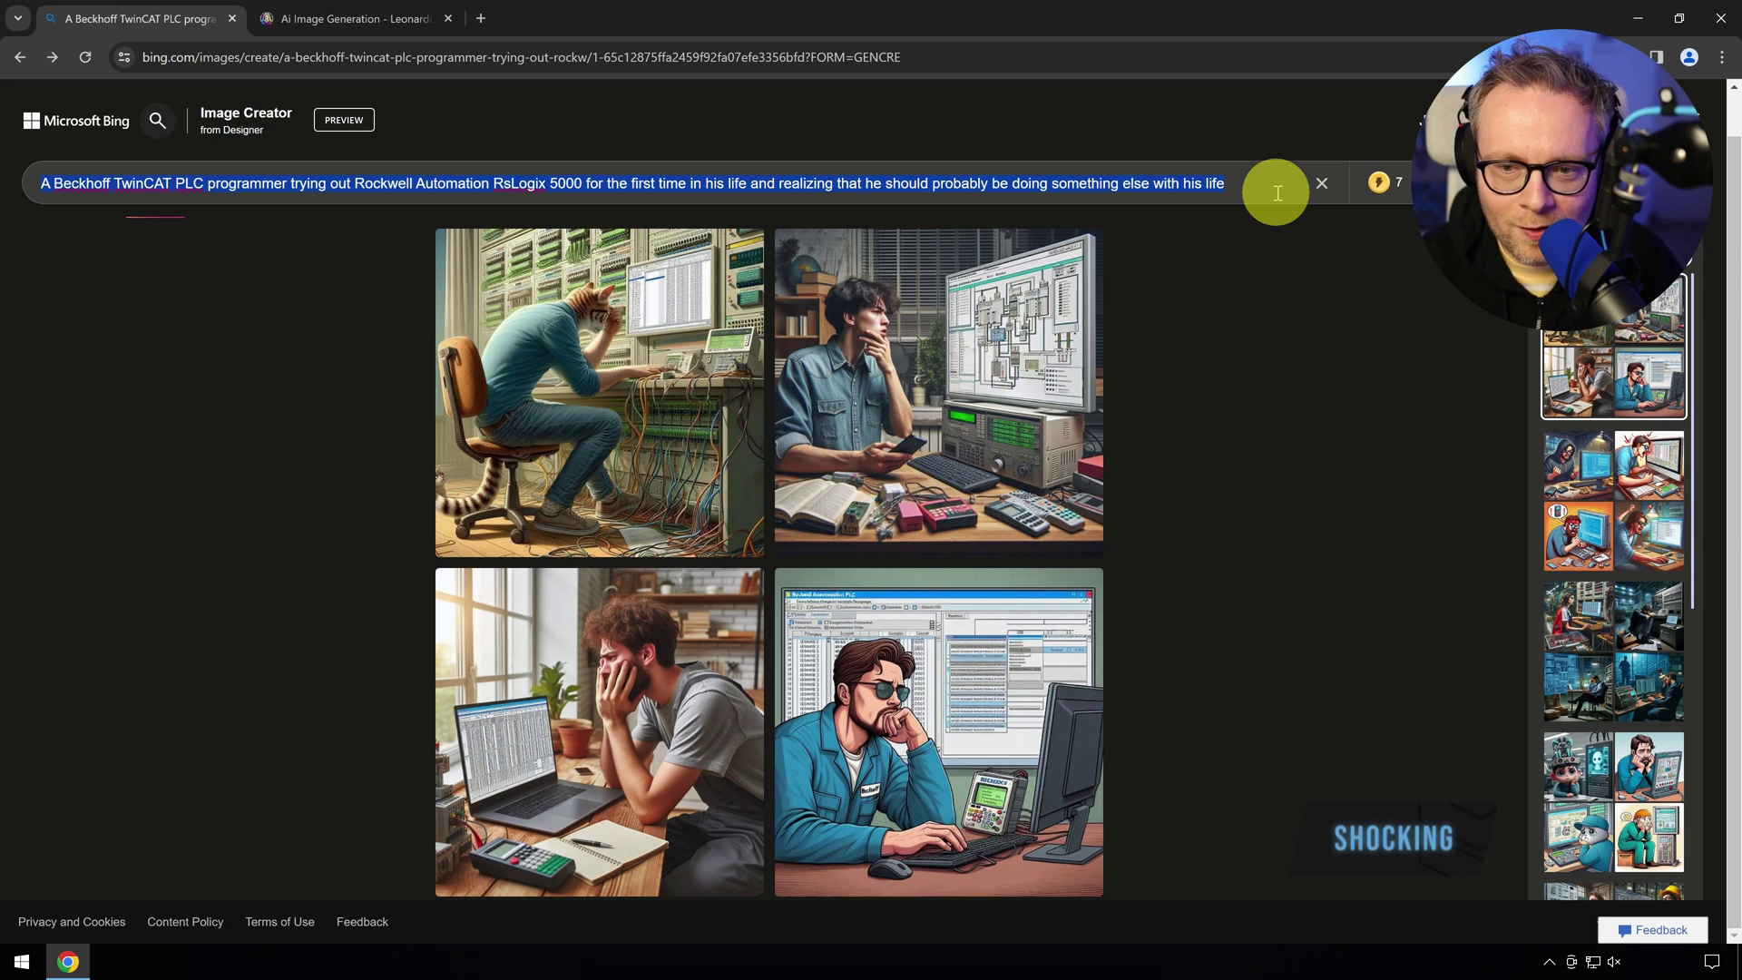
Replace the prompt with an engineer electrocuted after confusing 24V DC with 480V AC, friends laughing, and generate
{"action": "key", "text": "BackSpace"}
{"action": "type", "text": "A contro"}
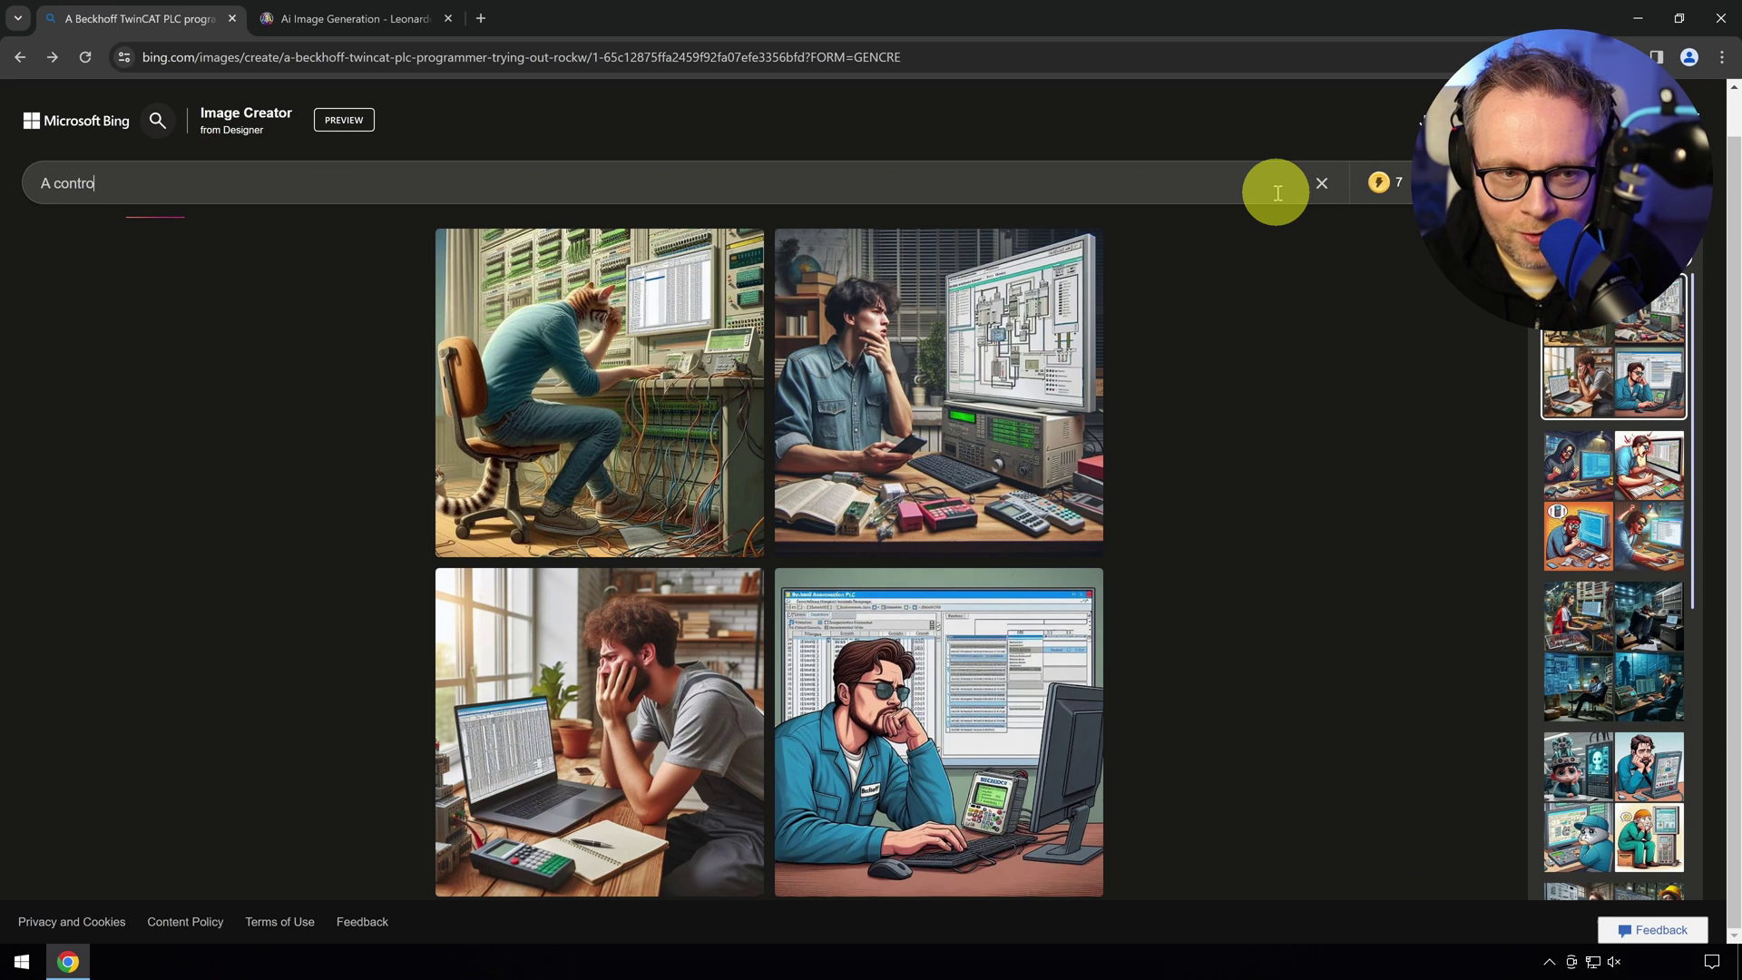
{"action": "type", "text": "ls engineer"}
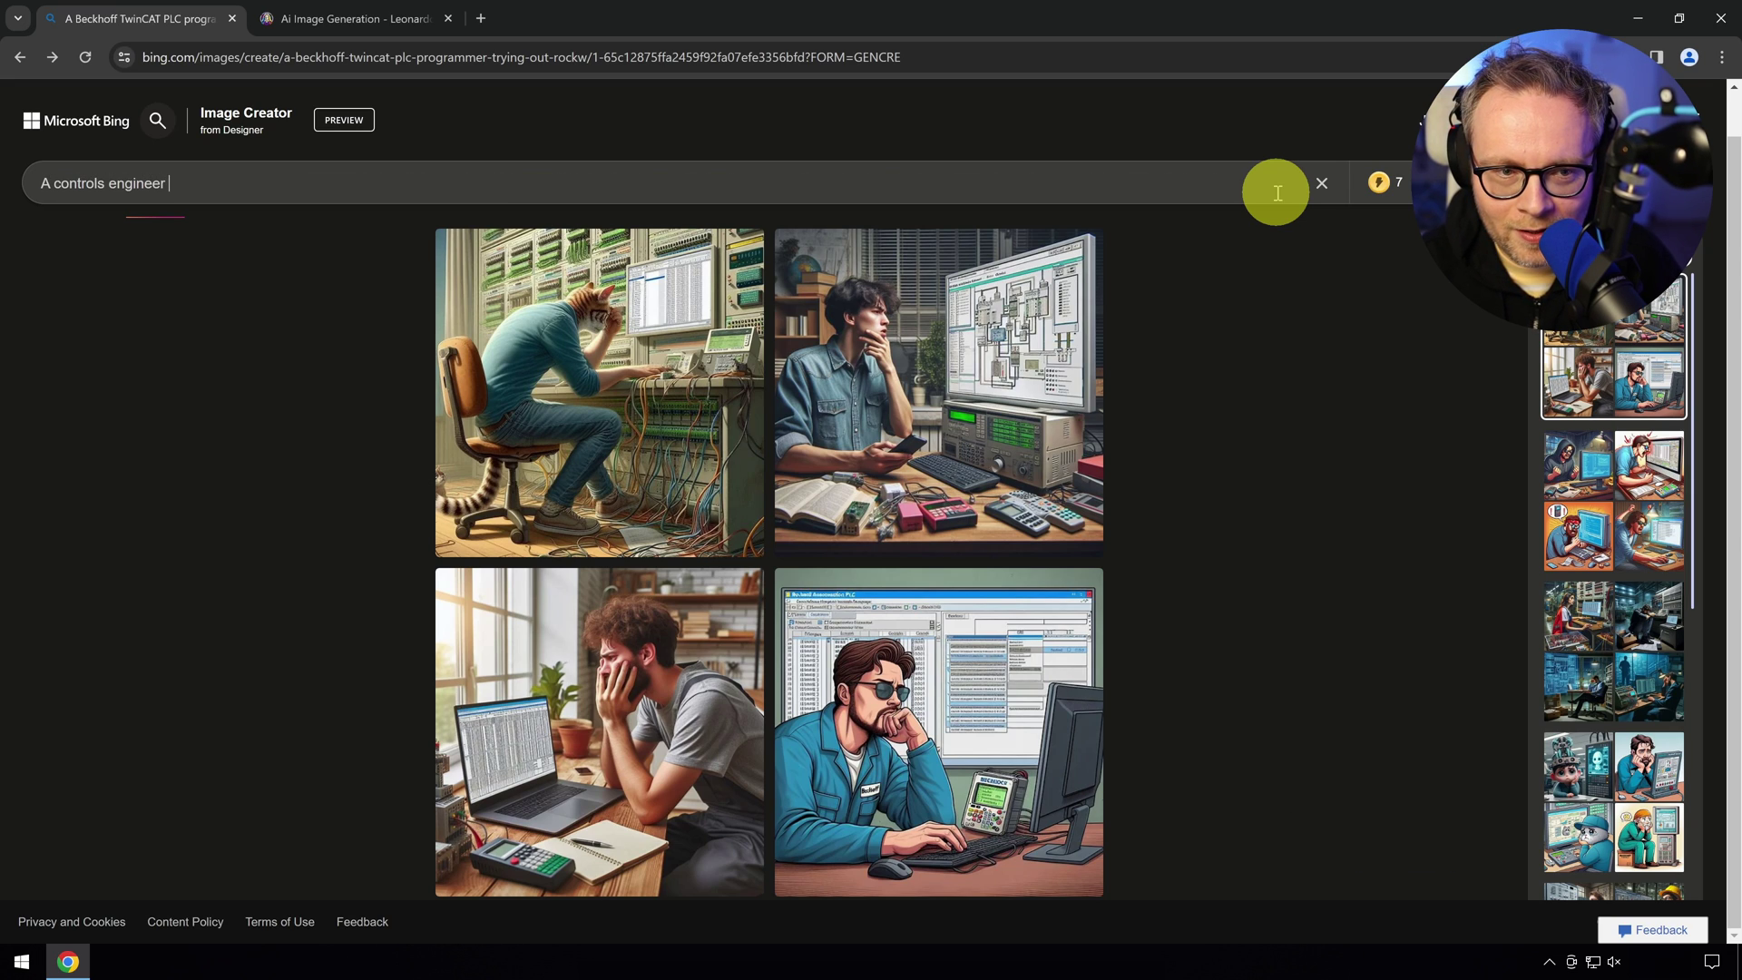
{"action": "type", "text": " gets electrocuted"}
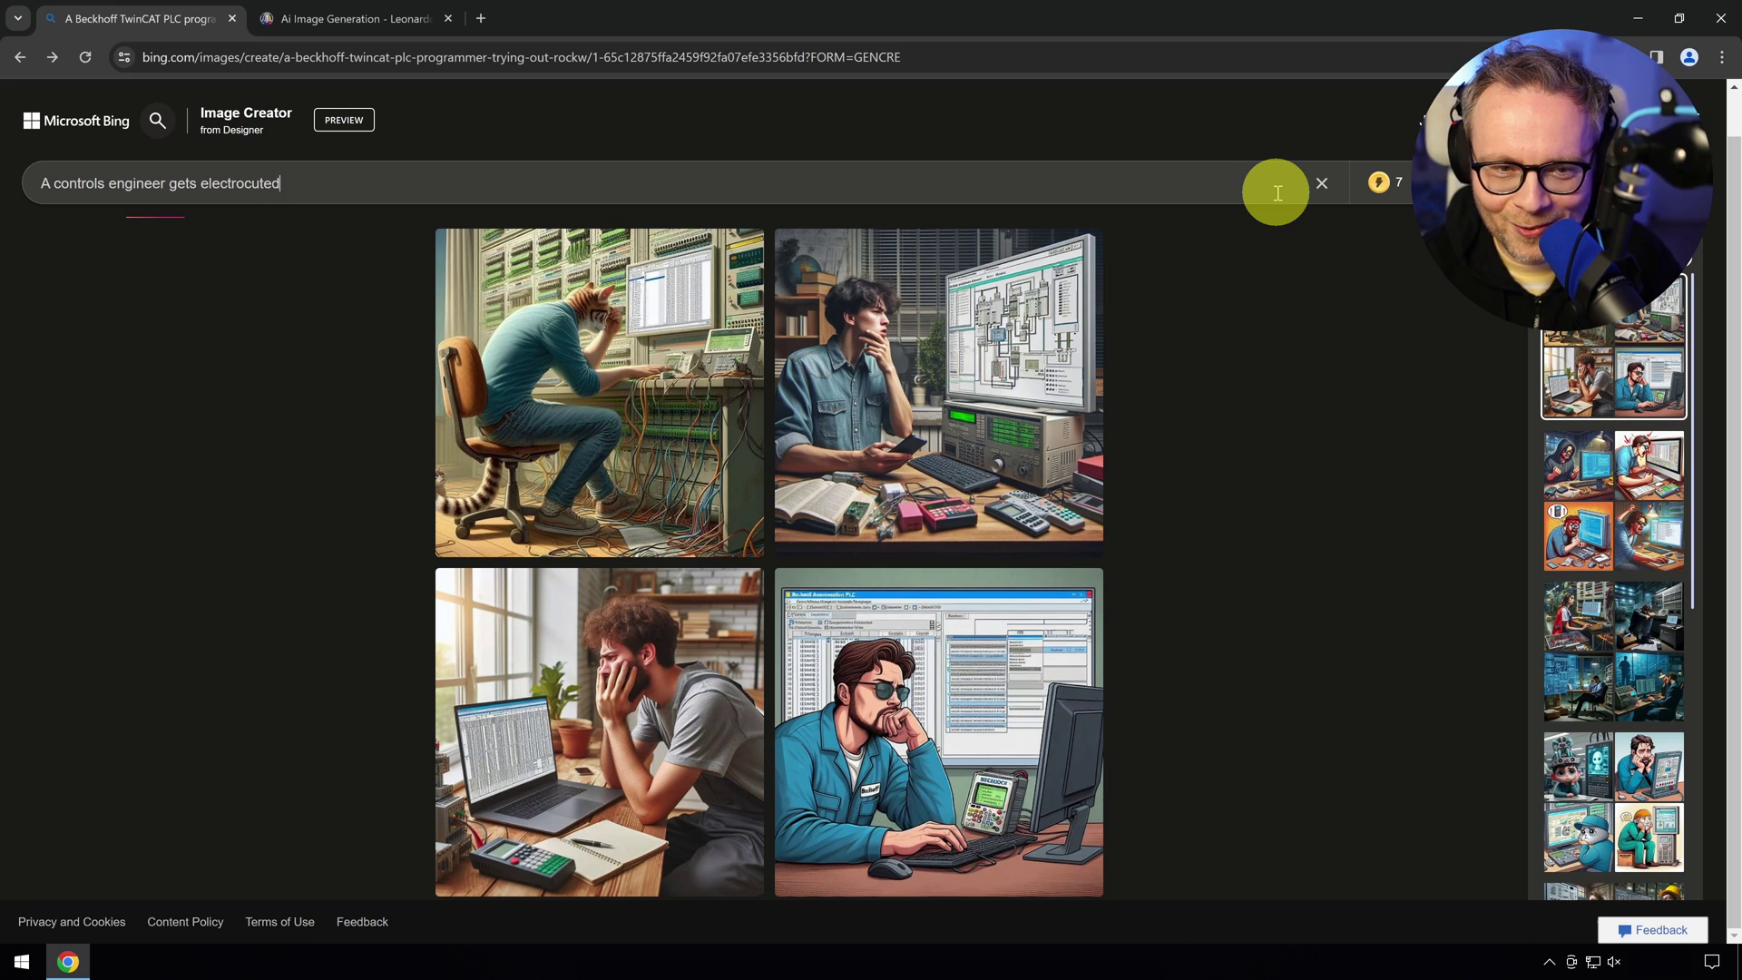
{"action": "type", "text": " because he accident"}
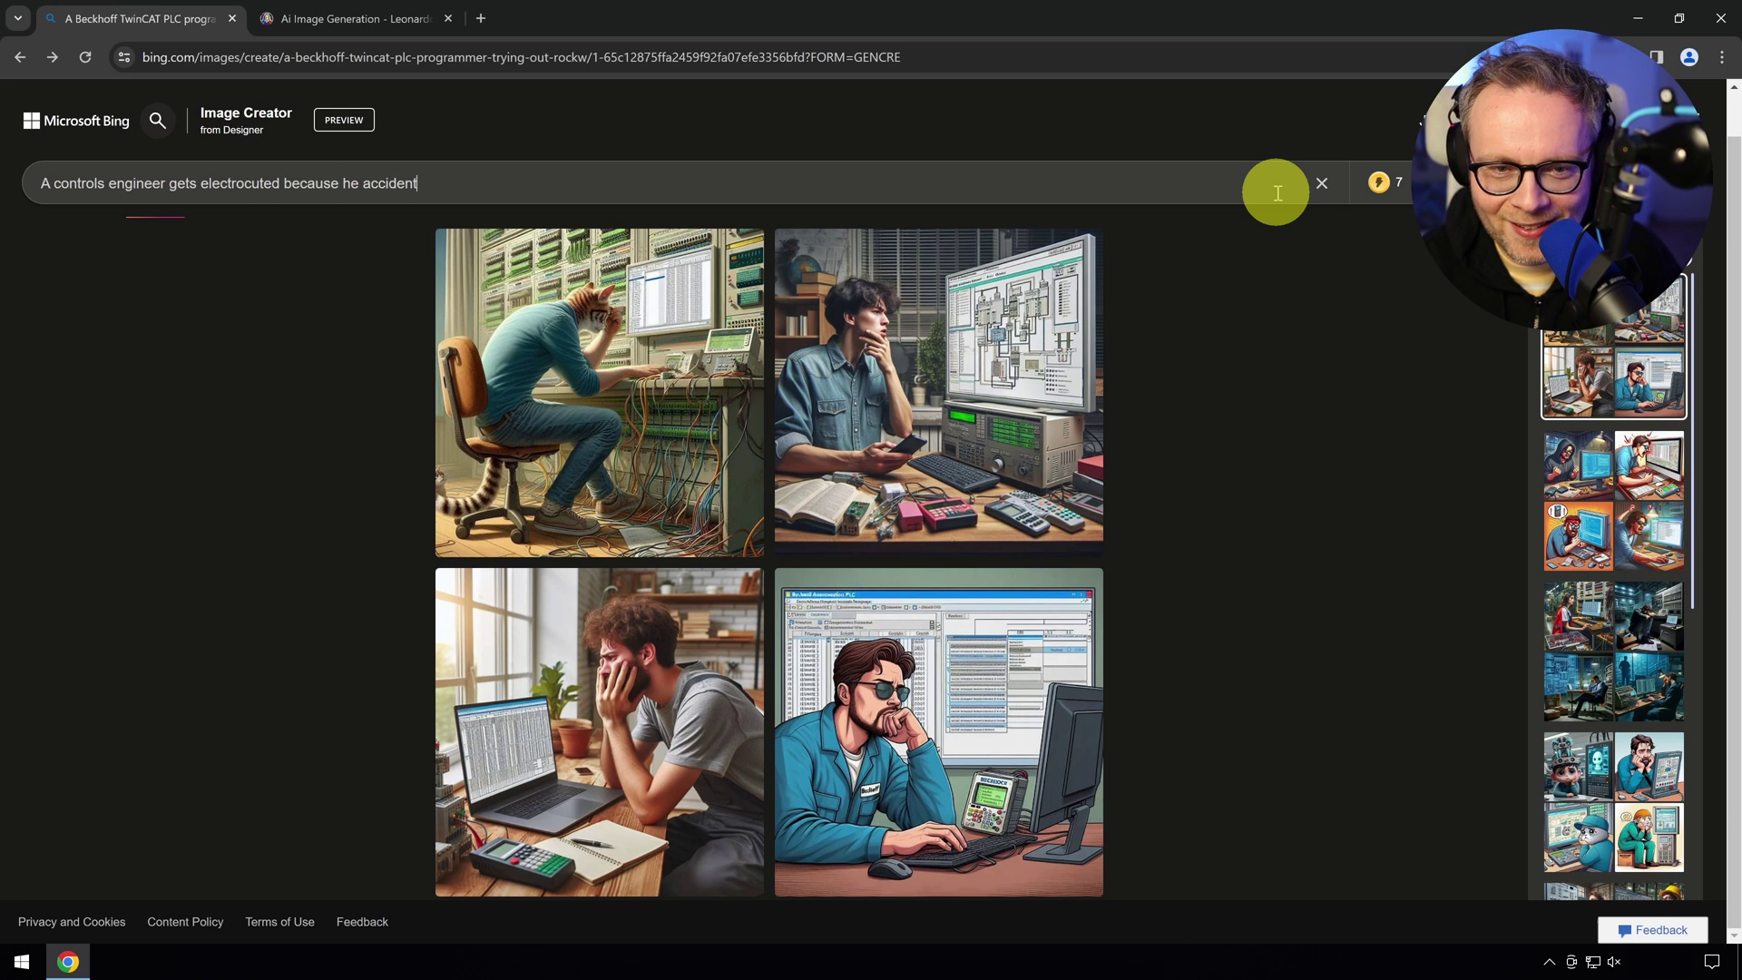
{"action": "type", "text": "ally confused 24V "}
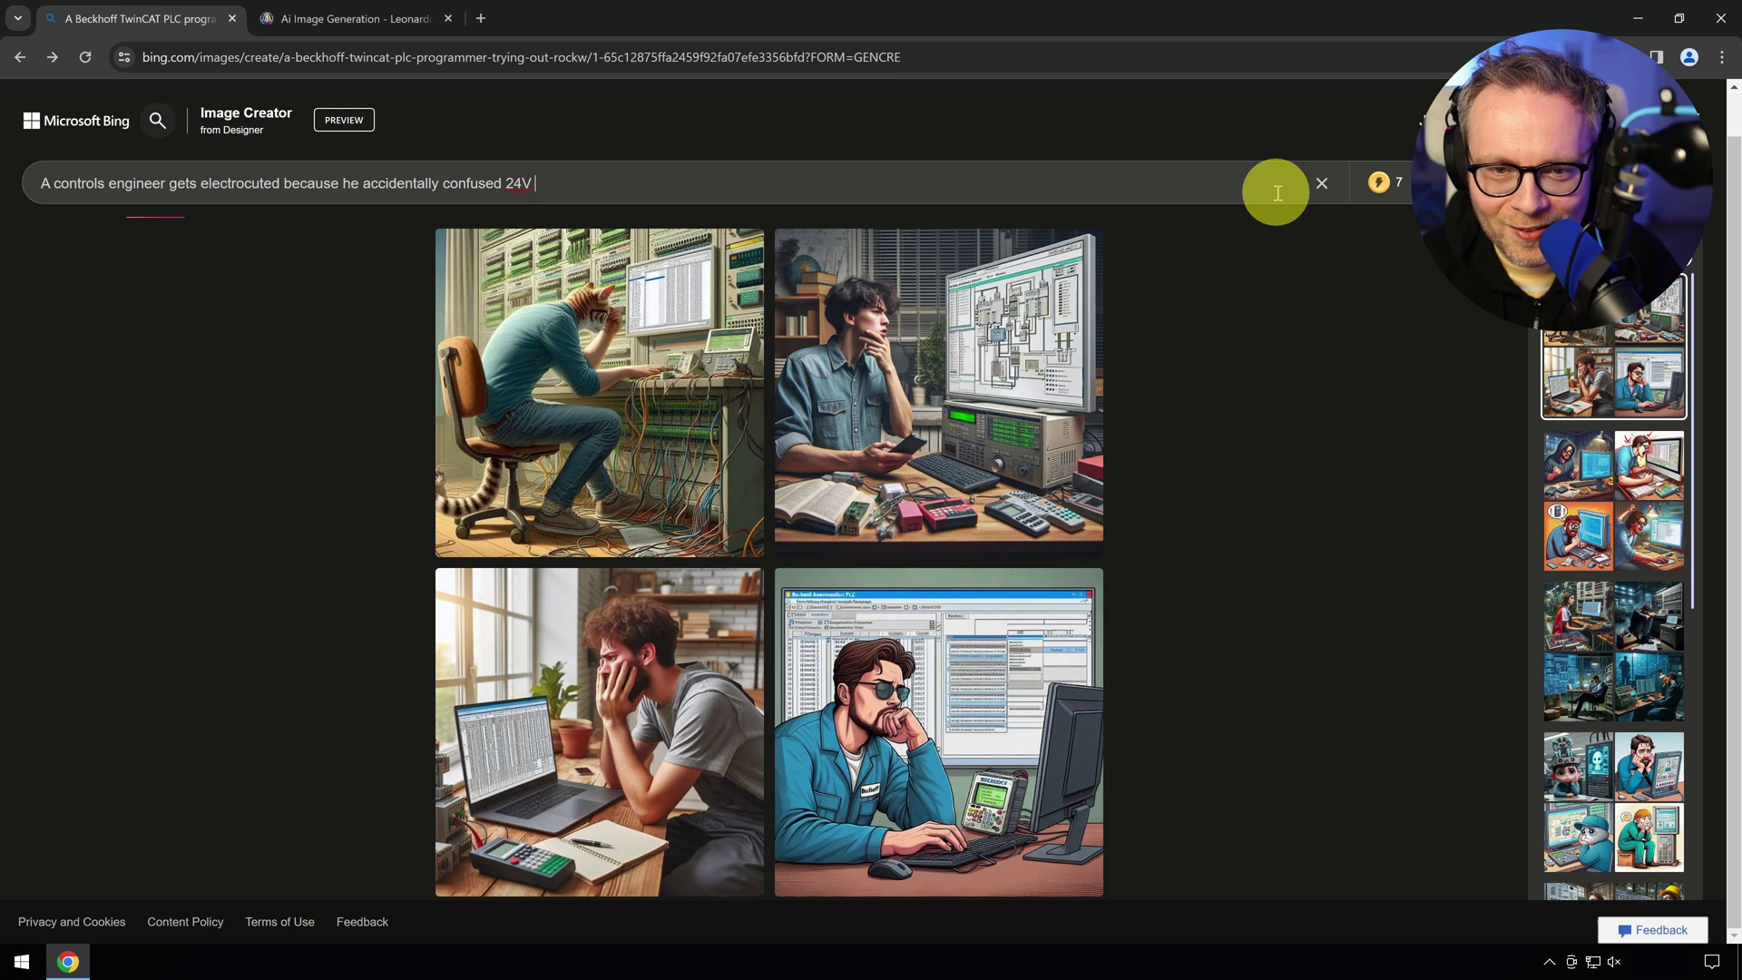
{"action": "type", "text": "DC with 480"}
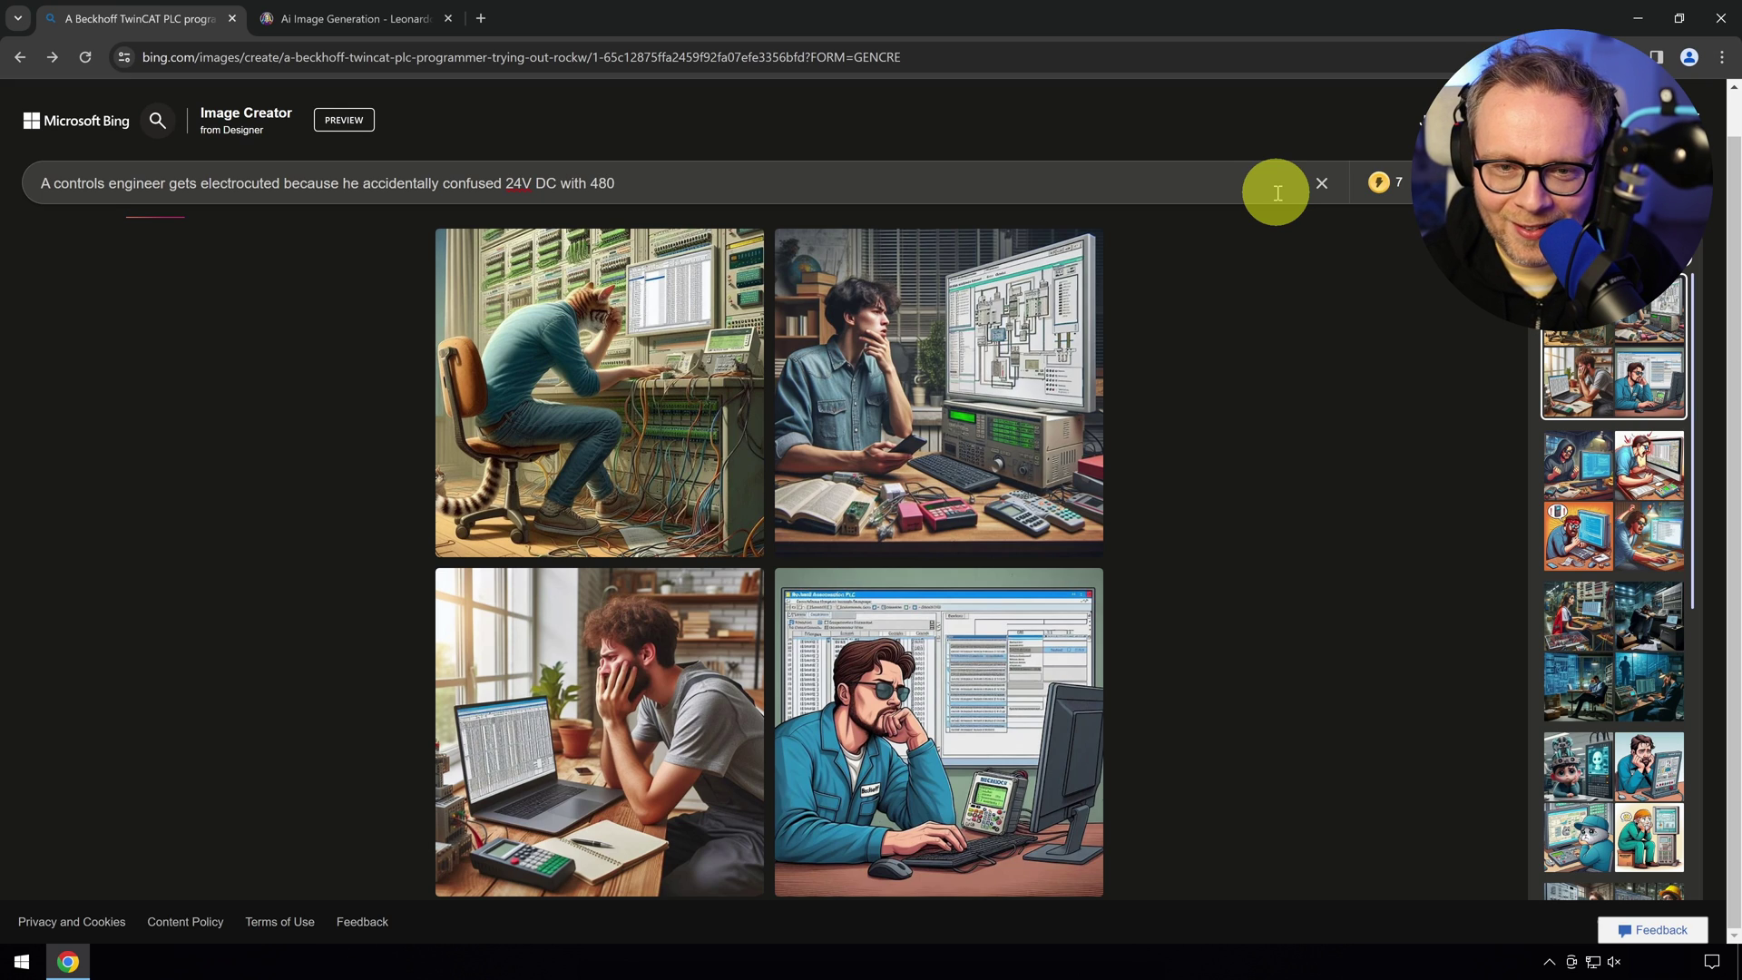
{"action": "type", "text": "V AC "}
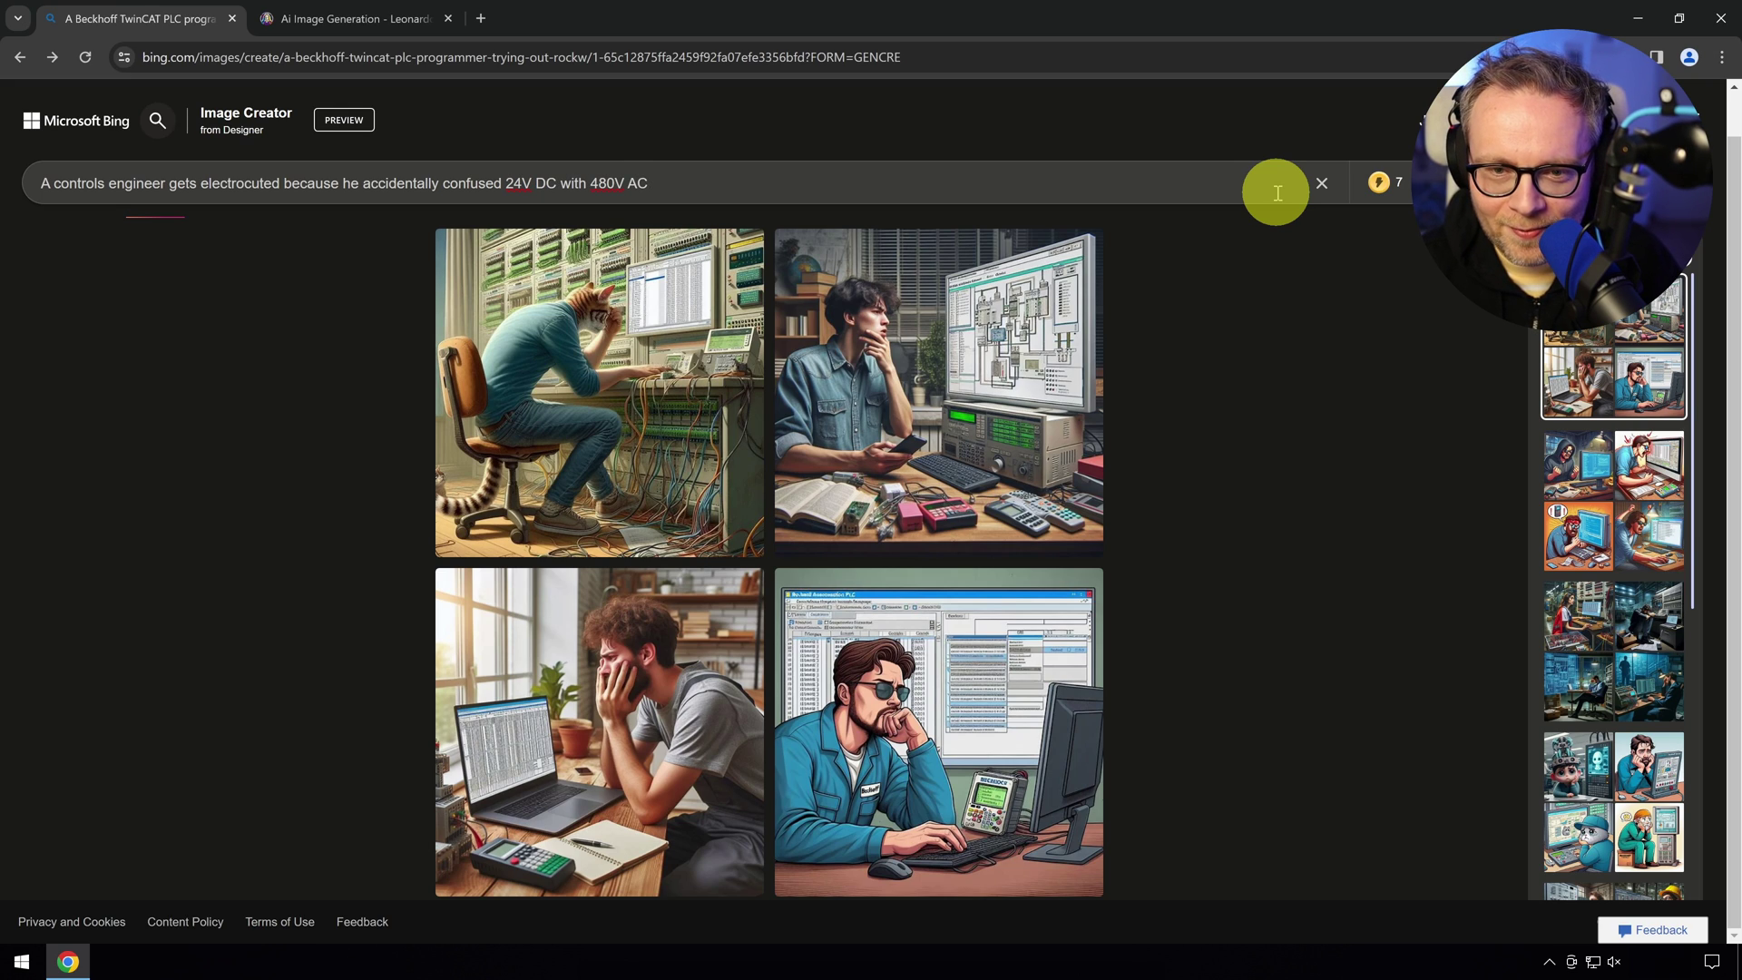
{"action": "type", "text": ". At the same time h"}
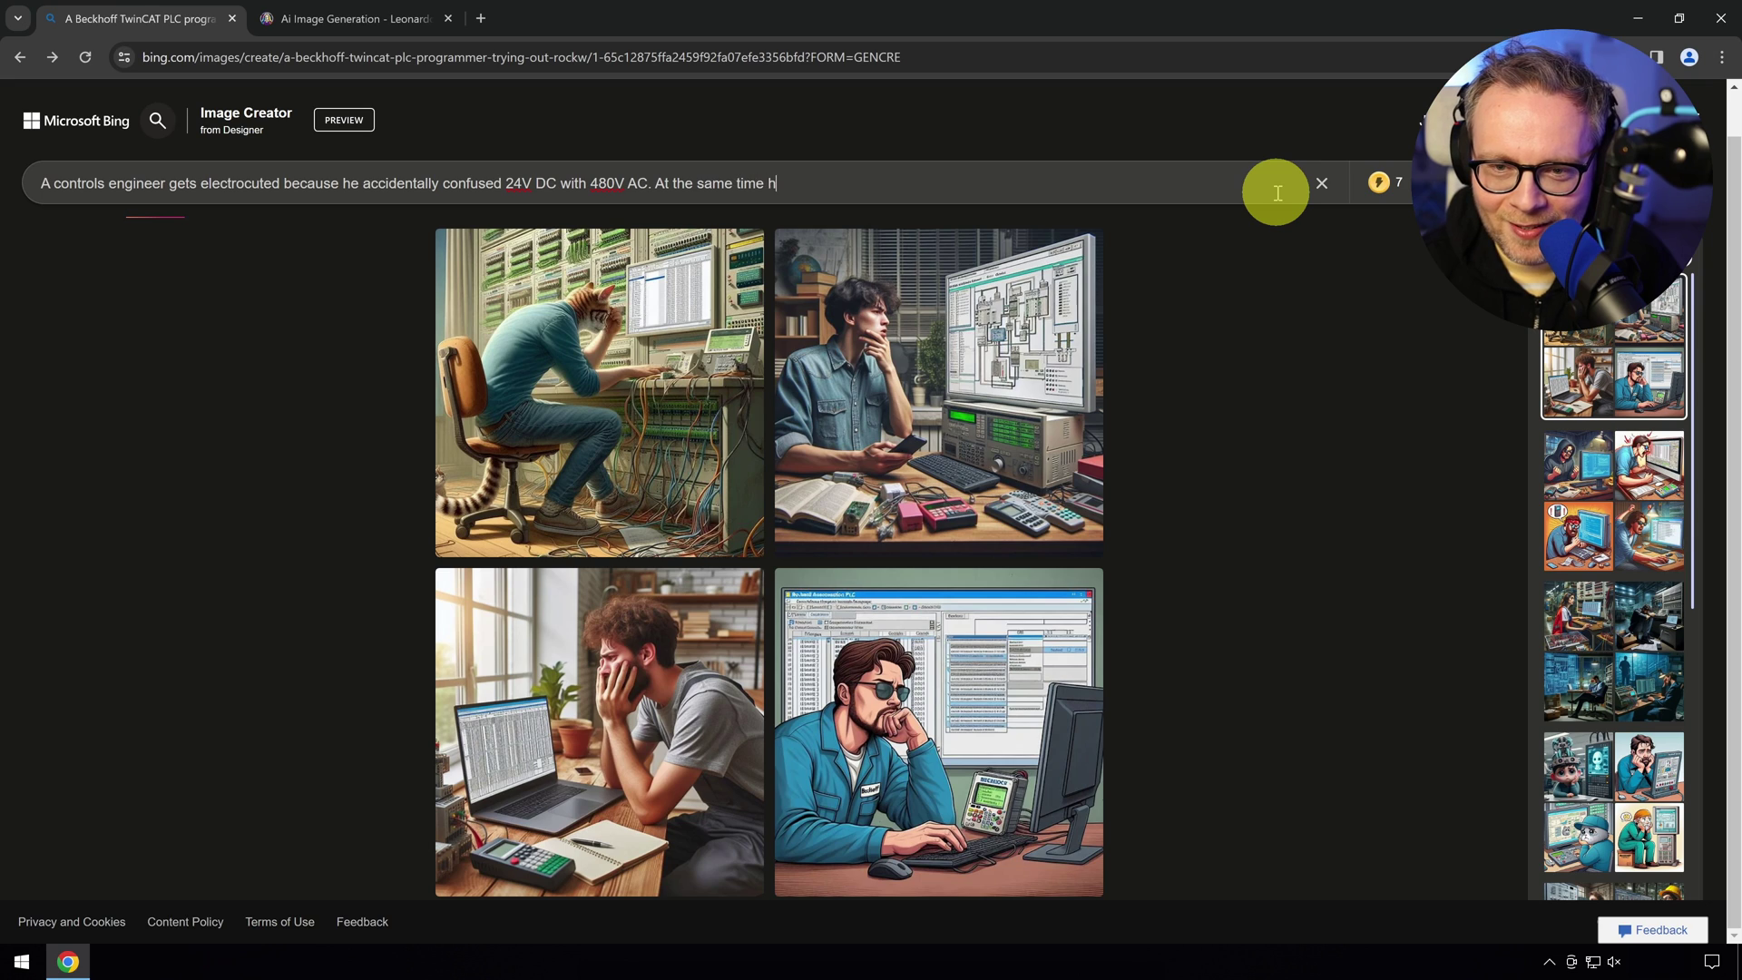
{"action": "type", "text": "is friends are laughin"}
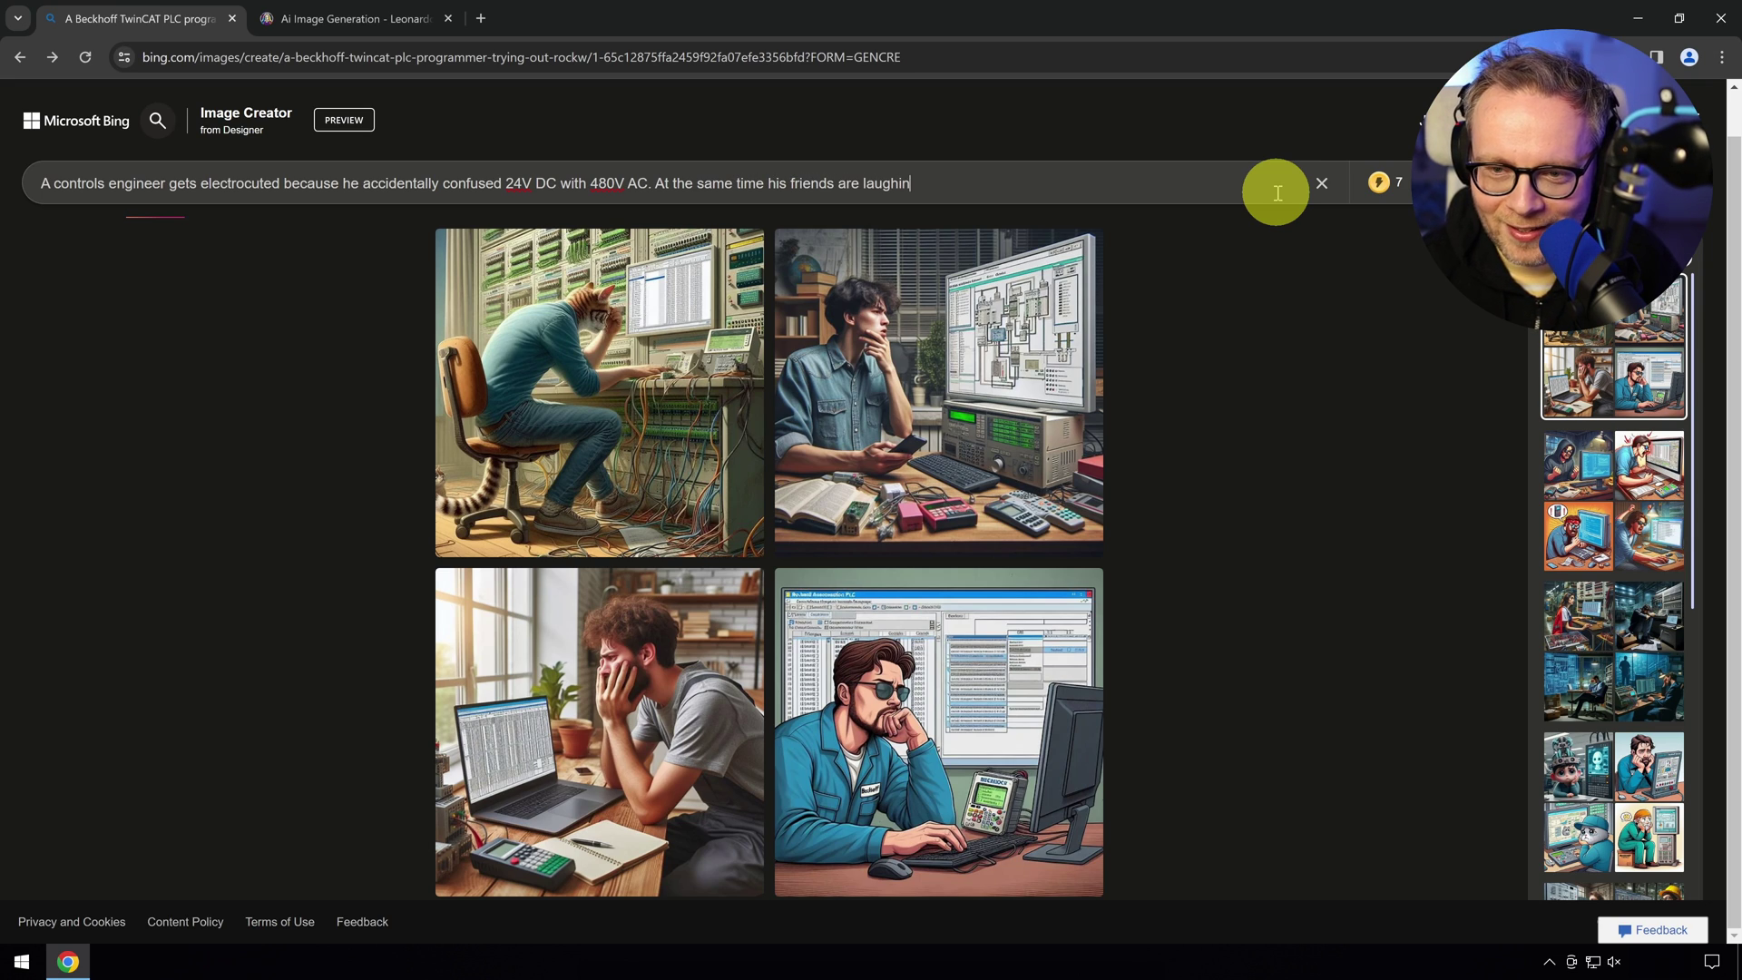
{"action": "type", "text": "g."}
{"action": "key", "text": "ctrl+a"}
{"action": "key", "text": "End"}
{"action": "key", "text": "ctrl+a"}
{"action": "key", "text": "End"}
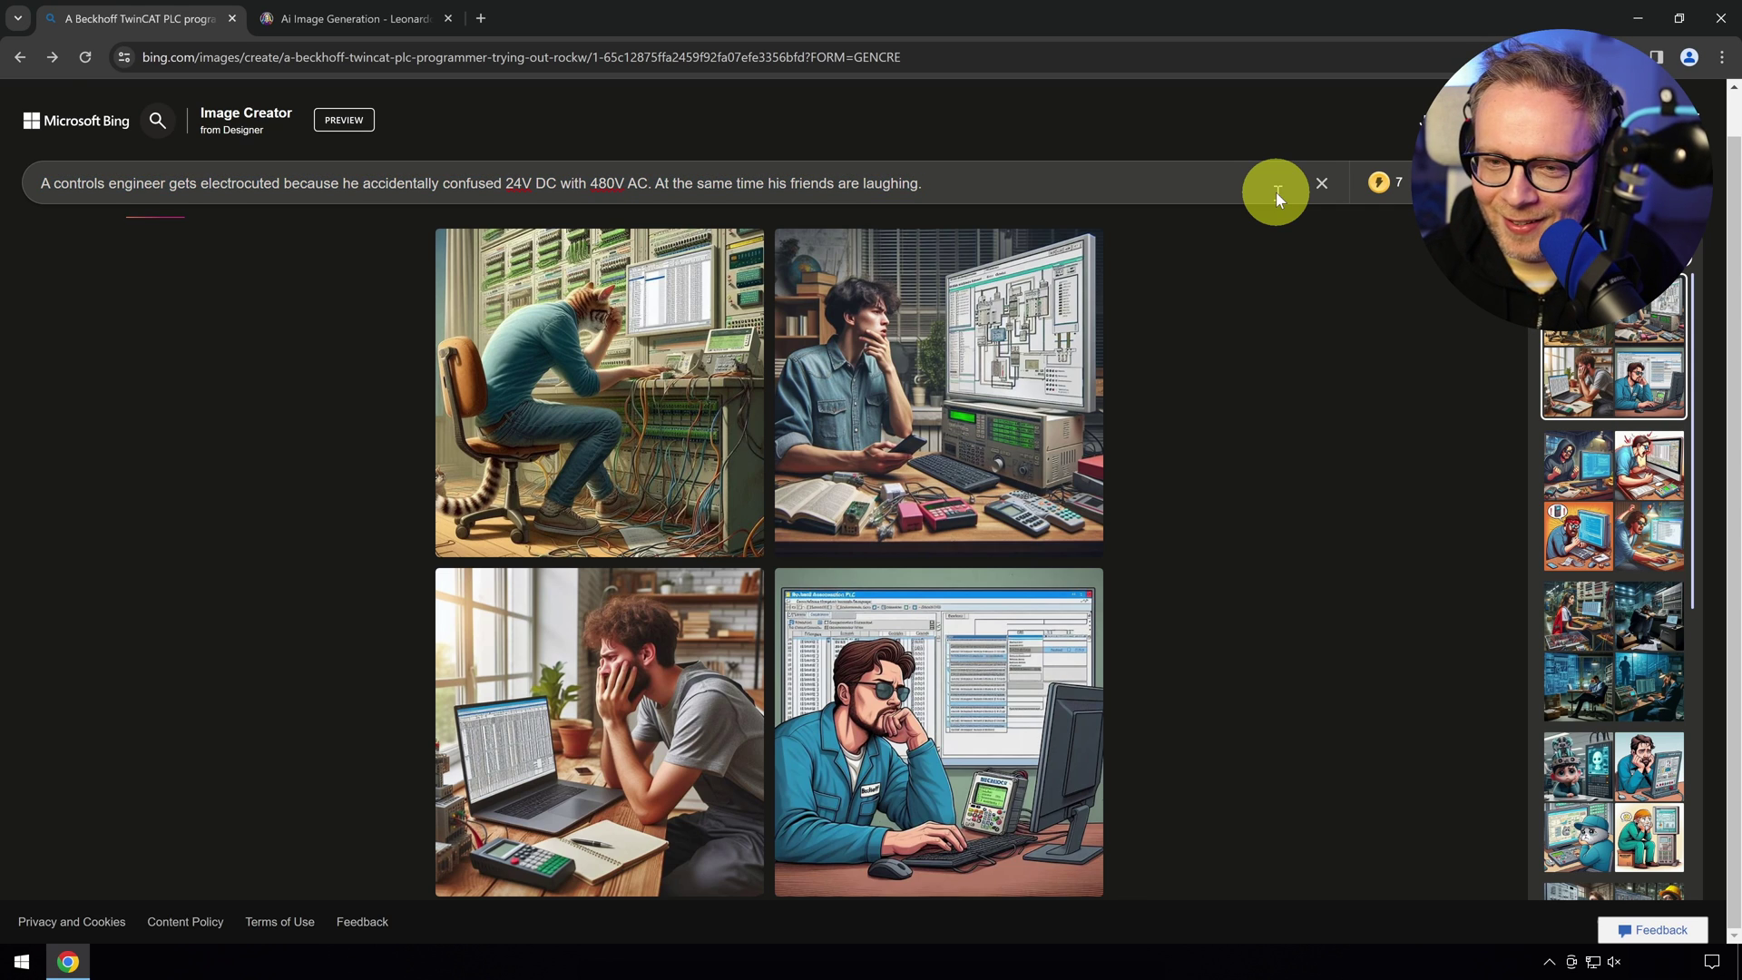
{"action": "key", "text": "Return"}
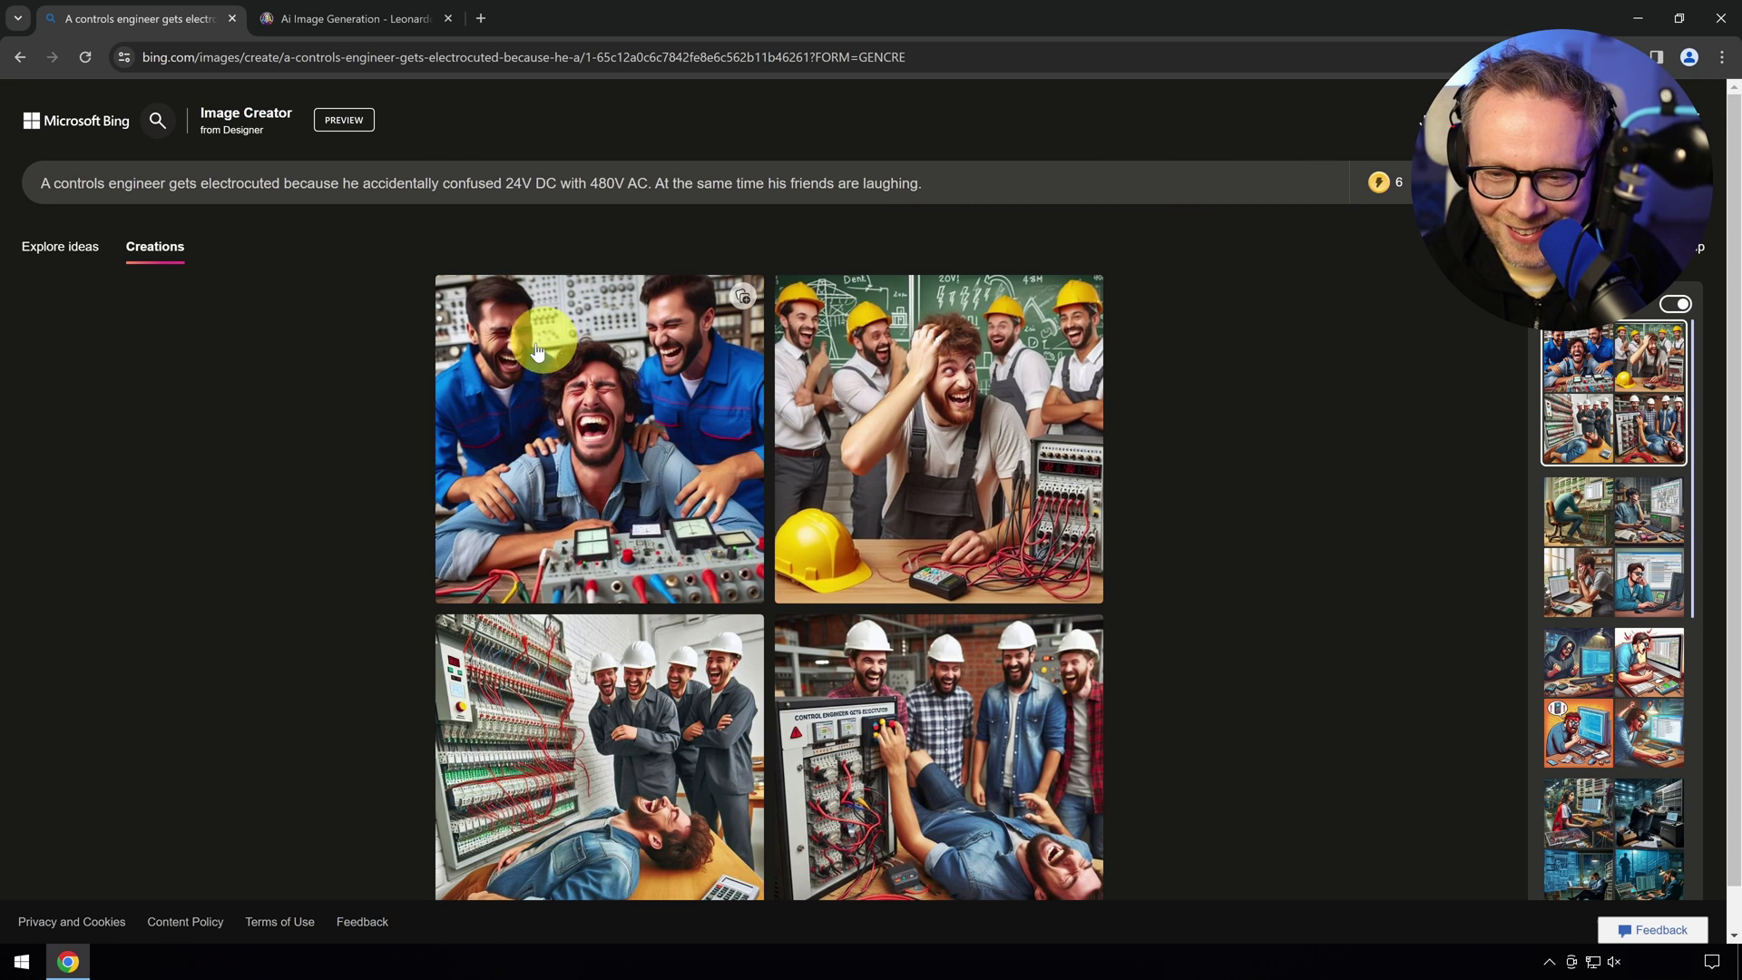
View the electrocution results full size: the first image, the bottom-left, then the bottom-right
{"action": "scroll", "coordinate": [399, 386], "scroll_direction": "down", "scroll_amount": 1}
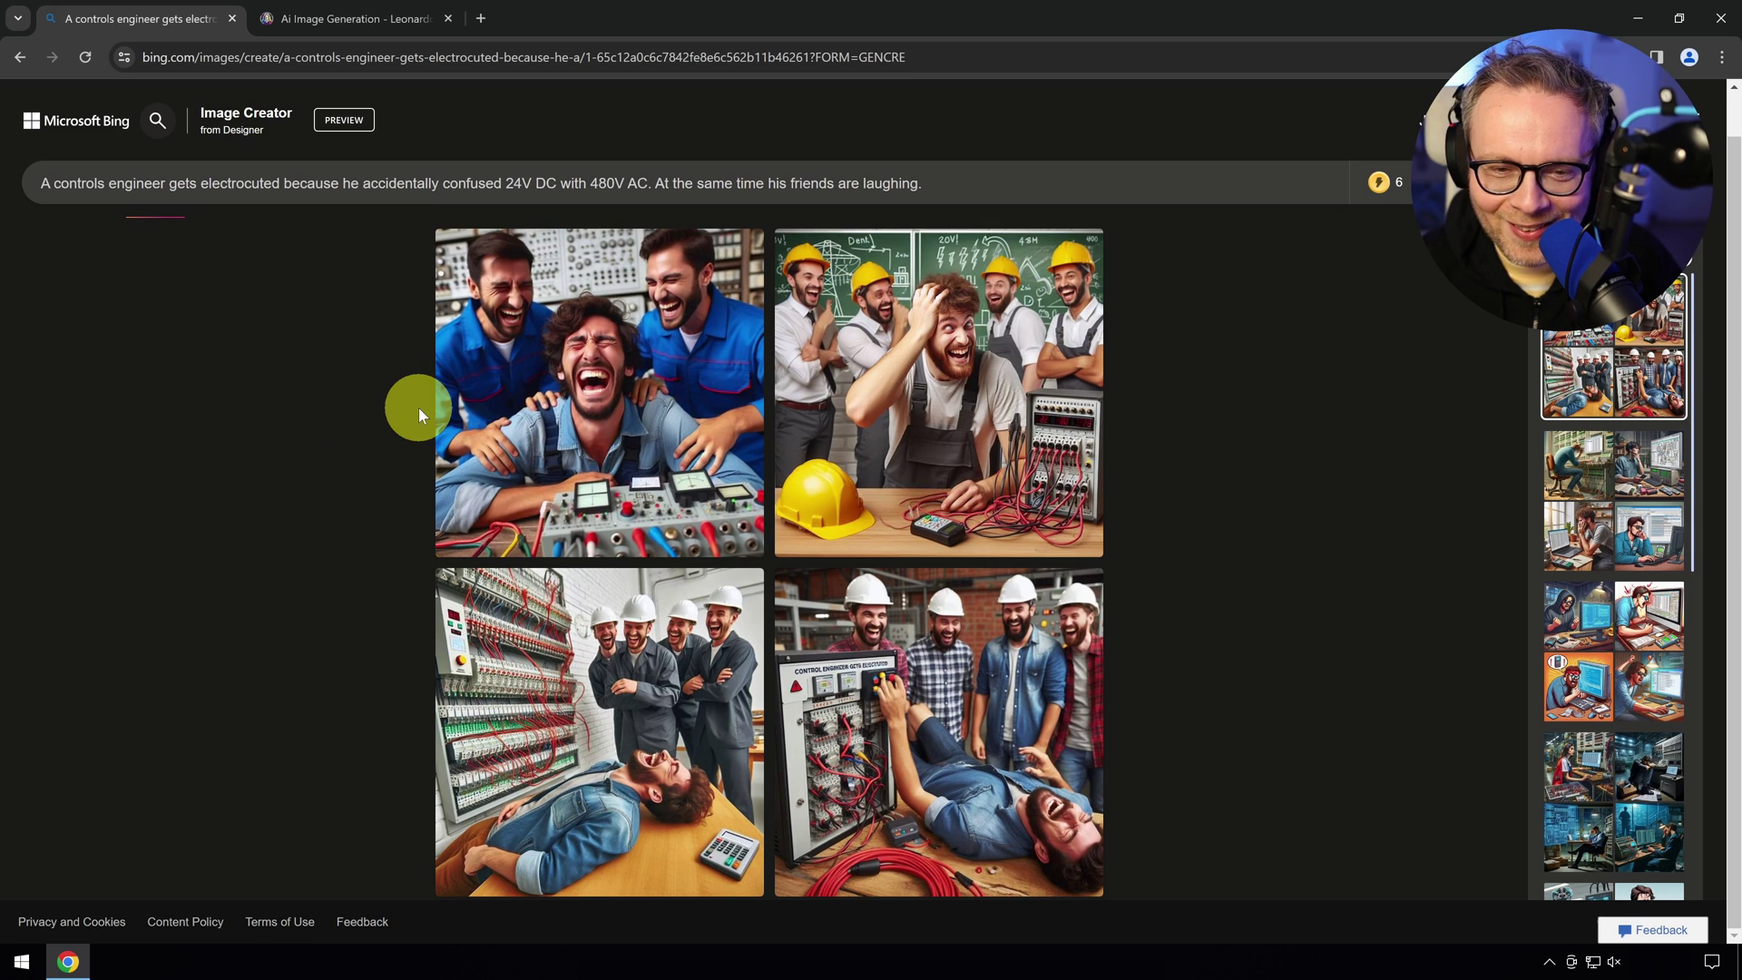
{"action": "left_click", "coordinate": [661, 362]}
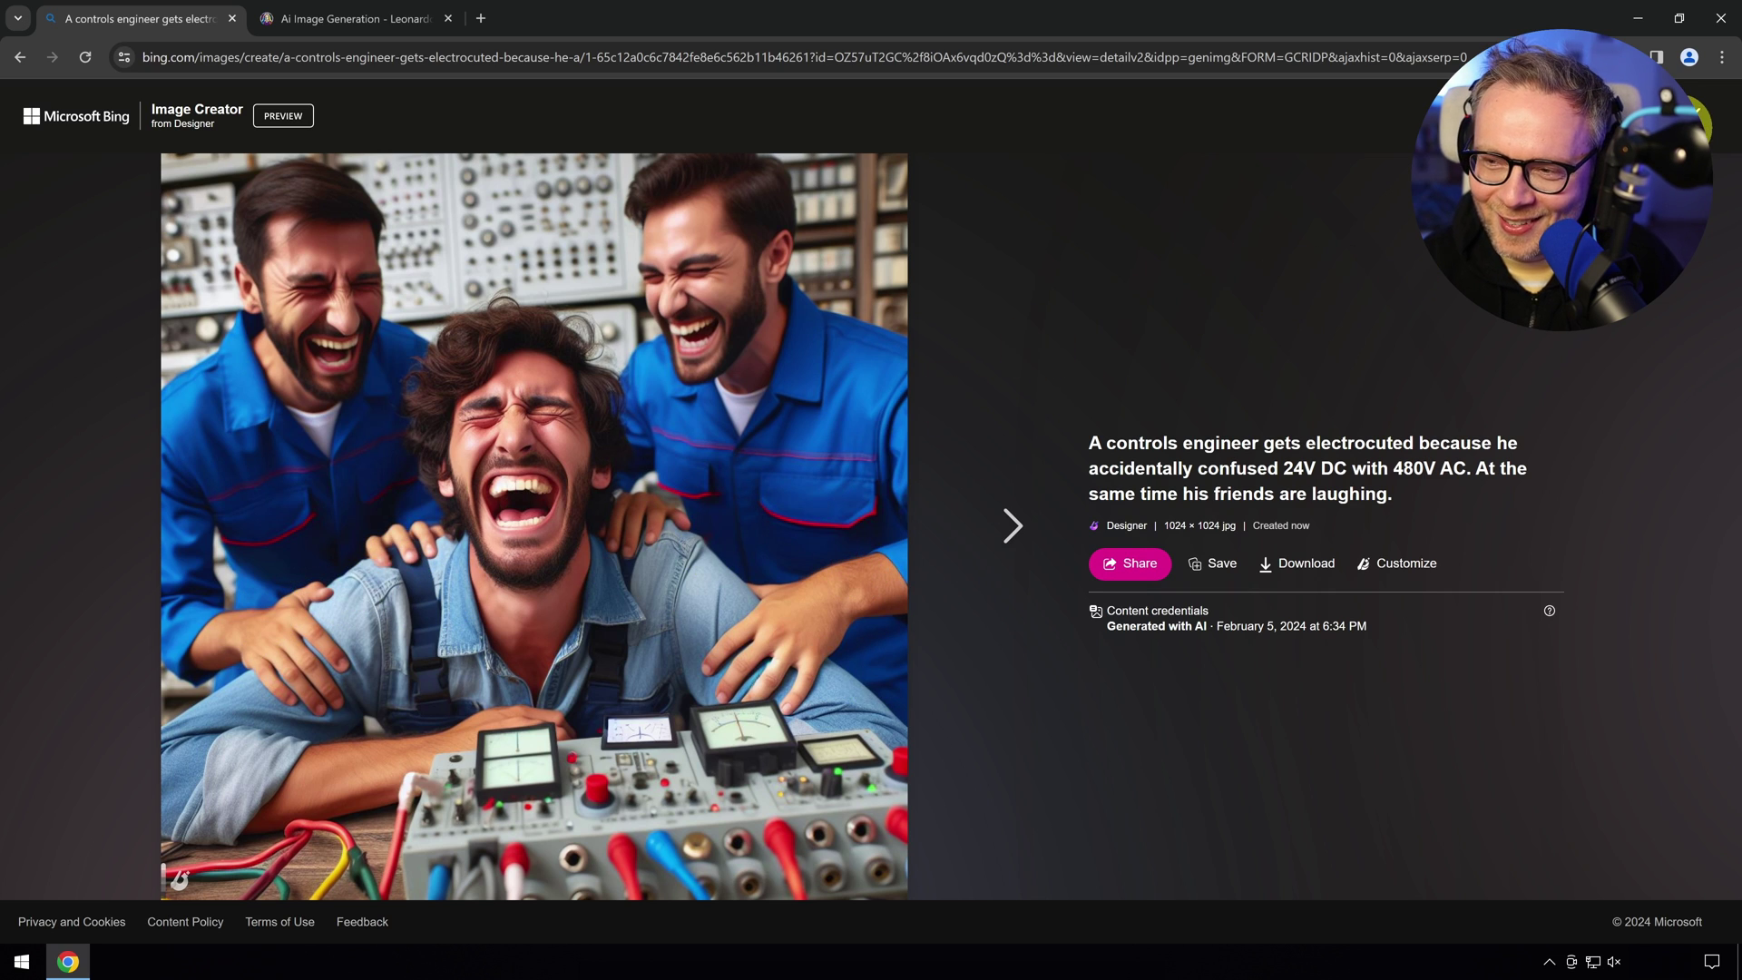
{"action": "key", "text": "alt+Left"}
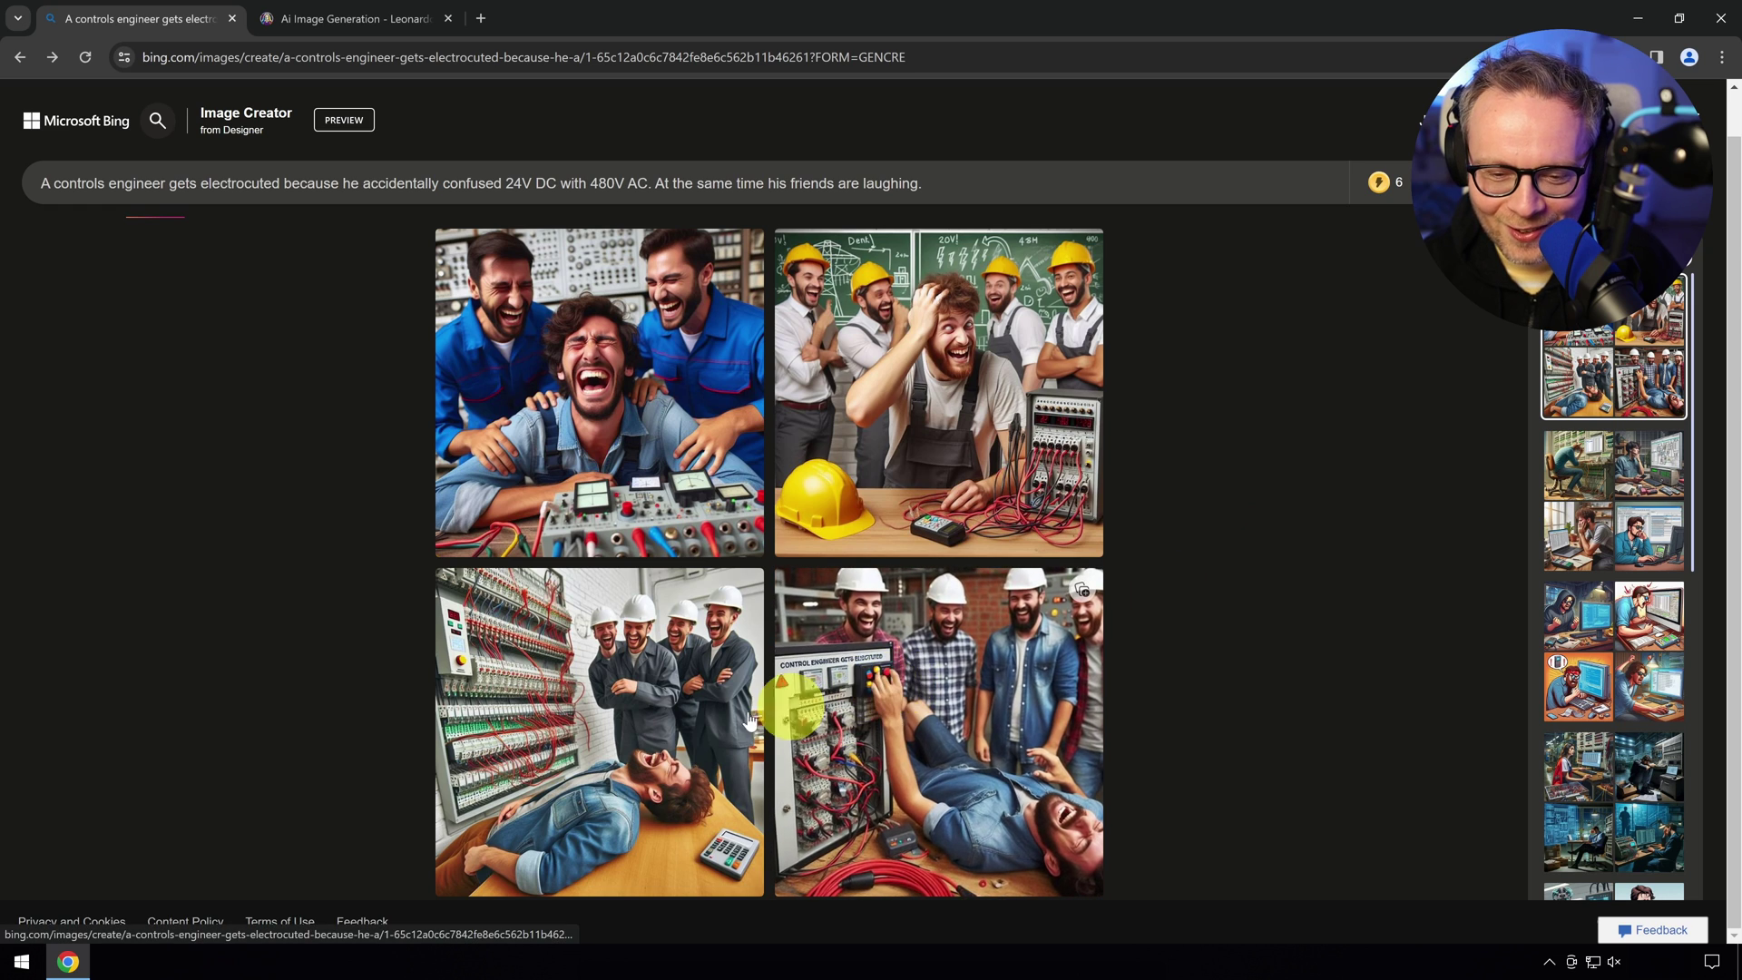
{"action": "left_click", "coordinate": [608, 722]}
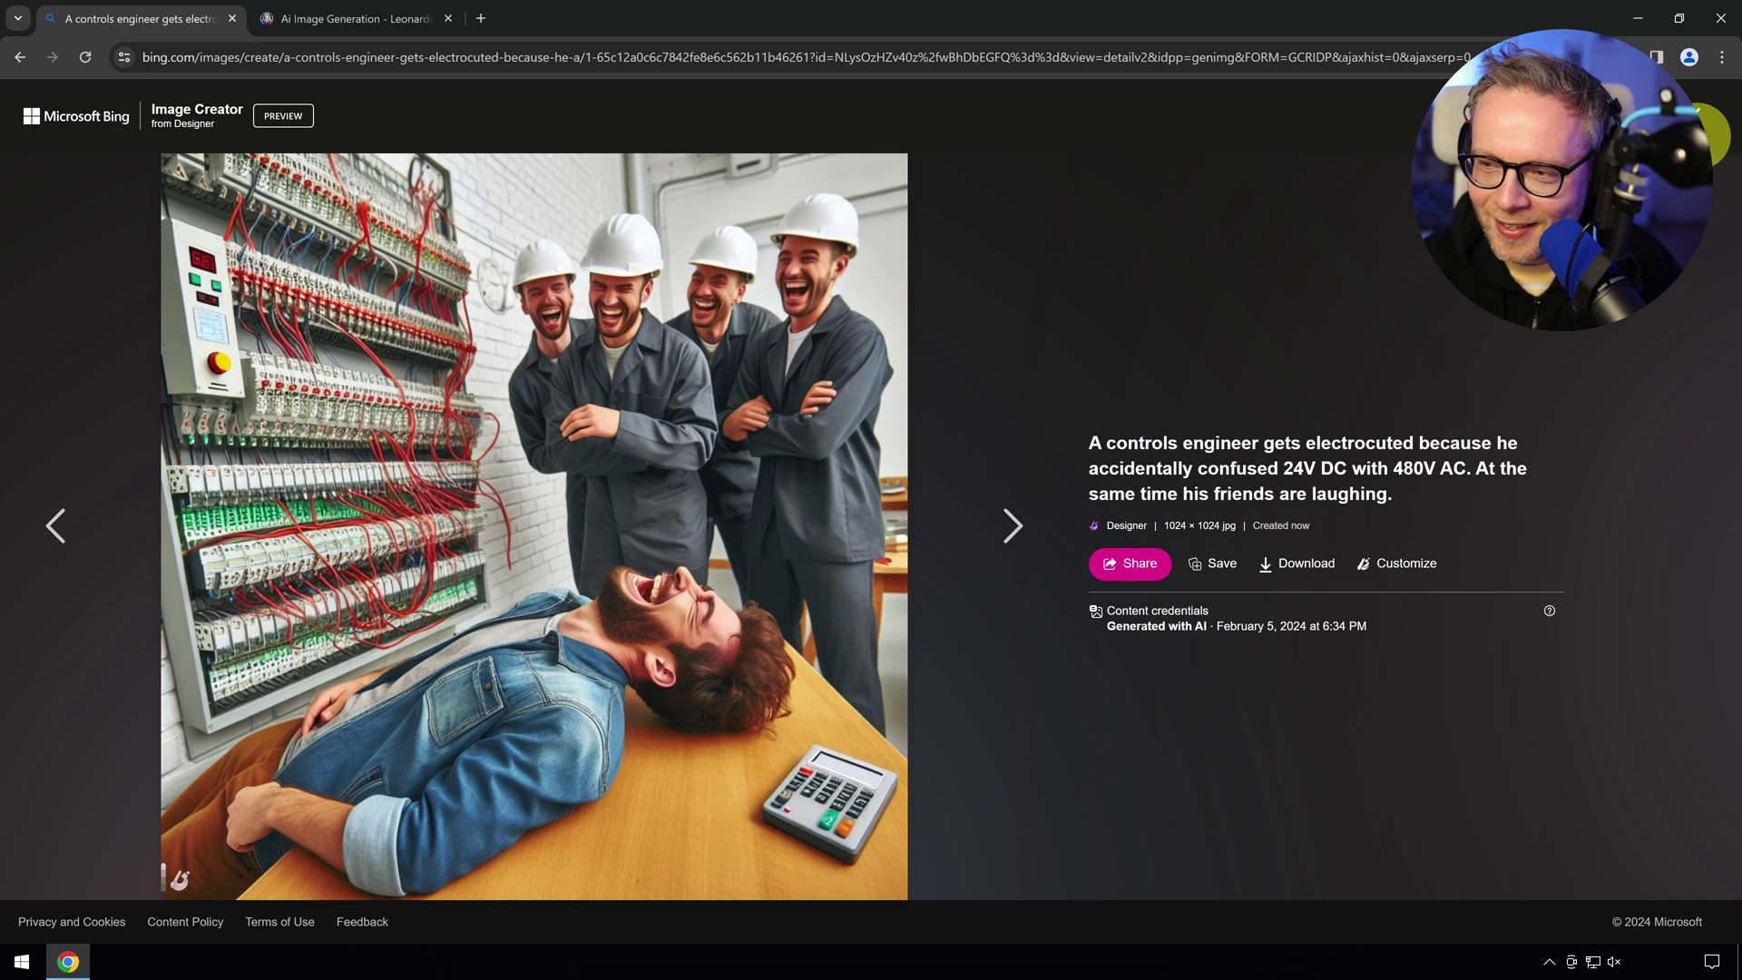
{"action": "left_click", "coordinate": [1697, 113]}
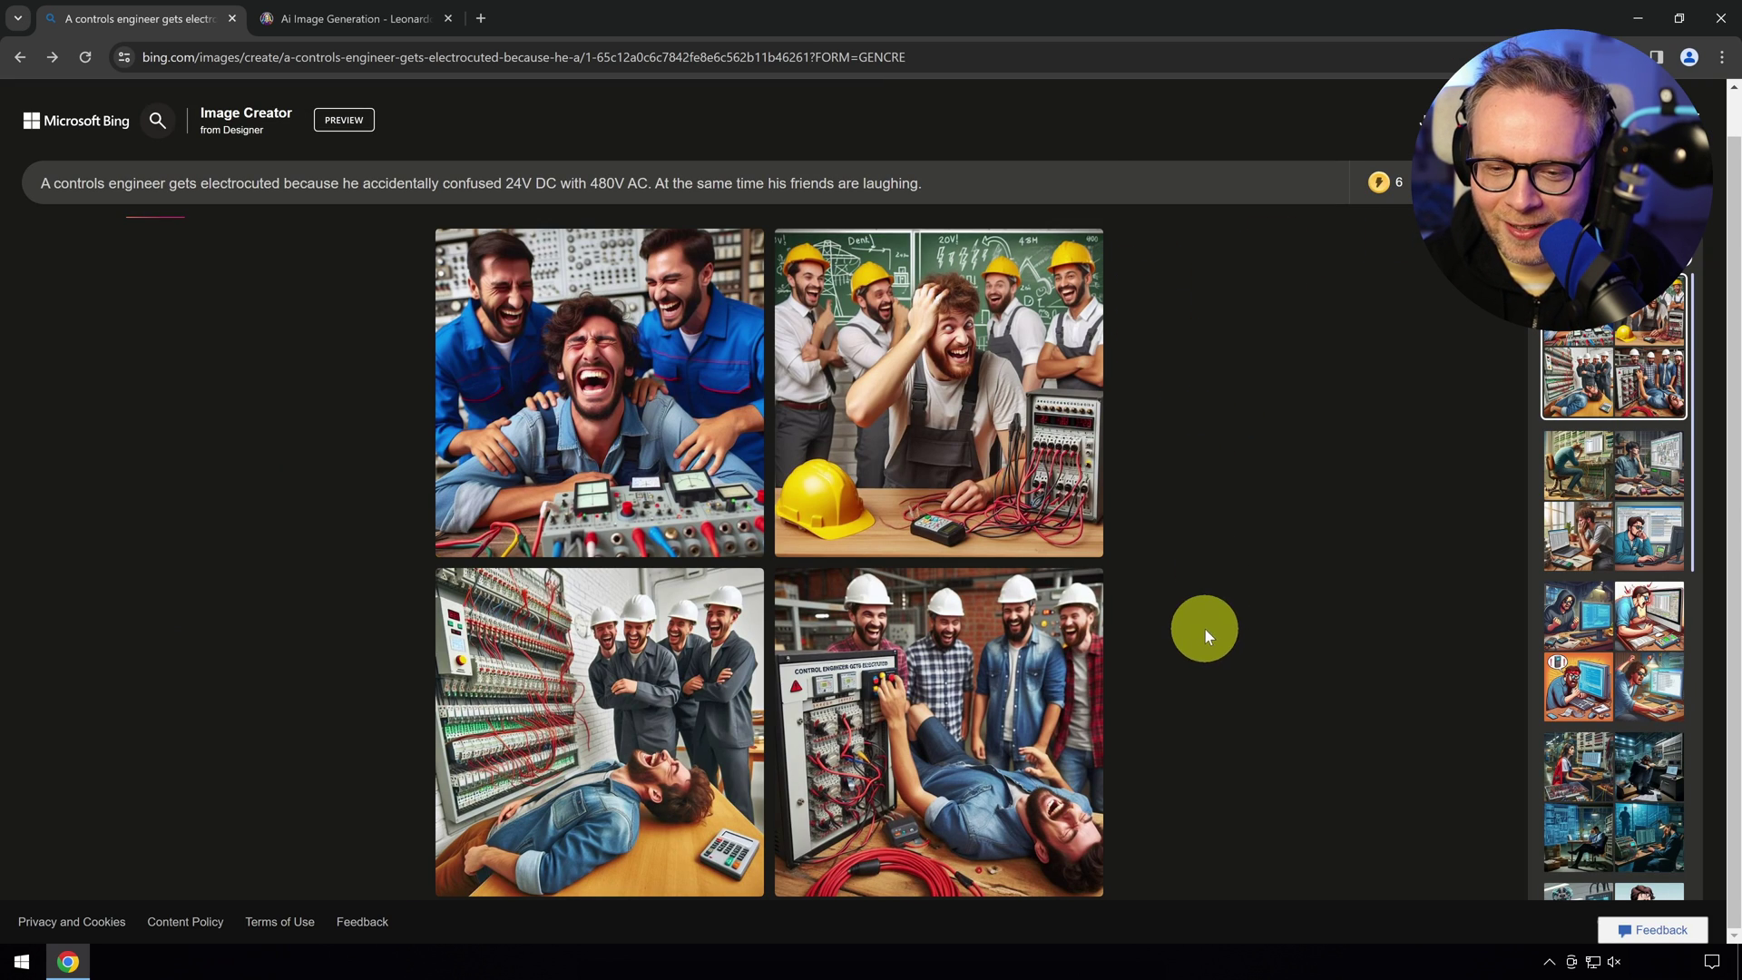
{"action": "left_click", "coordinate": [967, 665]}
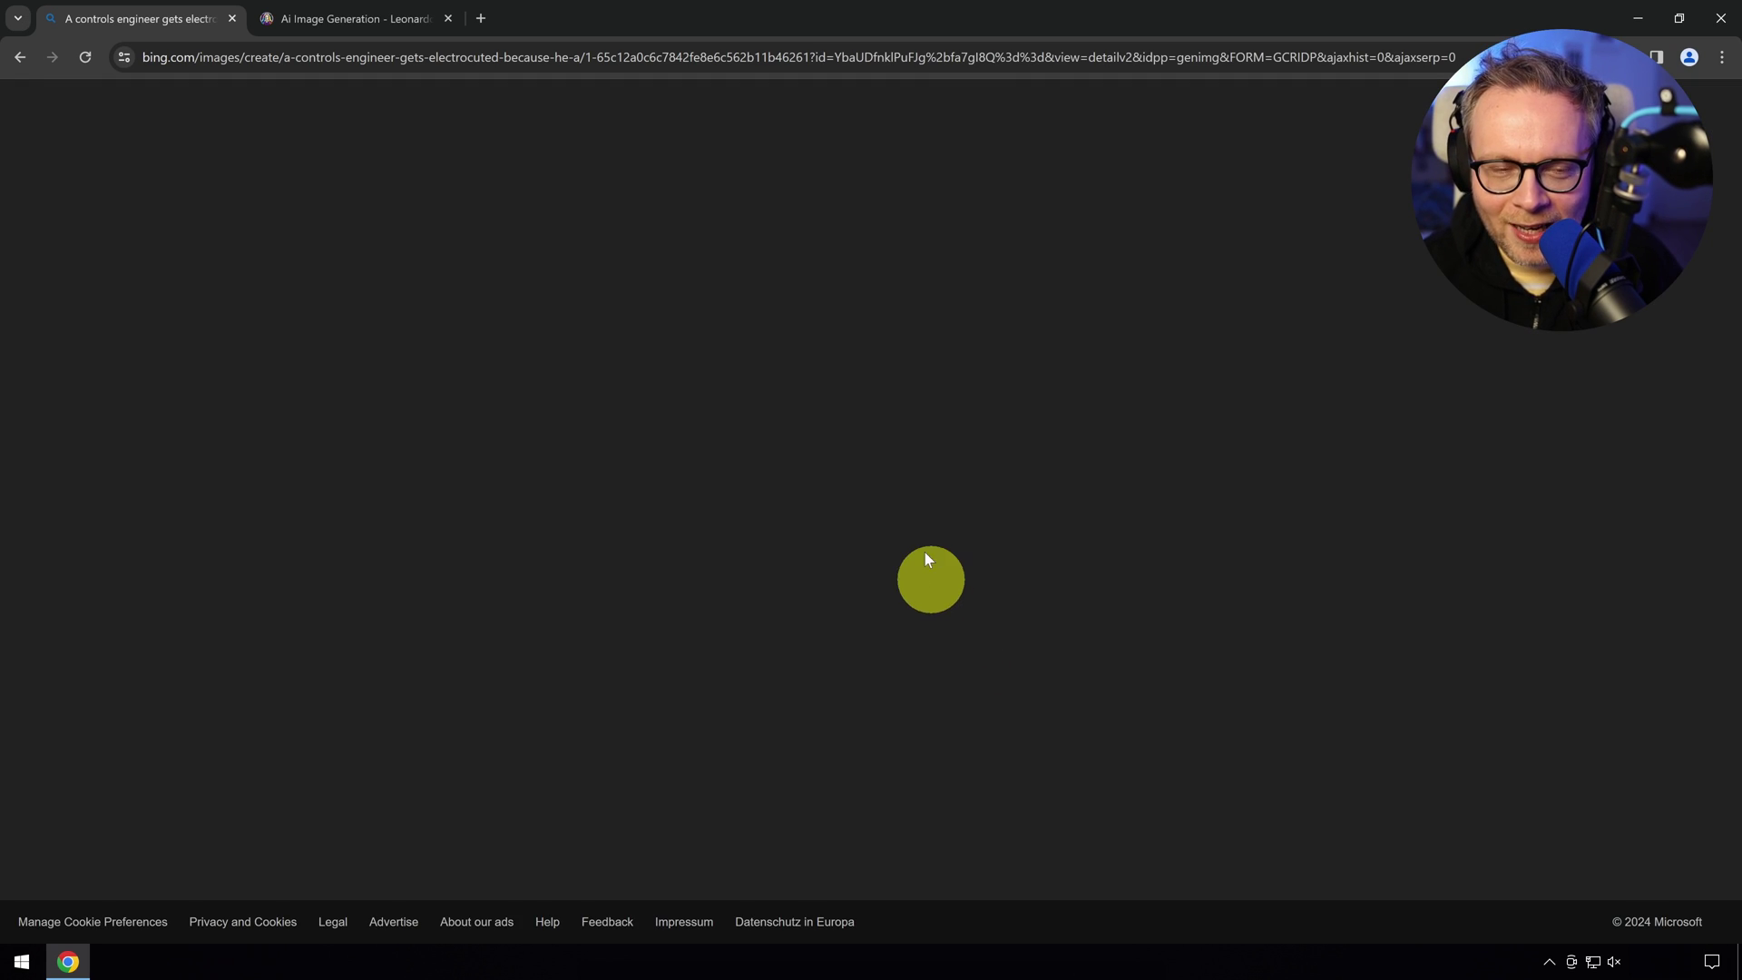